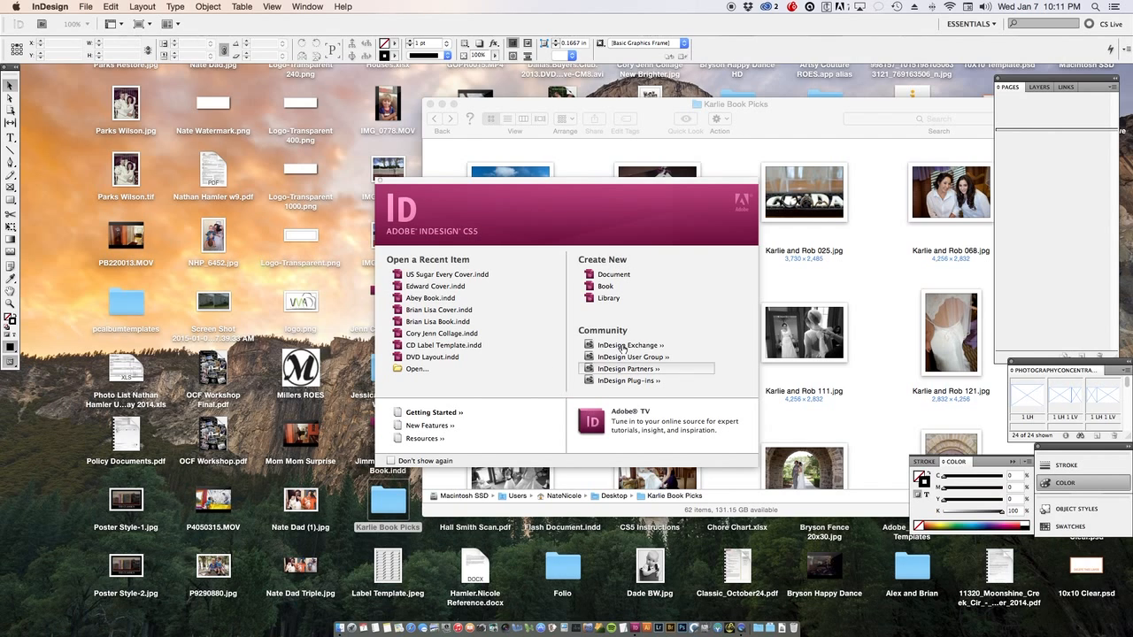
- Start a new print document with 10 pages and facing pages turned off
{"action": "left_click", "coordinate": [614, 275]}
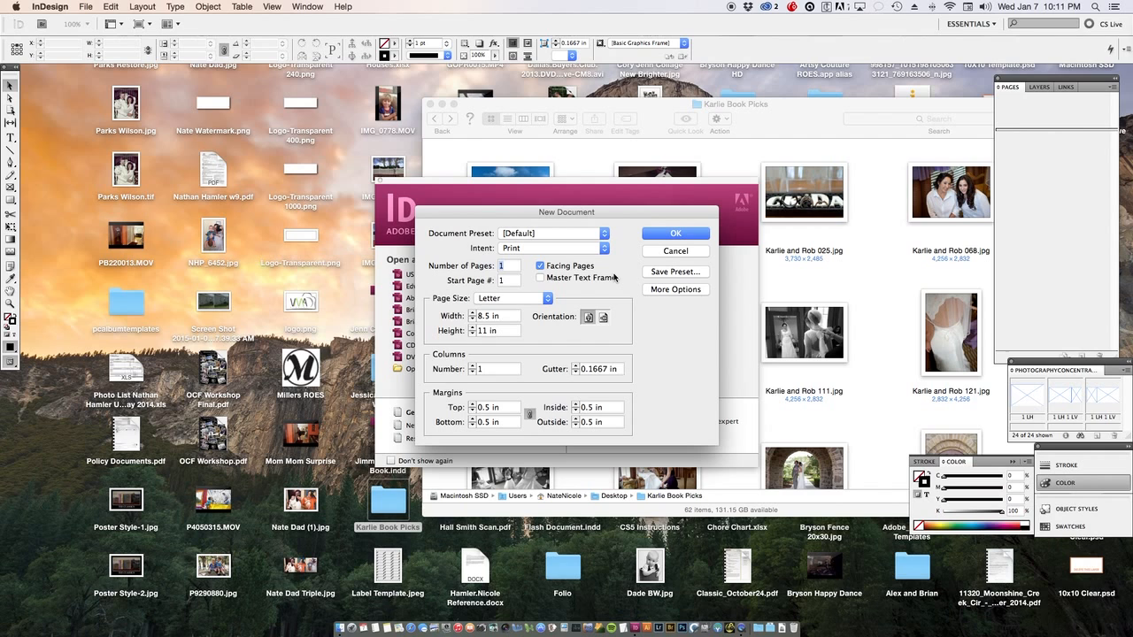
{"action": "left_click", "coordinate": [514, 266]}
{"action": "double_click", "coordinate": [513, 266]}
{"action": "type", "text": "10"}
{"action": "left_click", "coordinate": [542, 267]}
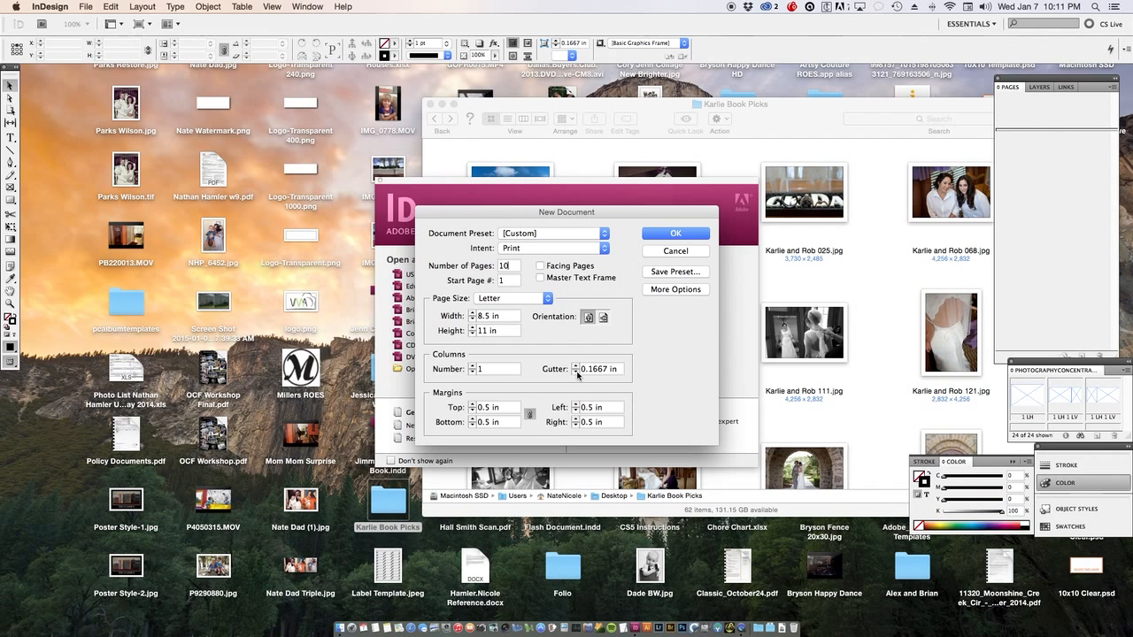
- Set the new document's page size to 20 in wide by 10 in high
{"action": "triple_click", "coordinate": [509, 316]}
{"action": "type", "text": "20"}
{"action": "triple_click", "coordinate": [508, 329]}
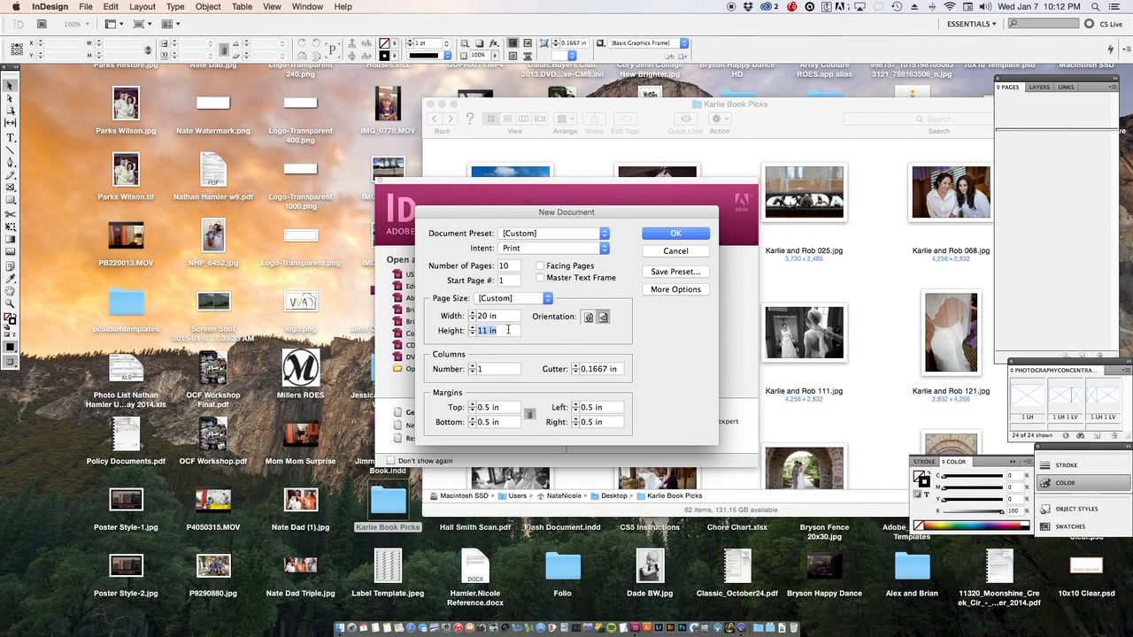
{"action": "type", "text": "10"}
- Set 2 columns with a 0.25 in gutter, keep facing pages off, and create the document
{"action": "left_click", "coordinate": [471, 365]}
{"action": "left_click", "coordinate": [577, 367]}
{"action": "left_click", "coordinate": [577, 367]}
{"action": "left_click", "coordinate": [541, 267]}
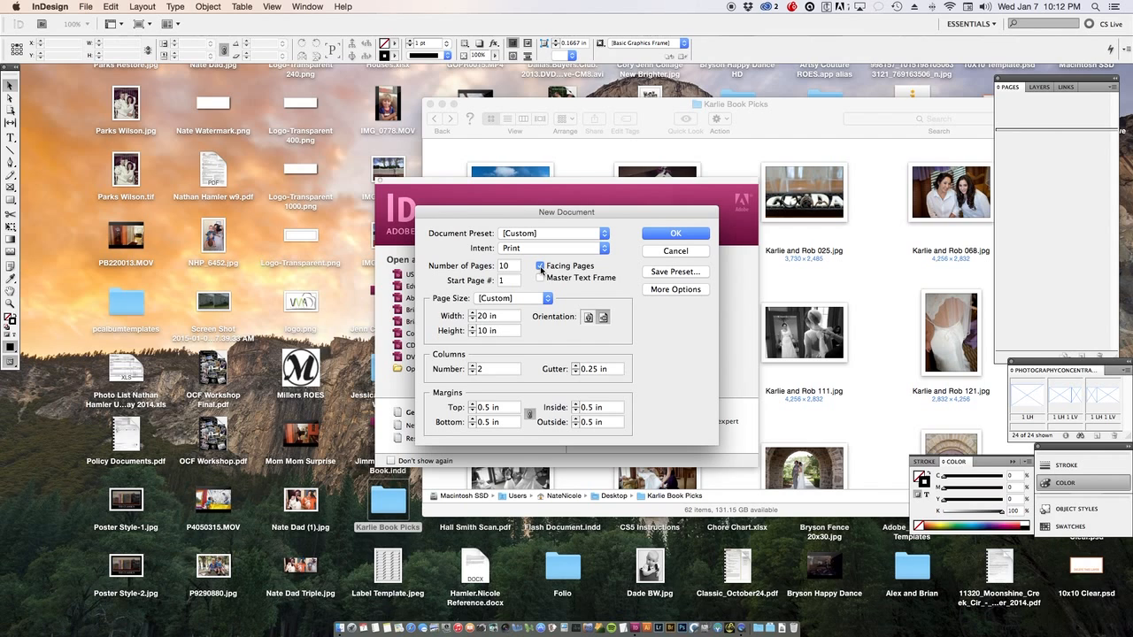
{"action": "left_click", "coordinate": [540, 267]}
{"action": "left_click", "coordinate": [689, 234]}
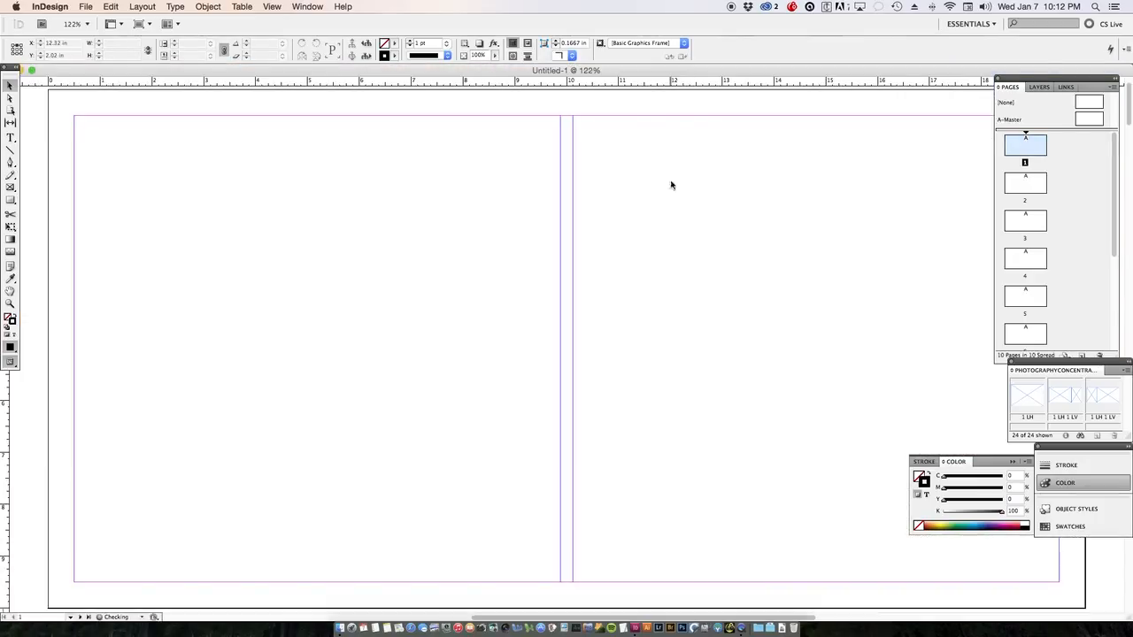
- Look over the new document's blank pages, checking how they stack and where their margin and column guides run
{"action": "key", "text": "super+minus"}
{"action": "key", "text": "super+minus"}
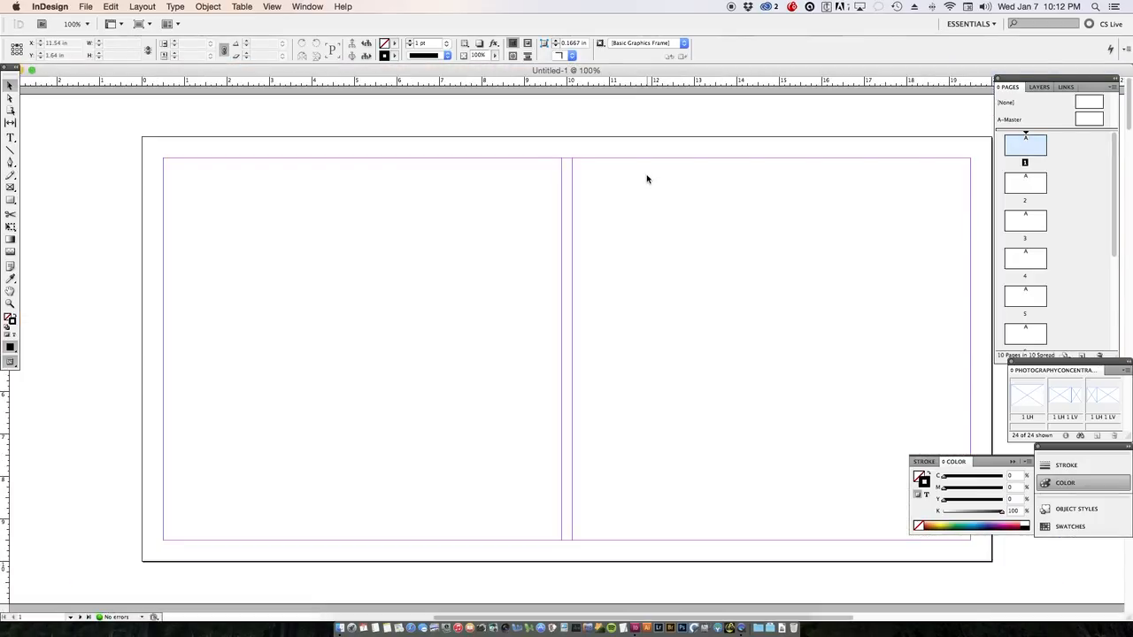
{"action": "scroll", "coordinate": [656, 198], "scroll_direction": "down", "scroll_amount": 8}
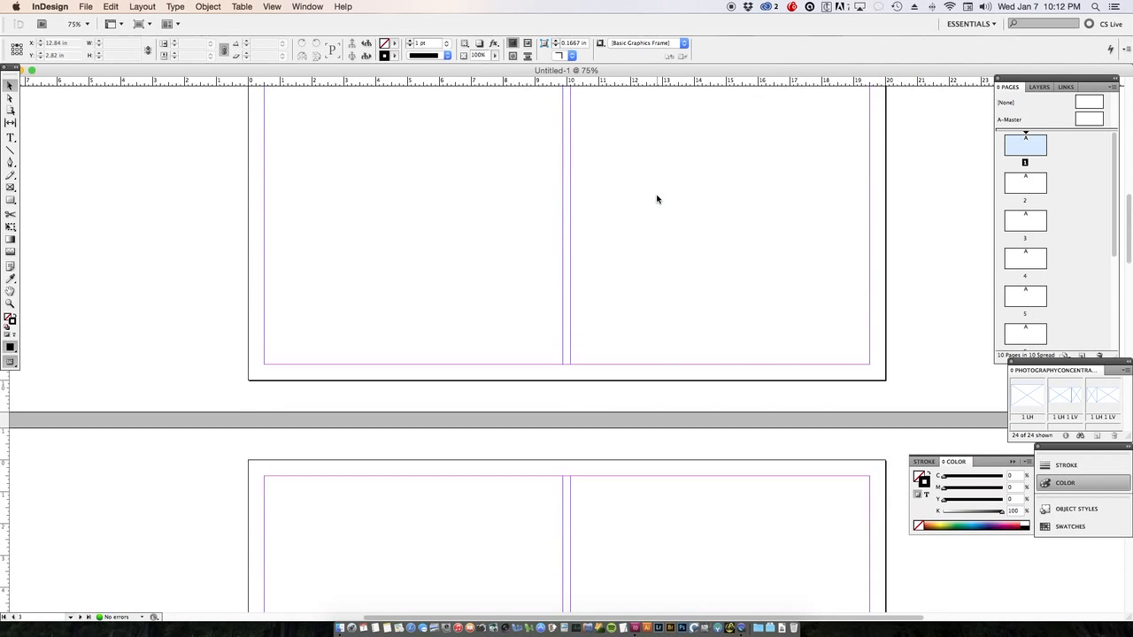
{"action": "scroll", "coordinate": [657, 198], "scroll_direction": "down", "scroll_amount": 1}
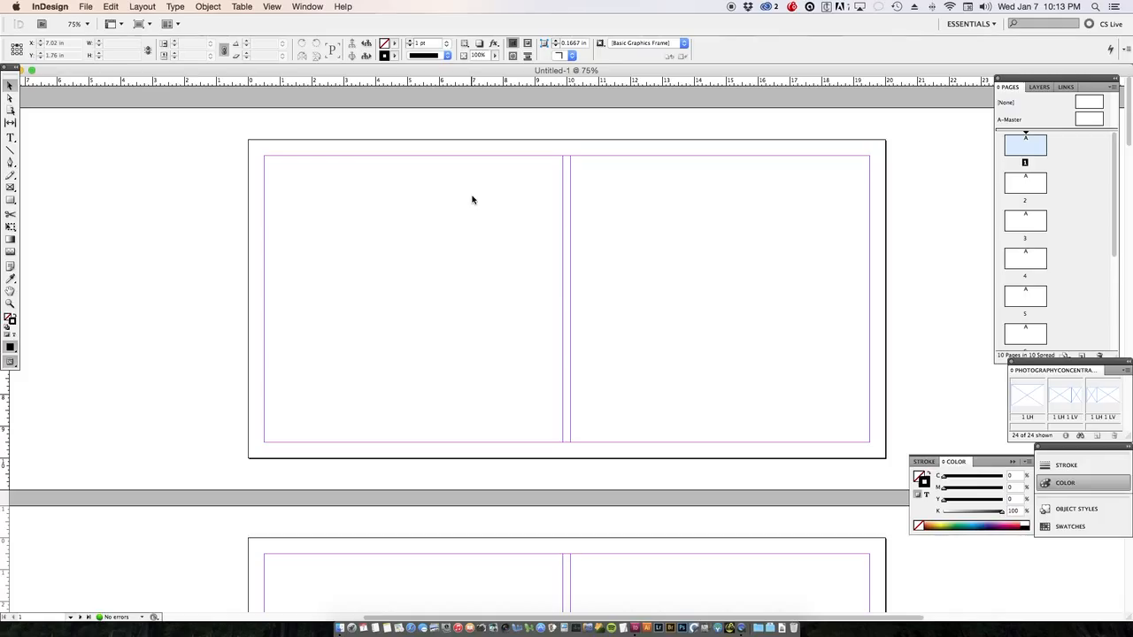
{"action": "key", "text": "super+equal"}
{"action": "key", "text": "super+equal"}
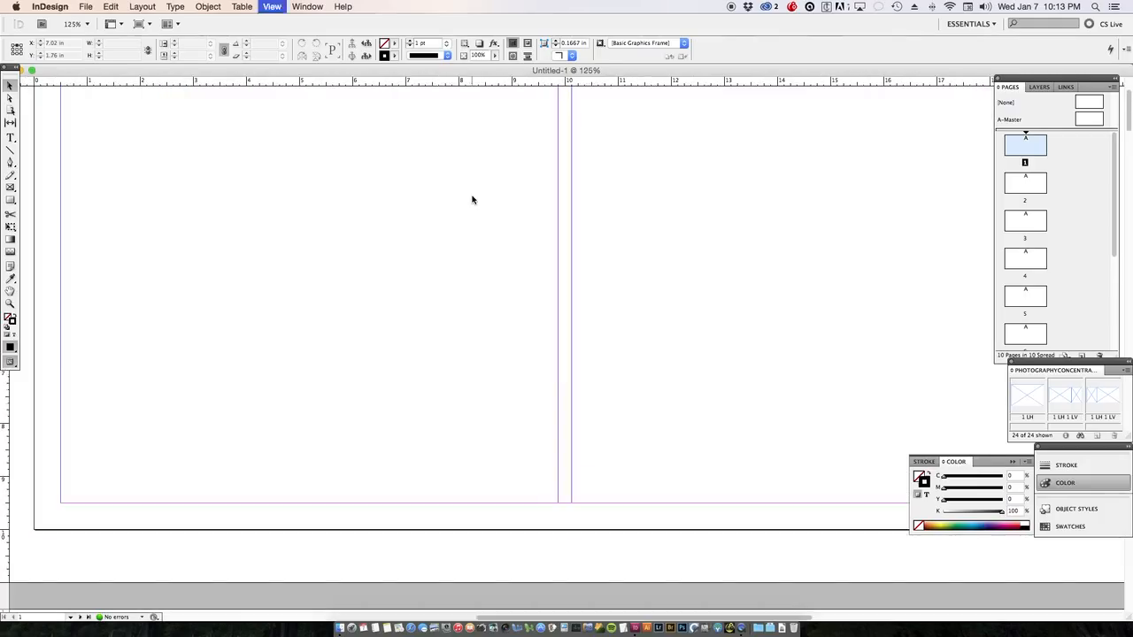
{"action": "key", "text": "super+minus"}
{"action": "key", "text": "super+minus"}
{"action": "key", "text": "super+minus"}
{"action": "key", "text": "super+minus"}
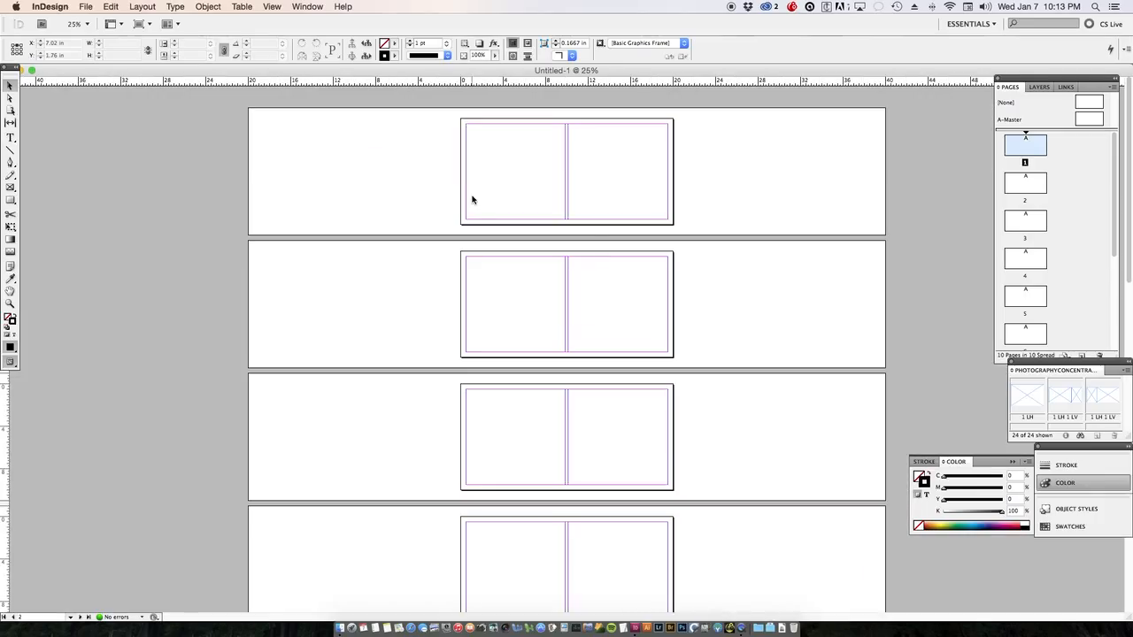
{"action": "key", "text": "super+equal"}
{"action": "key", "text": "super+equal"}
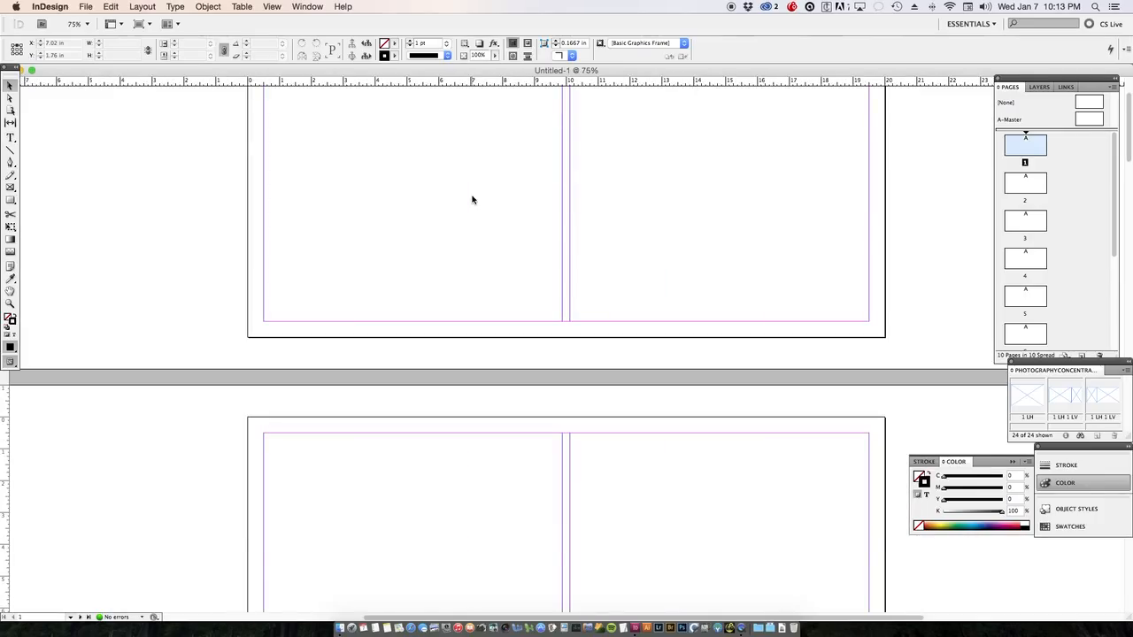
{"action": "scroll", "coordinate": [472, 200], "scroll_direction": "up", "scroll_amount": 3}
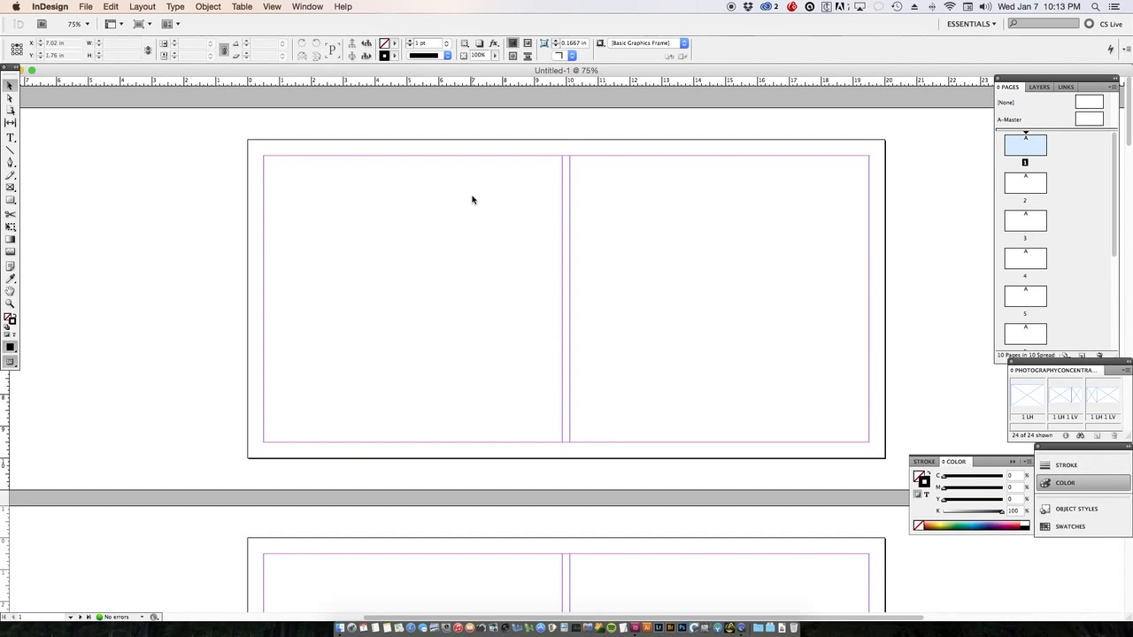
- Examine the first page's margins and corners at 125%, and fit the whole page to the window
{"action": "key", "text": "super+equal"}
{"action": "key", "text": "super+equal"}
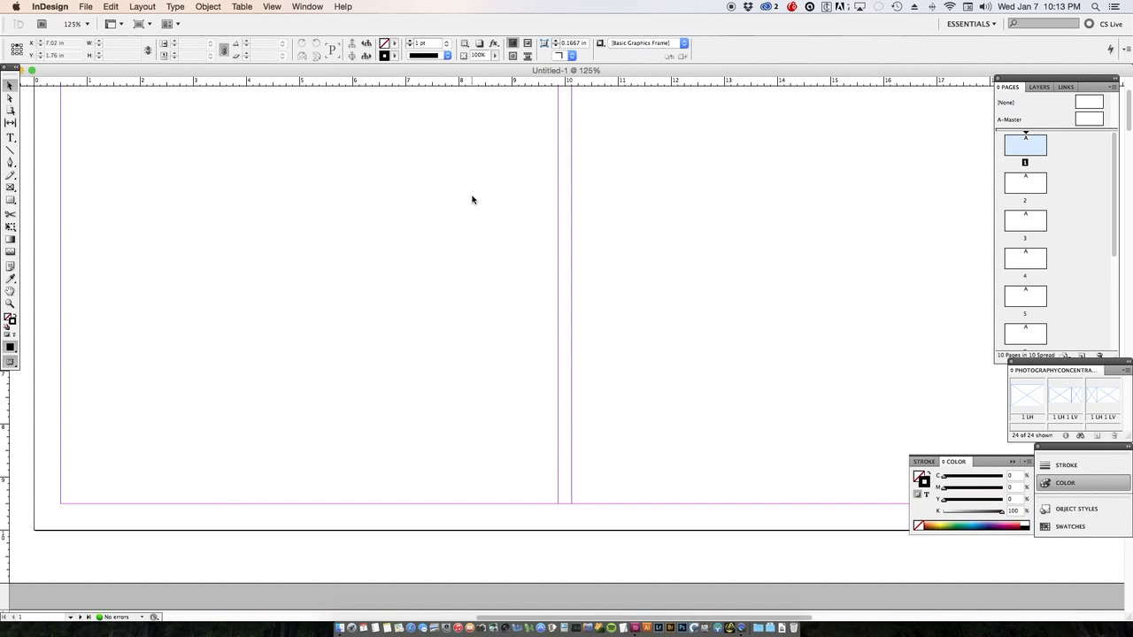
{"action": "left_click_drag", "start_coordinate": [470, 192], "coordinate": [606, 305]}
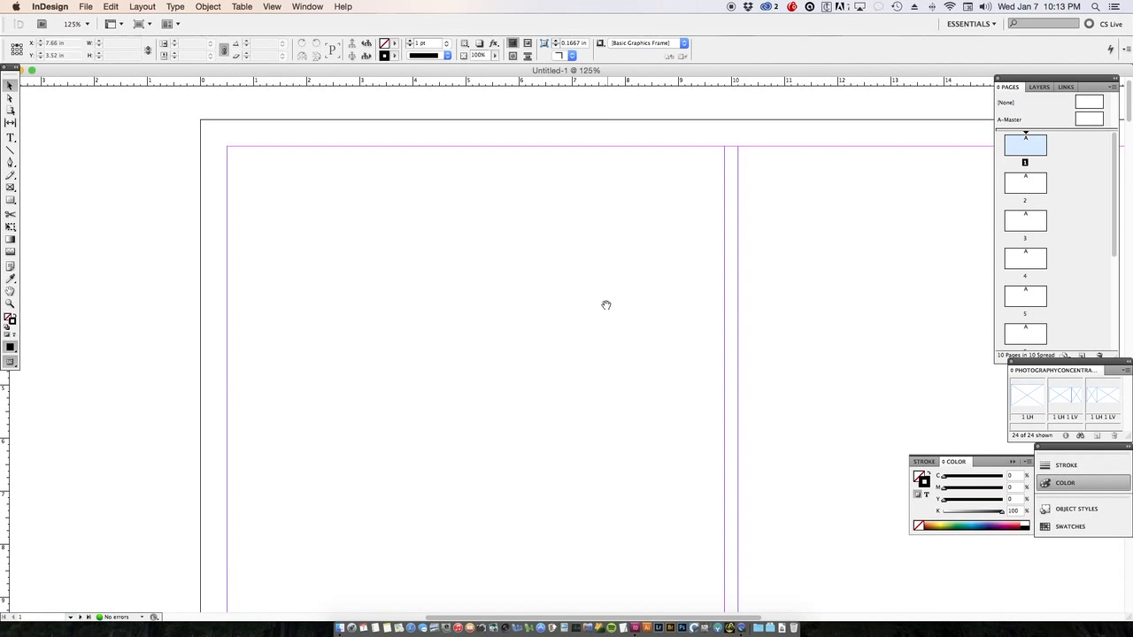
{"action": "mouse_move", "coordinate": [480, 272]}
{"action": "left_mouse_down"}
{"action": "mouse_move", "coordinate": [498, 291]}
{"action": "mouse_move", "coordinate": [422, 315]}
{"action": "mouse_move", "coordinate": [382, 278]}
{"action": "left_mouse_up"}
{"action": "mouse_move", "coordinate": [567, 395]}
{"action": "left_mouse_down"}
{"action": "mouse_move", "coordinate": [502, 326]}
{"action": "mouse_move", "coordinate": [463, 387]}
{"action": "mouse_move", "coordinate": [513, 389]}
{"action": "mouse_move", "coordinate": [571, 348]}
{"action": "mouse_move", "coordinate": [534, 384]}
{"action": "left_mouse_up"}
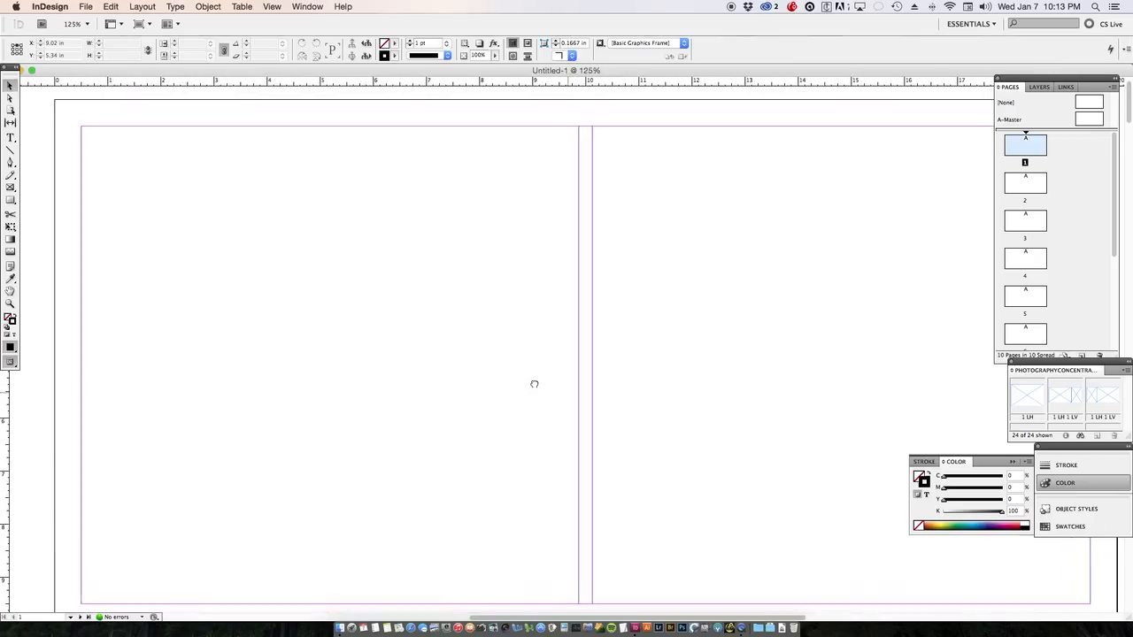
{"action": "key", "text": "super+minus"}
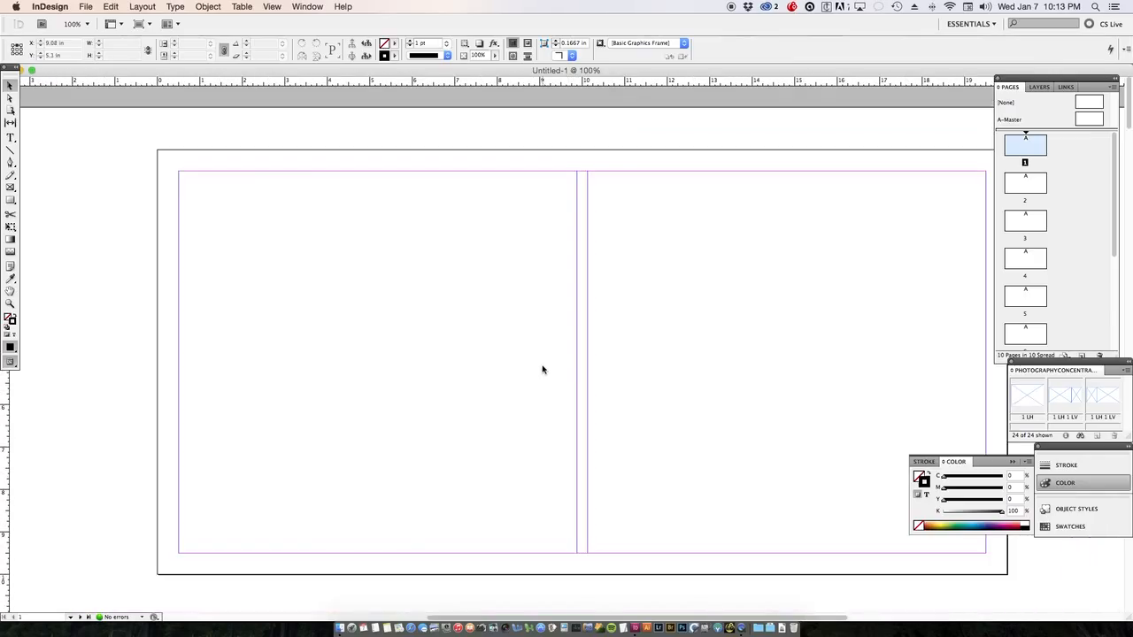
{"action": "key", "text": "super+alt+0"}
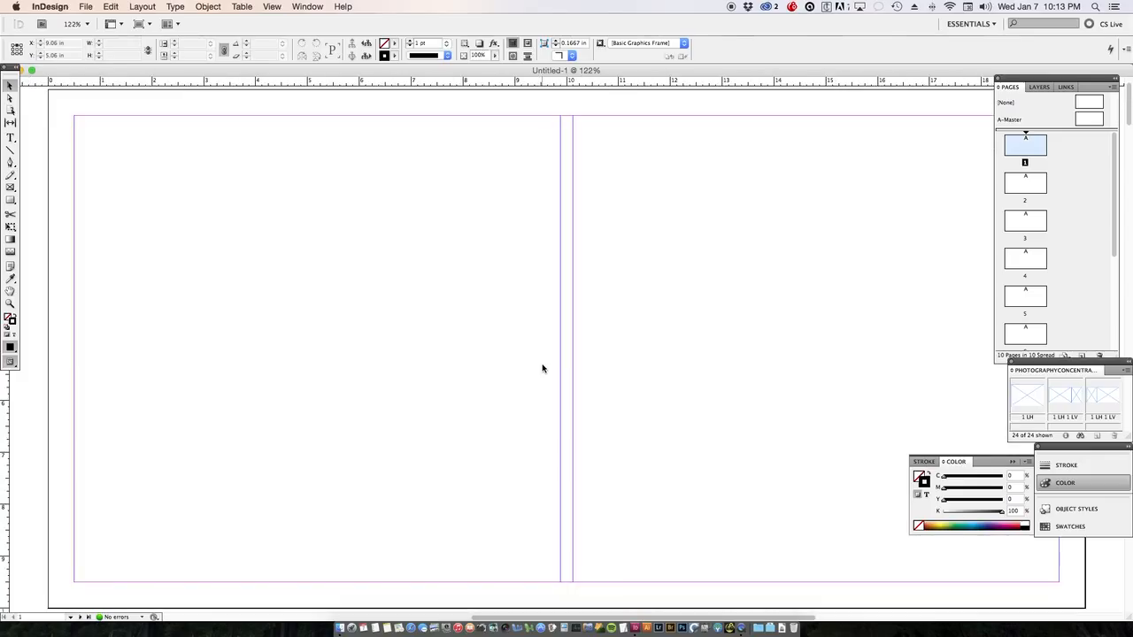
- Inspect the center gutter of the first page at up to 600%, and return to a 75% view of the page
{"action": "key", "text": "super+minus"}
{"action": "key", "text": "super+minus"}
{"action": "key", "text": "super+minus"}
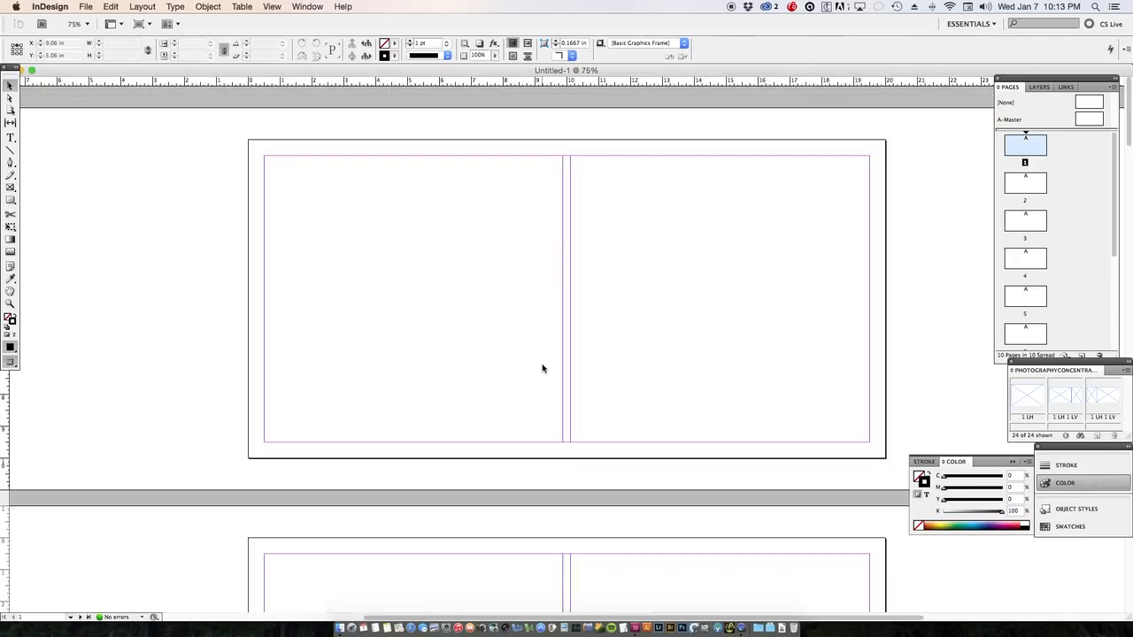
{"action": "key", "text": "super+alt+0"}
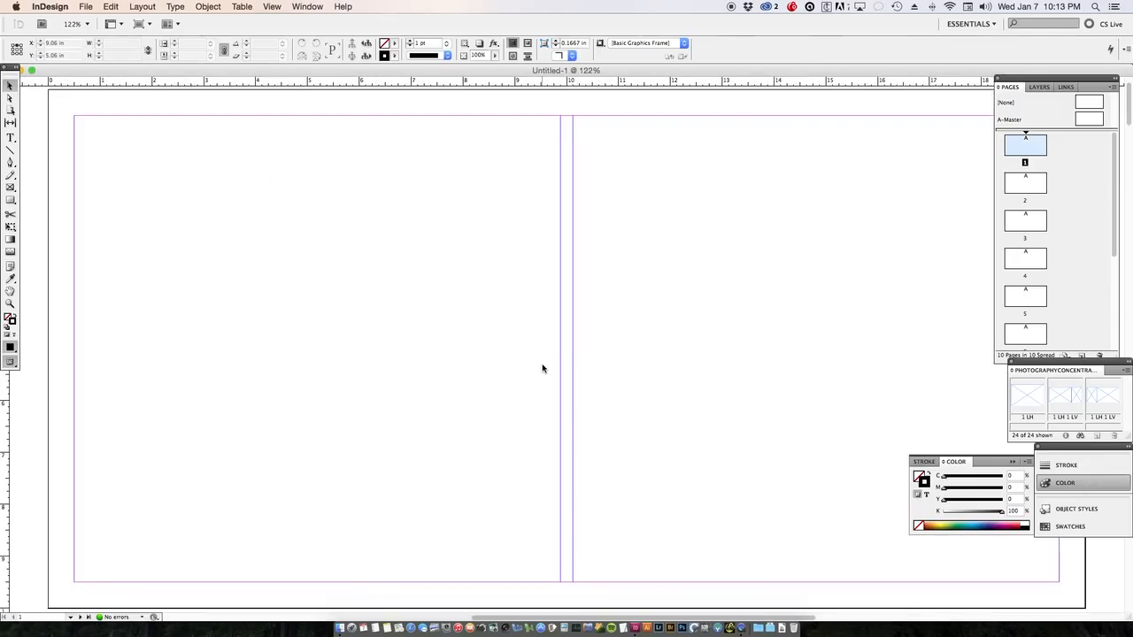
{"action": "key", "text": "super+equal"}
{"action": "key", "text": "super+equal"}
{"action": "key", "text": "super+equal"}
{"action": "key", "text": "super+equal"}
{"action": "key", "text": "super+equal"}
{"action": "key", "text": "super+equal"}
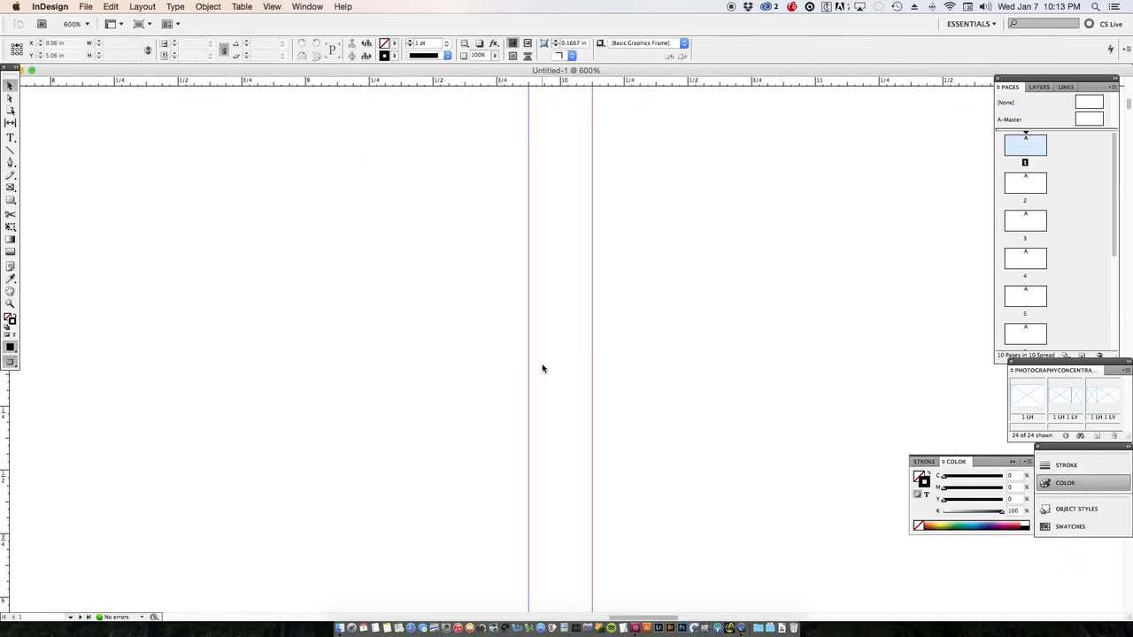
{"action": "key", "text": "super+alt+0"}
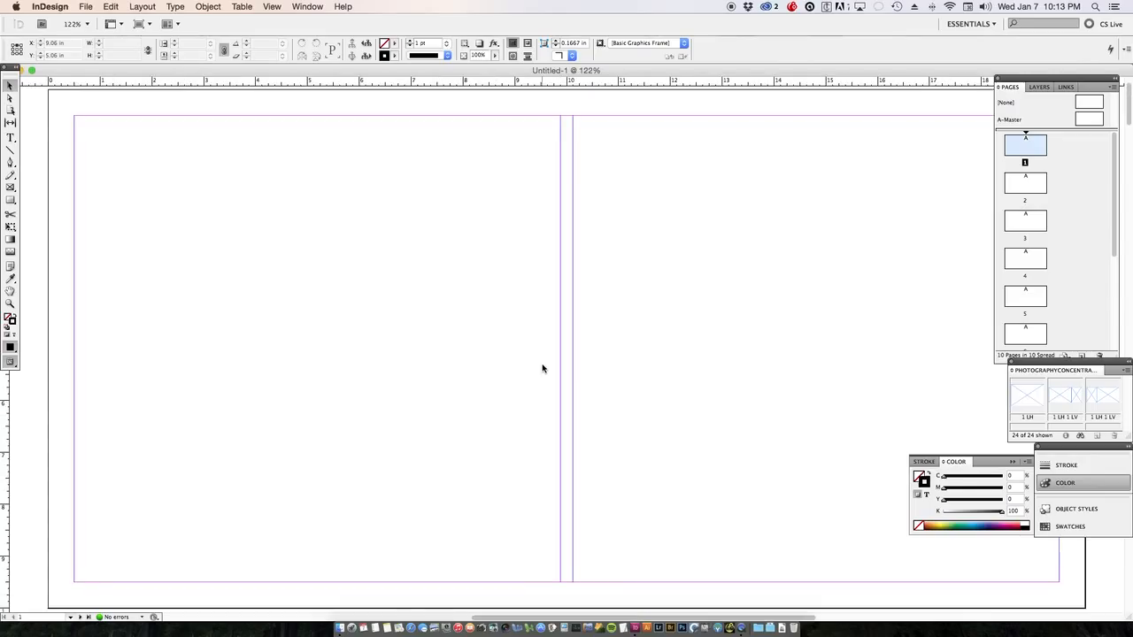
{"action": "key", "text": "super+minus"}
{"action": "key", "text": "super+minus"}
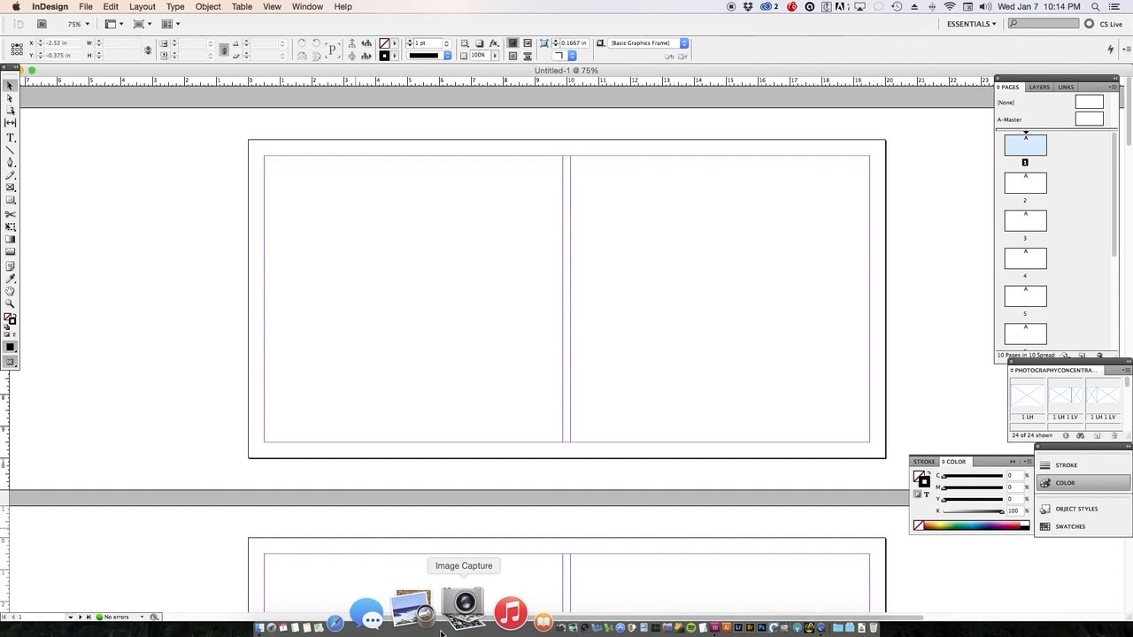
- Switch to the Finder window with the book picks photos and move it away from the page's left half
{"action": "key", "text": "ctrl+Up"}
{"action": "left_click", "coordinate": [834, 450]}
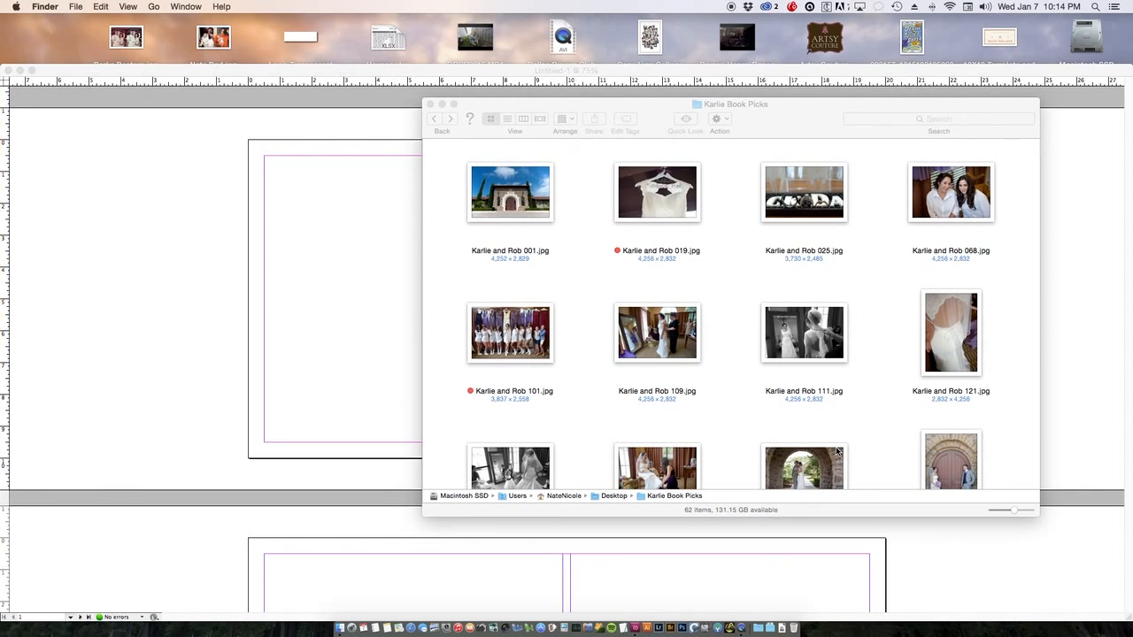
{"action": "left_click_drag", "start_coordinate": [852, 151], "coordinate": [877, 144]}
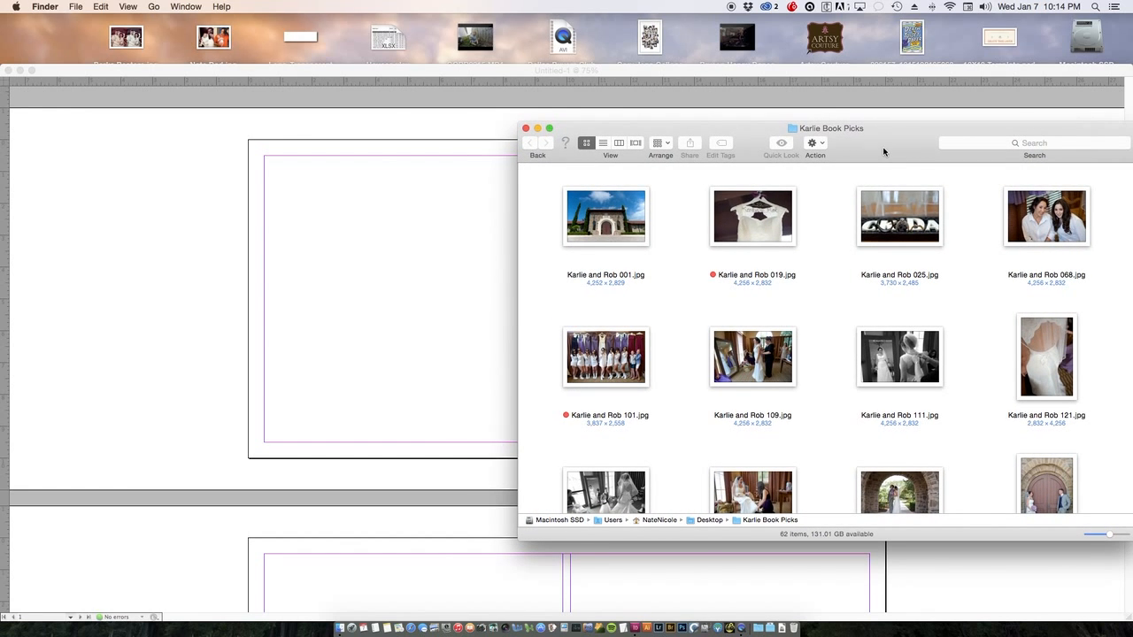
{"action": "left_click_drag", "start_coordinate": [883, 152], "coordinate": [876, 157]}
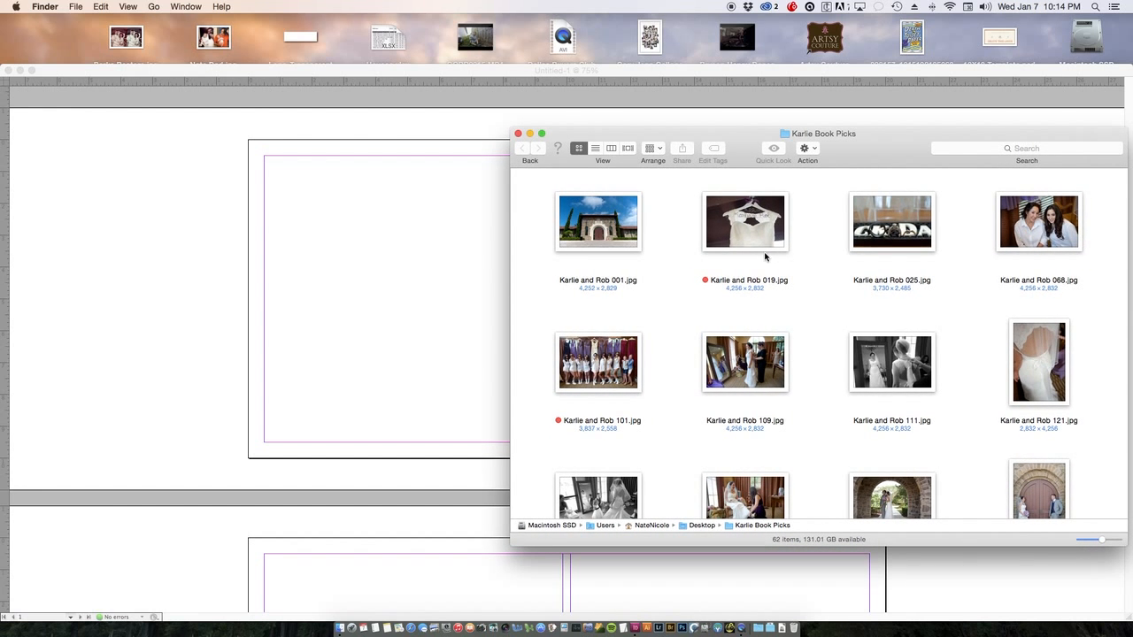
- Browse the whole folder of wedding photos picked for the book, from the first image to the last
{"action": "scroll", "coordinate": [766, 257], "scroll_direction": "down", "scroll_amount": 6}
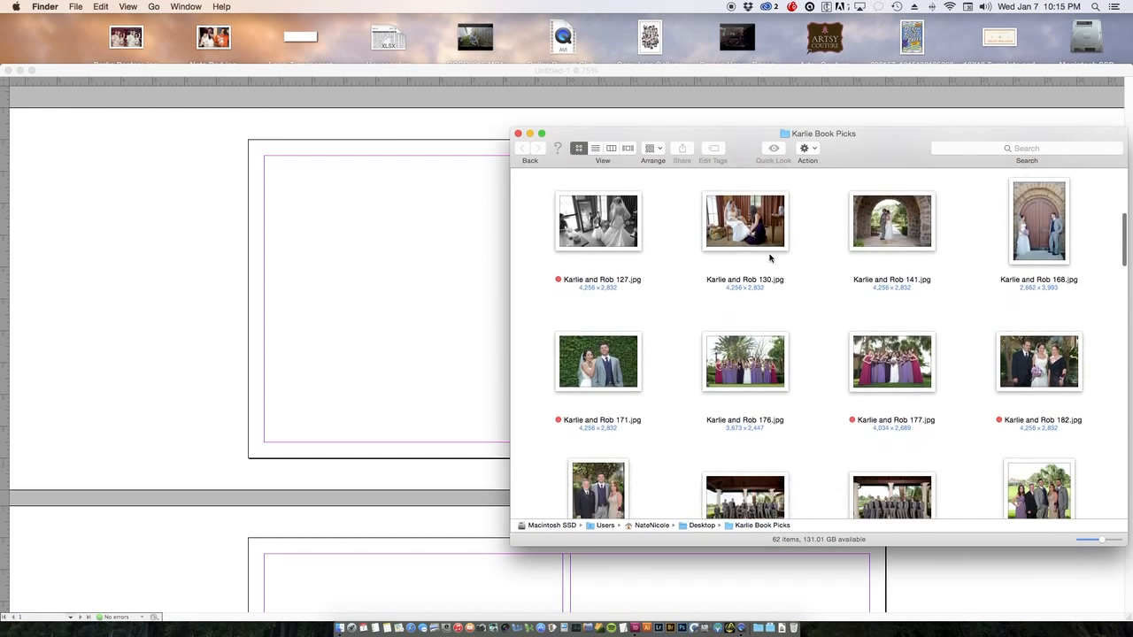
{"action": "scroll", "coordinate": [769, 258], "scroll_direction": "down", "scroll_amount": 15}
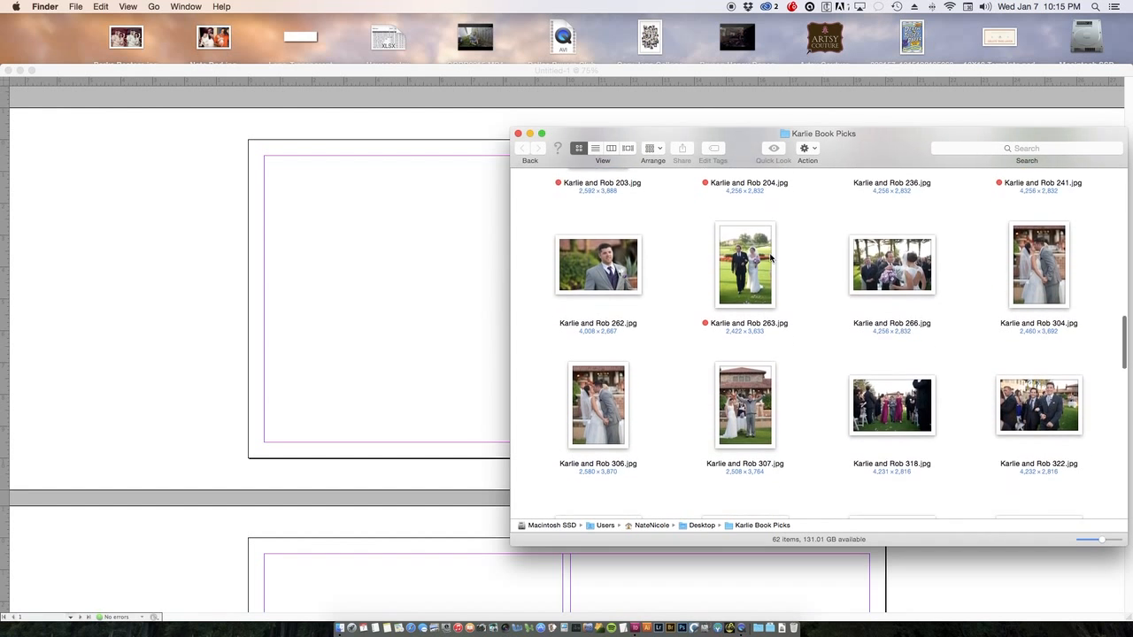
{"action": "scroll", "coordinate": [769, 258], "scroll_direction": "up", "scroll_amount": 20}
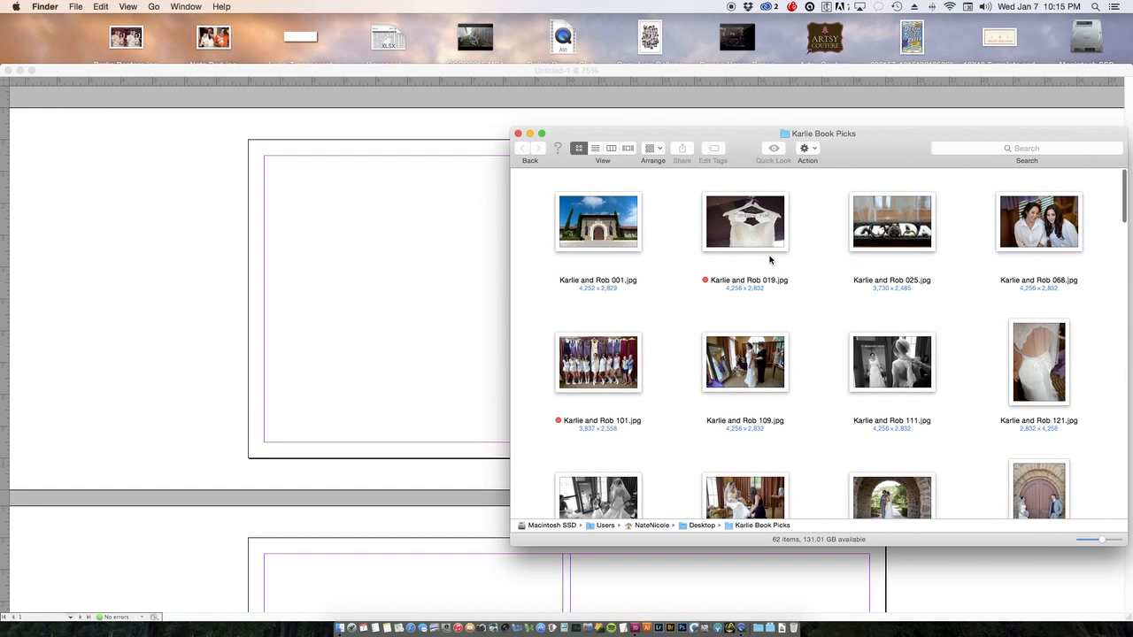
{"action": "mouse_move", "coordinate": [863, 157]}
{"action": "left_mouse_down"}
{"action": "mouse_move", "coordinate": [919, 144]}
{"action": "mouse_move", "coordinate": [854, 142]}
{"action": "left_mouse_up"}
{"action": "scroll", "coordinate": [863, 302], "scroll_direction": "down", "scroll_amount": 5}
{"action": "scroll", "coordinate": [863, 302], "scroll_direction": "down", "scroll_amount": 20}
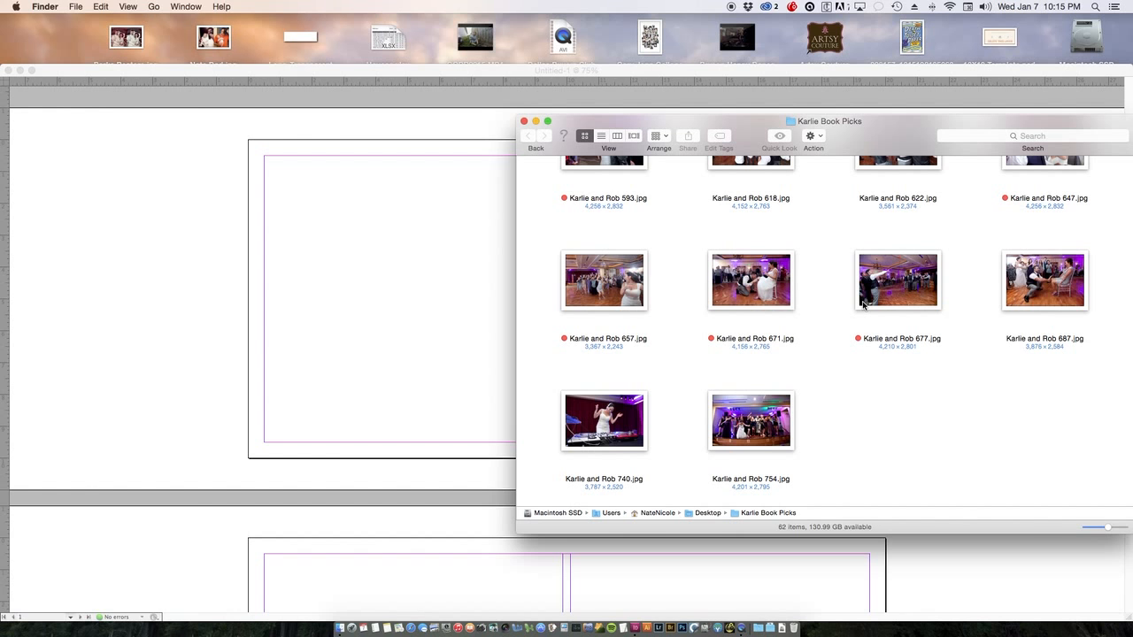
{"action": "scroll", "coordinate": [863, 305], "scroll_direction": "up", "scroll_amount": 20}
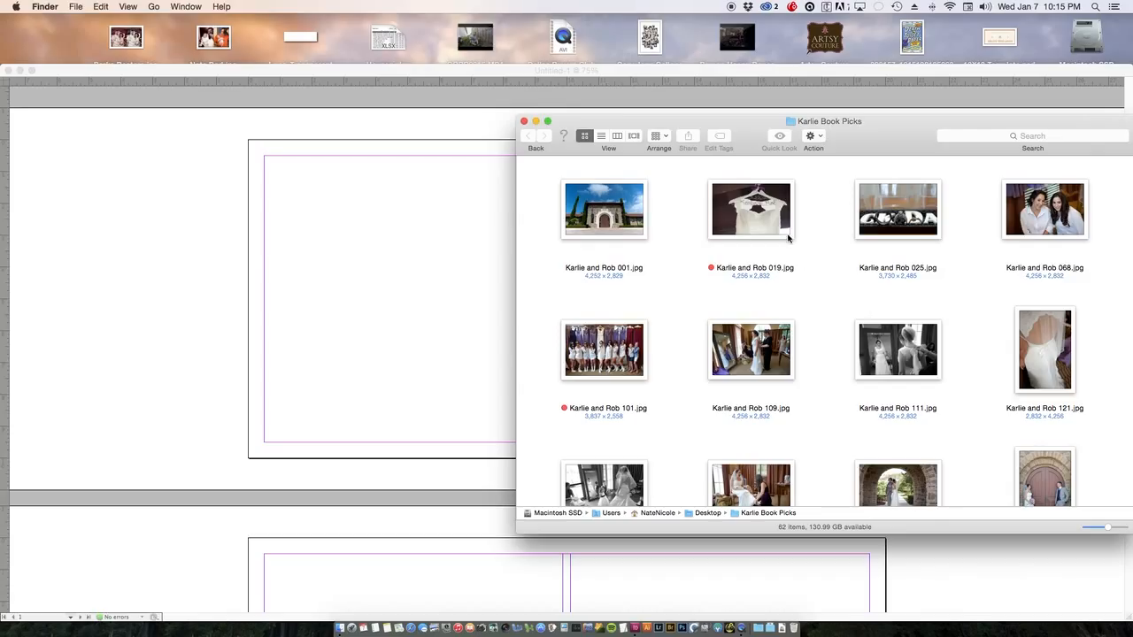
- Move the photo folder clear of the page and place the church building photo (001) at the upper-left margin corner of page 1
{"action": "left_click_drag", "start_coordinate": [856, 137], "coordinate": [934, 138]}
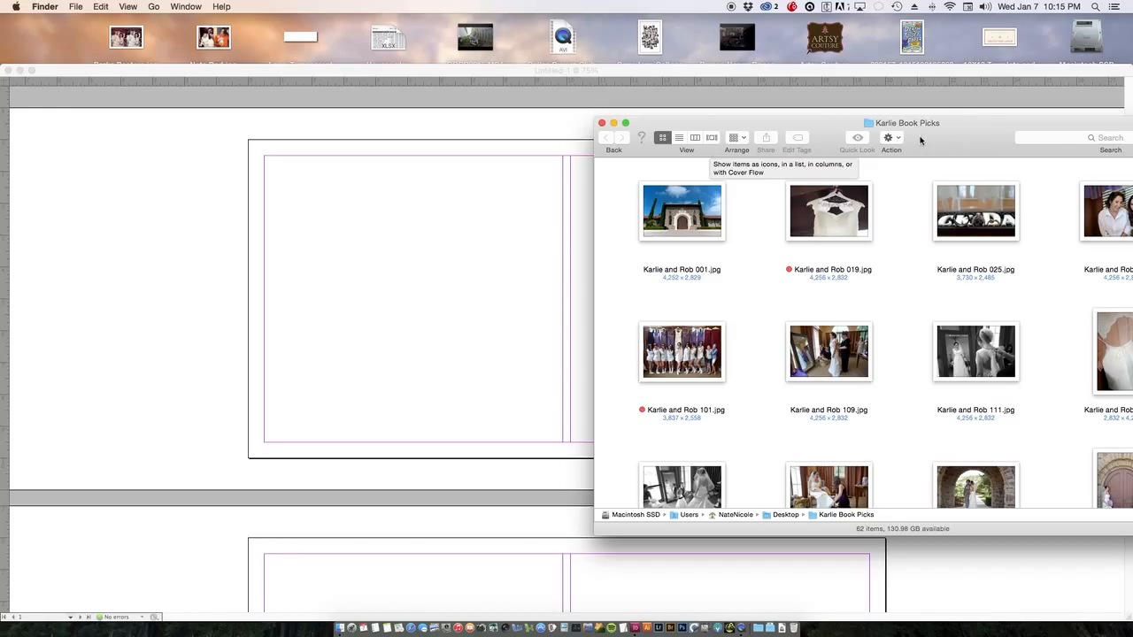
{"action": "left_click_drag", "start_coordinate": [817, 133], "coordinate": [915, 102]}
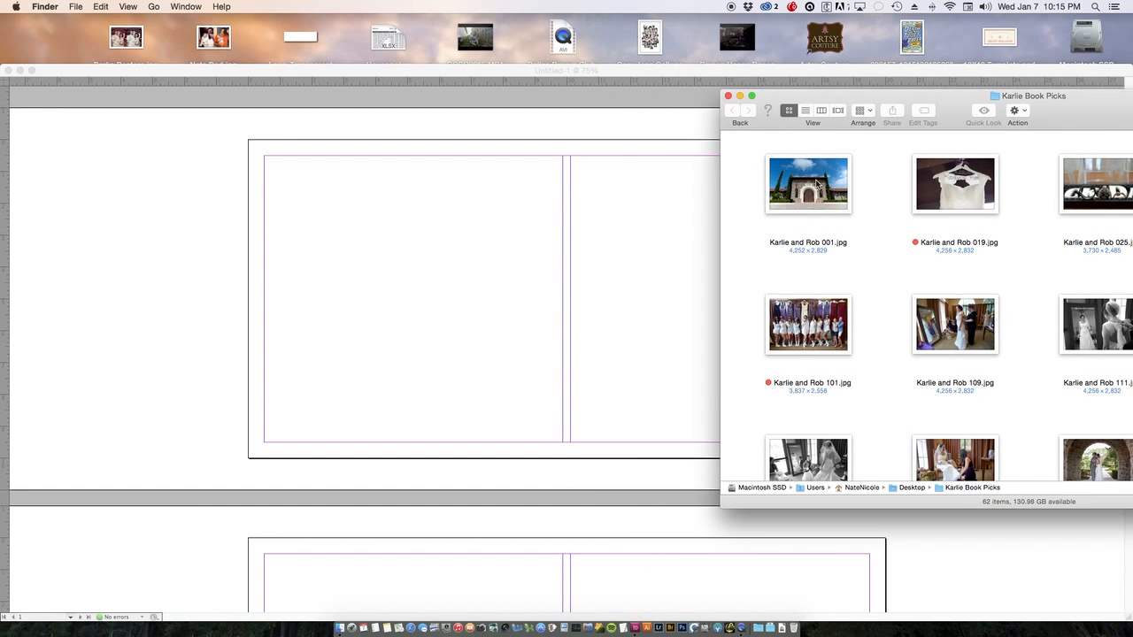
{"action": "left_click_drag", "start_coordinate": [816, 184], "coordinate": [407, 227]}
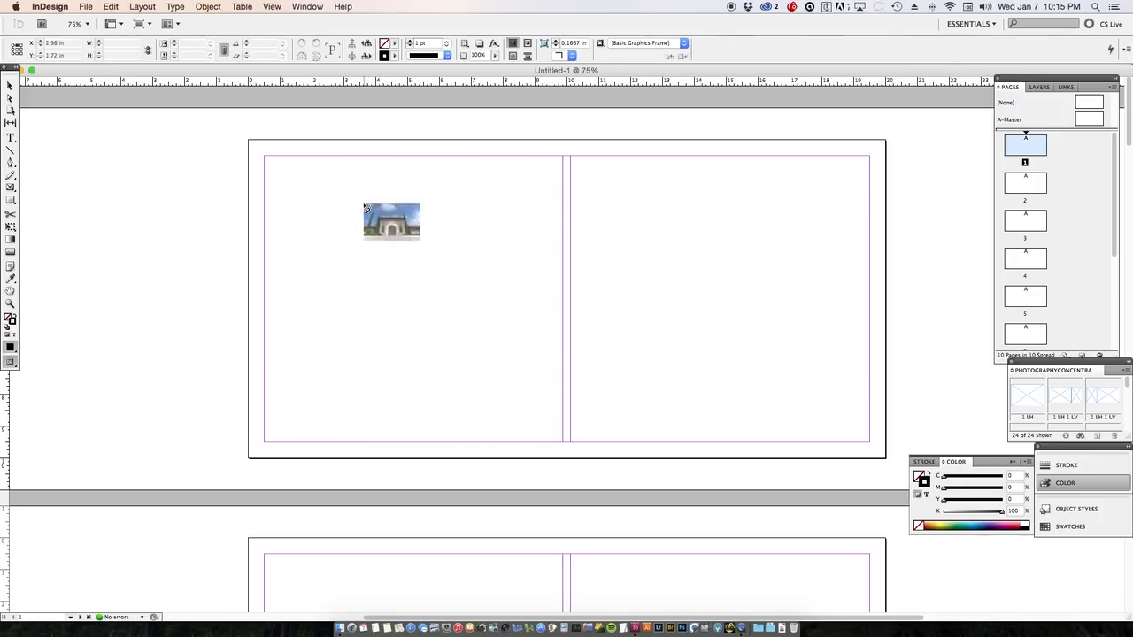
{"action": "left_click", "coordinate": [299, 164]}
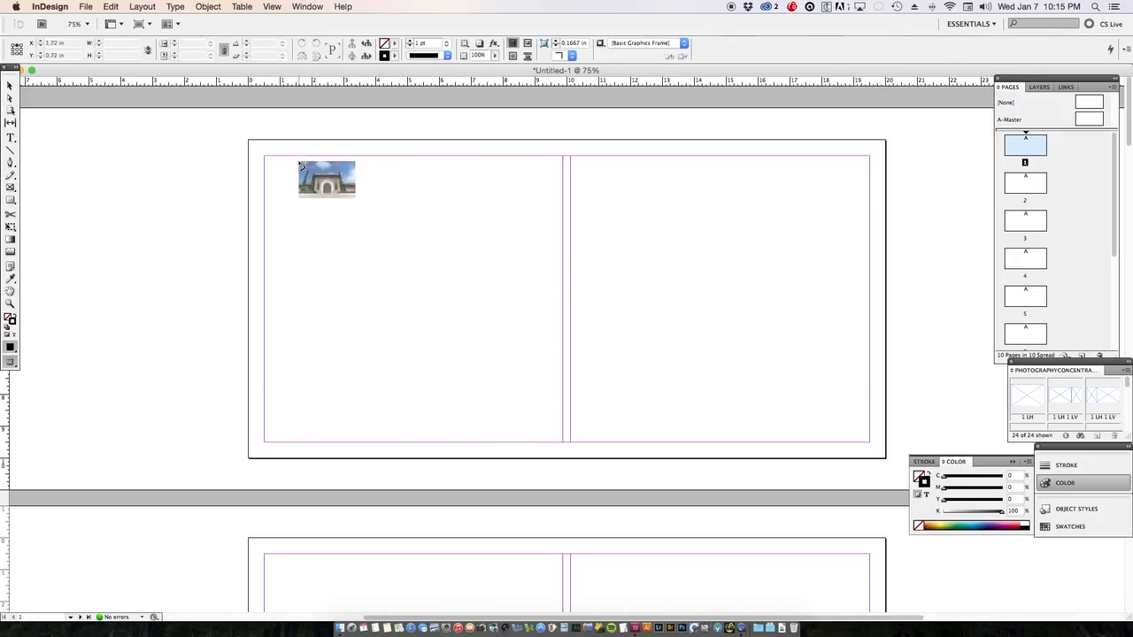
{"action": "left_click", "coordinate": [260, 147]}
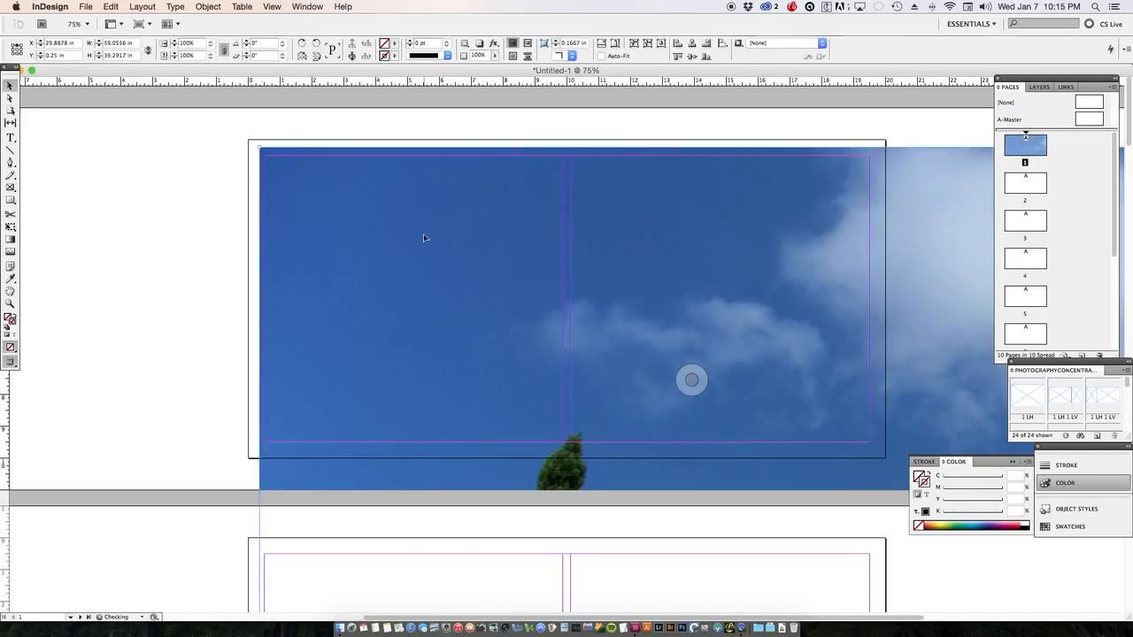
- Align the church photo with page 1's upper-left corner, and scale it proportionally to 51.8%, shifting it left over the page
{"action": "left_click_drag", "start_coordinate": [423, 237], "coordinate": [409, 226]}
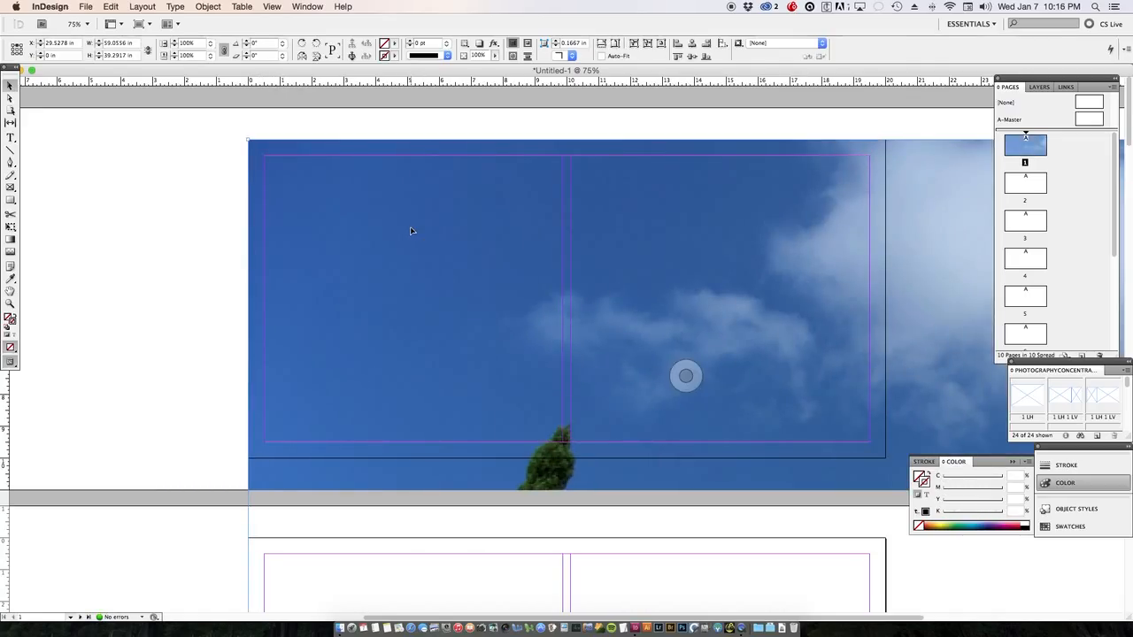
{"action": "scroll", "coordinate": [409, 226], "scroll_direction": "down", "scroll_amount": 3}
{"action": "scroll", "coordinate": [410, 230], "scroll_direction": "up", "scroll_amount": 3}
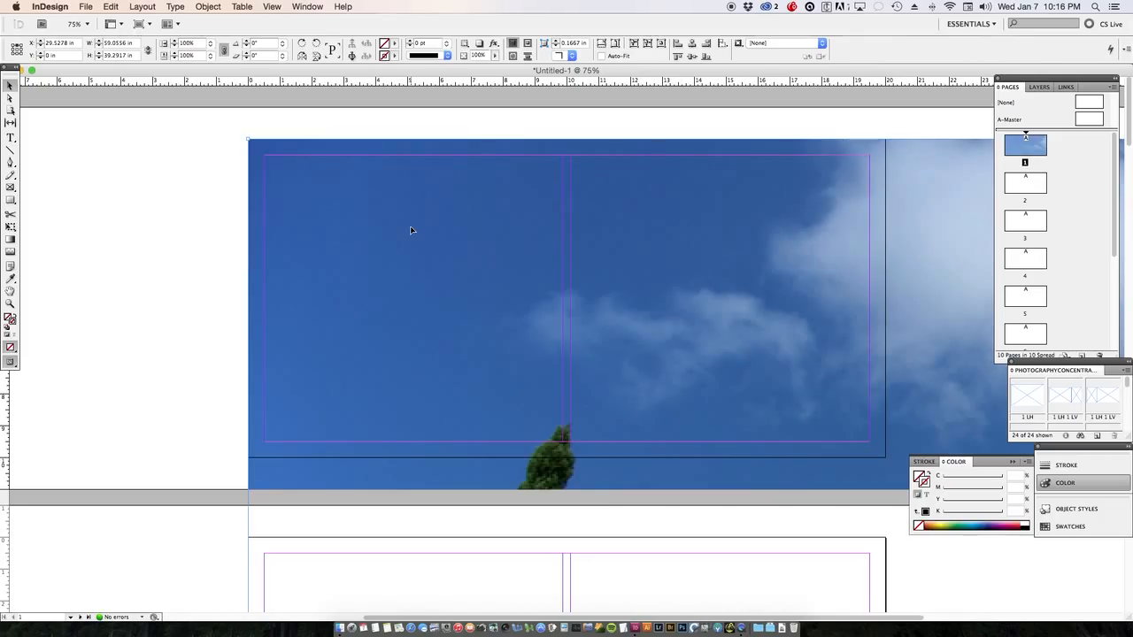
{"action": "scroll", "coordinate": [409, 230], "scroll_direction": "down", "scroll_amount": 6}
{"action": "scroll", "coordinate": [409, 230], "scroll_direction": "down", "scroll_amount": 10}
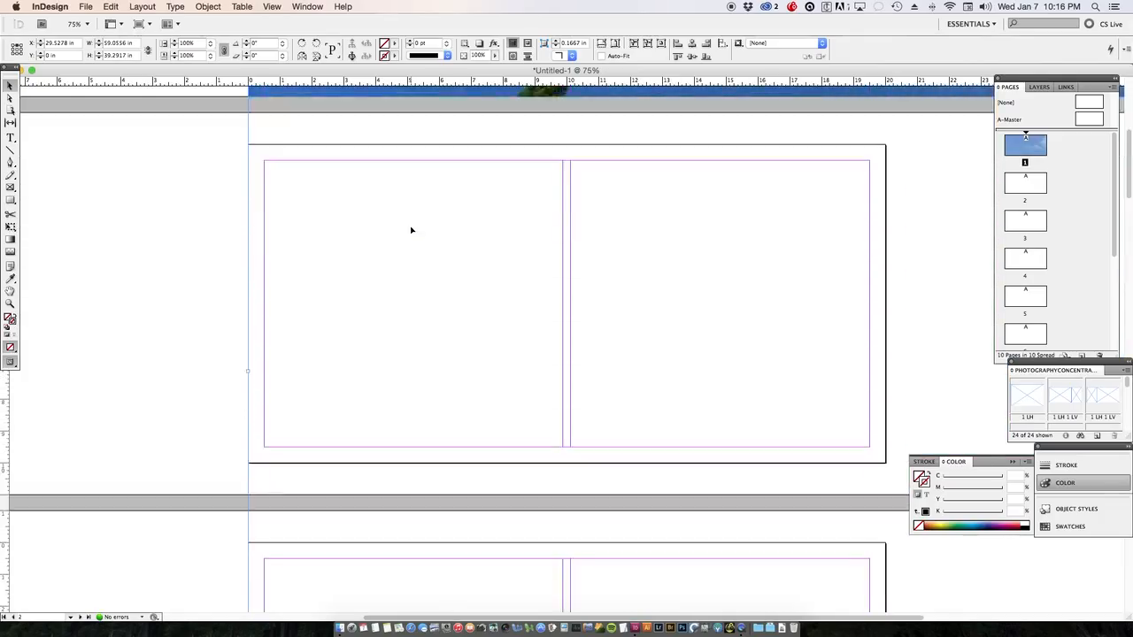
{"action": "scroll", "coordinate": [411, 231], "scroll_direction": "up", "scroll_amount": 2}
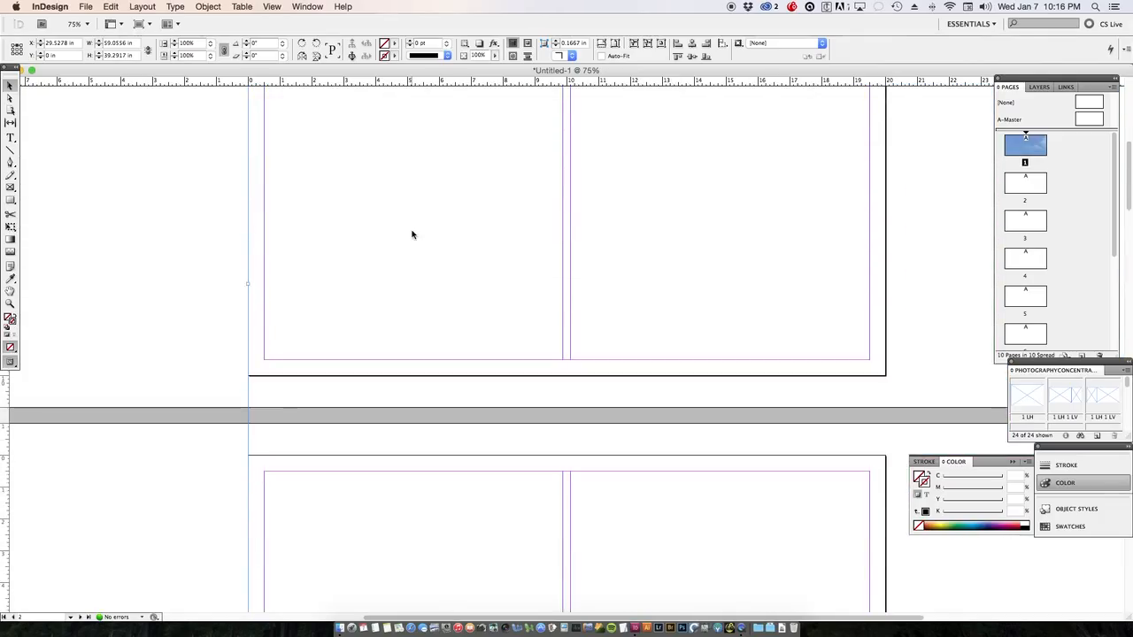
{"action": "key", "text": "super+minus"}
{"action": "key", "text": "super+minus"}
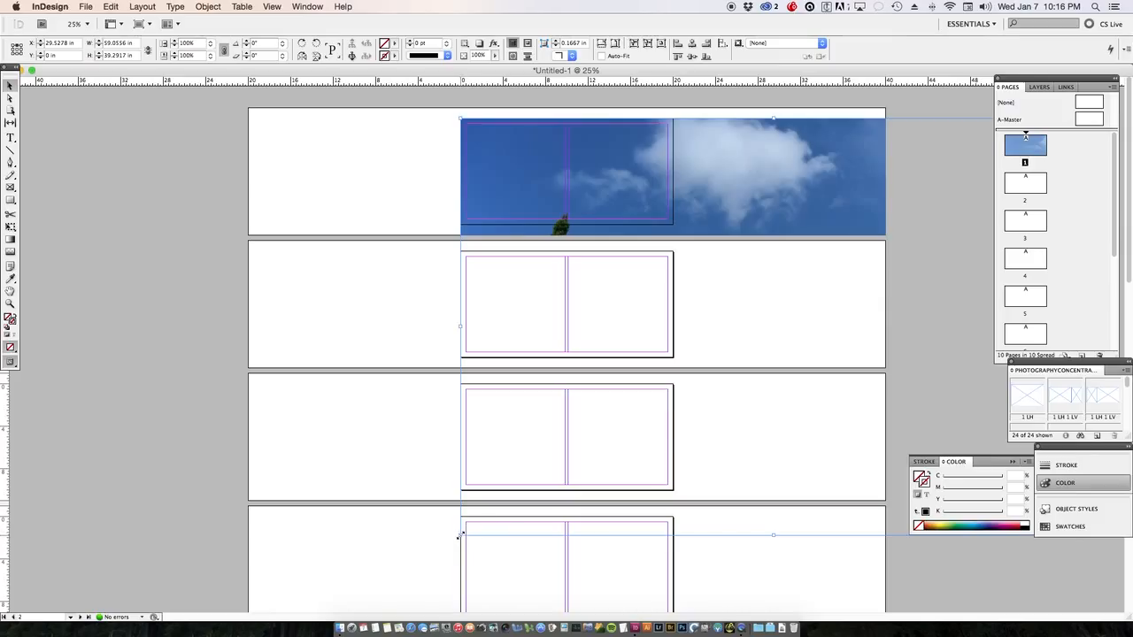
{"action": "left_click_drag", "start_coordinate": [458, 536], "coordinate": [761, 218]}
{"action": "left_click_drag", "start_coordinate": [809, 189], "coordinate": [467, 189]}
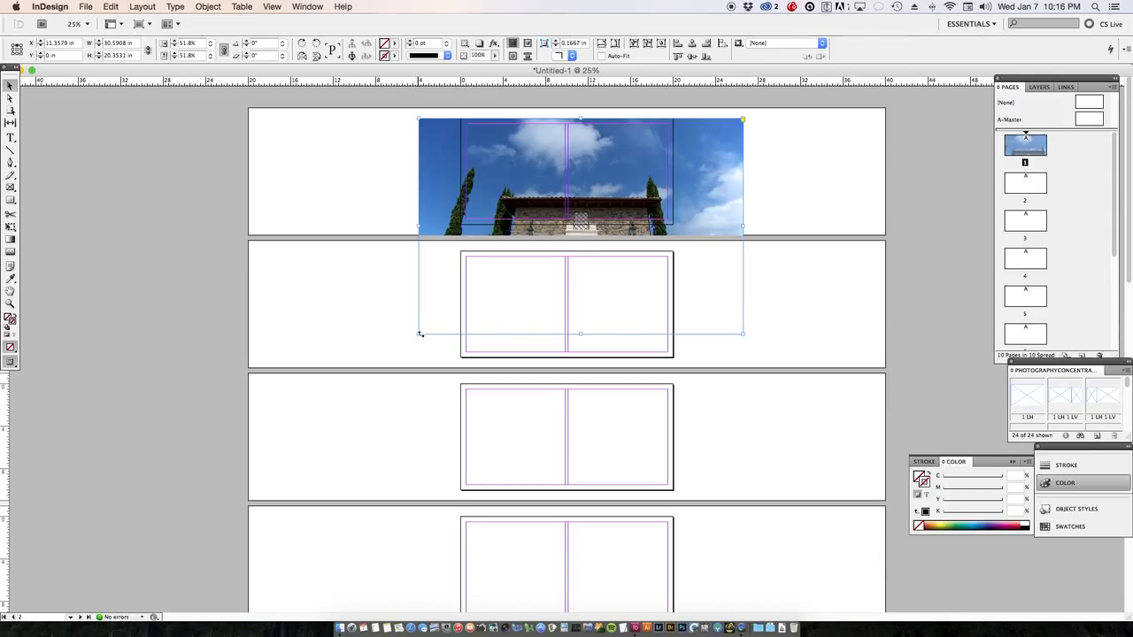
- Try cropping the church photo's frame and stretching the photo out of proportion from its lower-left corner, and undo both changes
{"action": "left_click_drag", "start_coordinate": [421, 334], "coordinate": [516, 309]}
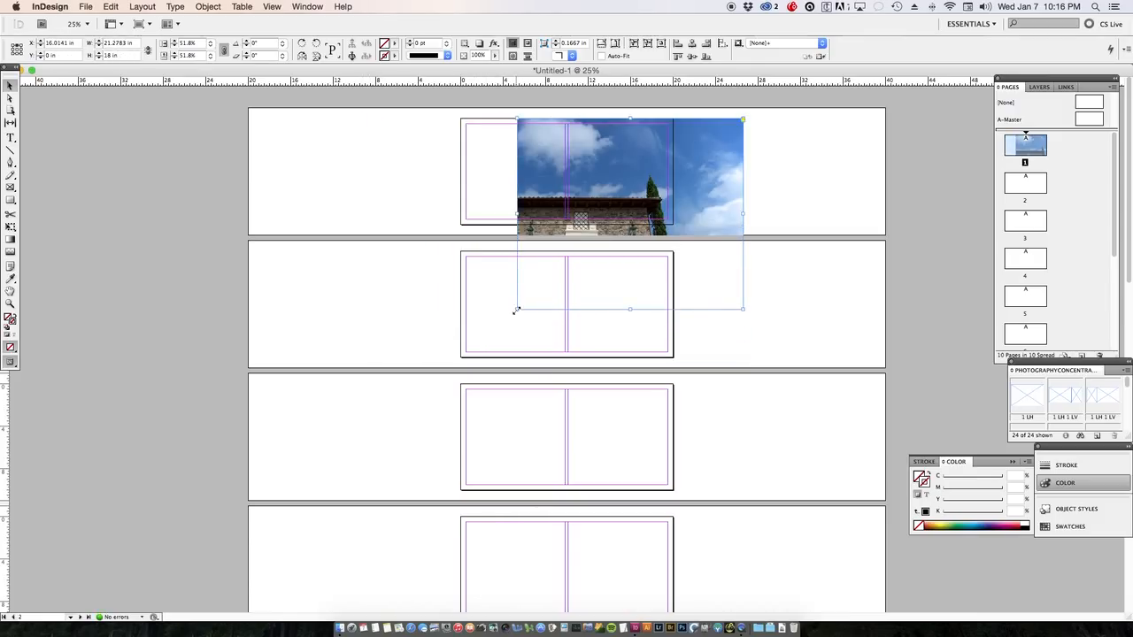
{"action": "key", "text": "super+z"}
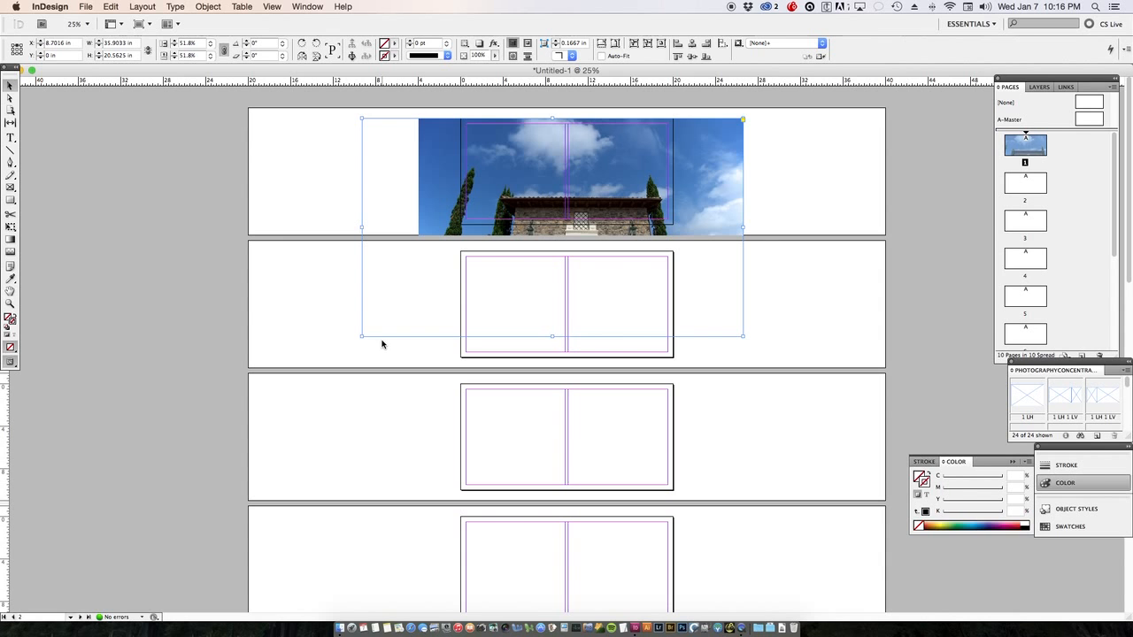
{"action": "left_click_drag", "start_coordinate": [361, 336], "coordinate": [368, 368]}
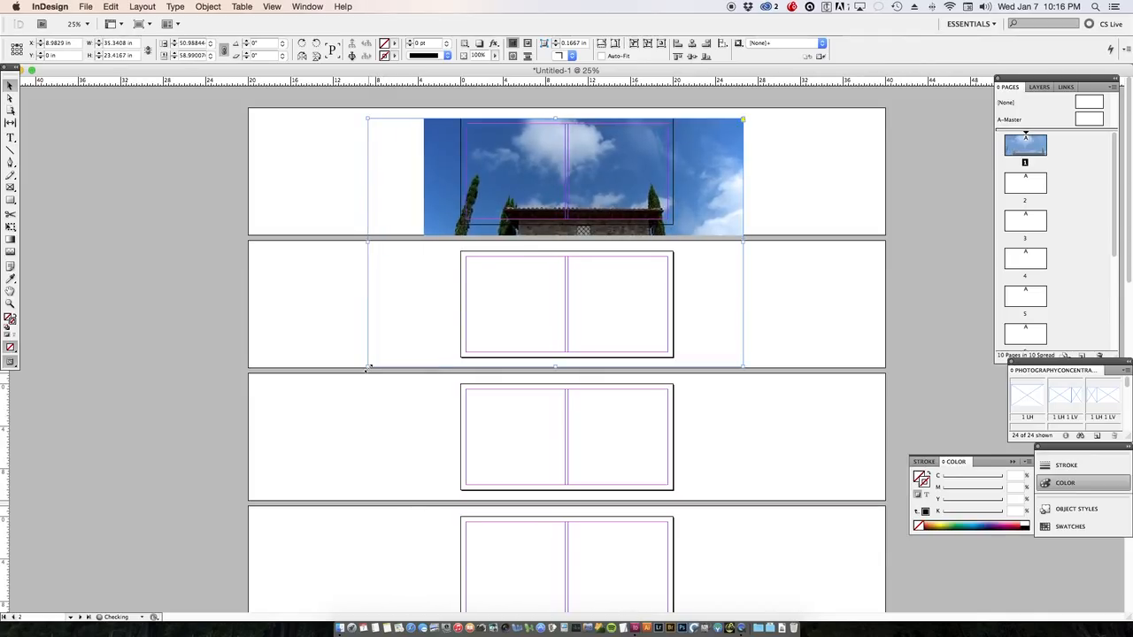
{"action": "key", "text": "super+z"}
{"action": "key", "text": "super+z"}
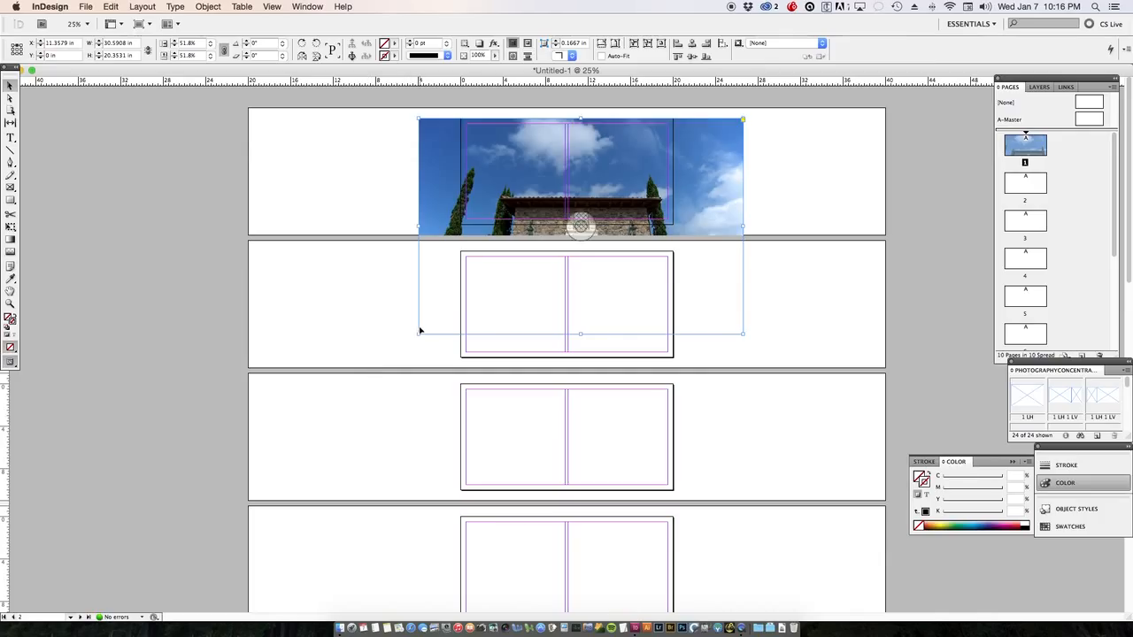
- Scale the church photo proportionally to 25.5% to fit page 1's height, and center it across the page at X 10 in
{"action": "left_click_drag", "start_coordinate": [417, 335], "coordinate": [581, 201]}
{"action": "left_click_drag", "start_coordinate": [598, 162], "coordinate": [475, 161]}
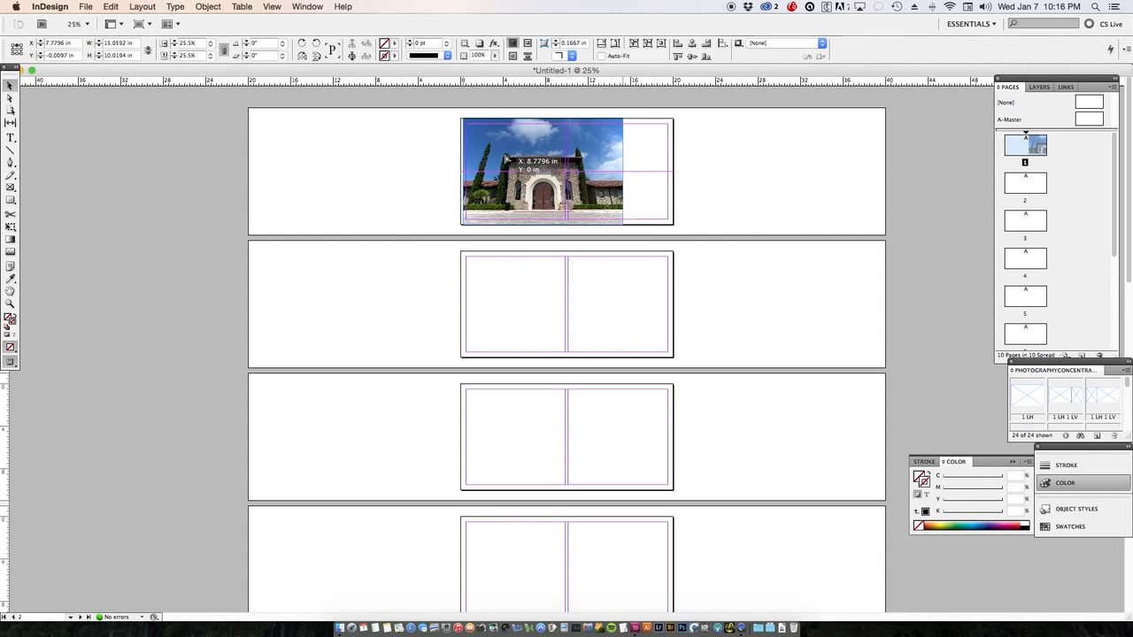
{"action": "key", "text": "super+equal"}
{"action": "key", "text": "super+equal"}
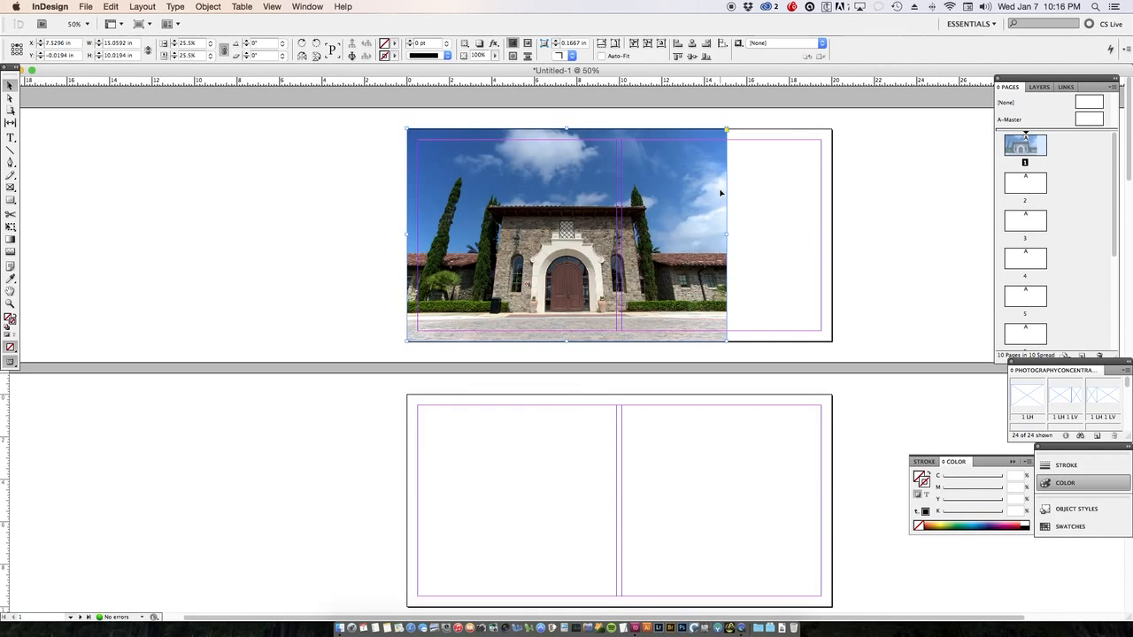
{"action": "left_click_drag", "start_coordinate": [910, 209], "coordinate": [788, 204]}
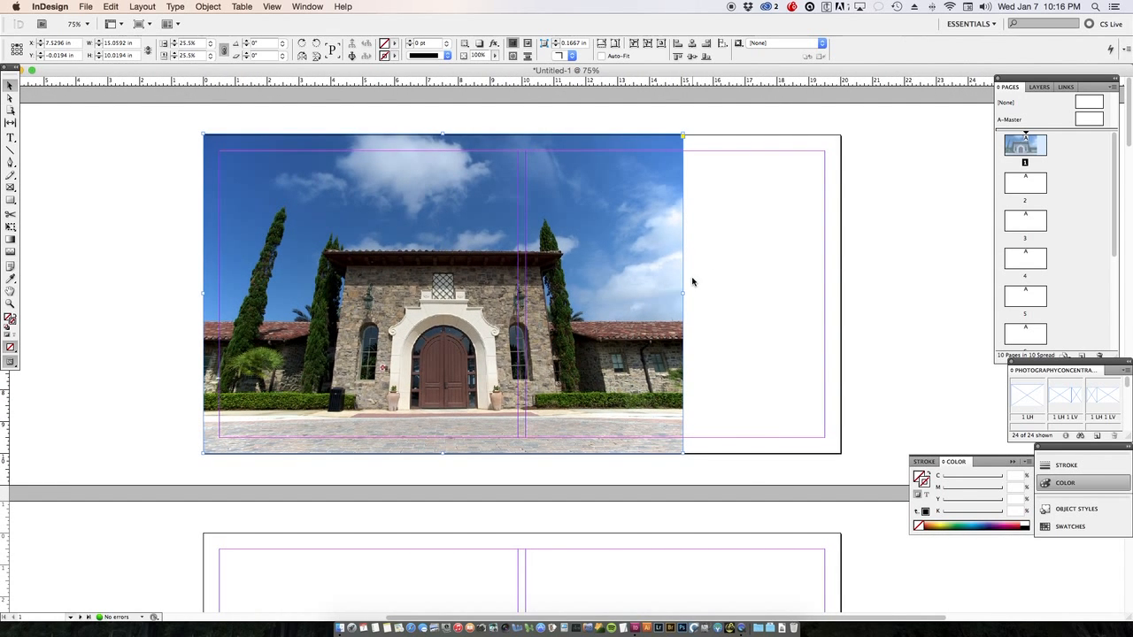
{"action": "left_click_drag", "start_coordinate": [598, 268], "coordinate": [623, 284]}
- Compare page 1 with and without guides by switching repeatedly between Preview and Normal view, ending in Normal view
{"action": "left_click", "coordinate": [858, 277]}
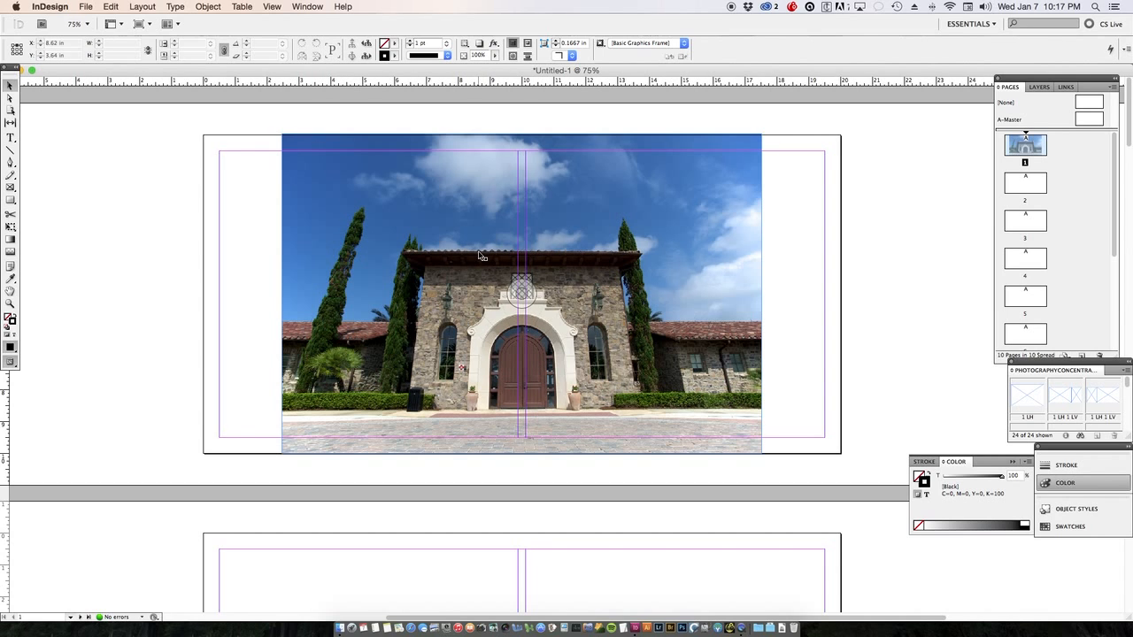
{"action": "key", "text": "w"}
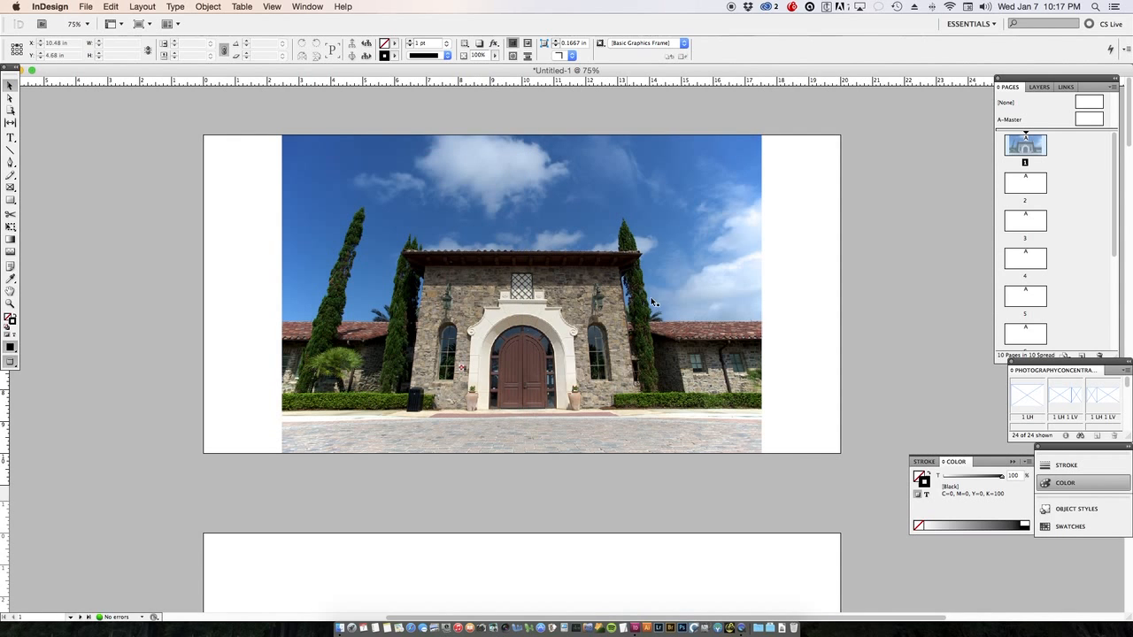
{"action": "key", "text": "w"}
{"action": "key", "text": "w"}
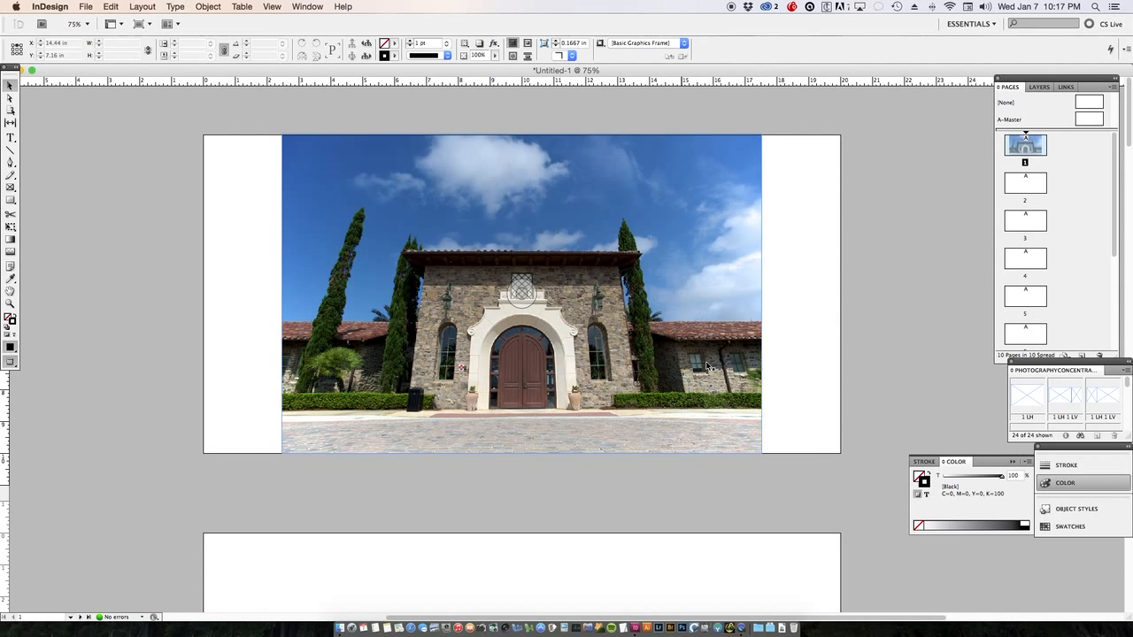
{"action": "key", "text": "w"}
{"action": "key", "text": "w"}
{"action": "key", "text": "w"}
{"action": "key", "text": "w"}
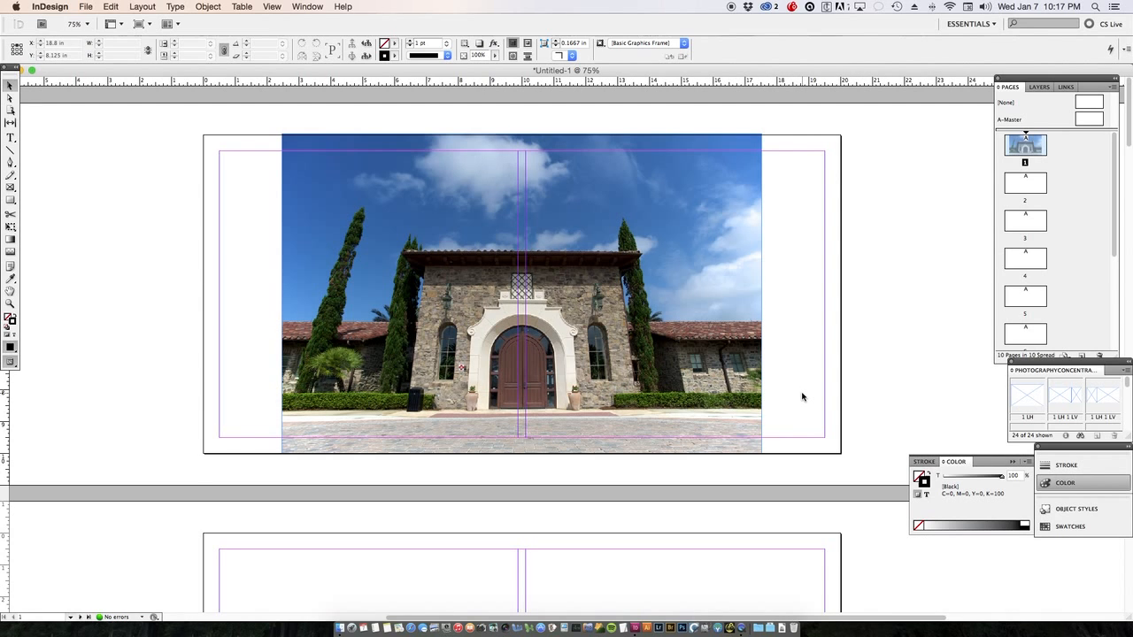
{"action": "key", "text": "w"}
{"action": "key", "text": "w"}
{"action": "key", "text": "w"}
{"action": "key", "text": "w"}
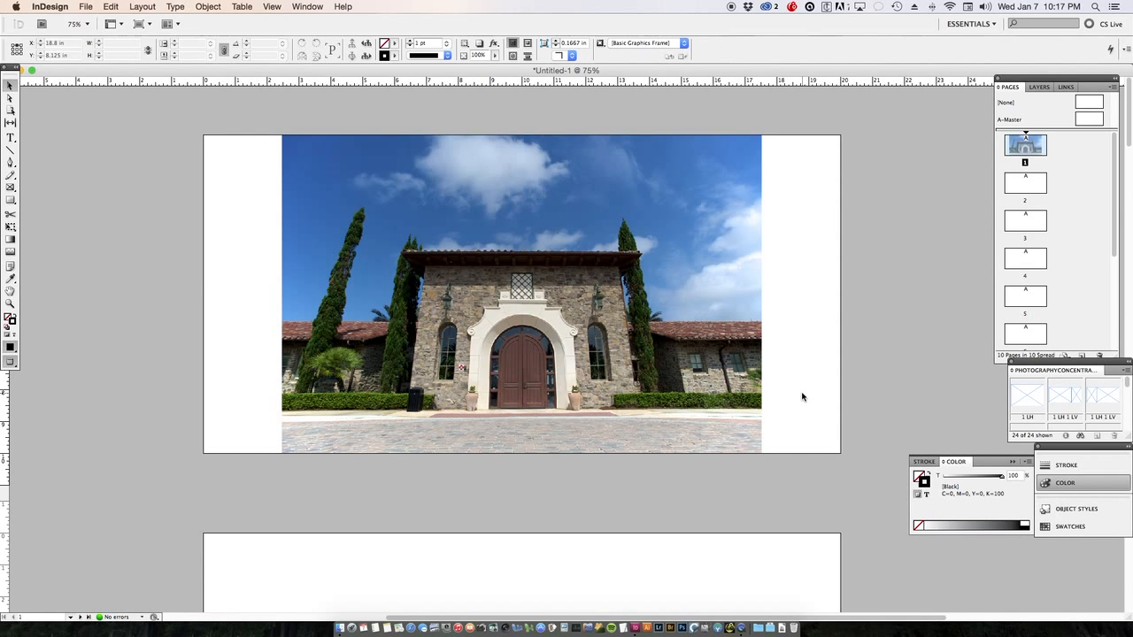
{"action": "key", "text": "w"}
{"action": "key", "text": "w"}
{"action": "key", "text": "w"}
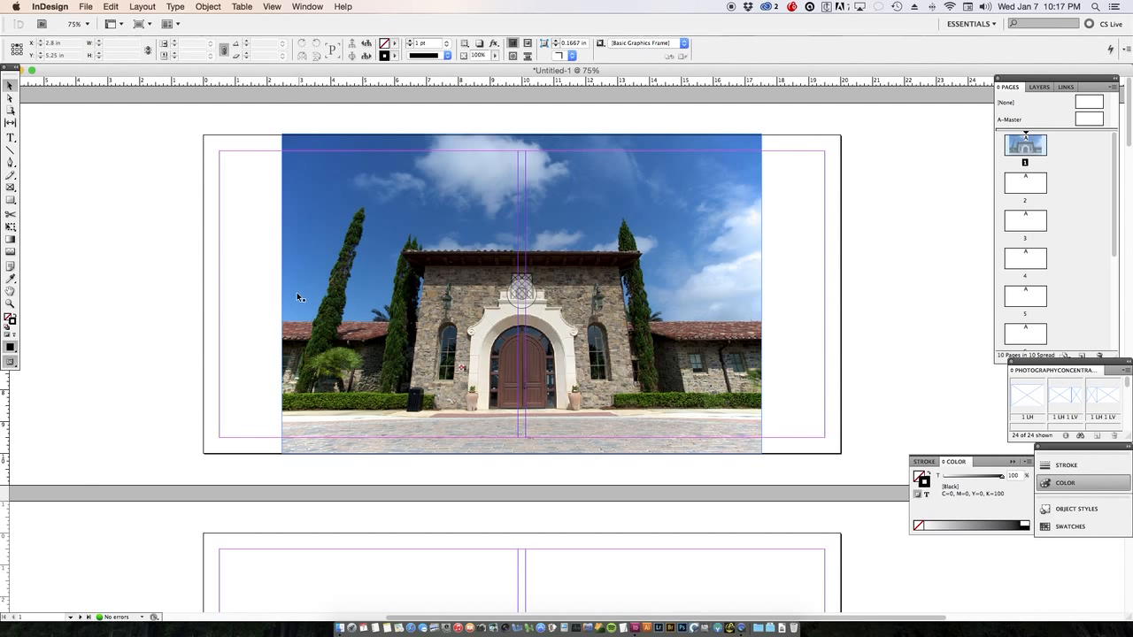
- Try enlarging the church photo to span page 1's full width, centered at X 10 in, preview it, and undo the enlargement
{"action": "left_click", "coordinate": [738, 313]}
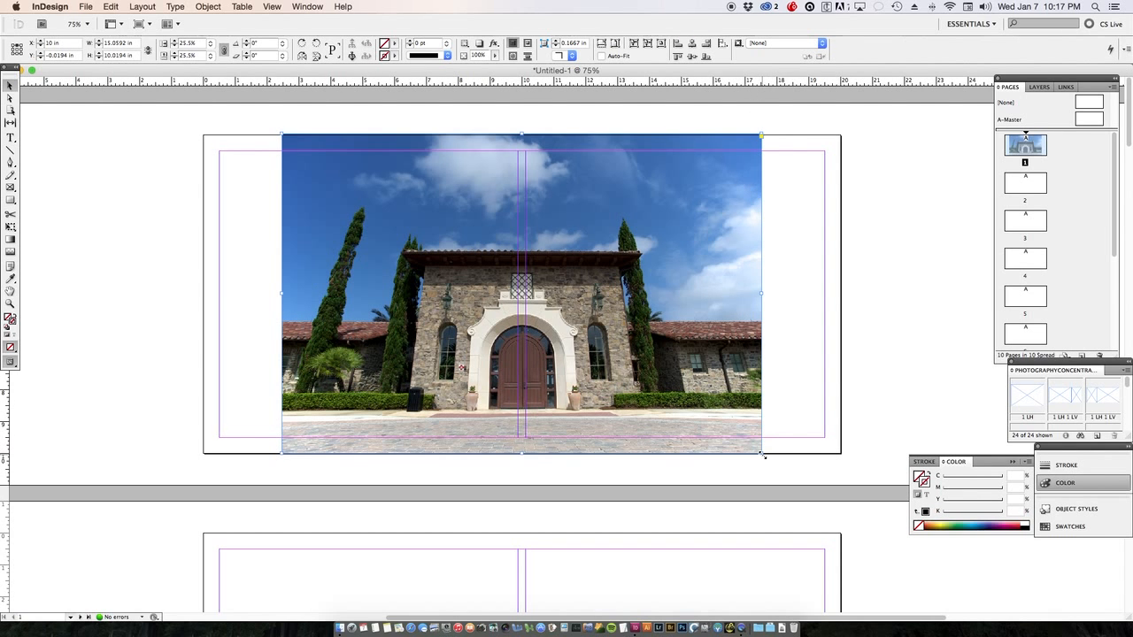
{"action": "left_click_drag", "start_coordinate": [762, 454], "coordinate": [917, 556]}
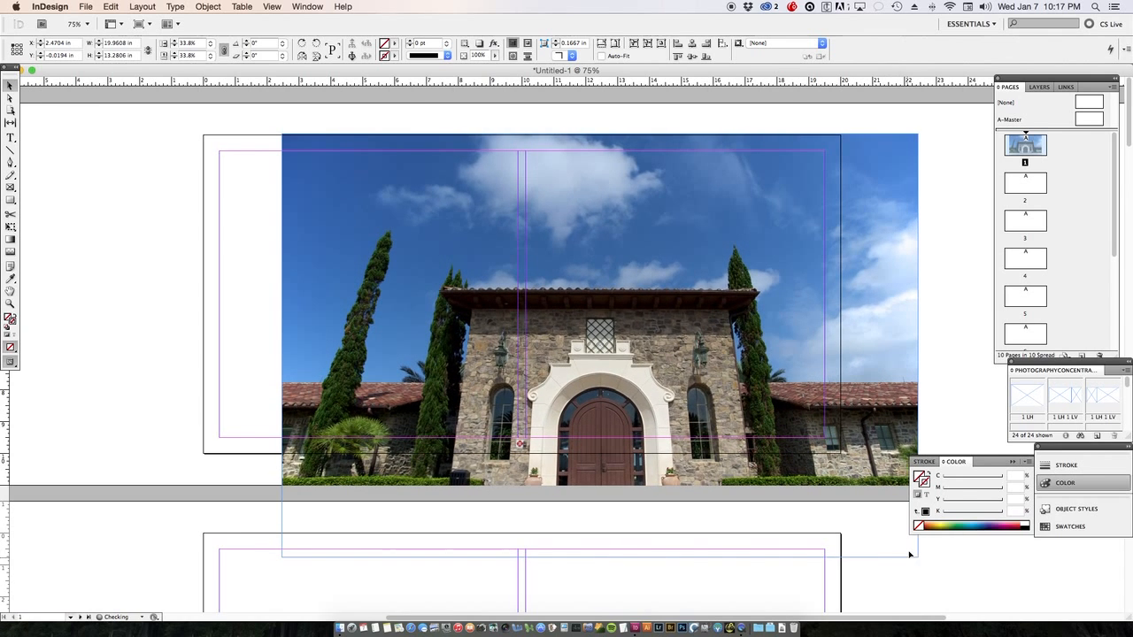
{"action": "left_click_drag", "start_coordinate": [780, 378], "coordinate": [685, 297]}
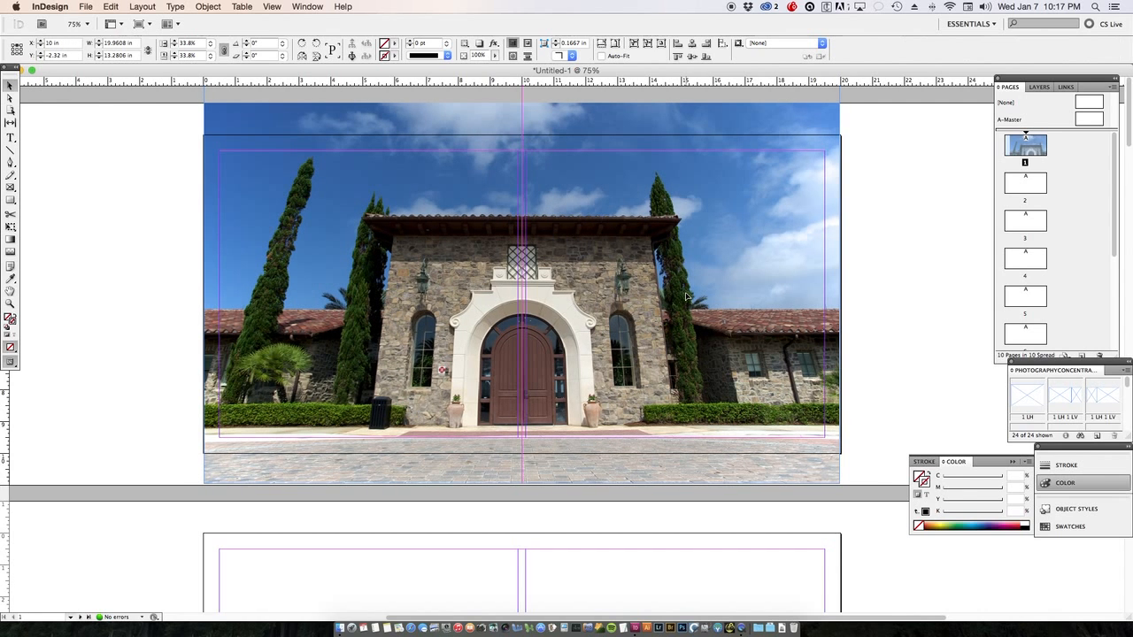
{"action": "left_click_drag", "start_coordinate": [838, 484], "coordinate": [841, 485]}
{"action": "left_click", "coordinate": [872, 445]}
{"action": "key", "text": "w"}
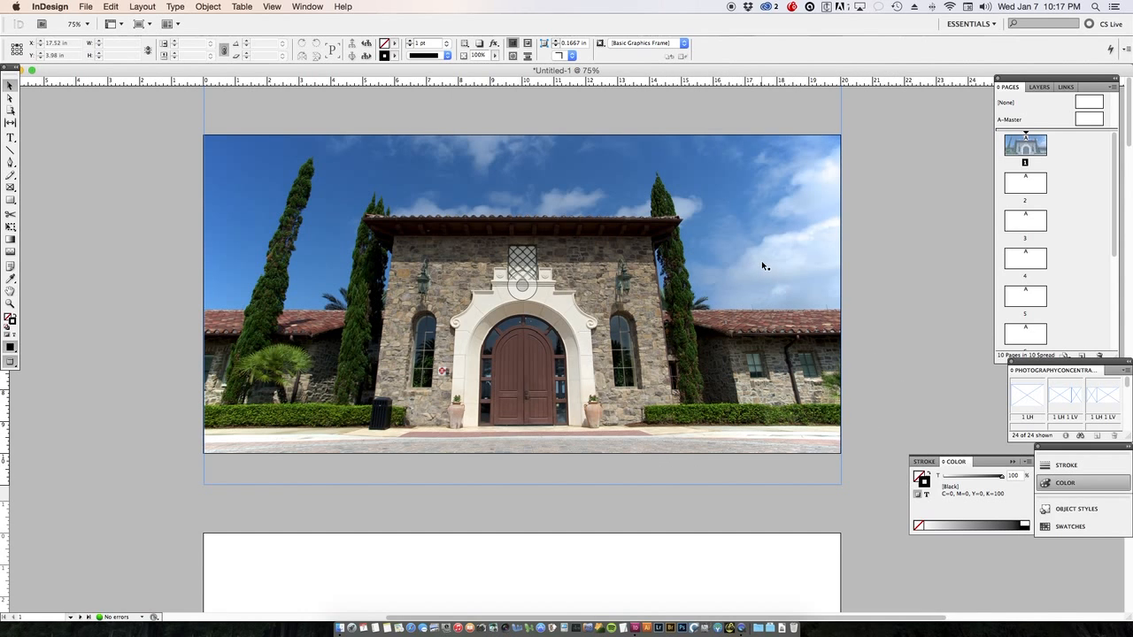
{"action": "key", "text": "w"}
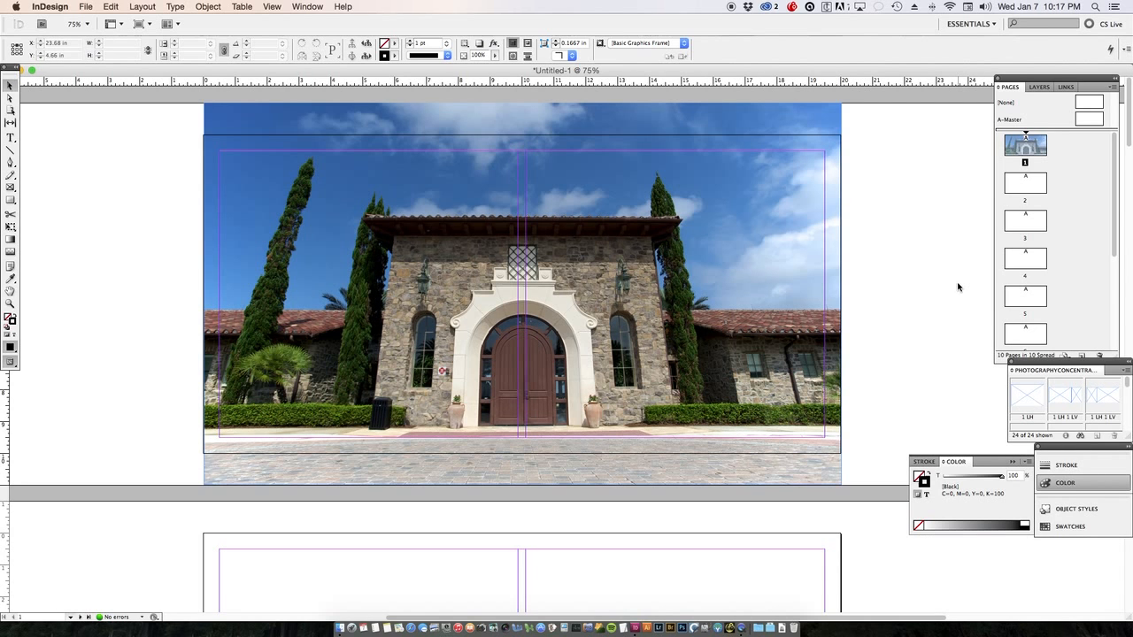
{"action": "key", "text": "super+z"}
{"action": "key", "text": "super+z"}
{"action": "key", "text": "super+z"}
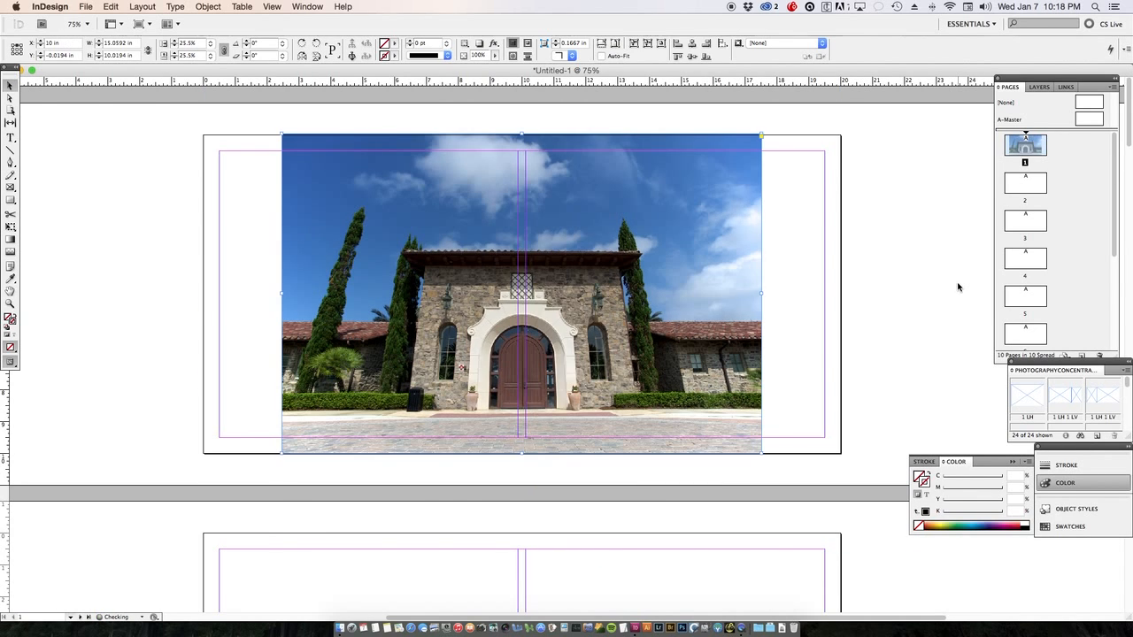
- Draw a black-filled rectangle of about 20.32 by 10.25 in over all of page 1, and send it behind the church photo
{"action": "left_click", "coordinate": [957, 287]}
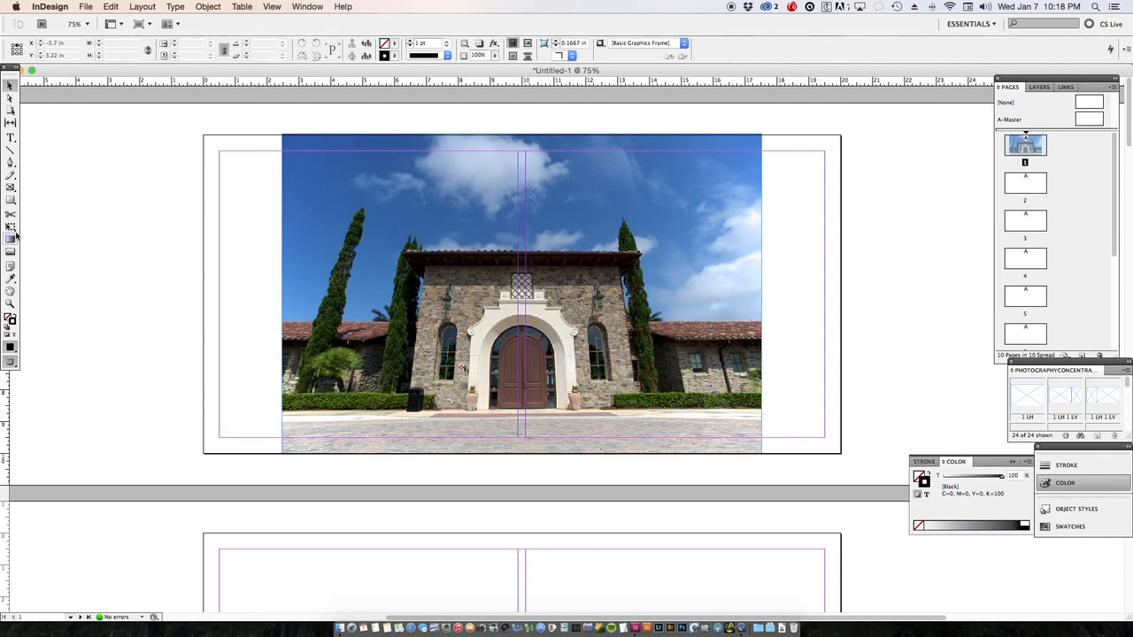
{"action": "left_click", "coordinate": [10, 201]}
{"action": "left_click", "coordinate": [395, 45]}
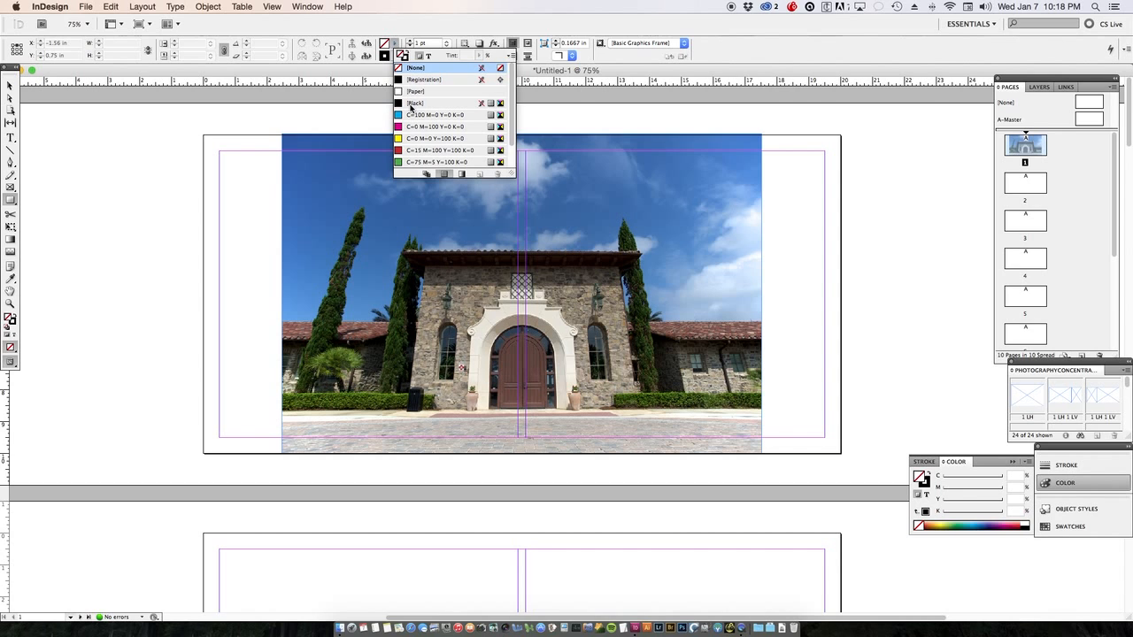
{"action": "left_click", "coordinate": [412, 103]}
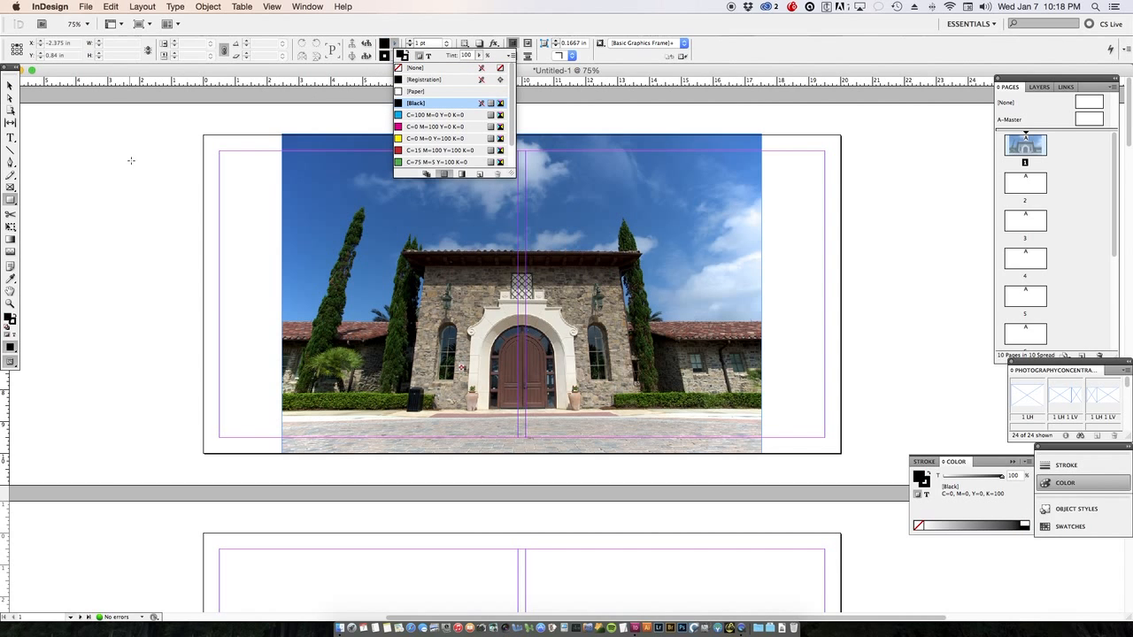
{"action": "left_click_drag", "start_coordinate": [200, 132], "coordinate": [846, 456]}
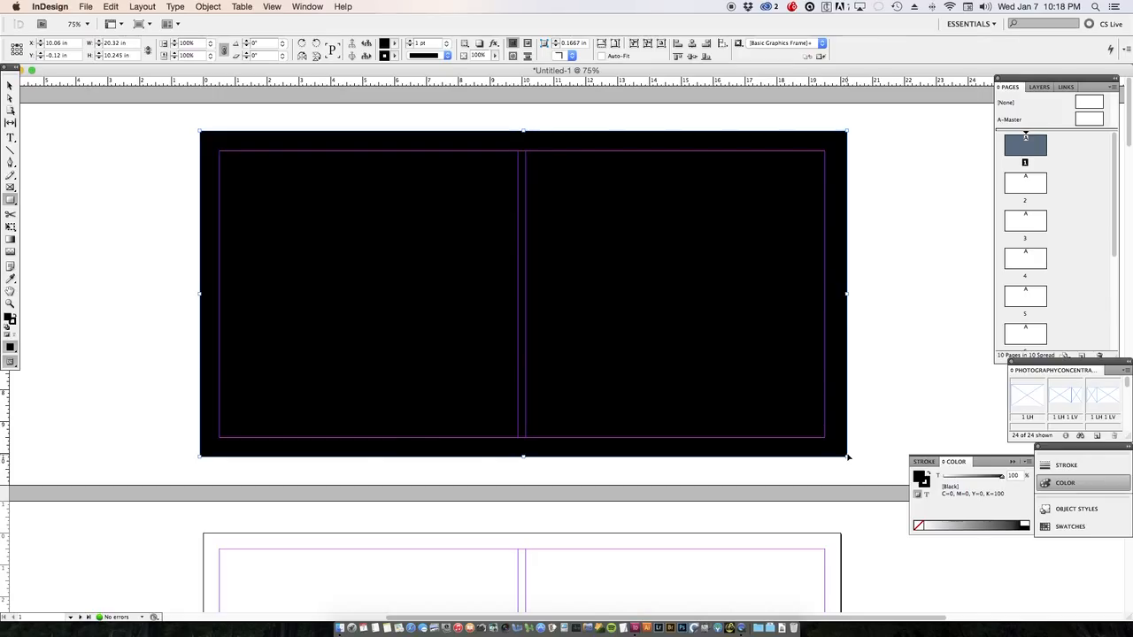
{"action": "key", "text": "shift+super+bracketleft"}
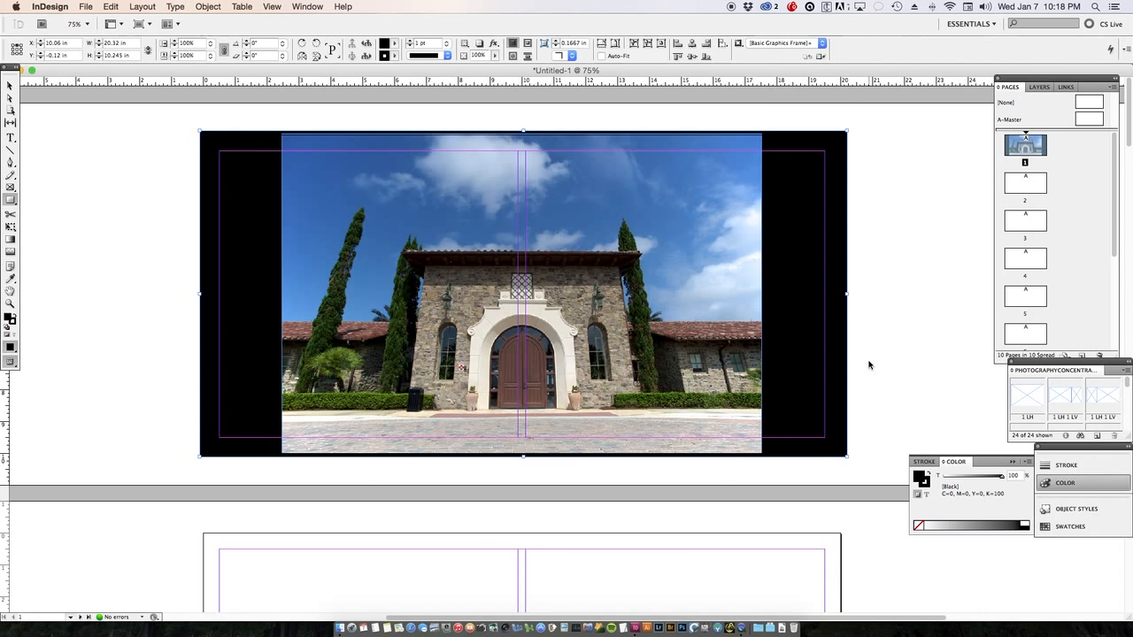
- Undo and redo sending the black rectangle to the back several times to compare both stacking orders, leaving it behind the photo
{"action": "key", "text": "super+z"}
{"action": "key", "text": "super+shift+z"}
{"action": "key", "text": "super+z"}
{"action": "key", "text": "super+shift+z"}
{"action": "key", "text": "super+z"}
{"action": "key", "text": "super+shift+z"}
{"action": "key", "text": "super+z"}
{"action": "key", "text": "super+shift+z"}
- Dismiss the new rectangle's size options, preview page 1 with its black background, and check the document's layers before returning to the page list
{"action": "left_click", "coordinate": [71, 157]}
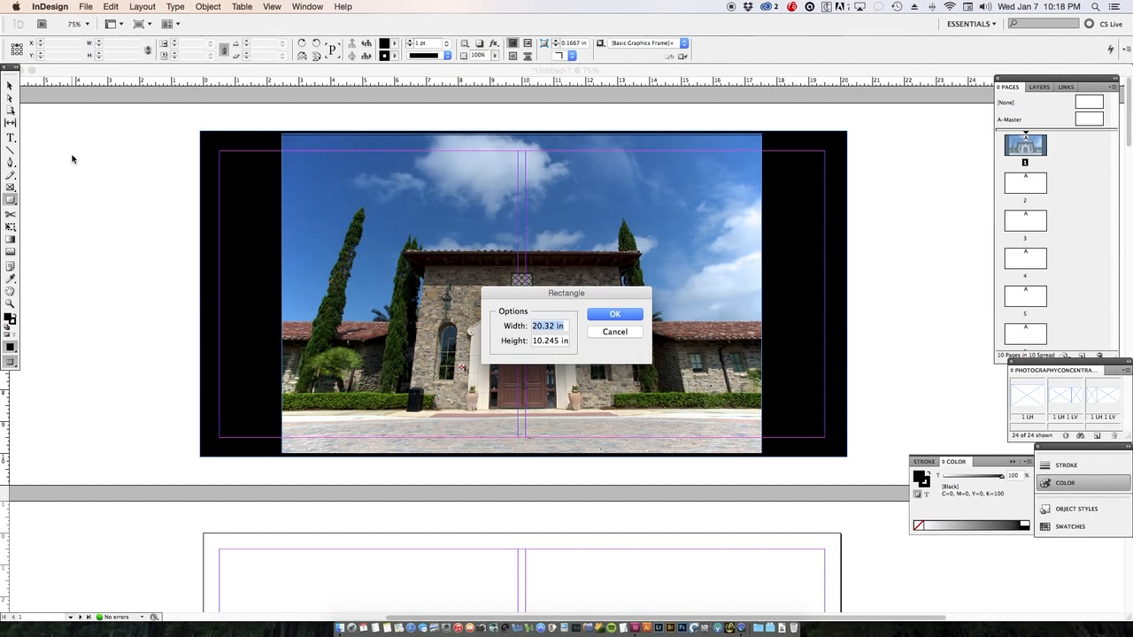
{"action": "left_click", "coordinate": [619, 333]}
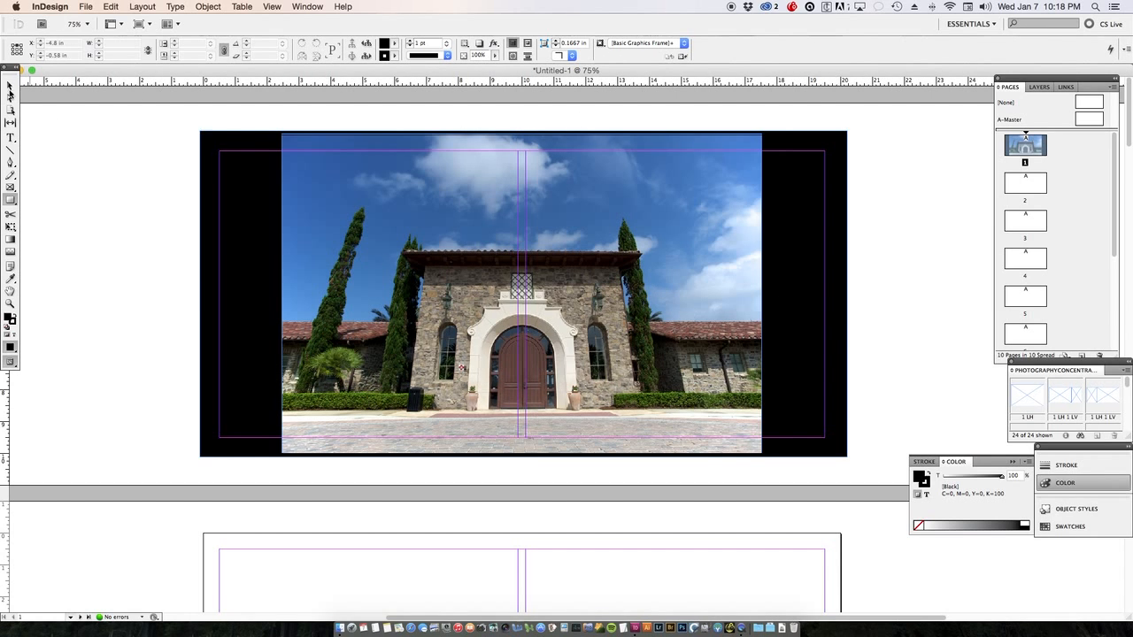
{"action": "left_click", "coordinate": [9, 86]}
{"action": "key", "text": "w"}
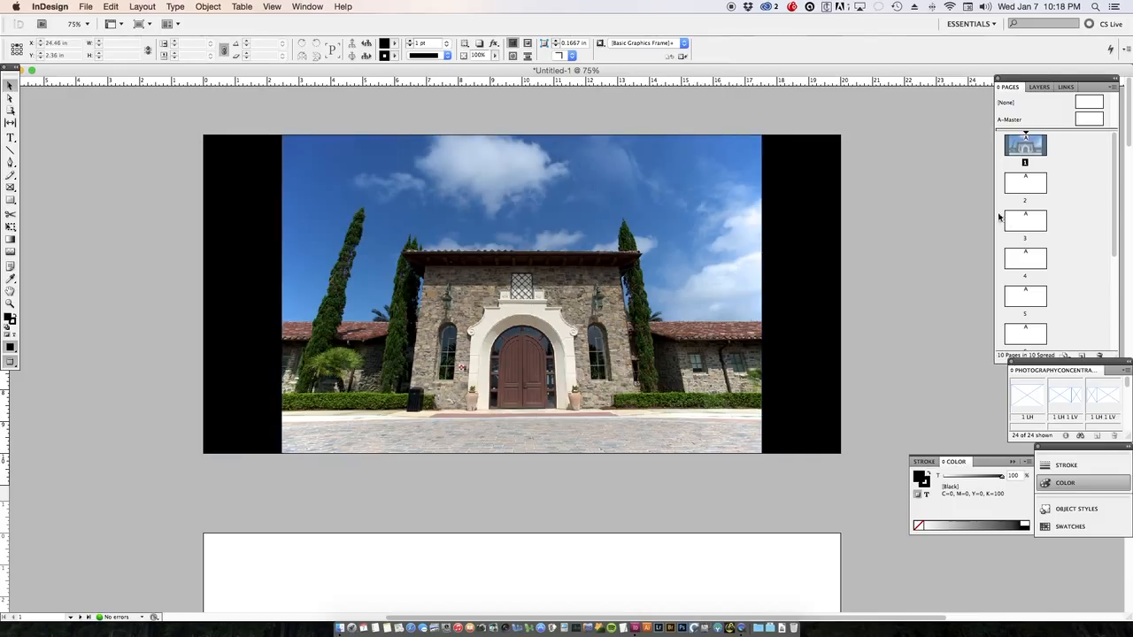
{"action": "left_click", "coordinate": [1033, 87]}
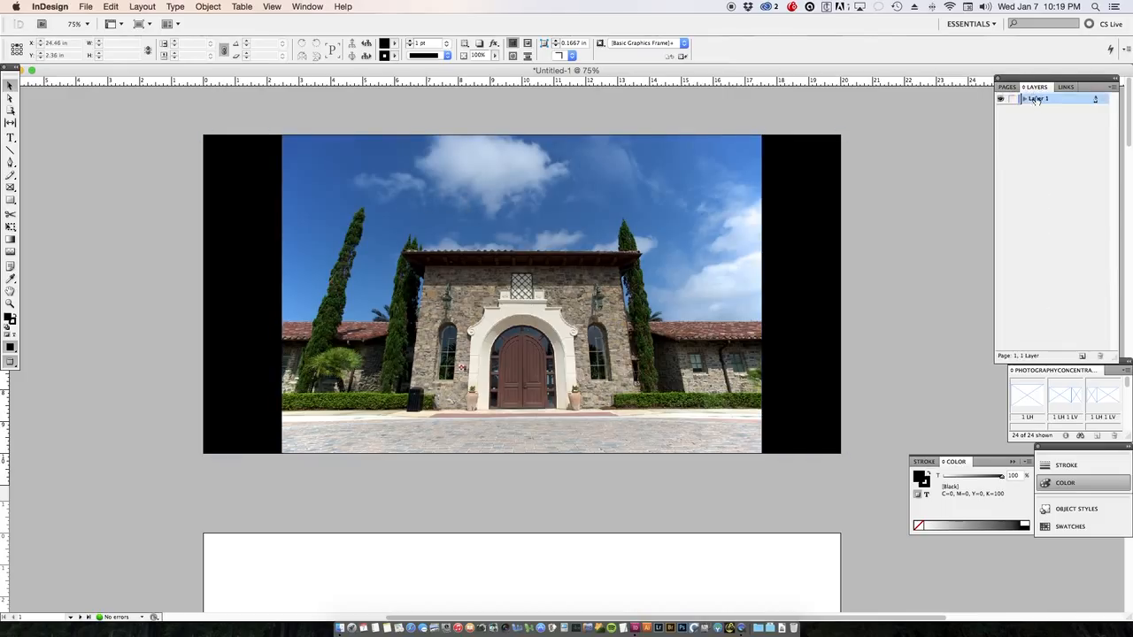
{"action": "left_click", "coordinate": [1008, 87]}
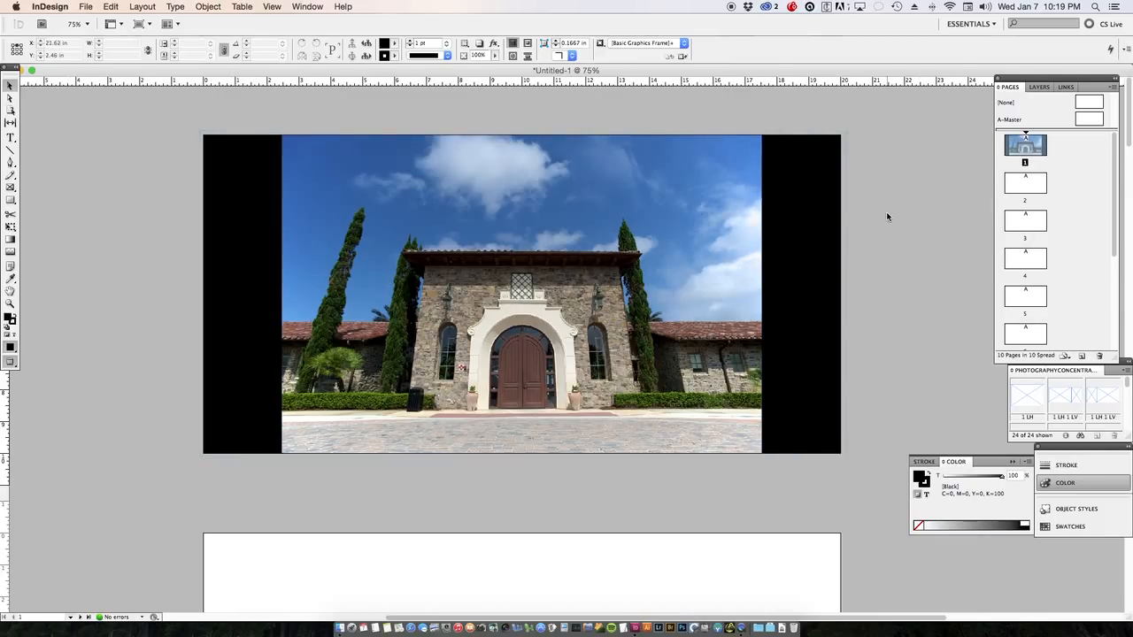
- Switch to Finder, move the book photos folder window aside so page 1 stays visible, and return to InDesign
{"action": "key", "text": "super+Tab"}
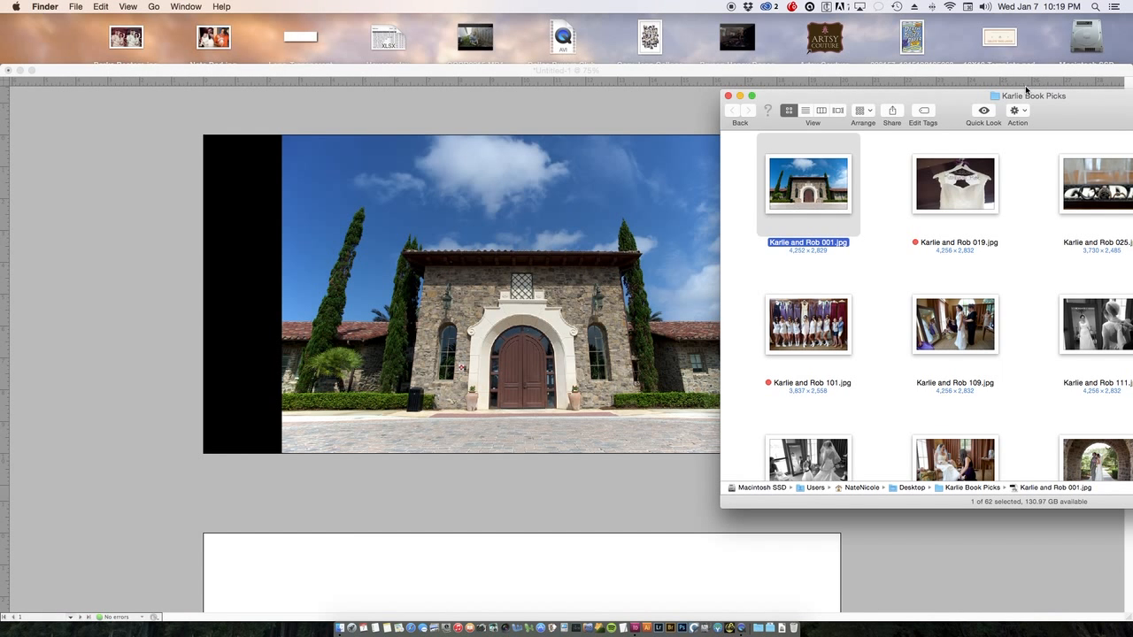
{"action": "left_click_drag", "start_coordinate": [1054, 101], "coordinate": [848, 140]}
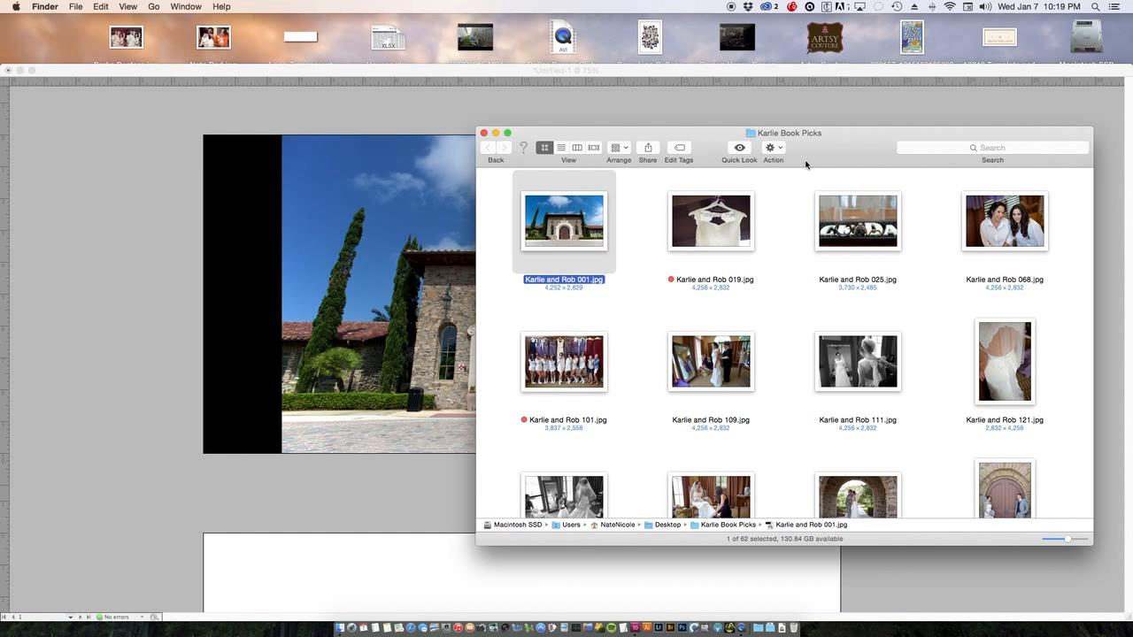
{"action": "left_click_drag", "start_coordinate": [806, 163], "coordinate": [1060, 144]}
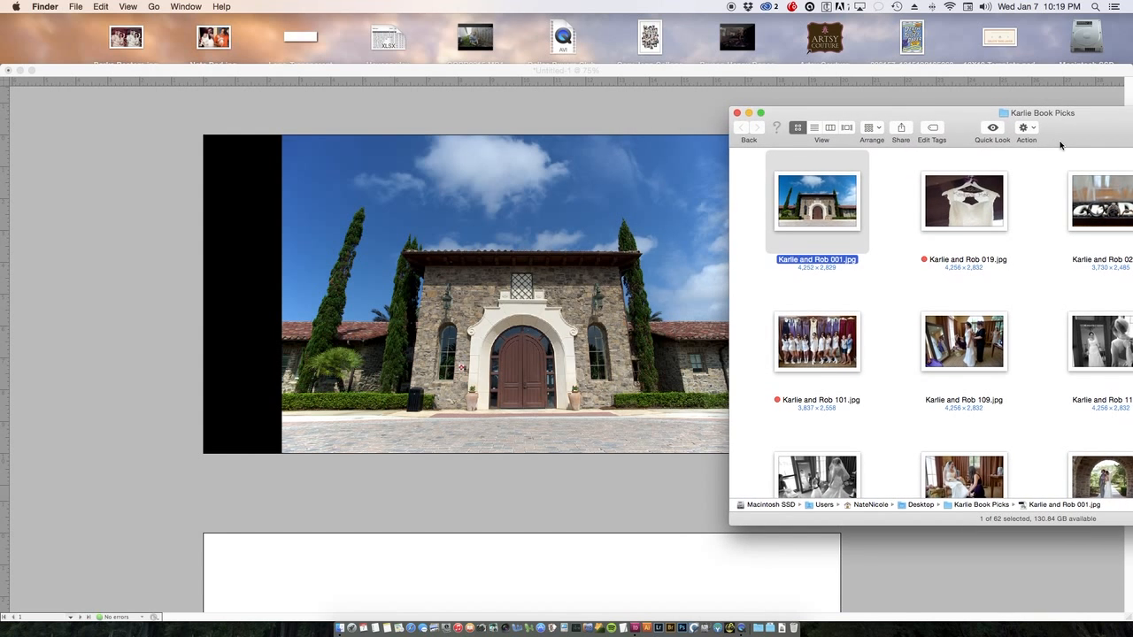
{"action": "left_click", "coordinate": [260, 76]}
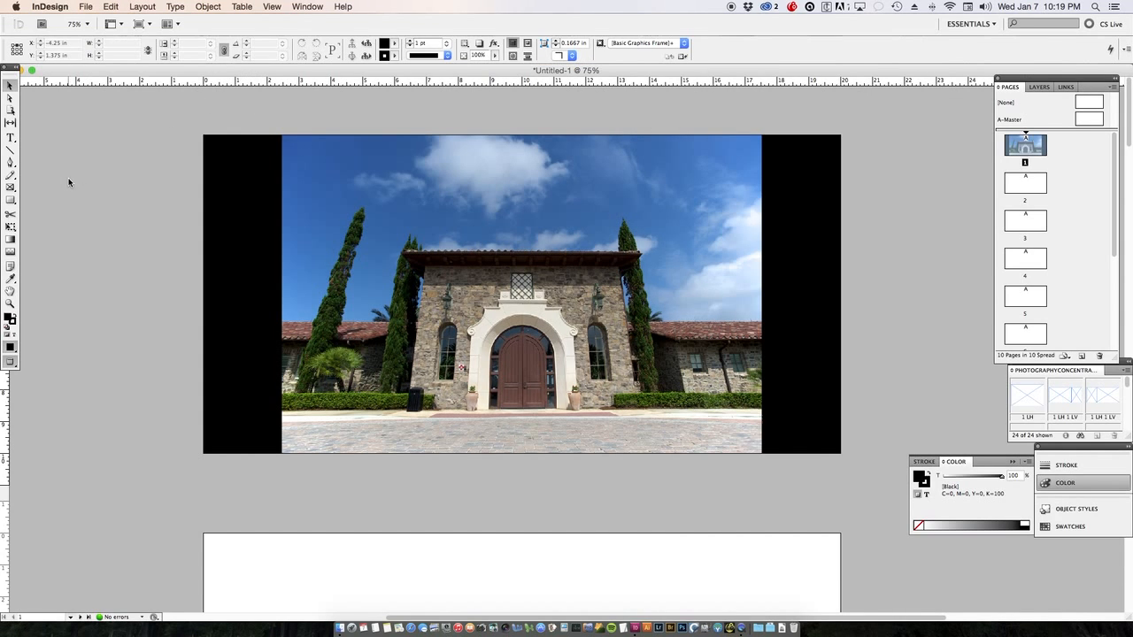
- Draw an image frame of about 4.66 by 2.82 in near page 1's upper-left corner and fill it with the hanging dress photo from Finder
{"action": "key", "text": "w"}
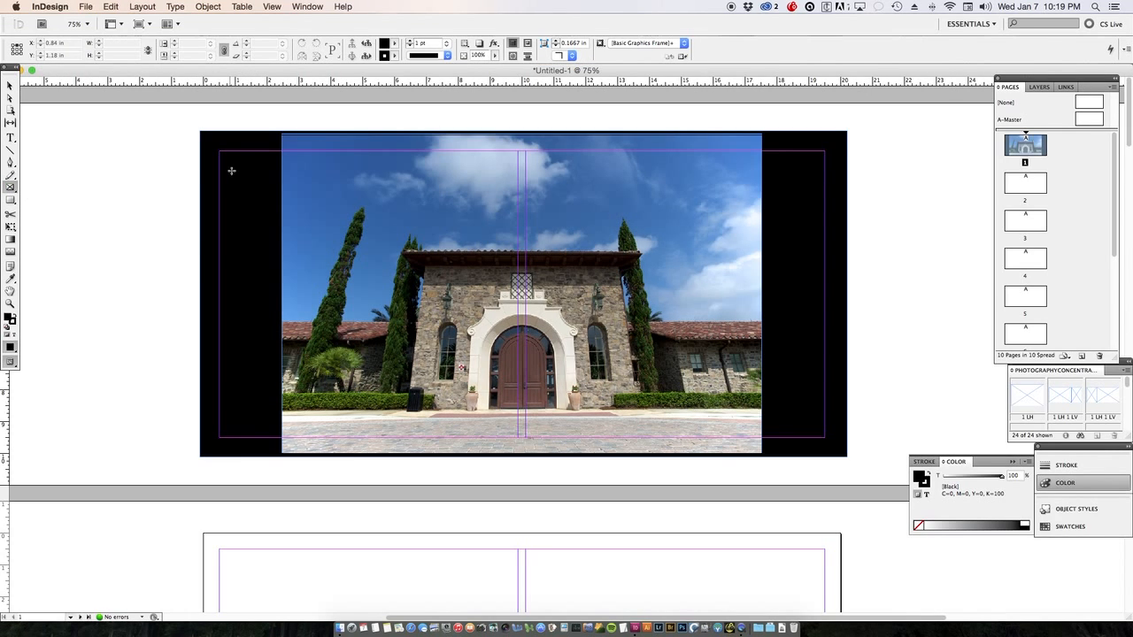
{"action": "left_click_drag", "start_coordinate": [226, 157], "coordinate": [371, 247]}
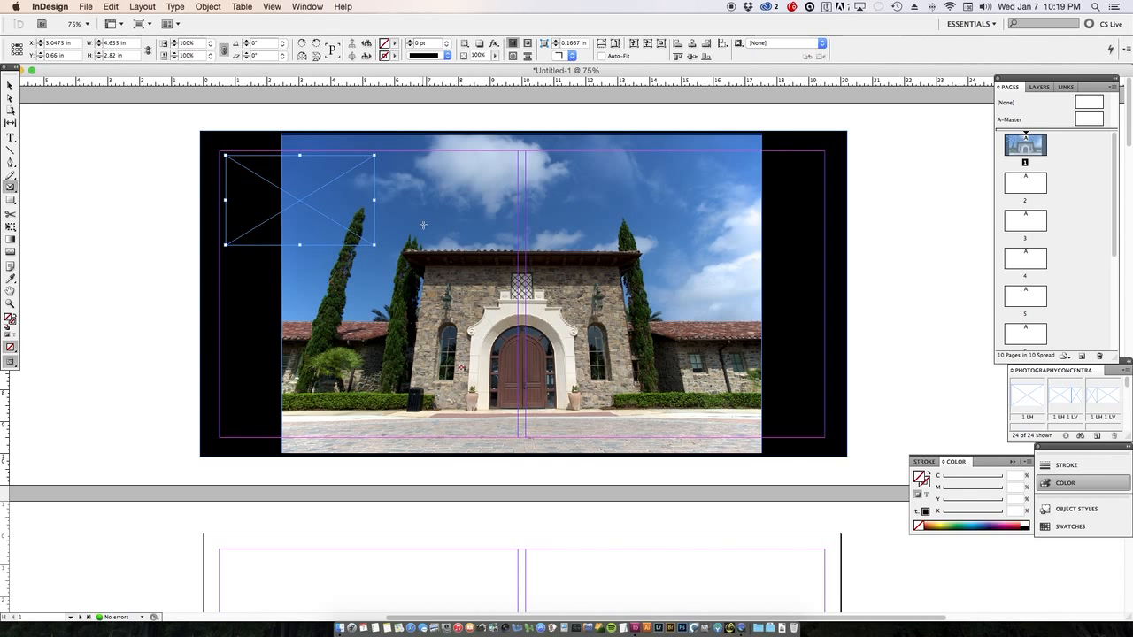
{"action": "key", "text": "super+Tab"}
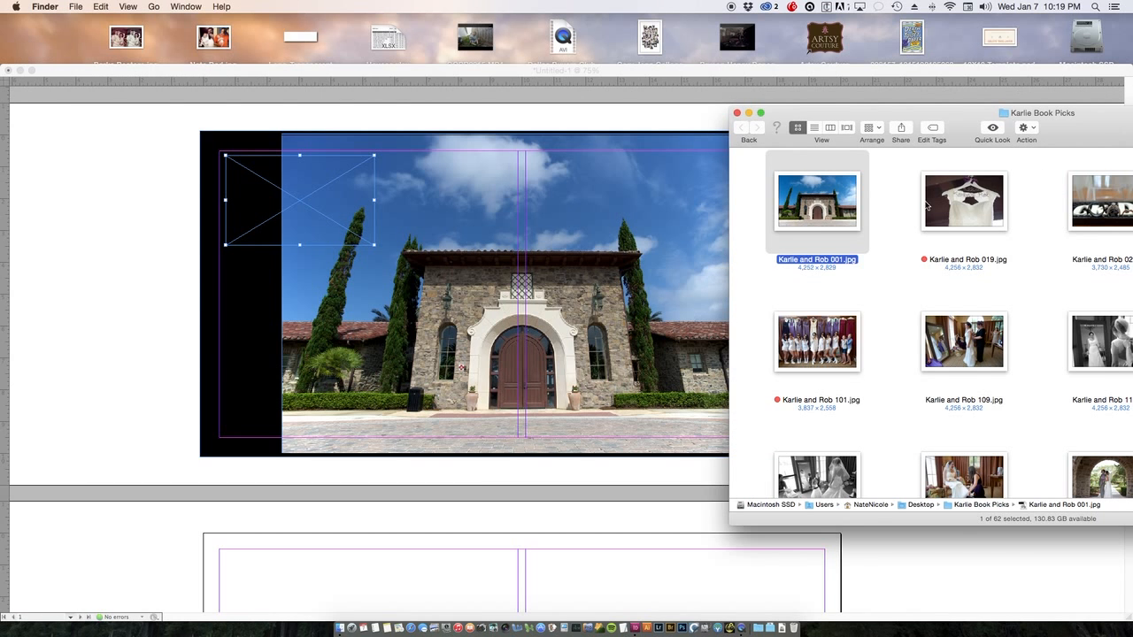
{"action": "left_click_drag", "start_coordinate": [966, 211], "coordinate": [322, 213]}
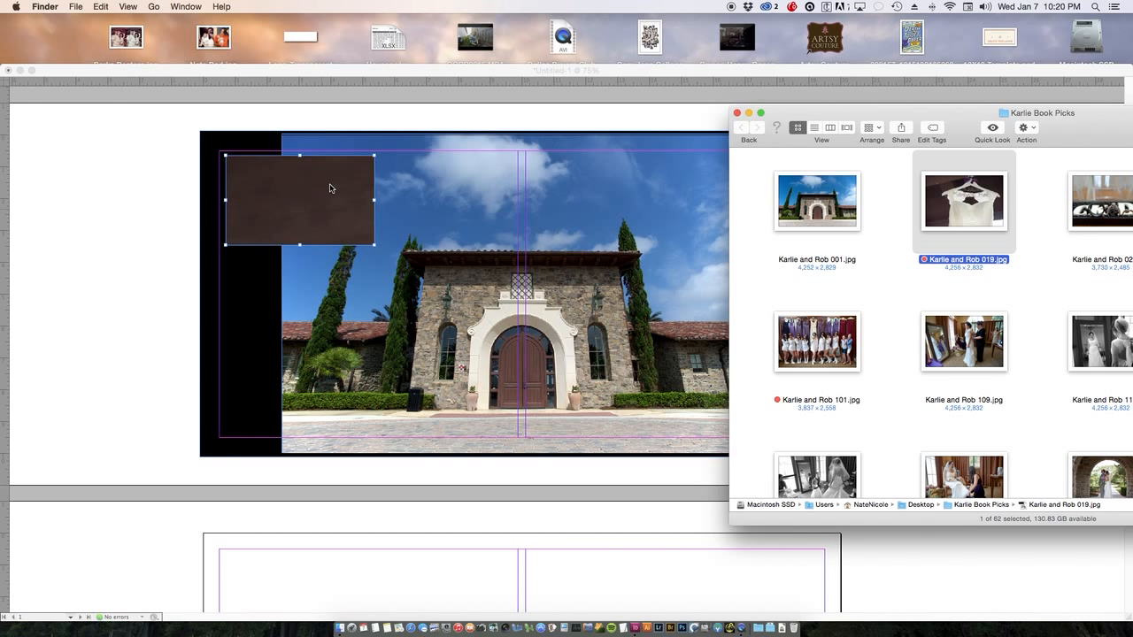
{"action": "left_click", "coordinate": [321, 70]}
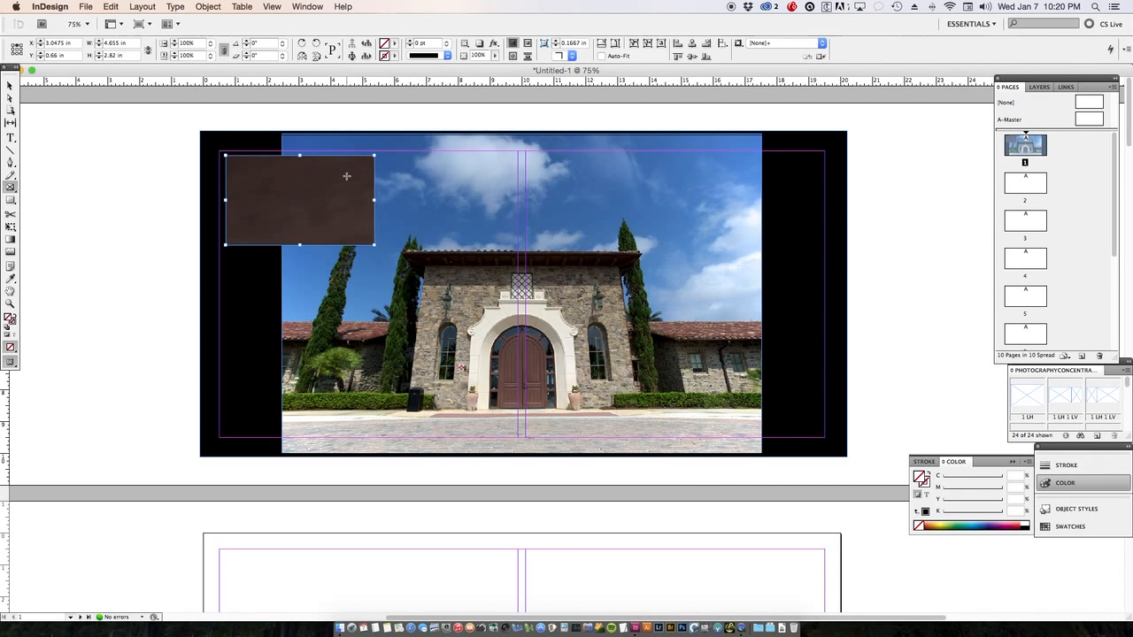
- Fit the dress photo proportionally inside its frame, and shrink the frame to match the photo's edges
{"action": "left_click", "coordinate": [11, 85]}
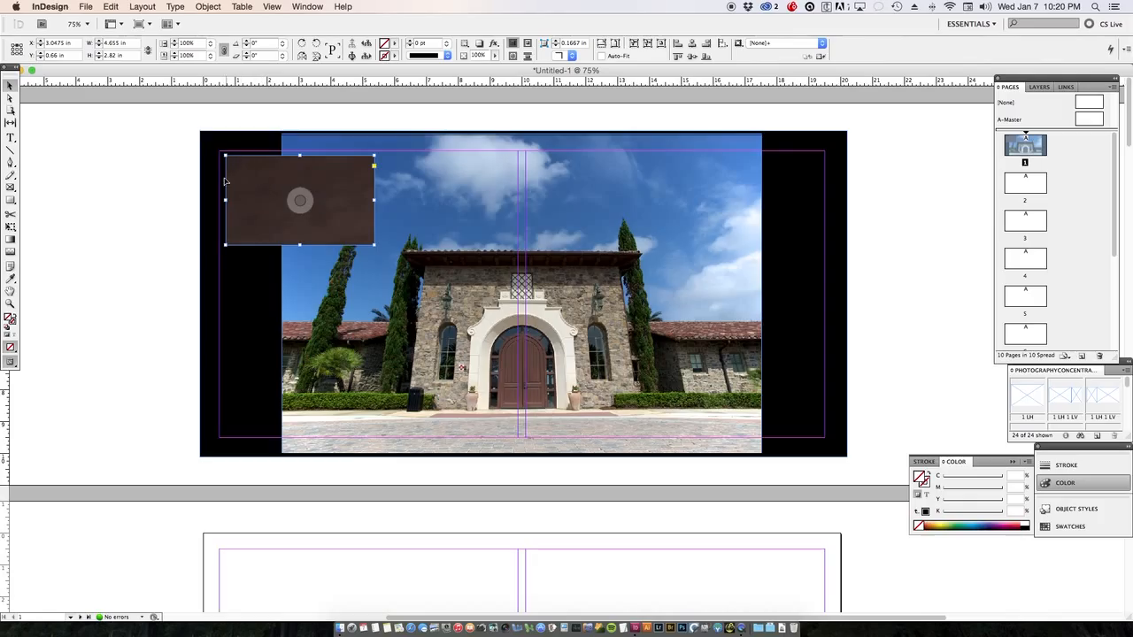
{"action": "left_click", "coordinate": [445, 230]}
{"action": "left_click", "coordinate": [300, 207]}
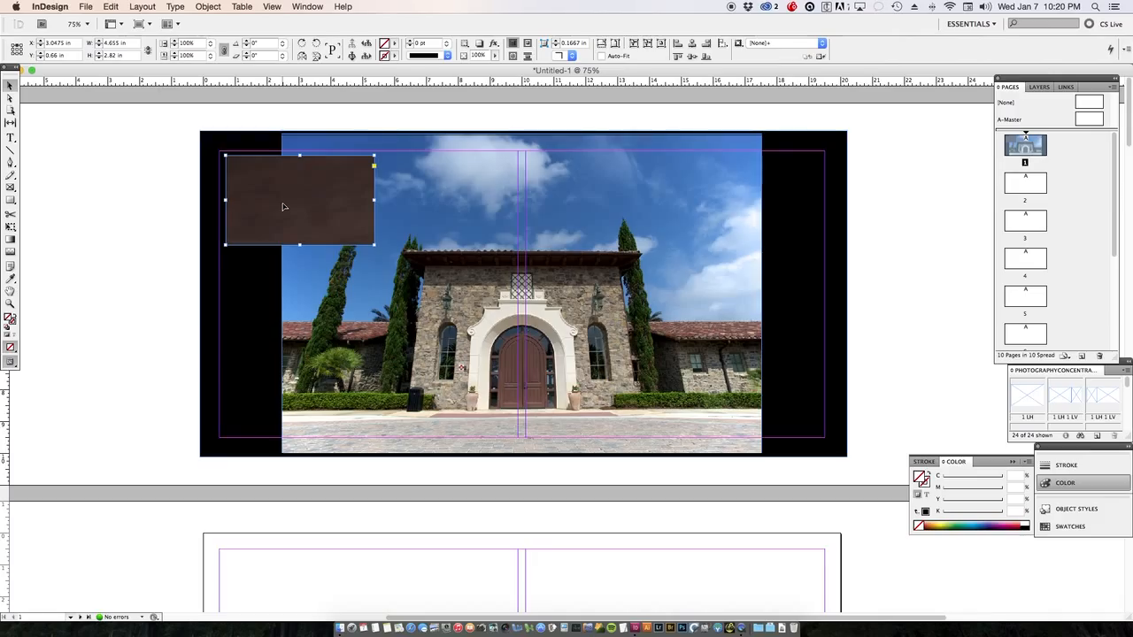
{"action": "key", "text": "alt+shift+super+e"}
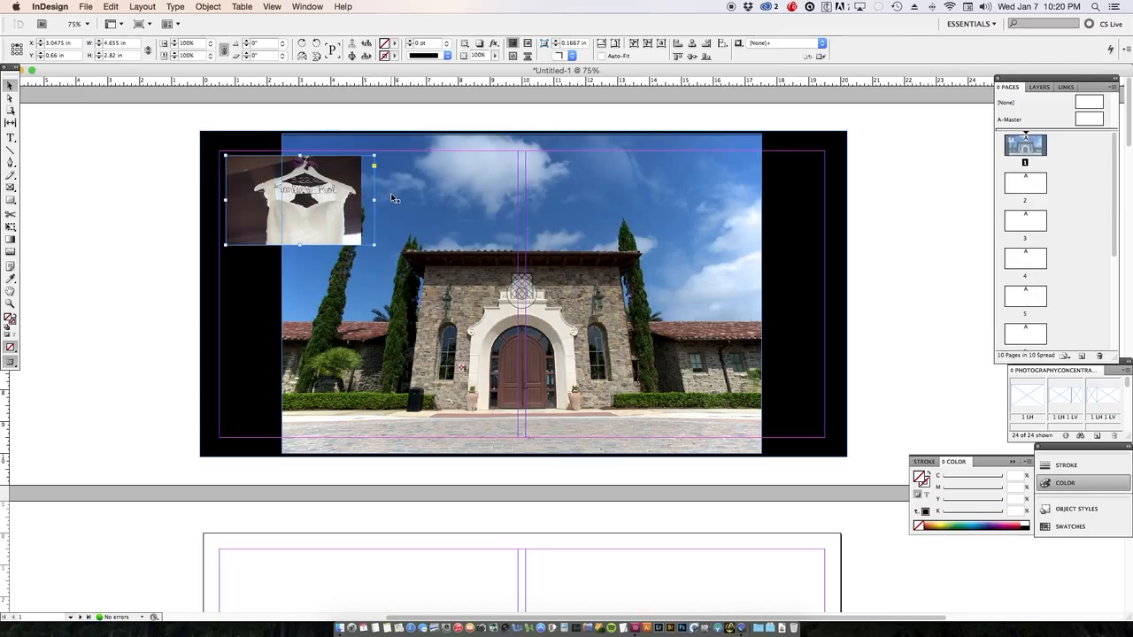
{"action": "key", "text": "super+alt+c"}
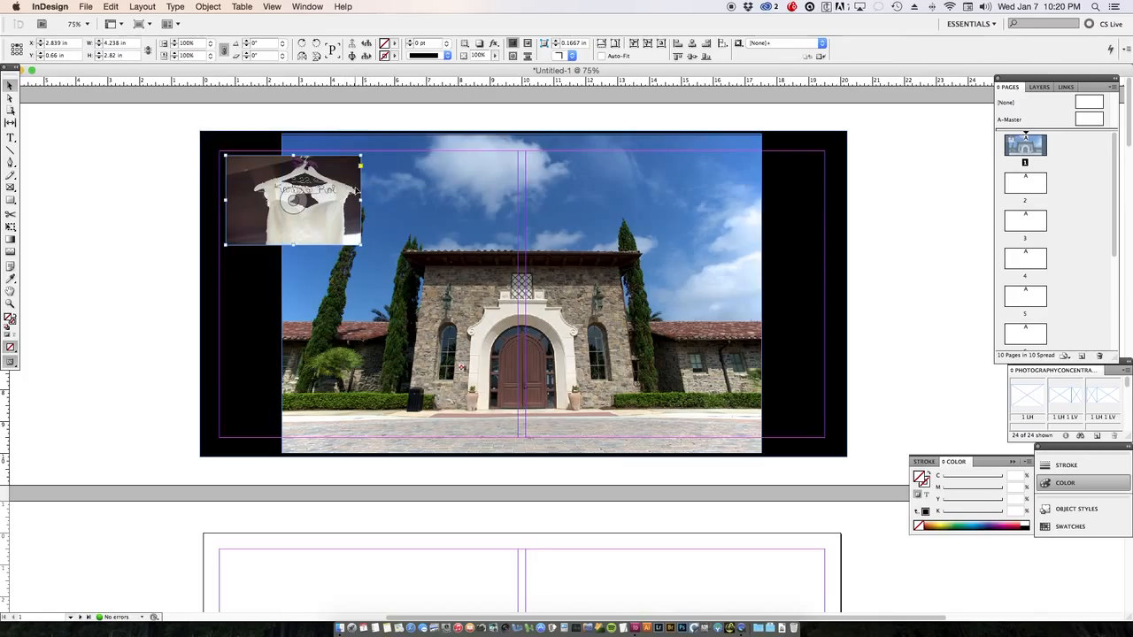
- Nudge the dress photo slightly inward, enlarge it proportionally to about 4.68 by 3.12 in, and preview page 1 without guides
{"action": "mouse_move", "coordinate": [344, 181]}
{"action": "left_mouse_down"}
{"action": "mouse_move", "coordinate": [544, 222]}
{"action": "mouse_move", "coordinate": [376, 207]}
{"action": "mouse_move", "coordinate": [336, 185]}
{"action": "left_mouse_up"}
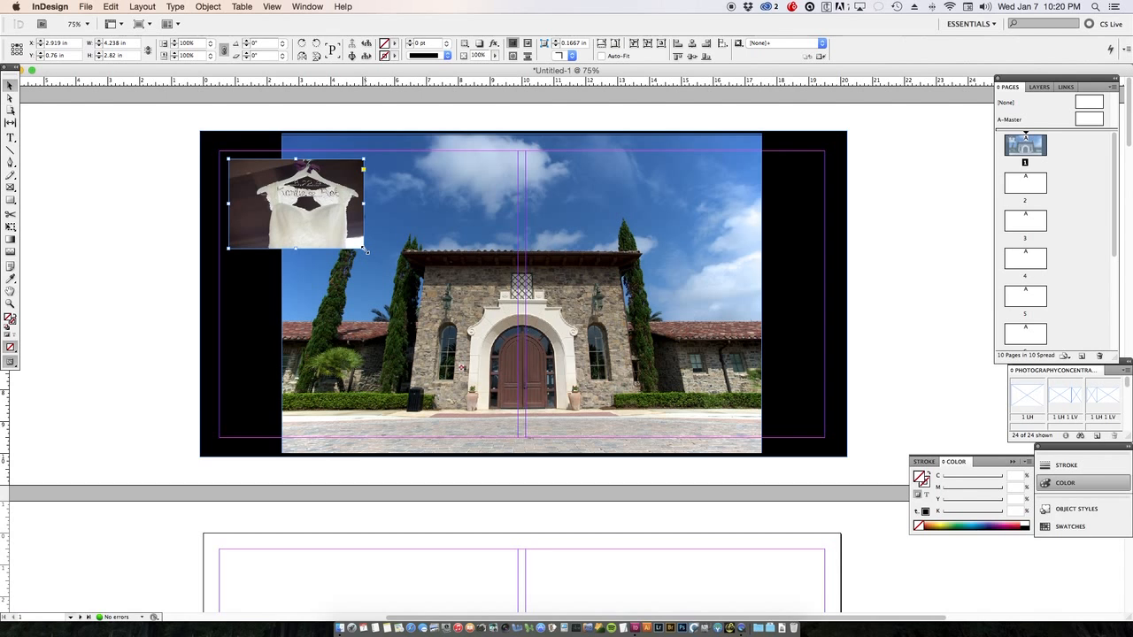
{"action": "mouse_move", "coordinate": [365, 251]}
{"action": "left_mouse_down"}
{"action": "mouse_move", "coordinate": [478, 341]}
{"action": "mouse_move", "coordinate": [455, 338]}
{"action": "mouse_move", "coordinate": [394, 283]}
{"action": "mouse_move", "coordinate": [338, 255]}
{"action": "mouse_move", "coordinate": [328, 234]}
{"action": "mouse_move", "coordinate": [346, 258]}
{"action": "left_mouse_up"}
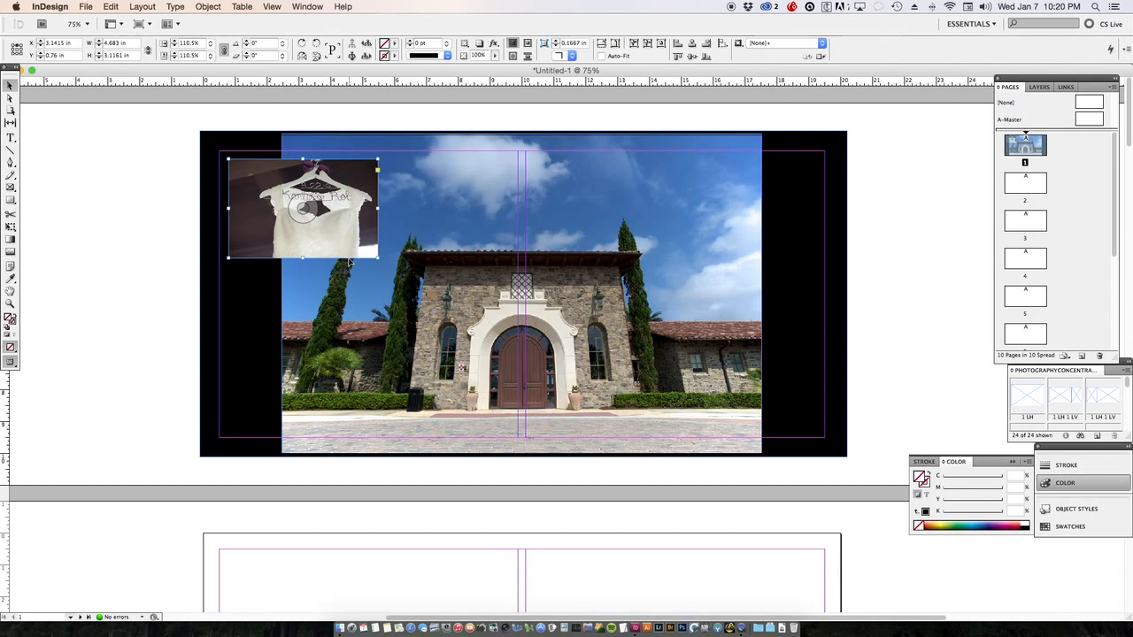
{"action": "left_click", "coordinate": [146, 165]}
{"action": "key", "text": "w"}
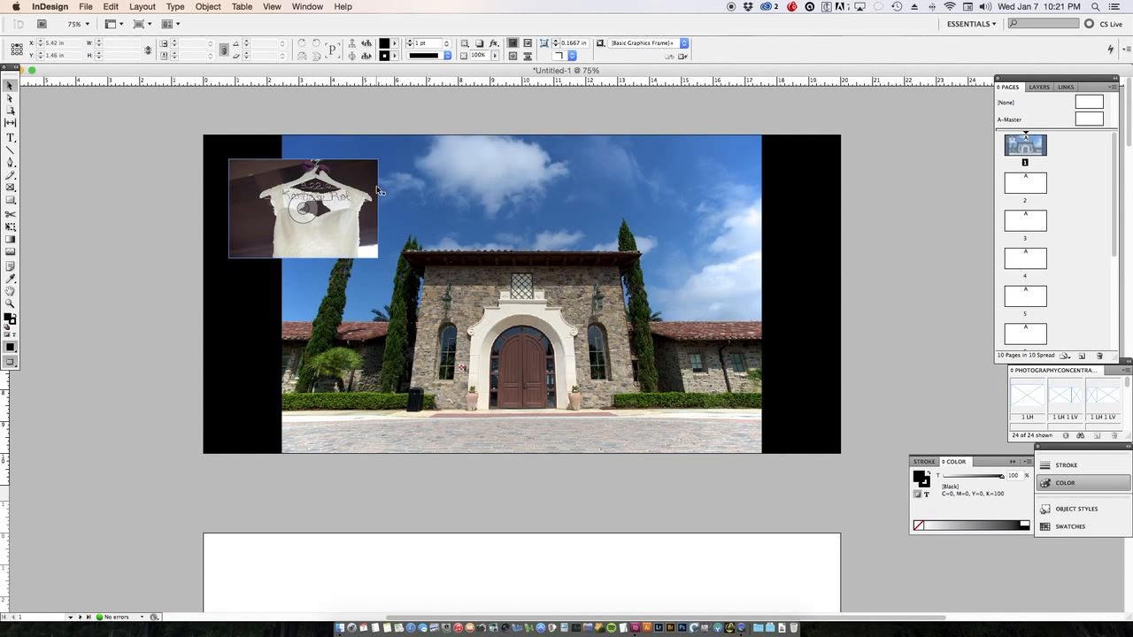
- Give the dress photo a white 3 pt stroke and deselect it
{"action": "left_click", "coordinate": [370, 235]}
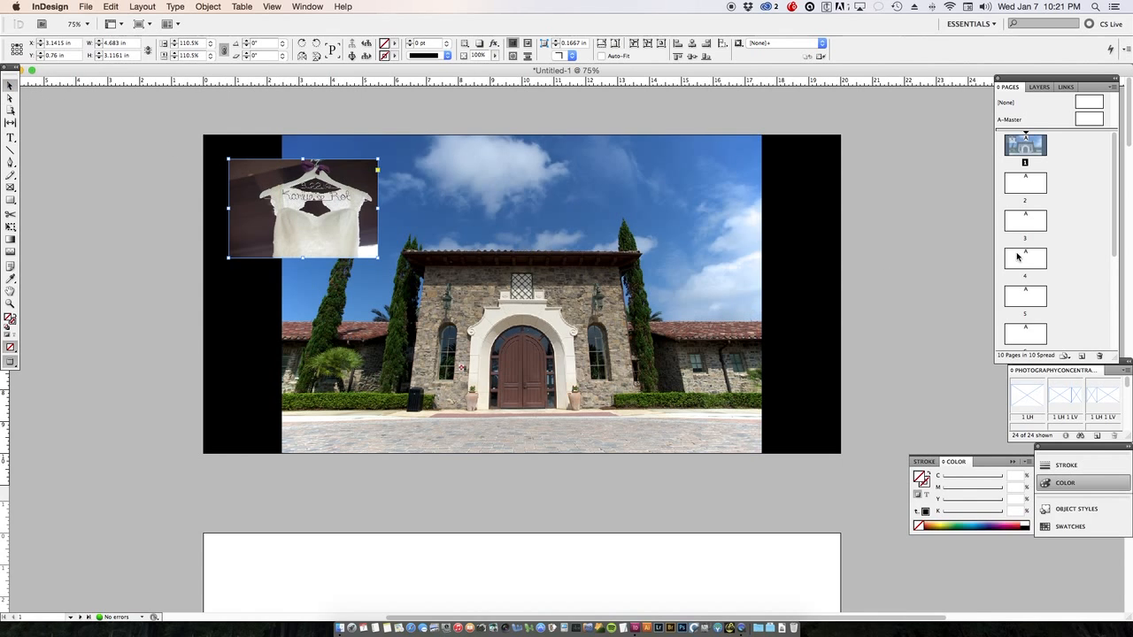
{"action": "left_click", "coordinate": [1054, 470]}
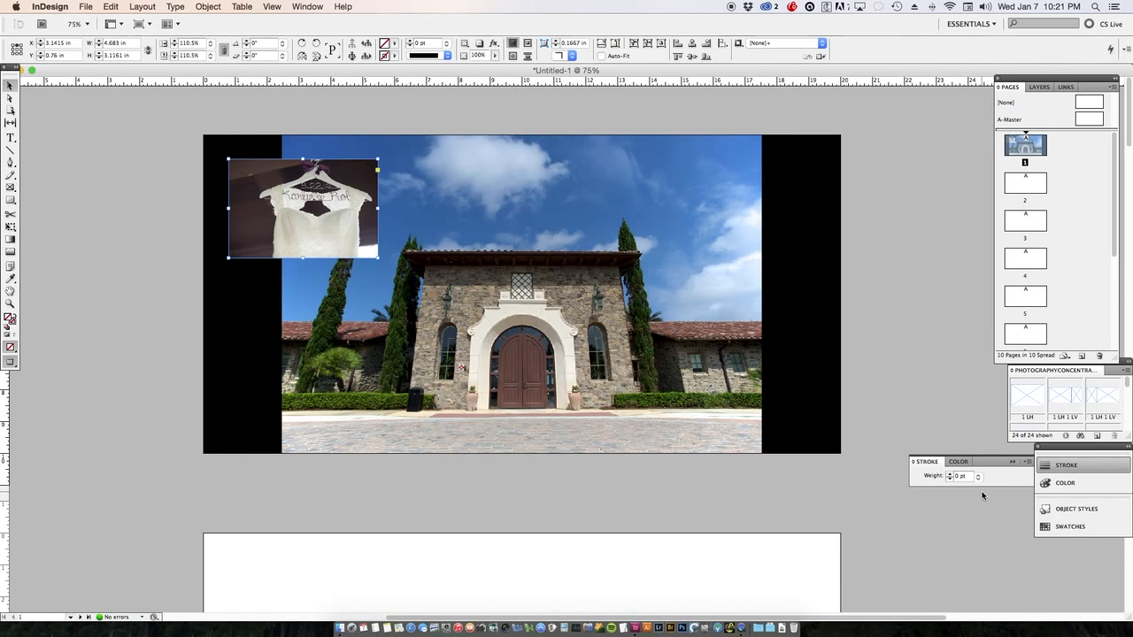
{"action": "left_click", "coordinate": [964, 462]}
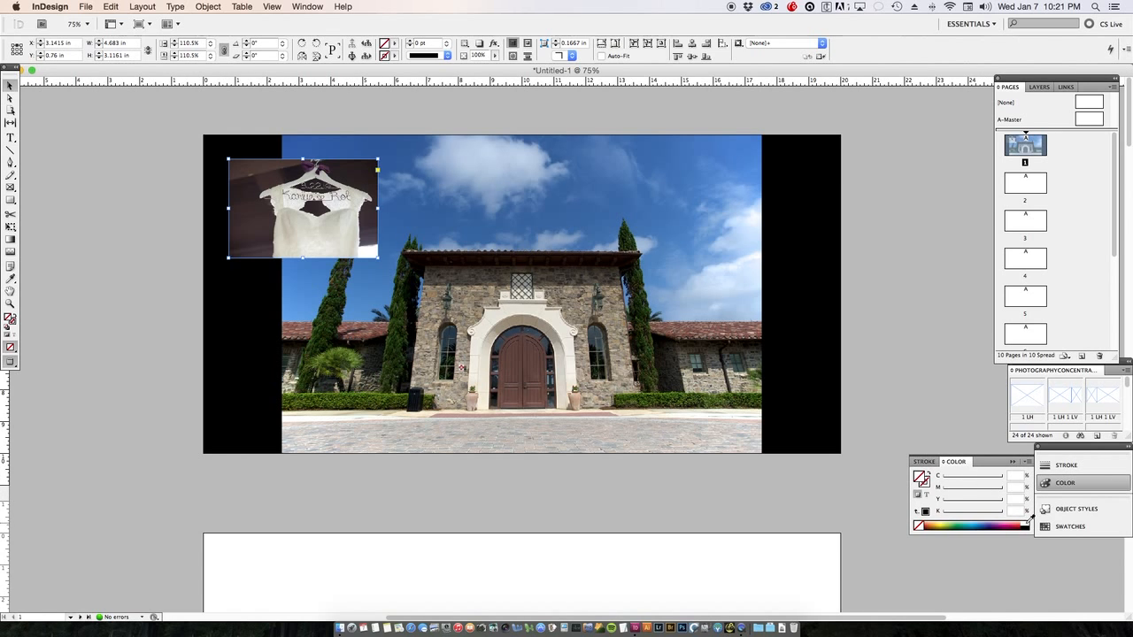
{"action": "left_click", "coordinate": [923, 462]}
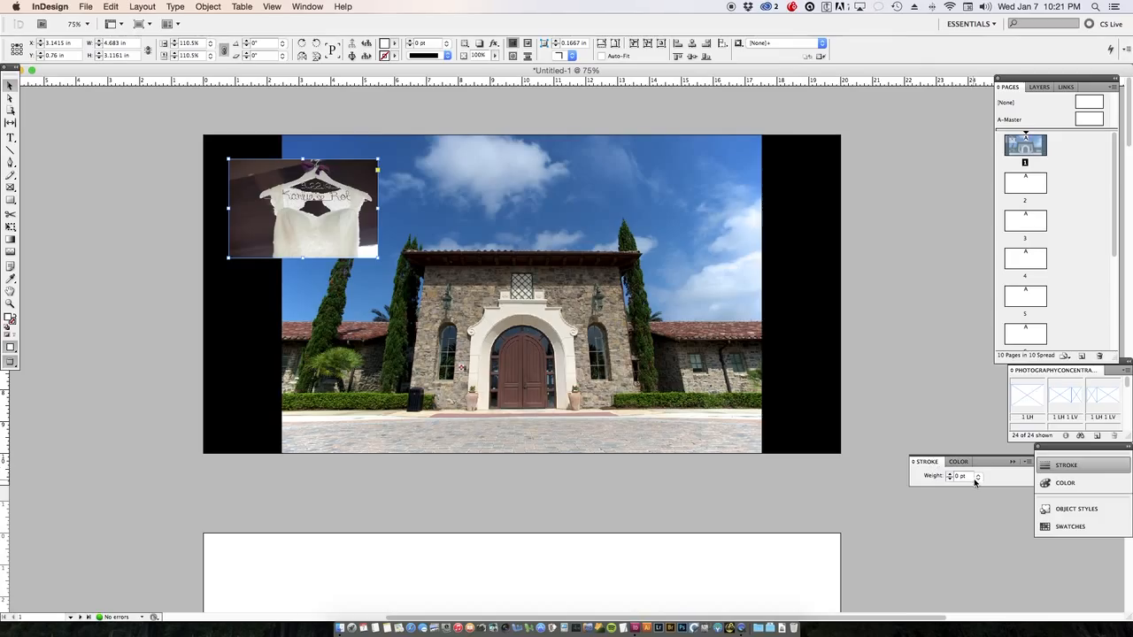
{"action": "left_click", "coordinate": [949, 475]}
{"action": "left_click", "coordinate": [949, 475]}
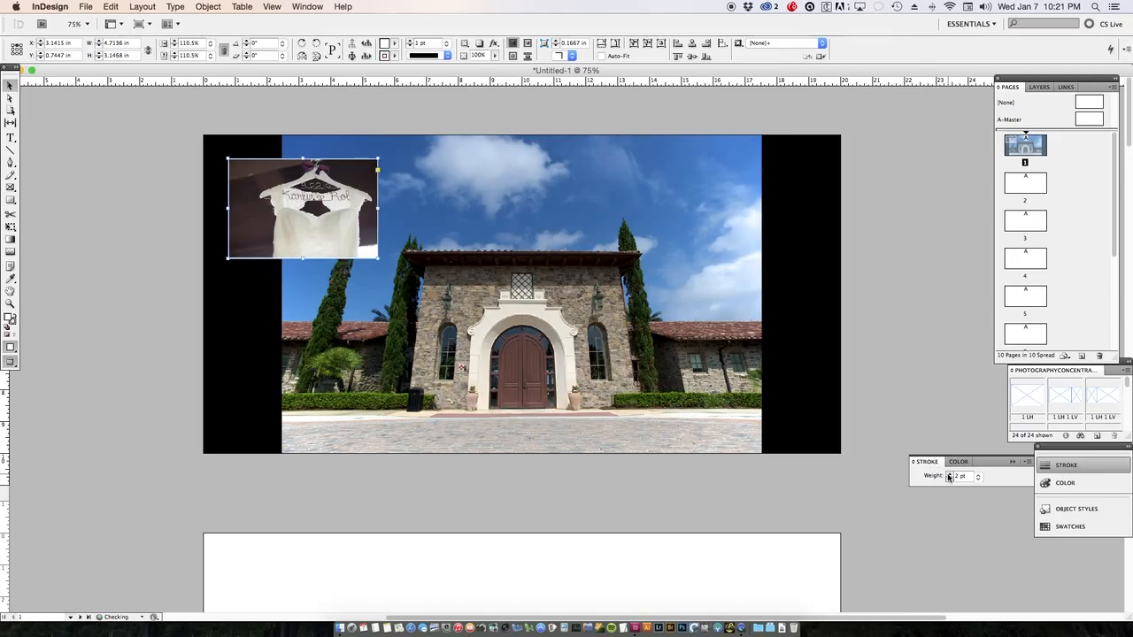
{"action": "left_click", "coordinate": [948, 474]}
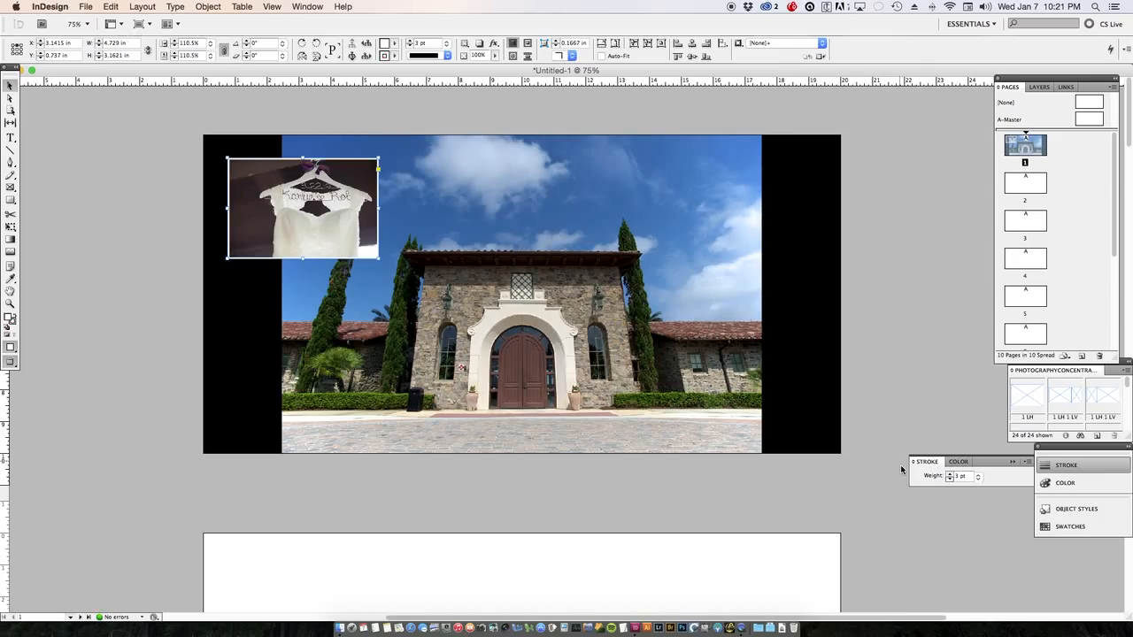
{"action": "left_click", "coordinate": [910, 398]}
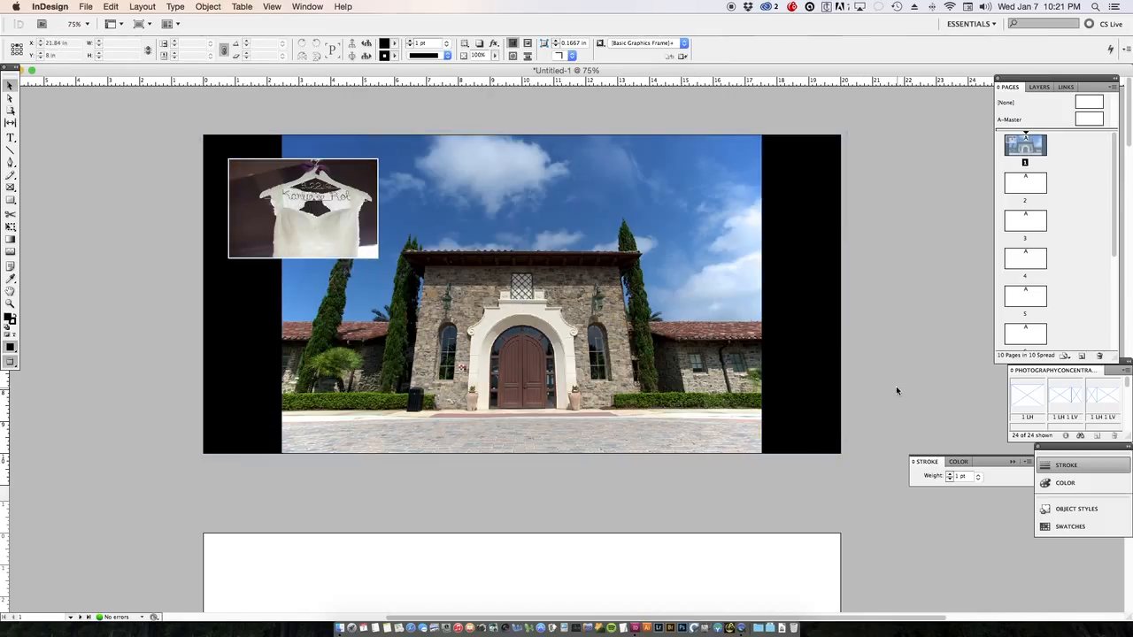
- Reduce the dress photo's white stroke weight to 2 pt
{"action": "left_click", "coordinate": [702, 341]}
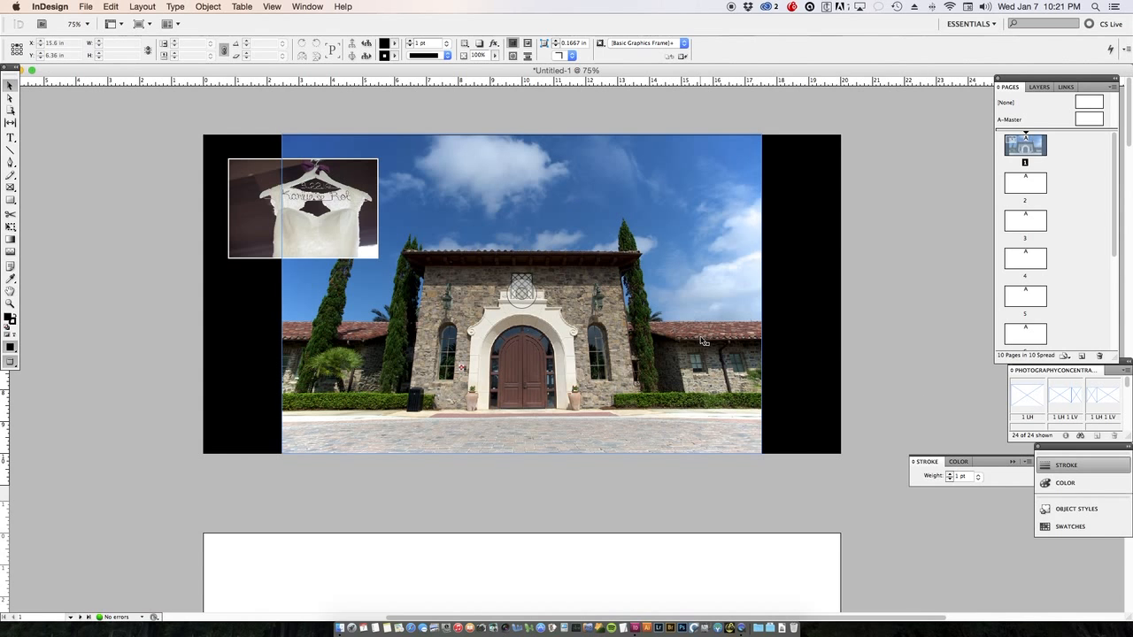
{"action": "left_click", "coordinate": [792, 340]}
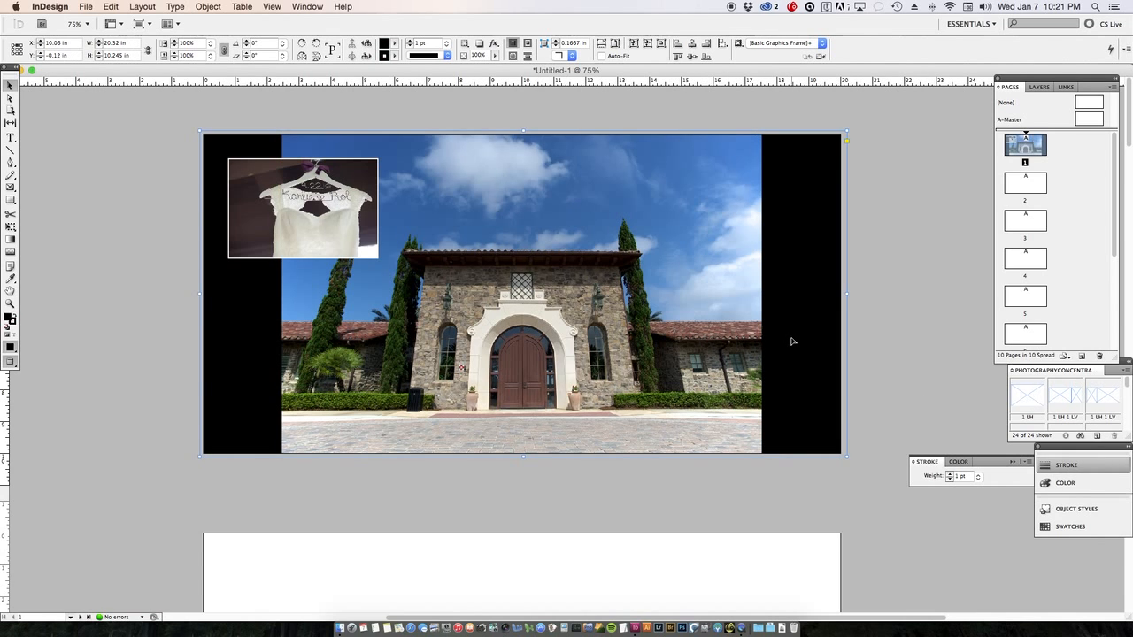
{"action": "left_click", "coordinate": [949, 479]}
{"action": "left_click", "coordinate": [322, 225]}
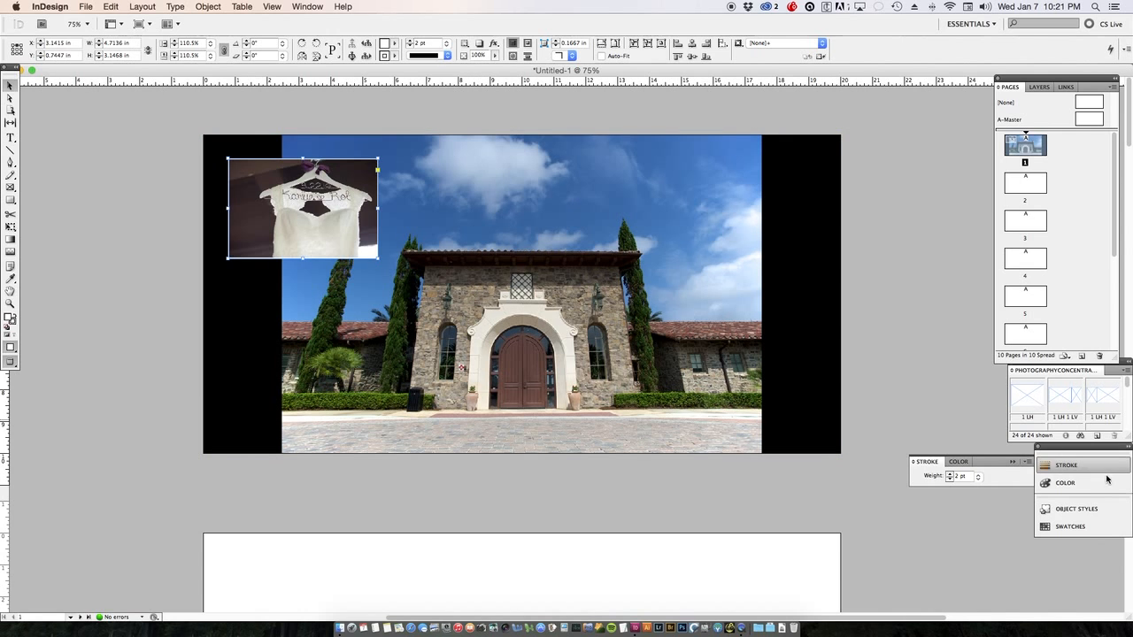
- Create an object style from the bordered dress photo, apply it to the photo, and name it Basic white box
{"action": "left_click", "coordinate": [1100, 511]}
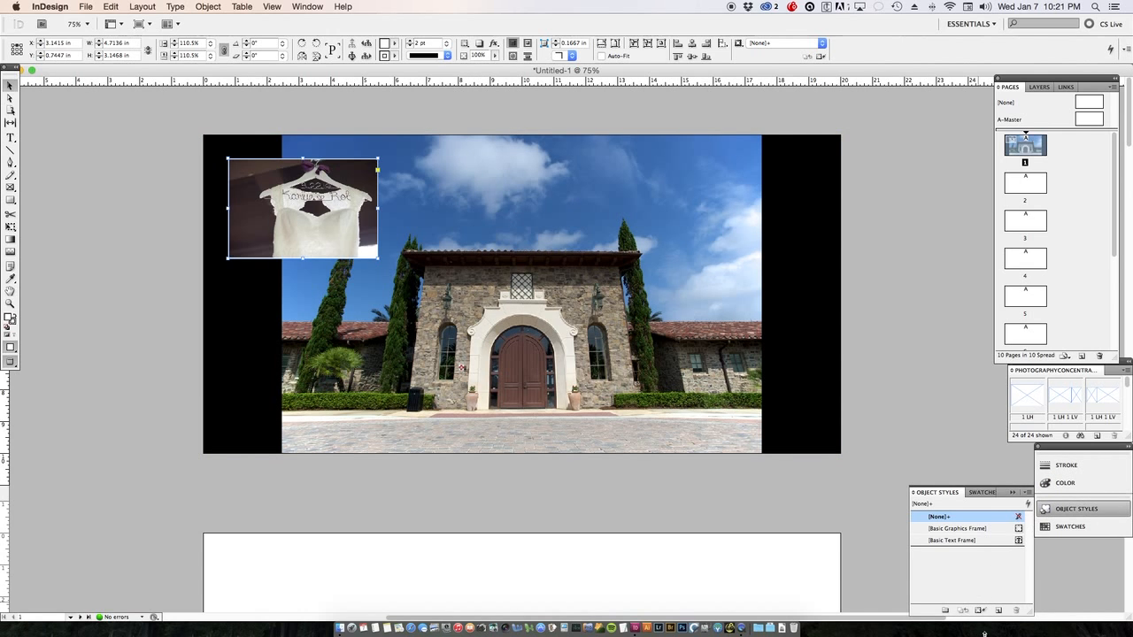
{"action": "left_click", "coordinate": [997, 610]}
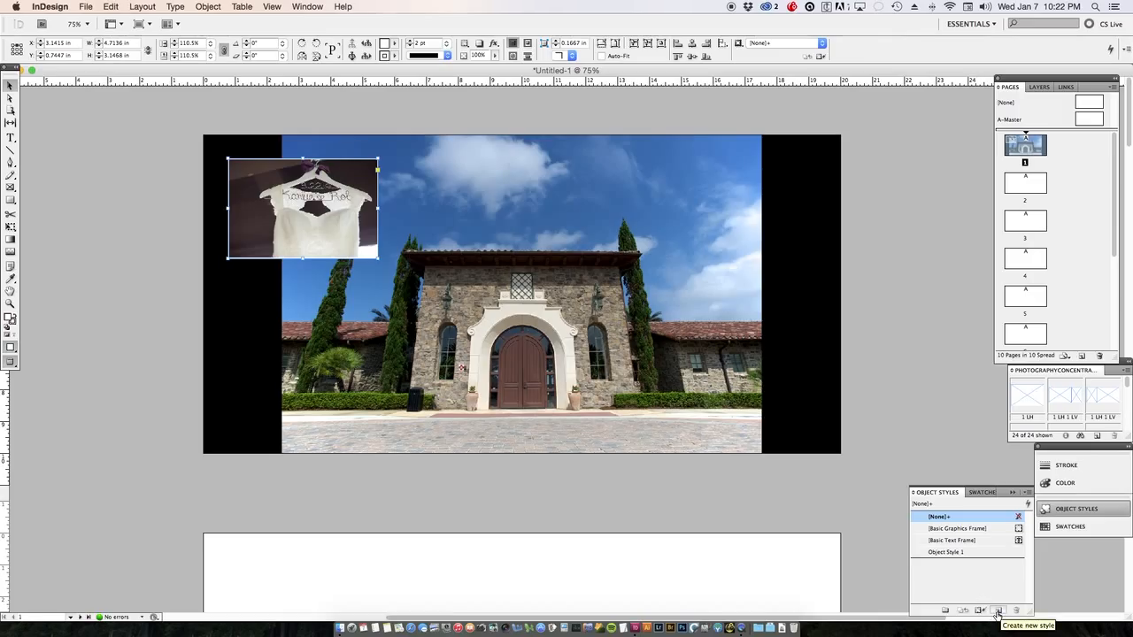
{"action": "left_click", "coordinate": [953, 552]}
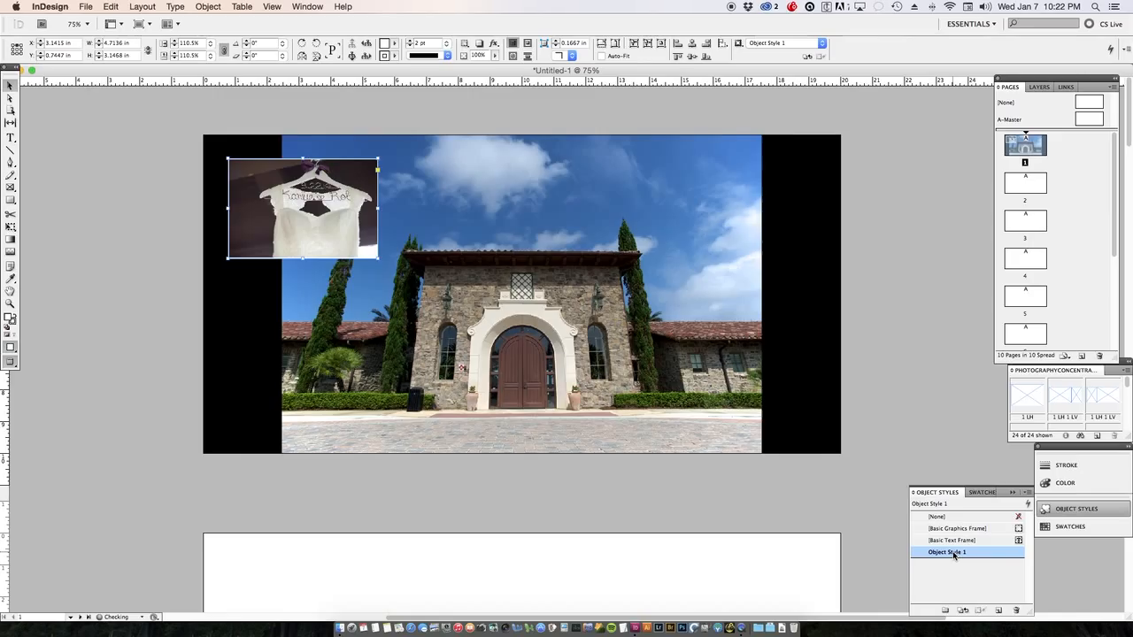
{"action": "left_click", "coordinate": [953, 552]}
{"action": "type", "text": "Basic white box"}
{"action": "key", "text": "Return"}
- Try the Basic white box object style on the church photo, and reset the photo's style to [None]
{"action": "left_click", "coordinate": [747, 429]}
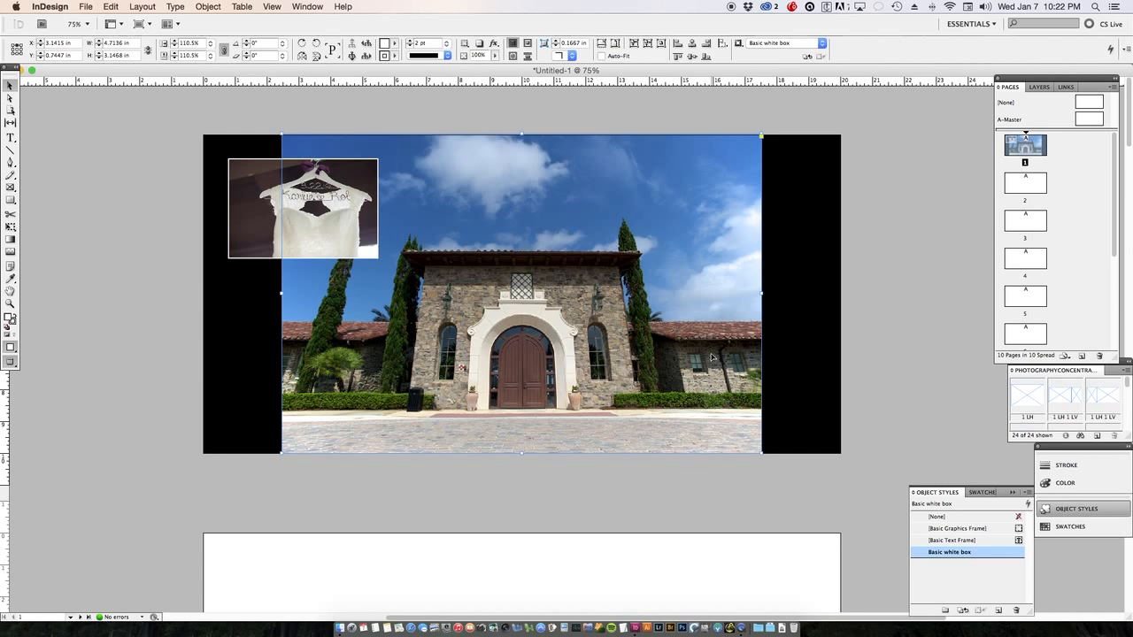
{"action": "left_click", "coordinate": [952, 552]}
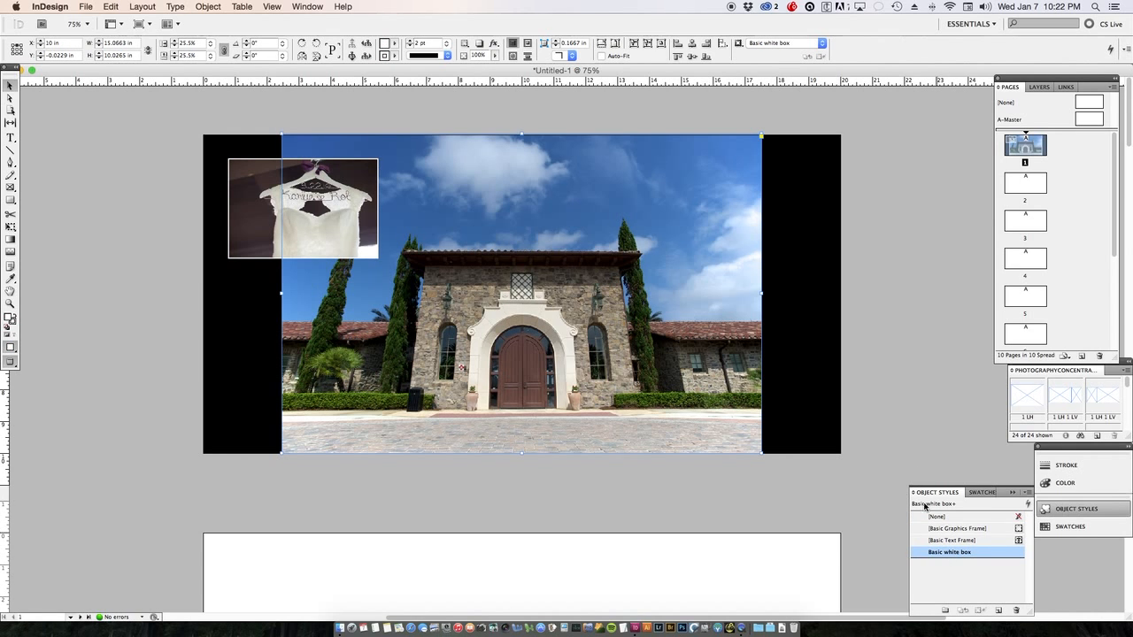
{"action": "left_click", "coordinate": [914, 444]}
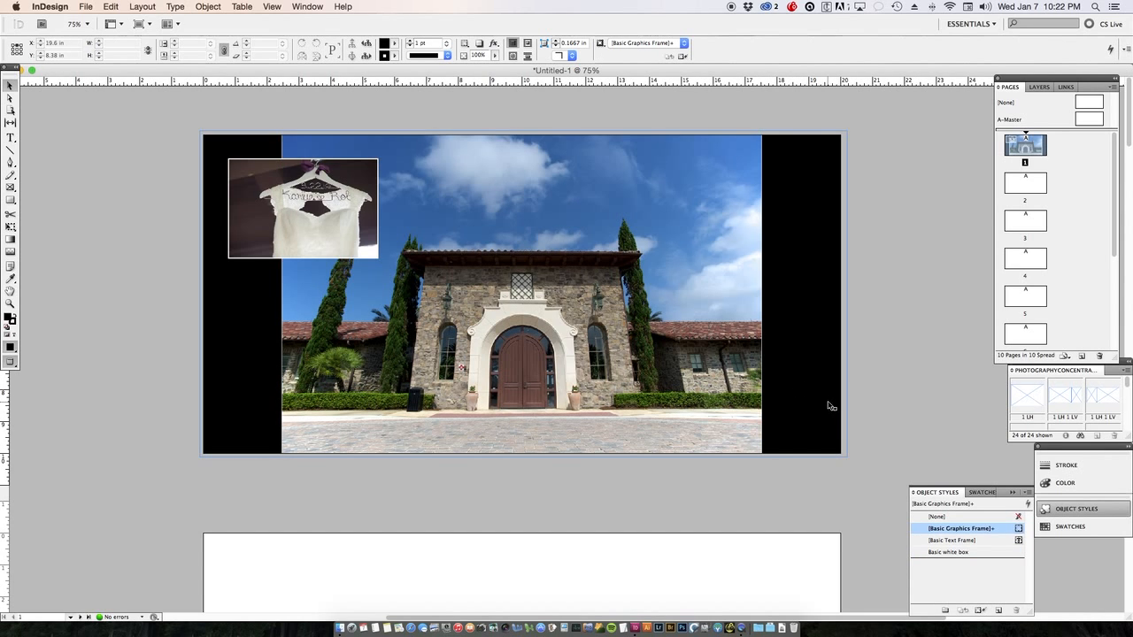
{"action": "left_click", "coordinate": [936, 517]}
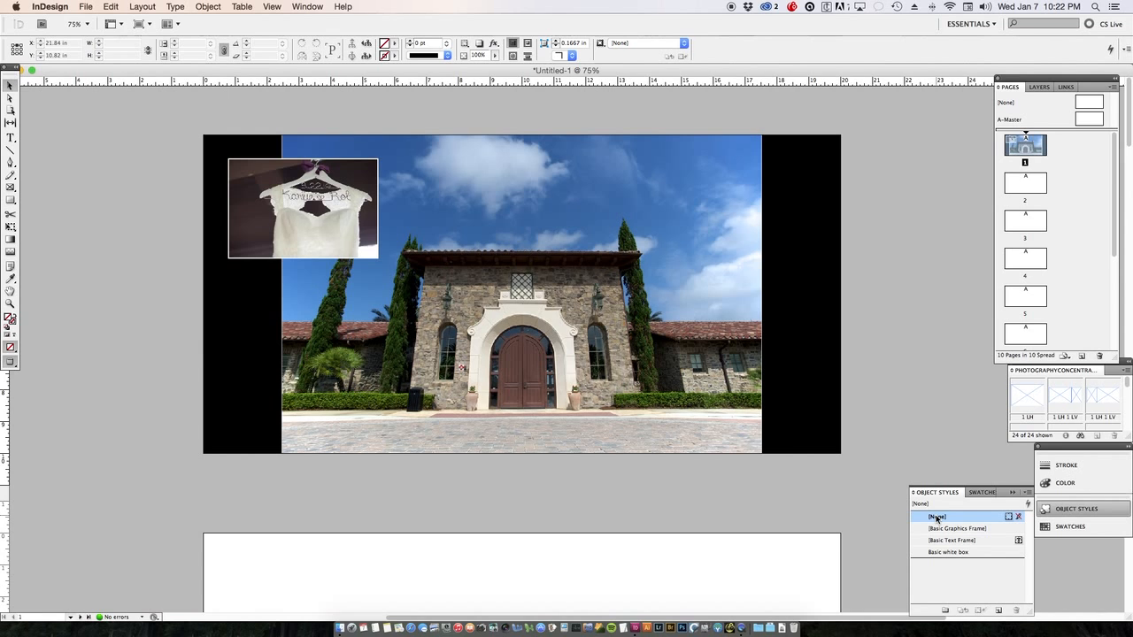
{"action": "left_click", "coordinate": [748, 415]}
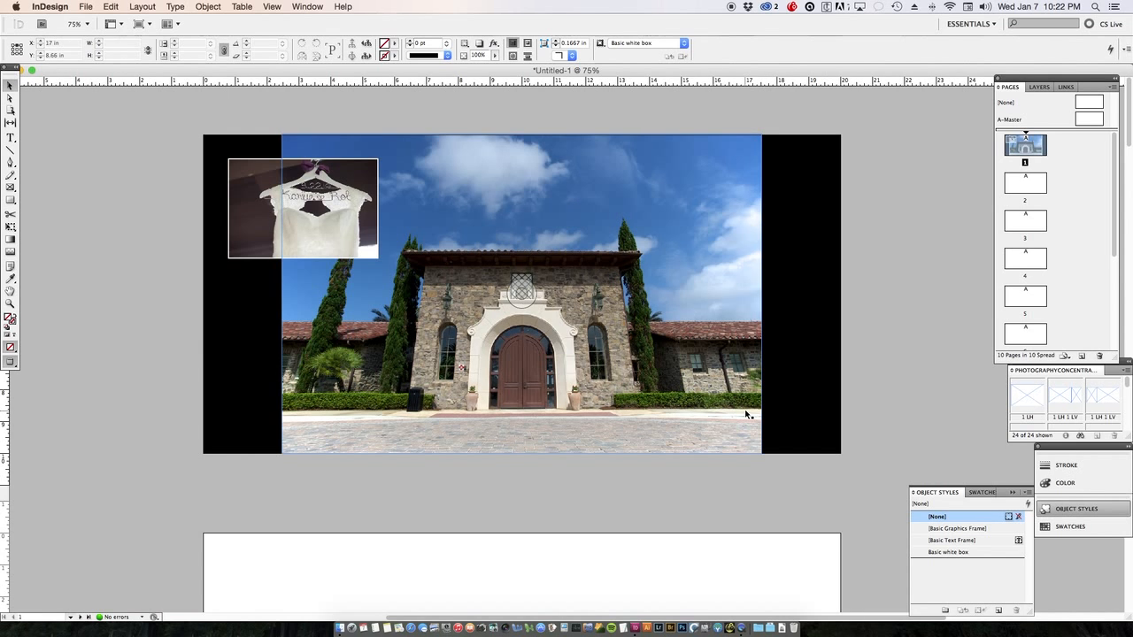
{"action": "left_click", "coordinate": [972, 516]}
{"action": "left_click", "coordinate": [851, 386]}
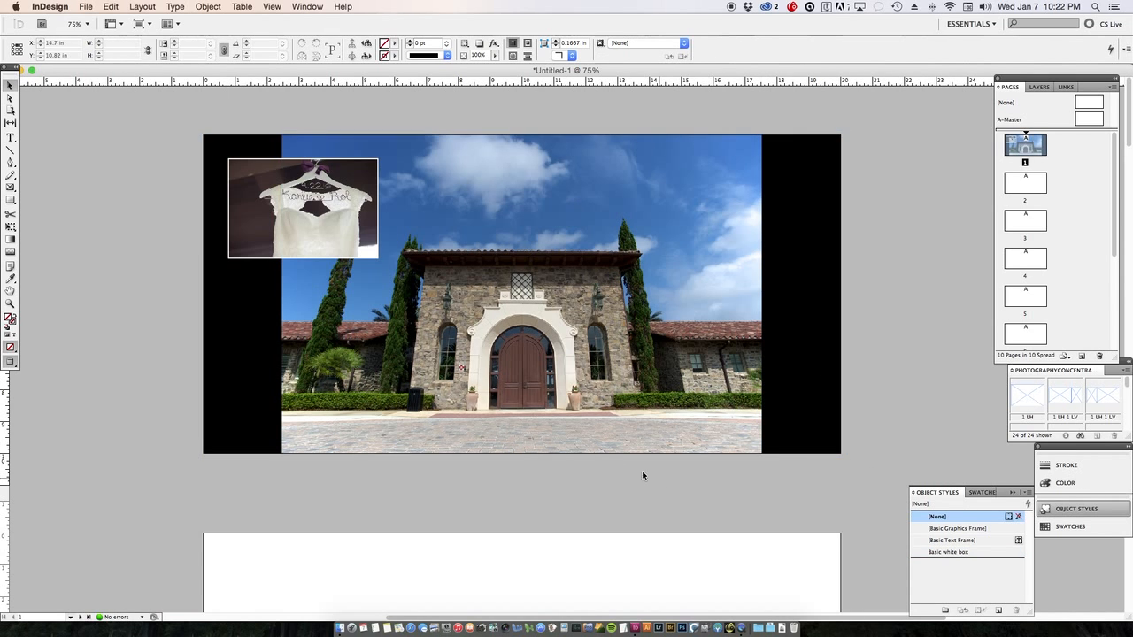
- Set the dress photo's object style to [None], reapply the Basic white box style, and deselect it
{"action": "left_click", "coordinate": [358, 243]}
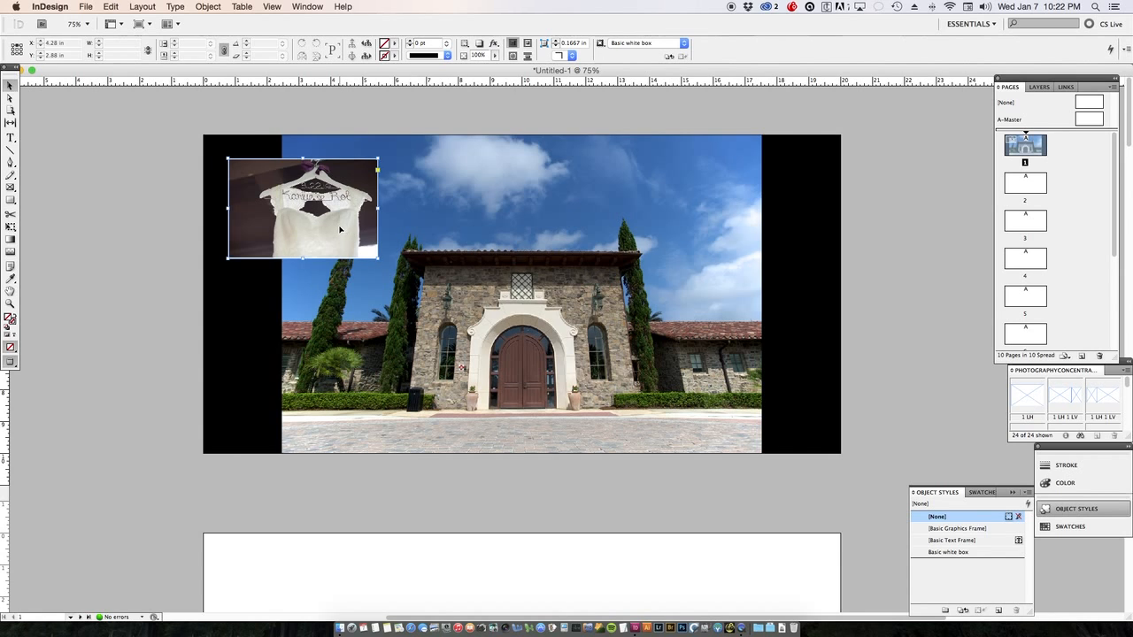
{"action": "left_click", "coordinate": [964, 516]}
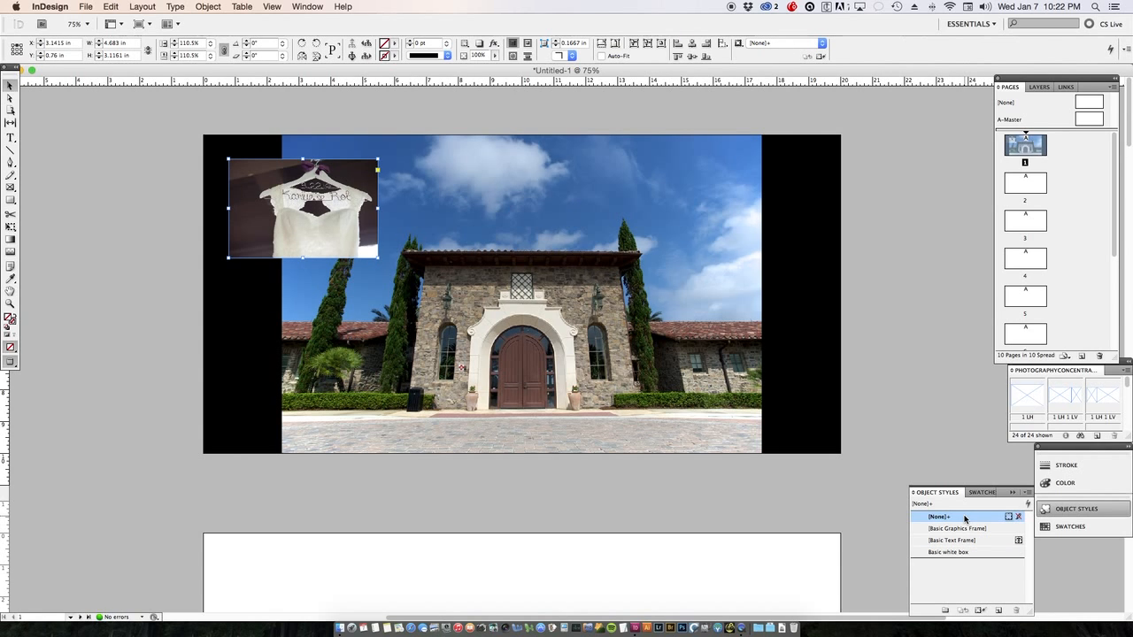
{"action": "left_click", "coordinate": [960, 551]}
{"action": "left_click", "coordinate": [936, 448]}
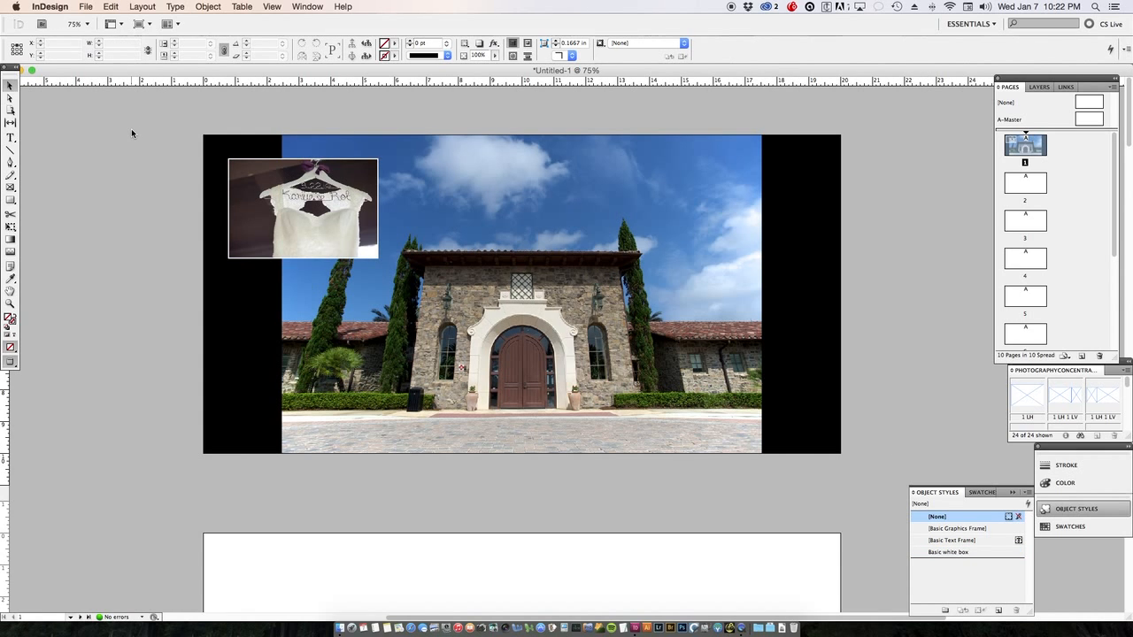
{"action": "left_click", "coordinate": [349, 265]}
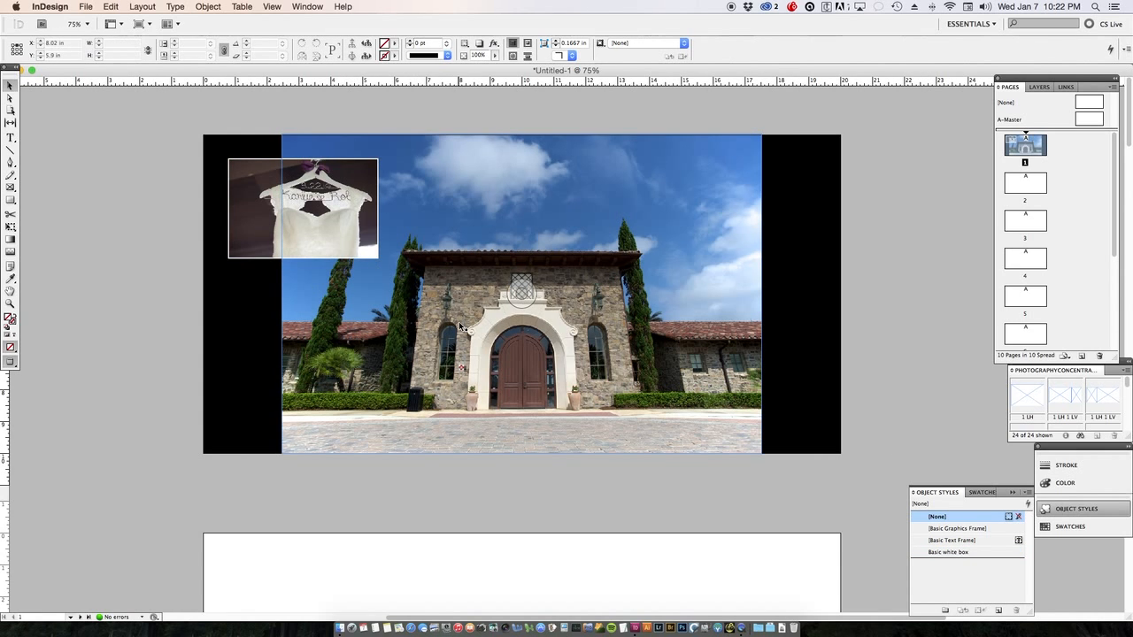
{"action": "left_click", "coordinate": [895, 366]}
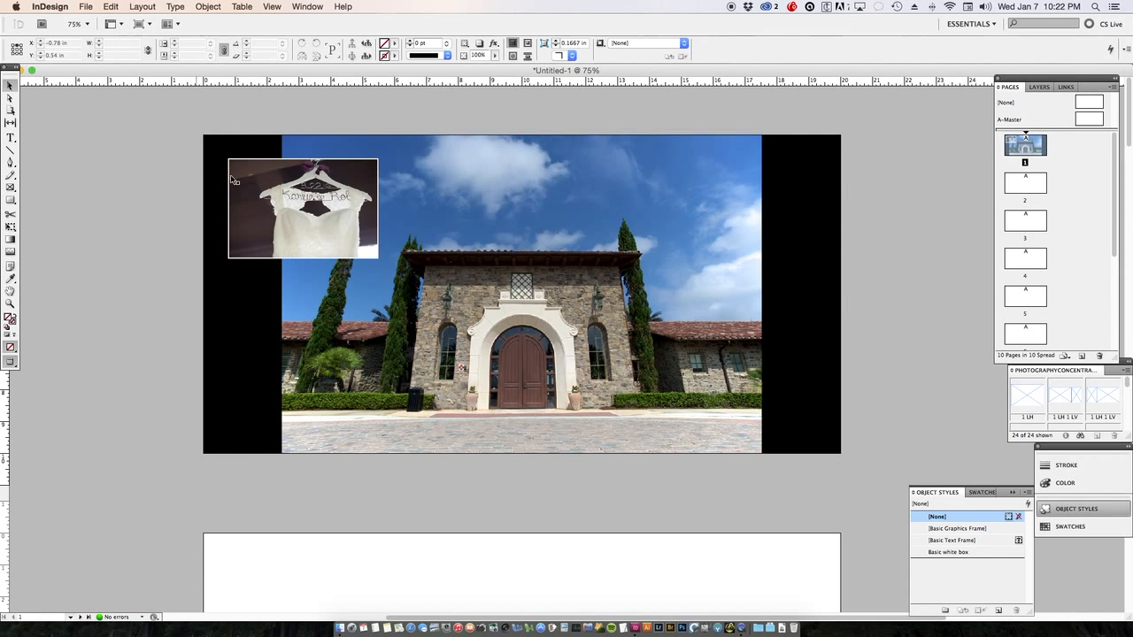
- Duplicate the white-bordered dress photo to the right side of page 1, level with the original
{"action": "left_click", "coordinate": [370, 215]}
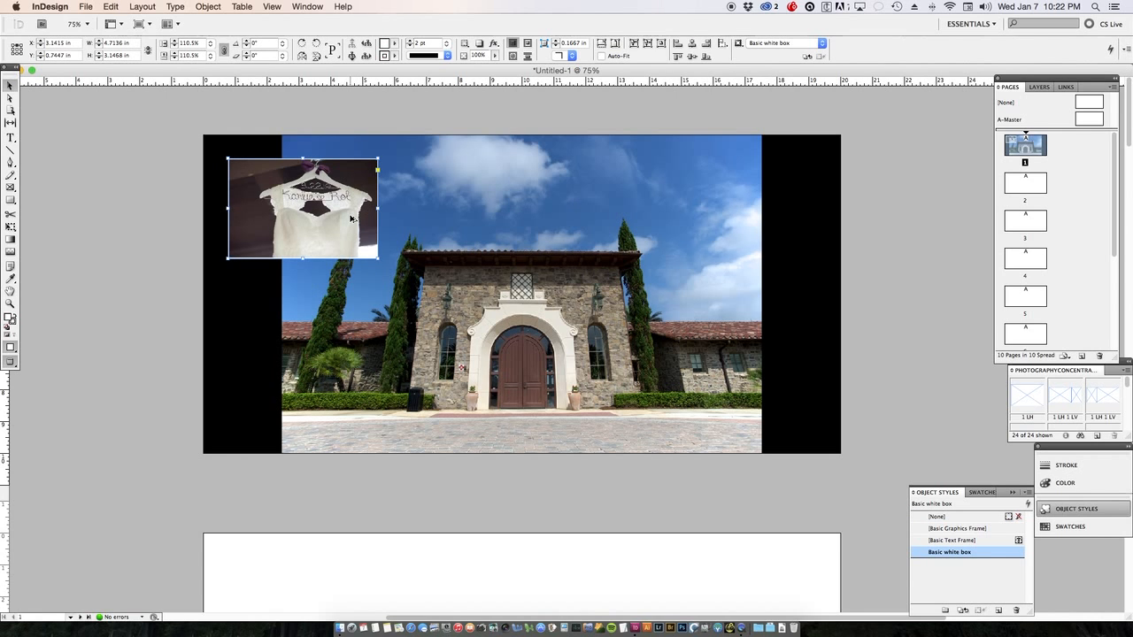
{"action": "left_click_drag", "start_coordinate": [351, 218], "coordinate": [788, 218]}
{"action": "left_click", "coordinate": [871, 228]}
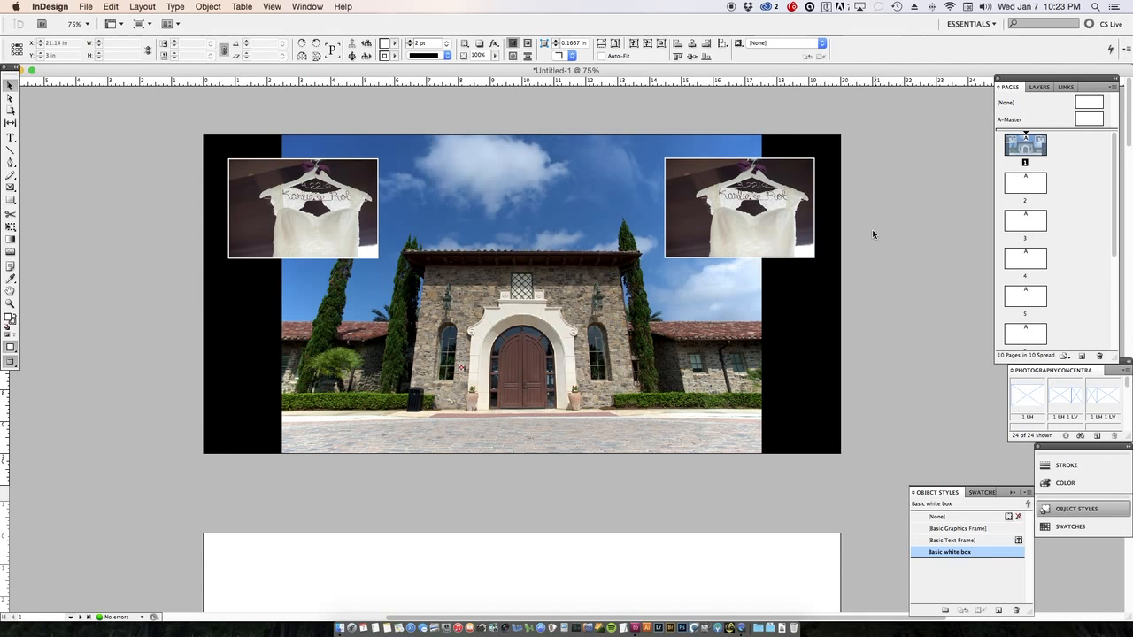
- Move both bordered dress photos together so they are centered across page 1 at X 10 in, Y 0.76 in
{"action": "left_click", "coordinate": [773, 233]}
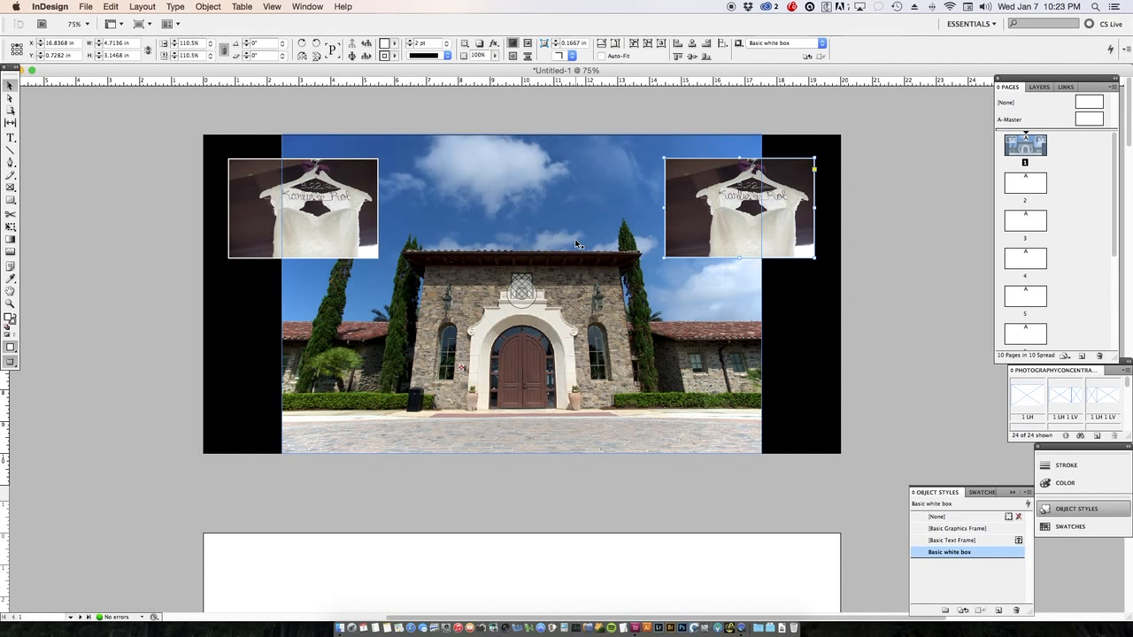
{"action": "left_click", "coordinate": [301, 209], "text": "shift"}
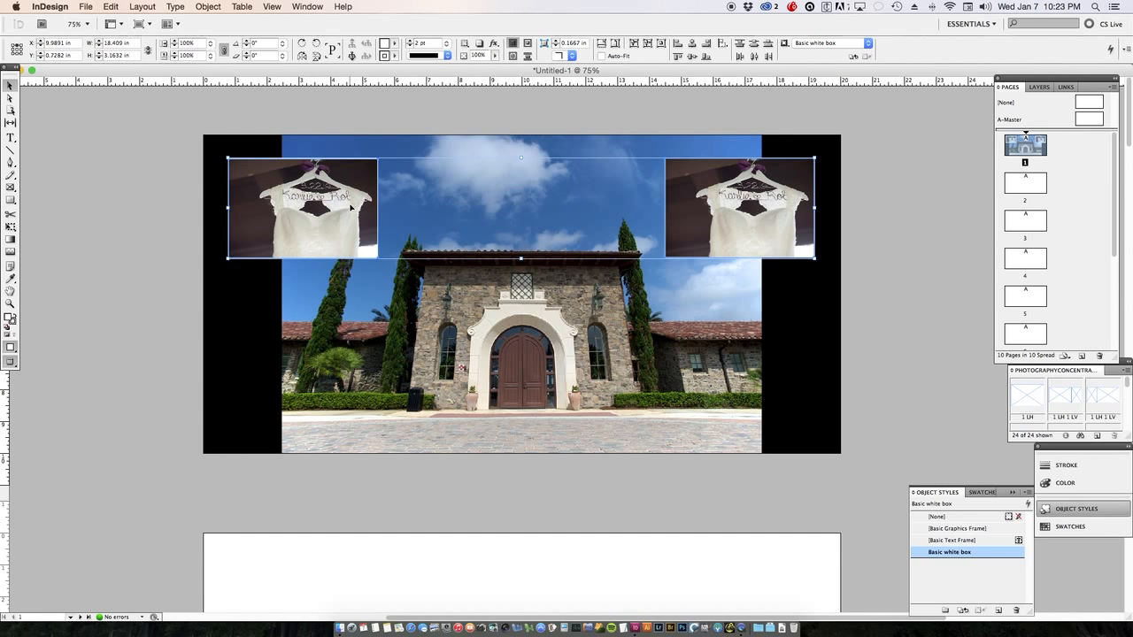
{"action": "mouse_move", "coordinate": [353, 210]}
{"action": "left_mouse_down"}
{"action": "mouse_move", "coordinate": [348, 230]}
{"action": "mouse_move", "coordinate": [371, 214]}
{"action": "mouse_move", "coordinate": [352, 203]}
{"action": "mouse_move", "coordinate": [360, 210]}
{"action": "left_mouse_up"}
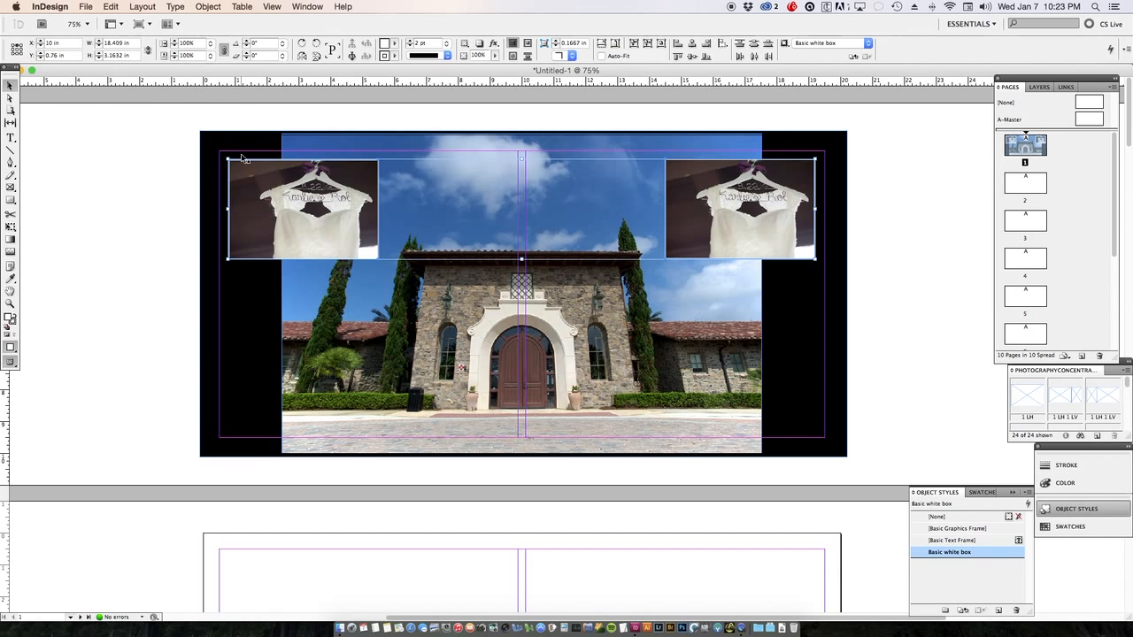
{"action": "left_click", "coordinate": [879, 196]}
{"action": "key", "text": "w"}
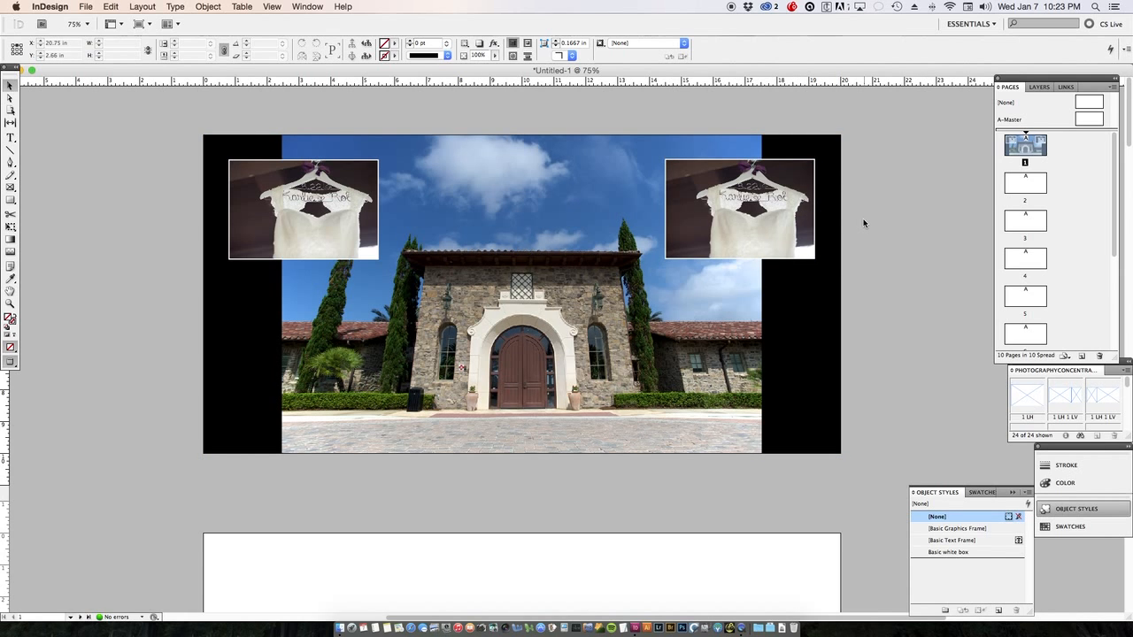
- Switch to Finder and replace the picture in page 1's right bordered frame with the photo numbered 025 from the book picks folder
{"action": "key", "text": "super+Tab"}
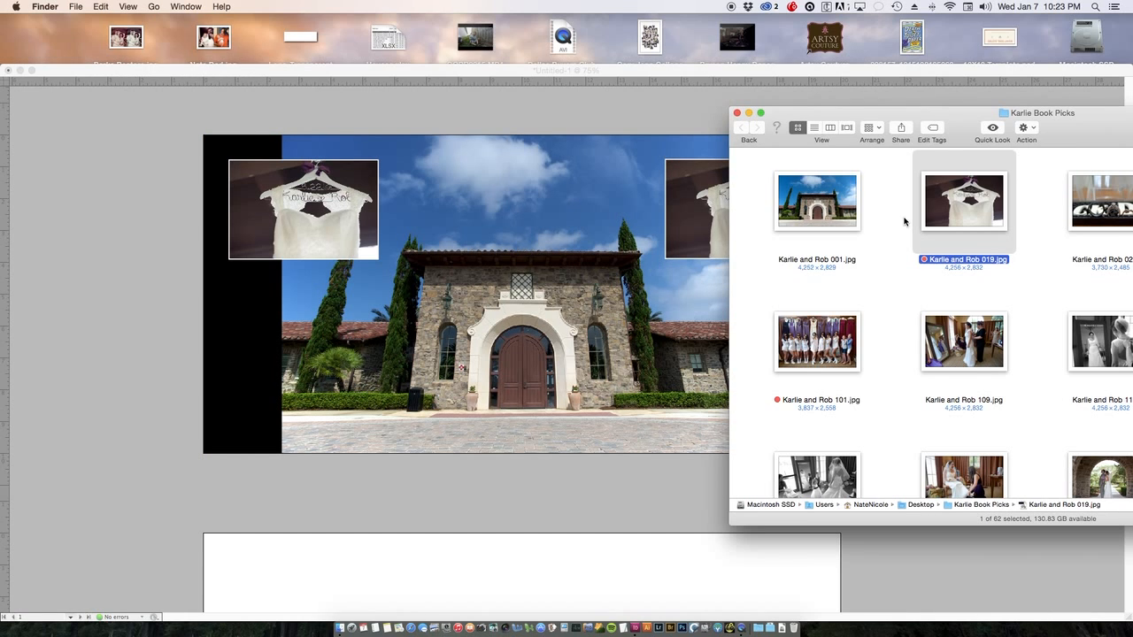
{"action": "left_click_drag", "start_coordinate": [948, 115], "coordinate": [935, 277]}
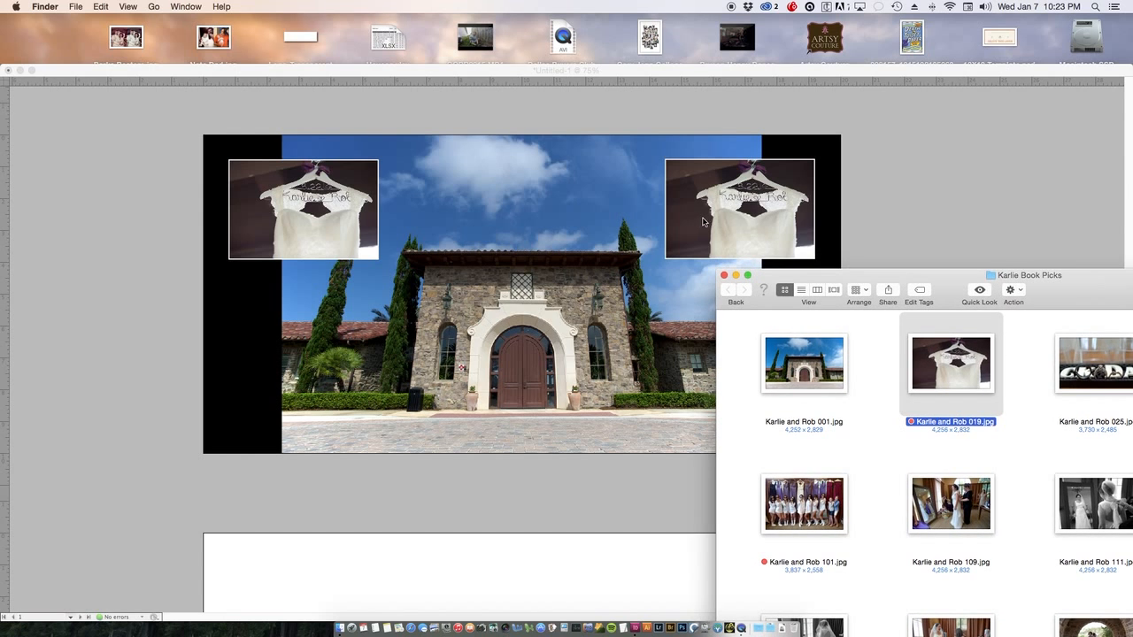
{"action": "left_click_drag", "start_coordinate": [1083, 382], "coordinate": [741, 229]}
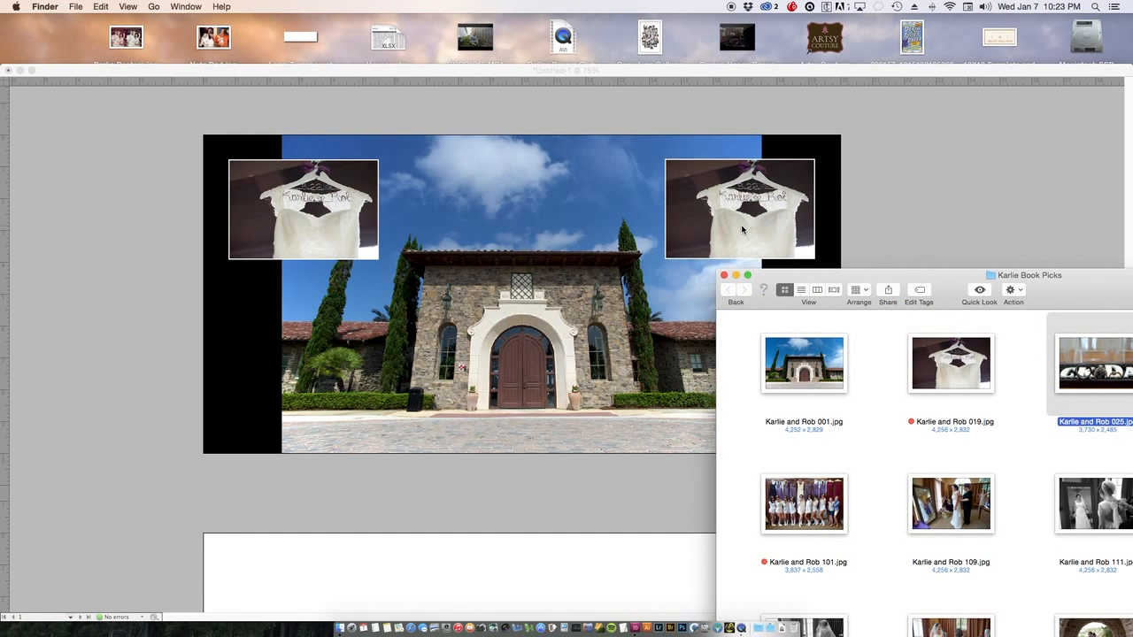
{"action": "left_click", "coordinate": [995, 184]}
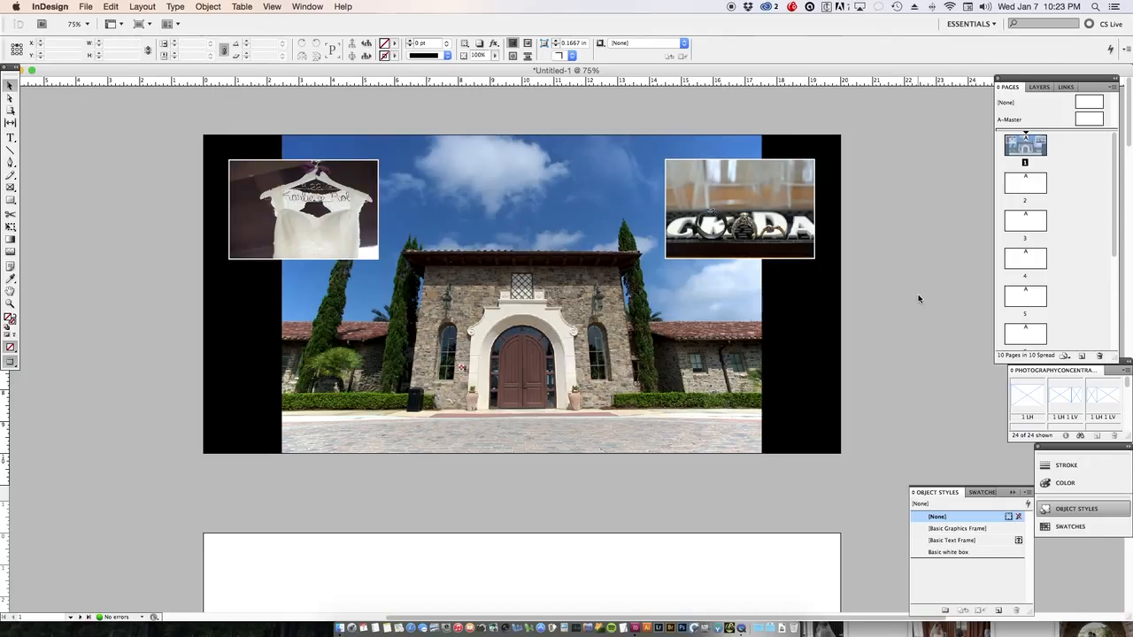
- Switch to Finder and place the bridesmaids group photo numbered 101 from the book picks folder onto page 2
{"action": "key", "text": "super+minus"}
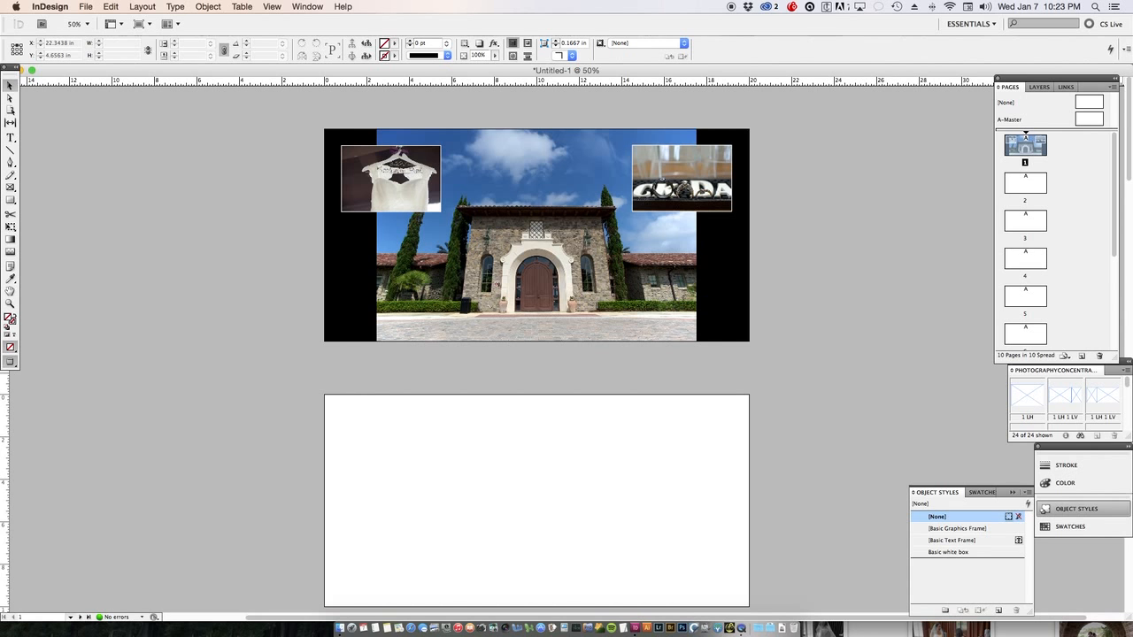
{"action": "key", "text": "super+Tab"}
{"action": "left_click_drag", "start_coordinate": [964, 280], "coordinate": [763, 147]}
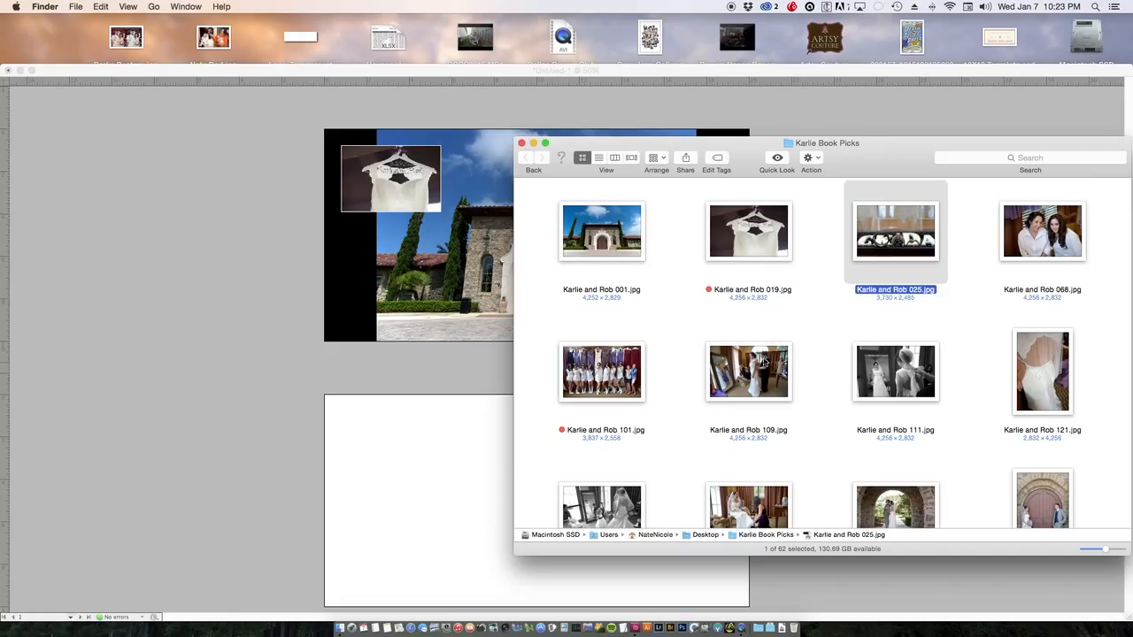
{"action": "scroll", "coordinate": [1030, 387], "scroll_direction": "down", "scroll_amount": 1}
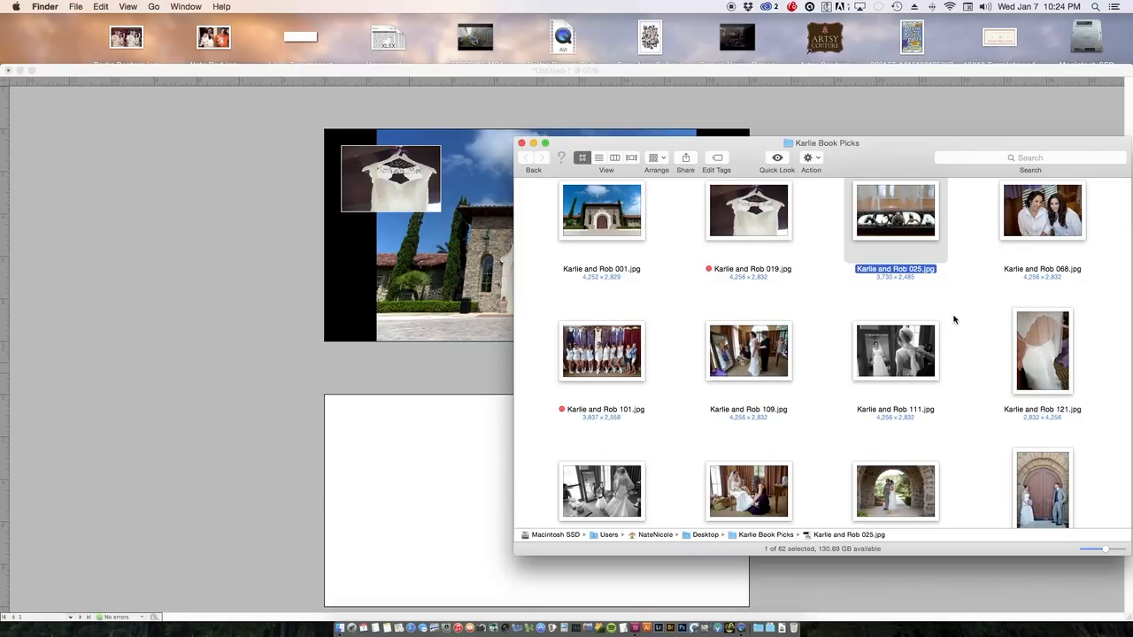
{"action": "left_click_drag", "start_coordinate": [892, 173], "coordinate": [929, 133]}
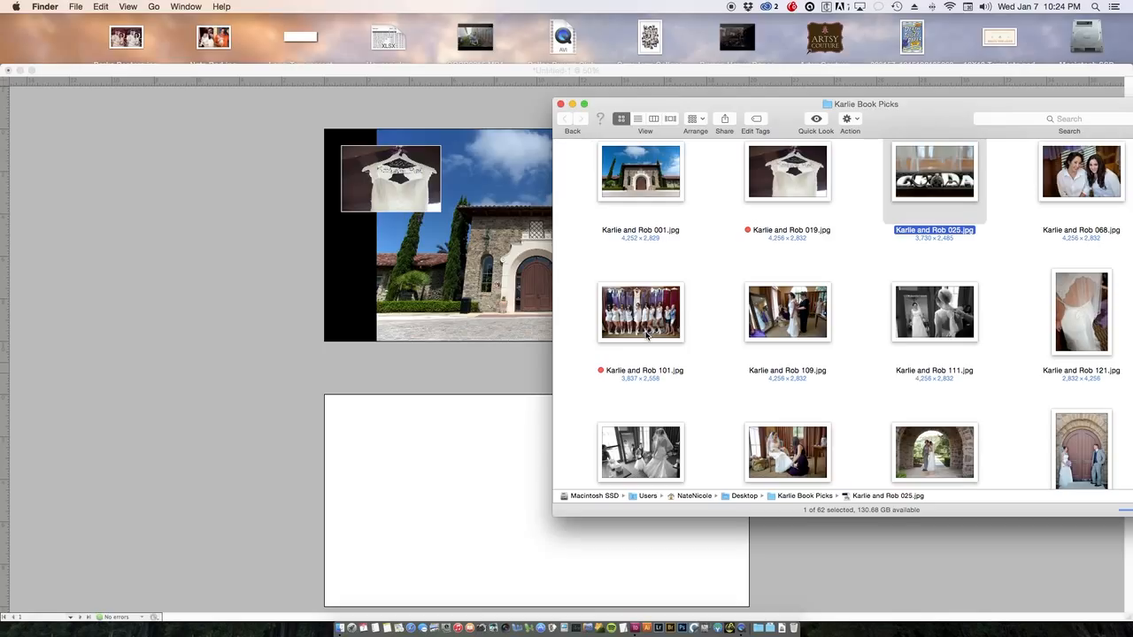
{"action": "left_click_drag", "start_coordinate": [656, 315], "coordinate": [442, 511]}
{"action": "left_click", "coordinate": [435, 475]}
{"action": "left_click", "coordinate": [420, 421]}
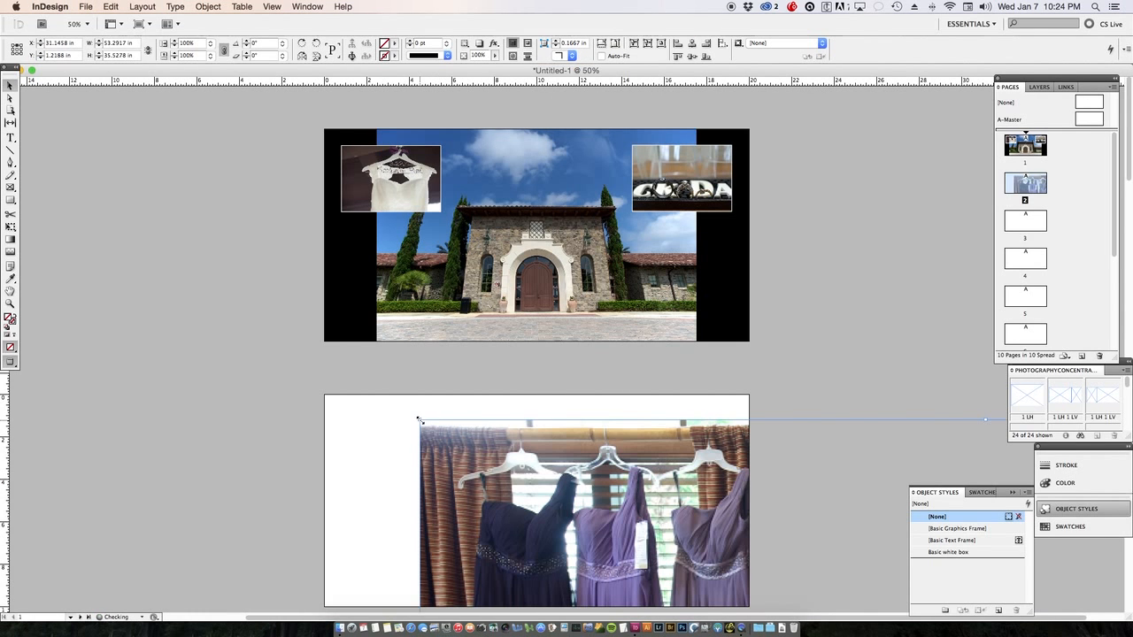
- Move the bridesmaids photo over page 2 and scale it proportionally to about 32%
{"action": "left_click_drag", "start_coordinate": [521, 465], "coordinate": [383, 412]}
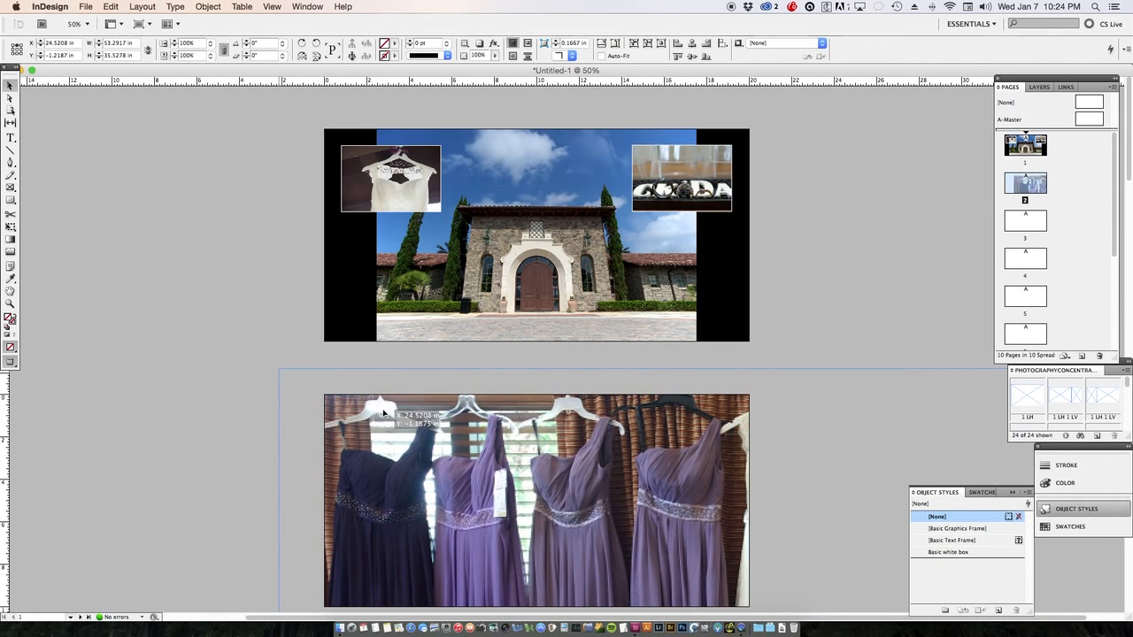
{"action": "key", "text": "super+minus"}
{"action": "key", "text": "super+minus"}
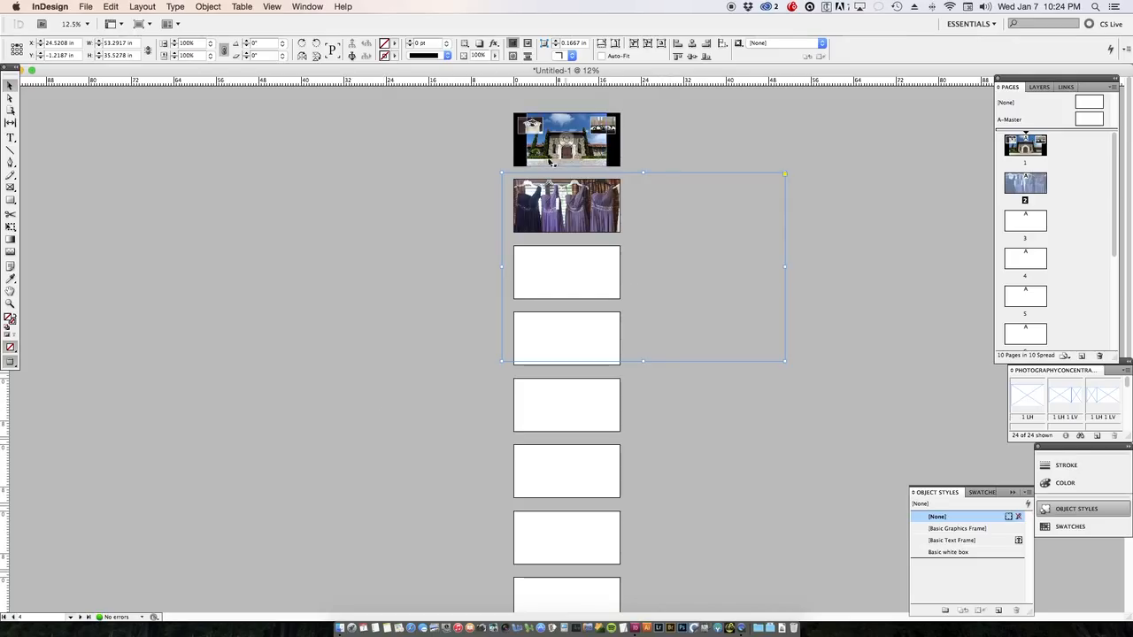
{"action": "left_click_drag", "start_coordinate": [501, 171], "coordinate": [534, 203]}
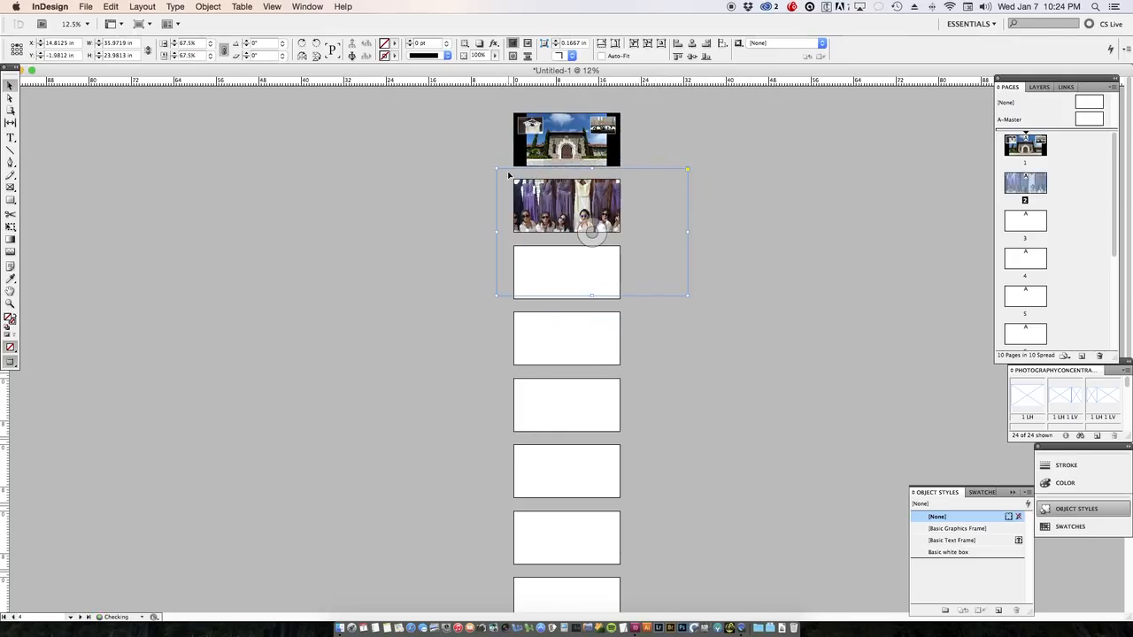
{"action": "left_click_drag", "start_coordinate": [493, 166], "coordinate": [564, 194]}
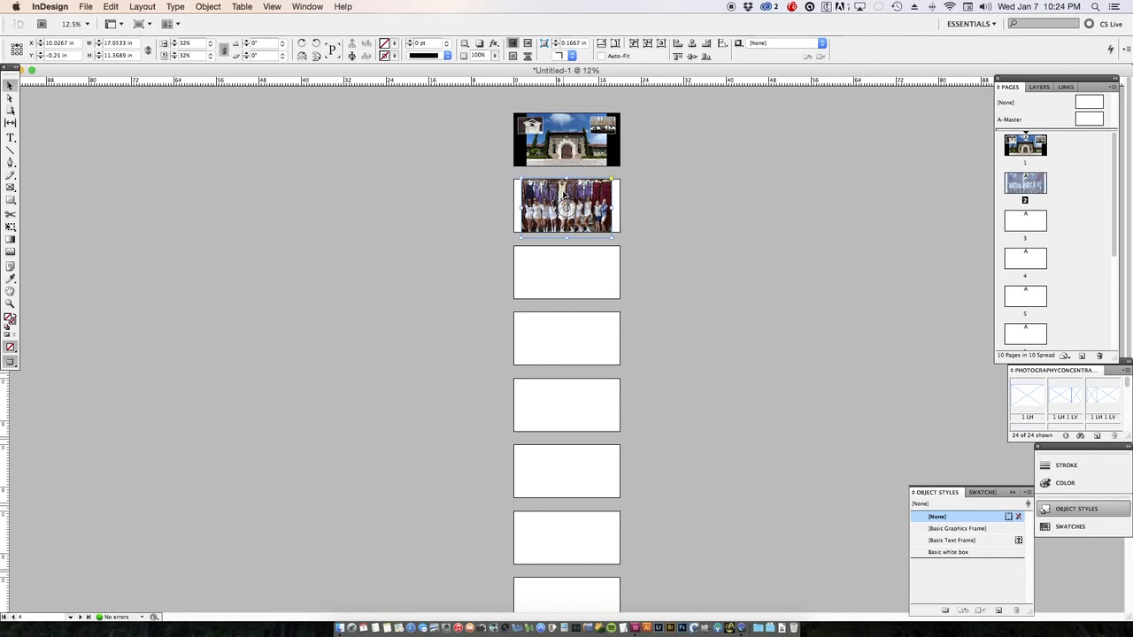
- Scale the bridesmaids photo to about 28.5% to fit page 2's height, center it at X 10 in, and deselect it
{"action": "key", "text": "super+equal"}
{"action": "key", "text": "super+equal"}
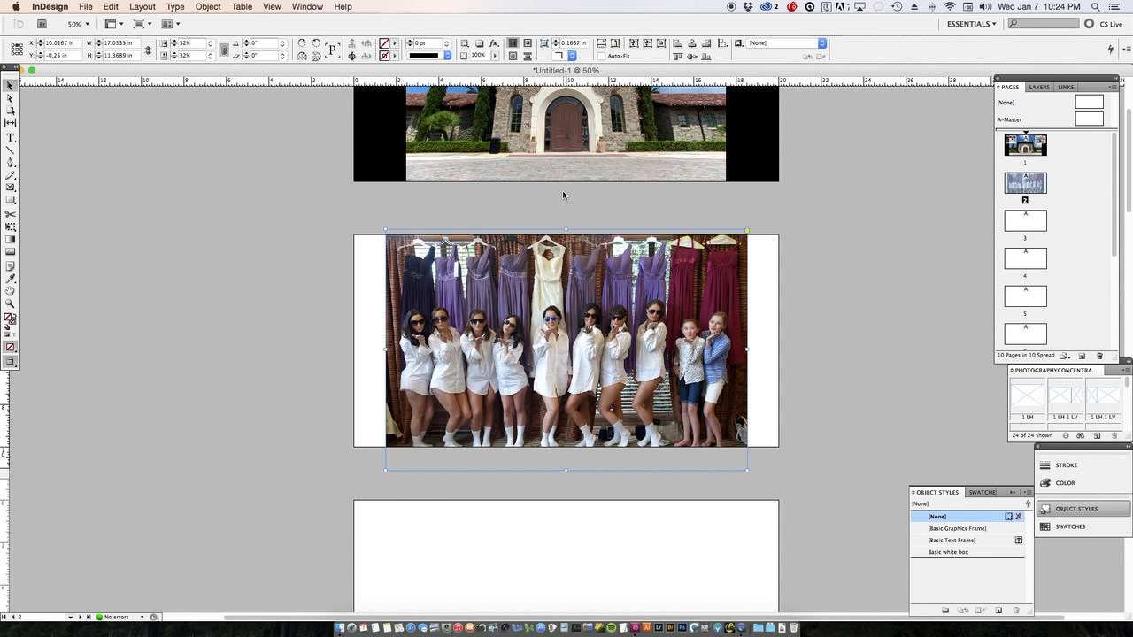
{"action": "left_click_drag", "start_coordinate": [384, 228], "coordinate": [458, 274]}
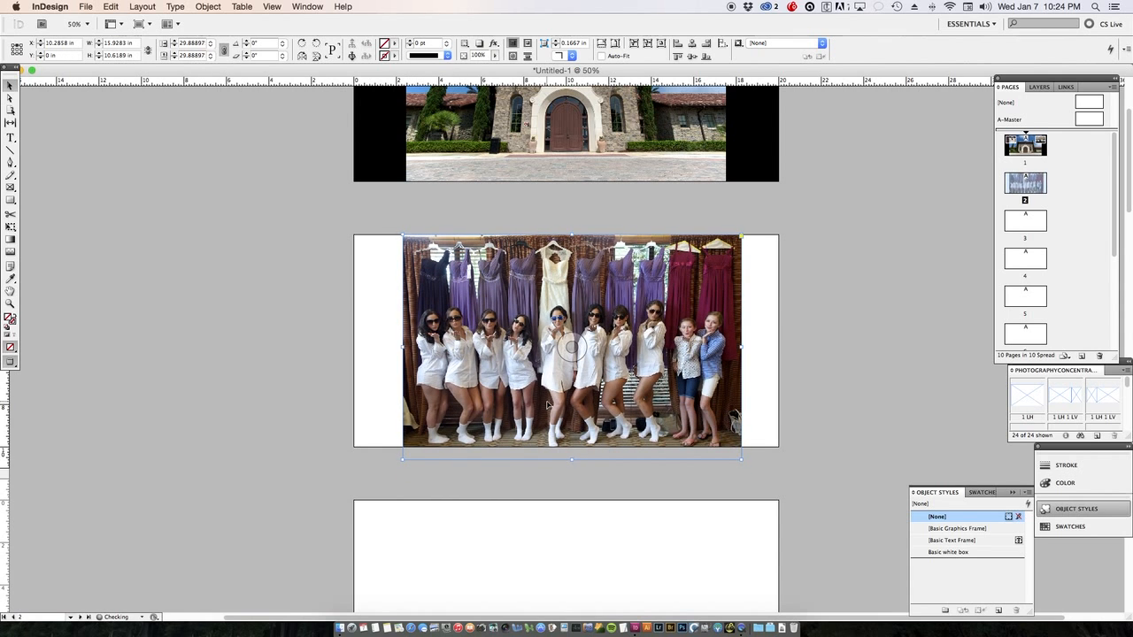
{"action": "left_click_drag", "start_coordinate": [402, 460], "coordinate": [421, 443]}
{"action": "left_click_drag", "start_coordinate": [559, 418], "coordinate": [544, 411]}
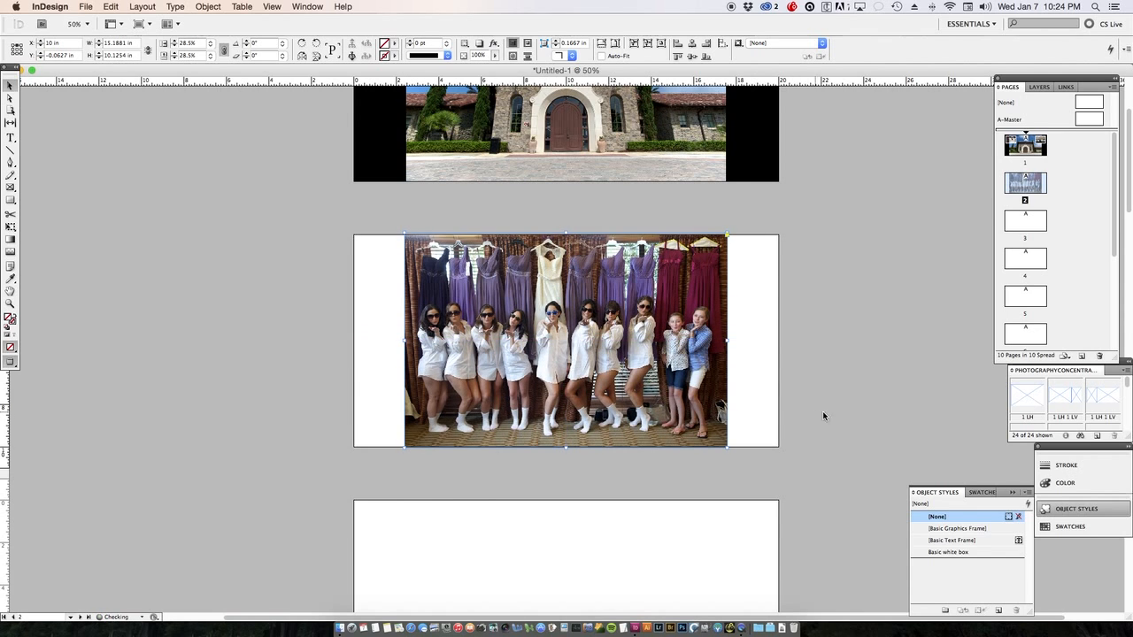
{"action": "left_click", "coordinate": [837, 414]}
{"action": "key", "text": "f"}
{"action": "key", "text": "w"}
{"action": "key", "text": "w"}
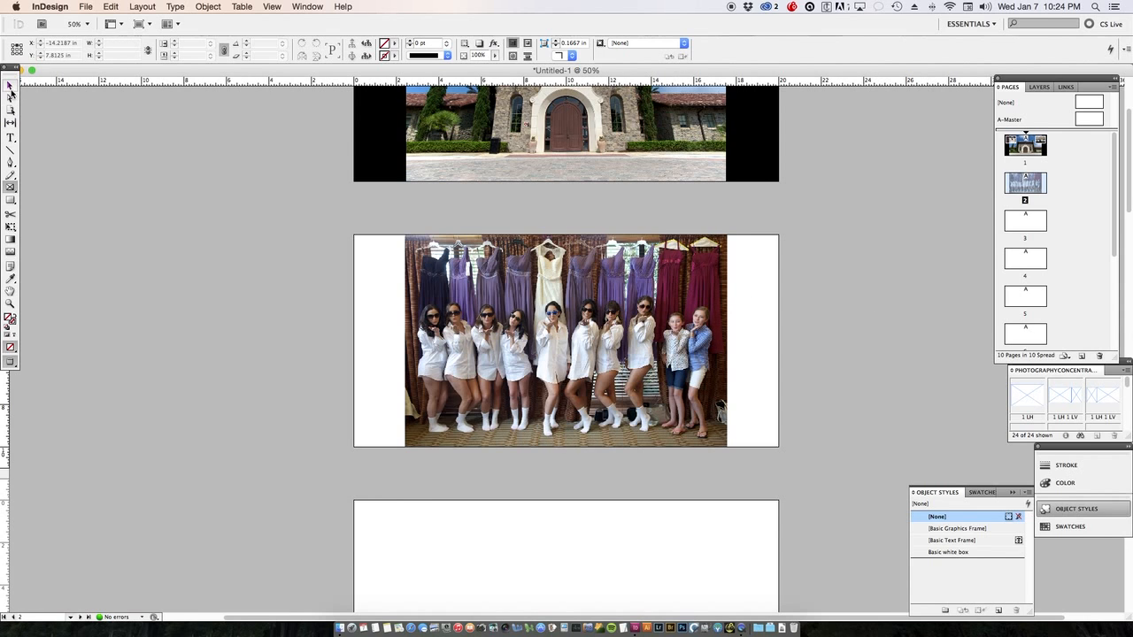
{"action": "left_click", "coordinate": [11, 85]}
{"action": "left_click", "coordinate": [621, 277]}
{"action": "left_click_drag", "start_coordinate": [621, 278], "coordinate": [630, 280]}
- Duplicate page 1's black background frame onto page 2 behind the bridesmaids photo, aligned to the page, and deselect it
{"action": "left_click", "coordinate": [750, 157]}
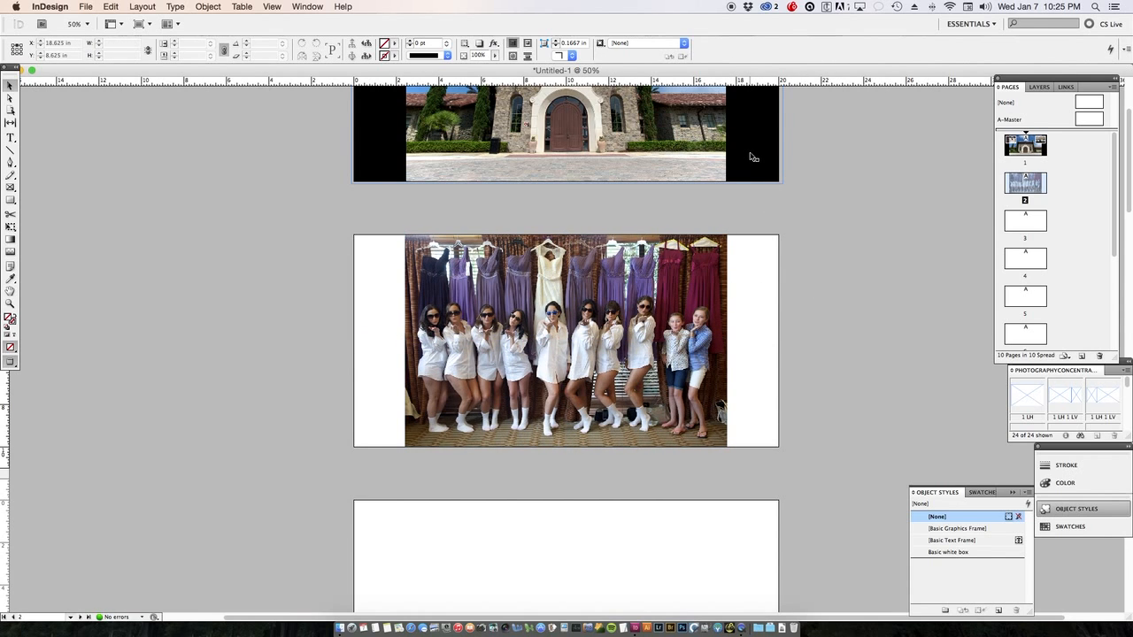
{"action": "left_click", "coordinate": [750, 157]}
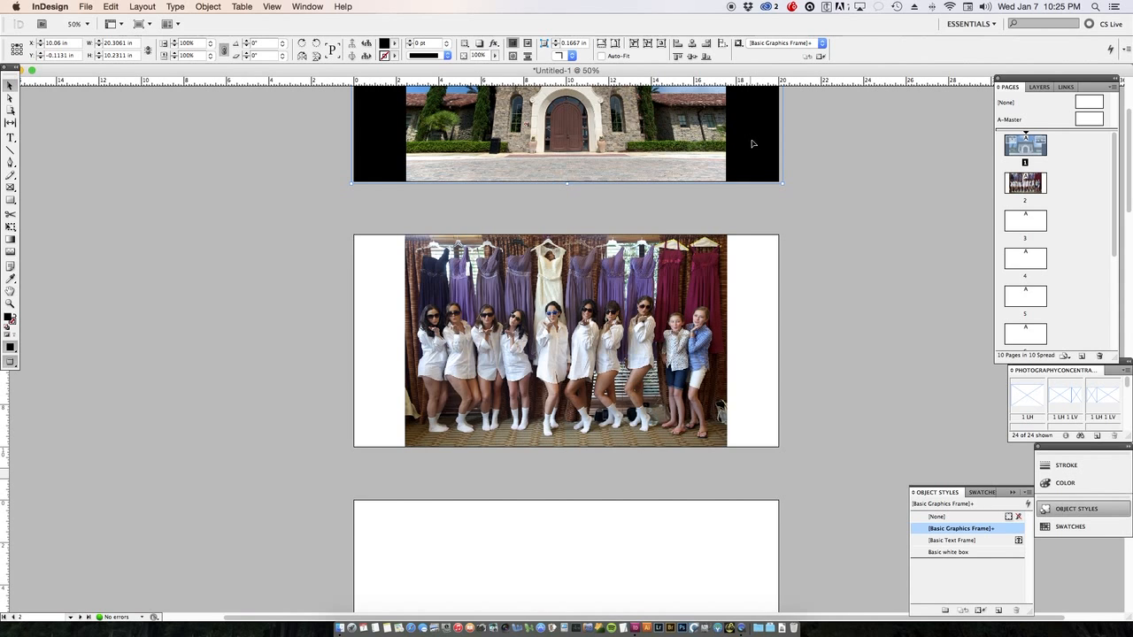
{"action": "left_click_drag", "start_coordinate": [751, 143], "coordinate": [752, 406]}
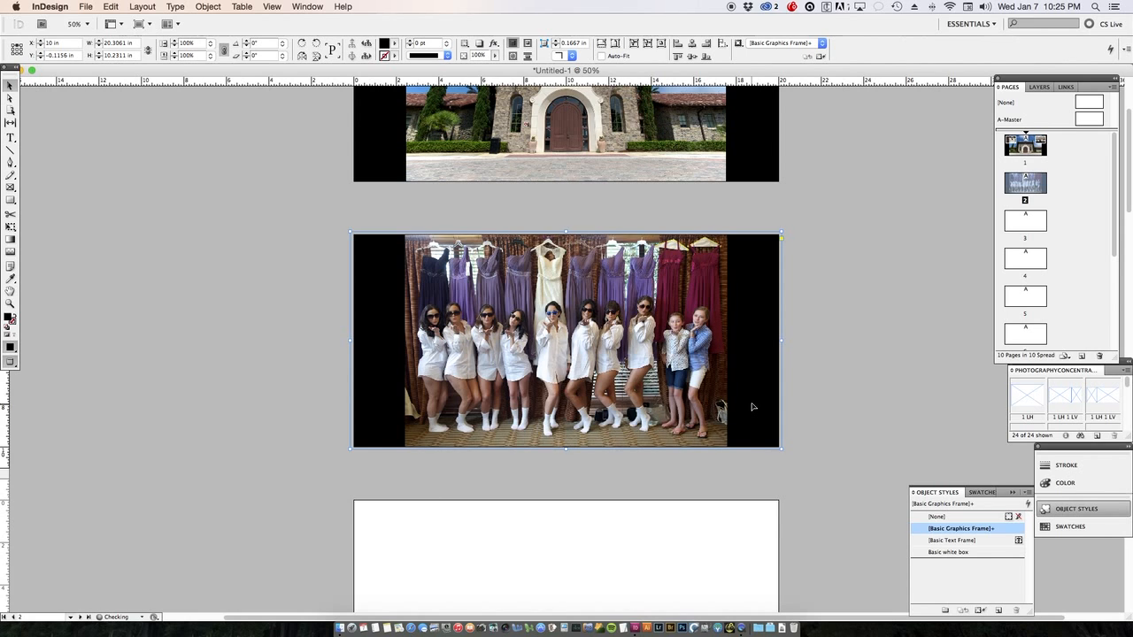
{"action": "left_click", "coordinate": [66, 148]}
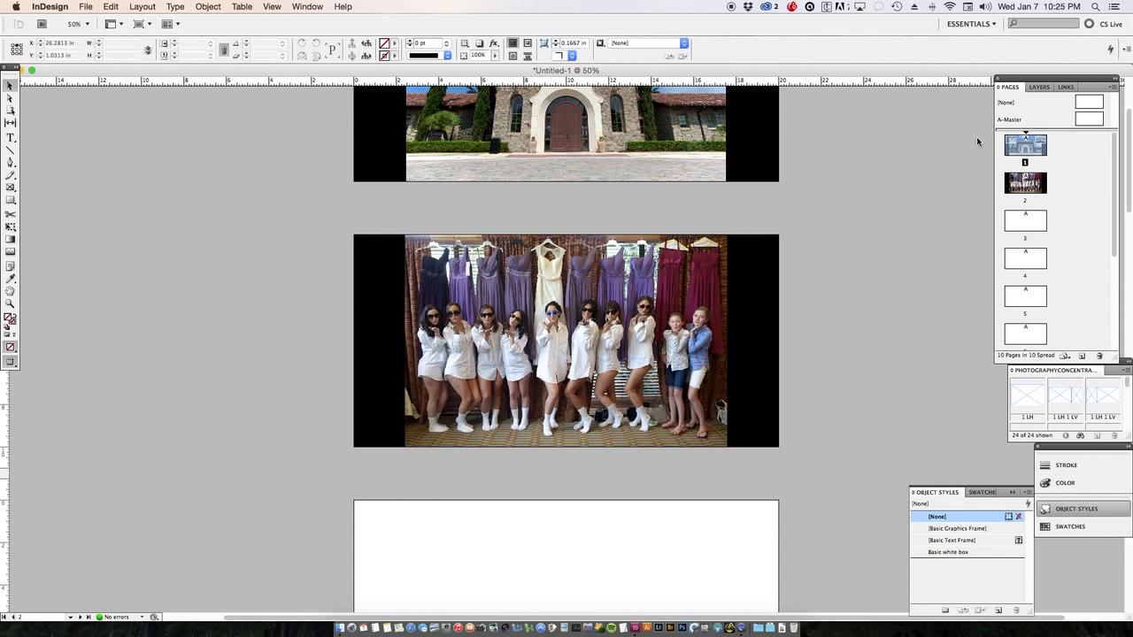
- Move the bridesmaids photo horizontally to the left edge of page 2 and deselect it
{"action": "scroll", "coordinate": [839, 225], "scroll_direction": "up", "scroll_amount": 2}
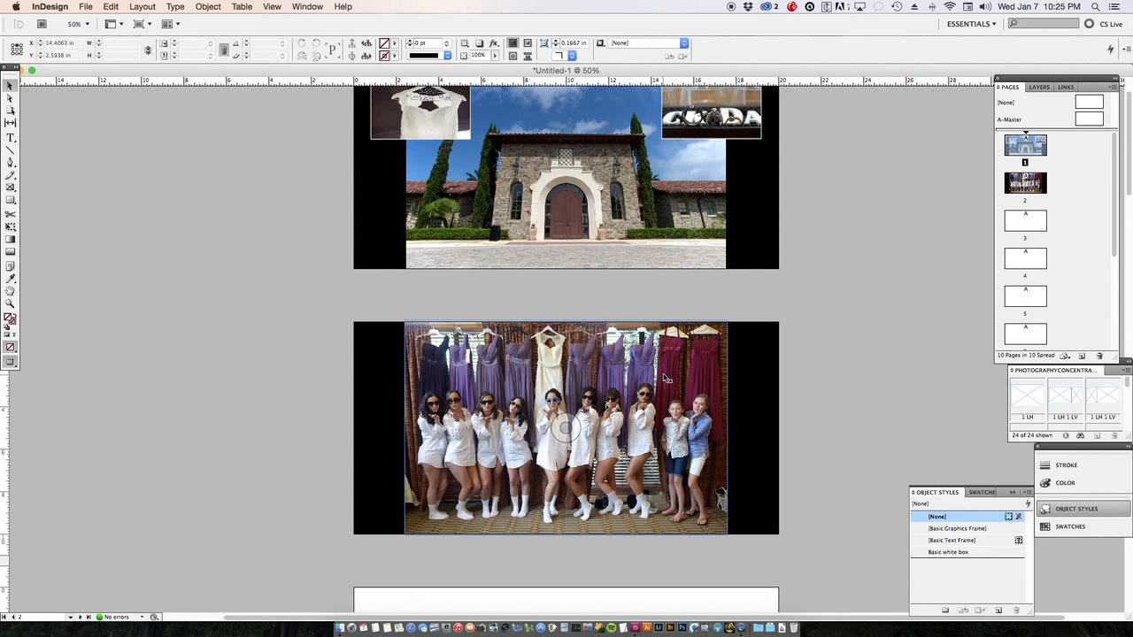
{"action": "left_click_drag", "start_coordinate": [666, 378], "coordinate": [617, 375]}
{"action": "left_click", "coordinate": [231, 326]}
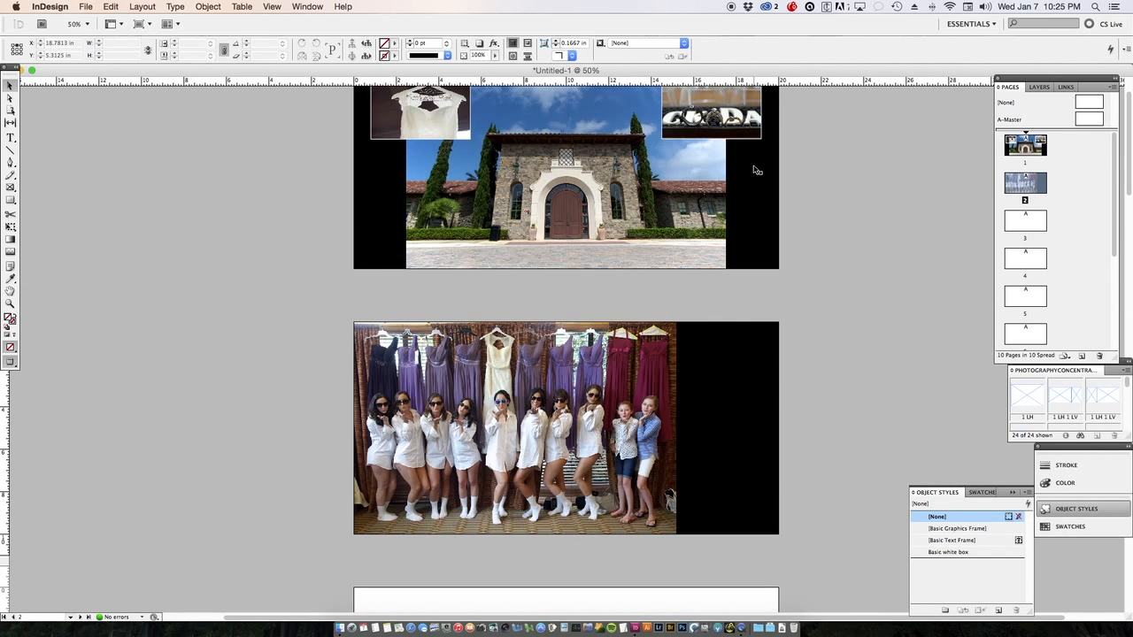
- Duplicate page 1's right-hand white-bordered photo frame twice onto the right side of page 2, one above the other, and deselect them
{"action": "left_click", "coordinate": [742, 134]}
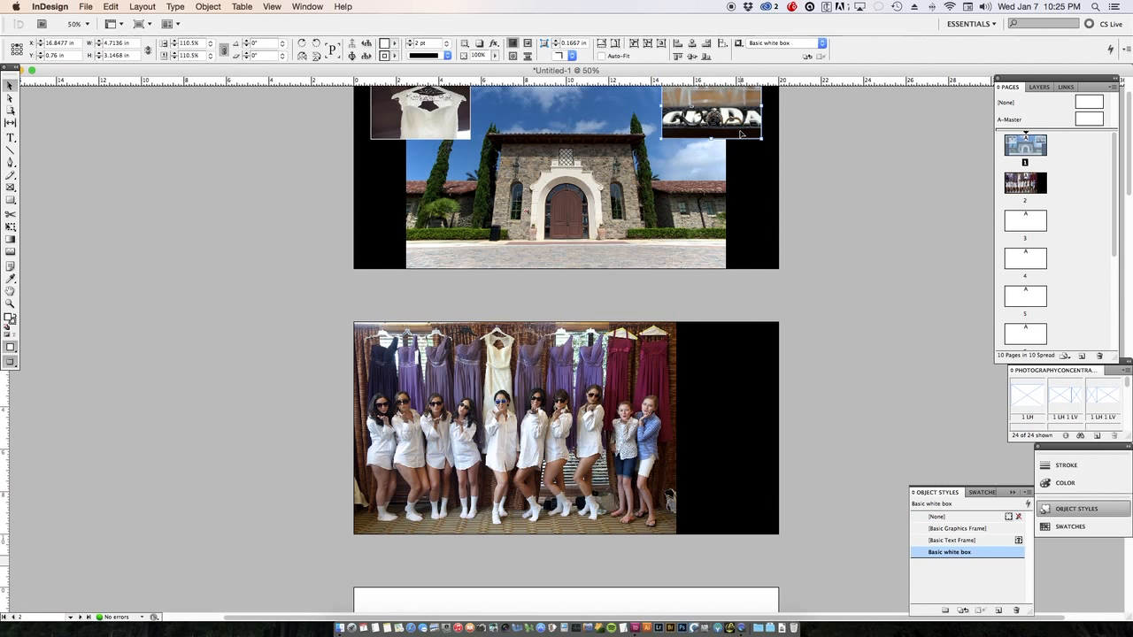
{"action": "left_click_drag", "start_coordinate": [741, 133], "coordinate": [746, 506]}
{"action": "key", "text": "w"}
{"action": "left_click_drag", "start_coordinate": [746, 390], "coordinate": [749, 387]}
{"action": "left_click", "coordinate": [822, 401]}
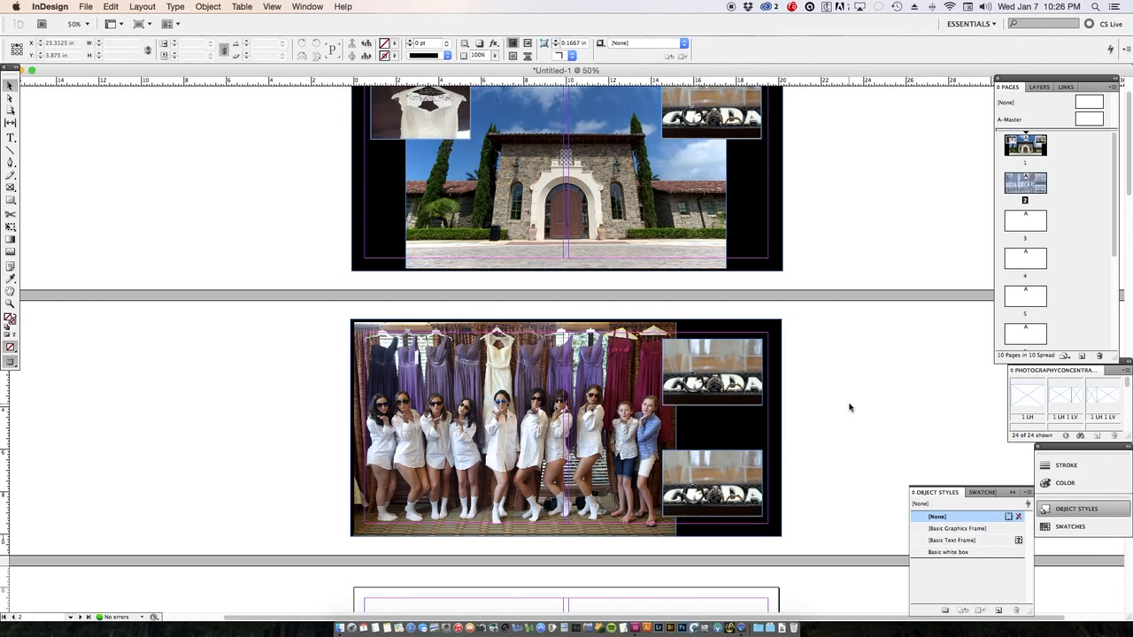
- Examine page 2 with guides and bleed alternately shown and hidden, checking how the photos sit against the margins and page edges
{"action": "key", "text": "w"}
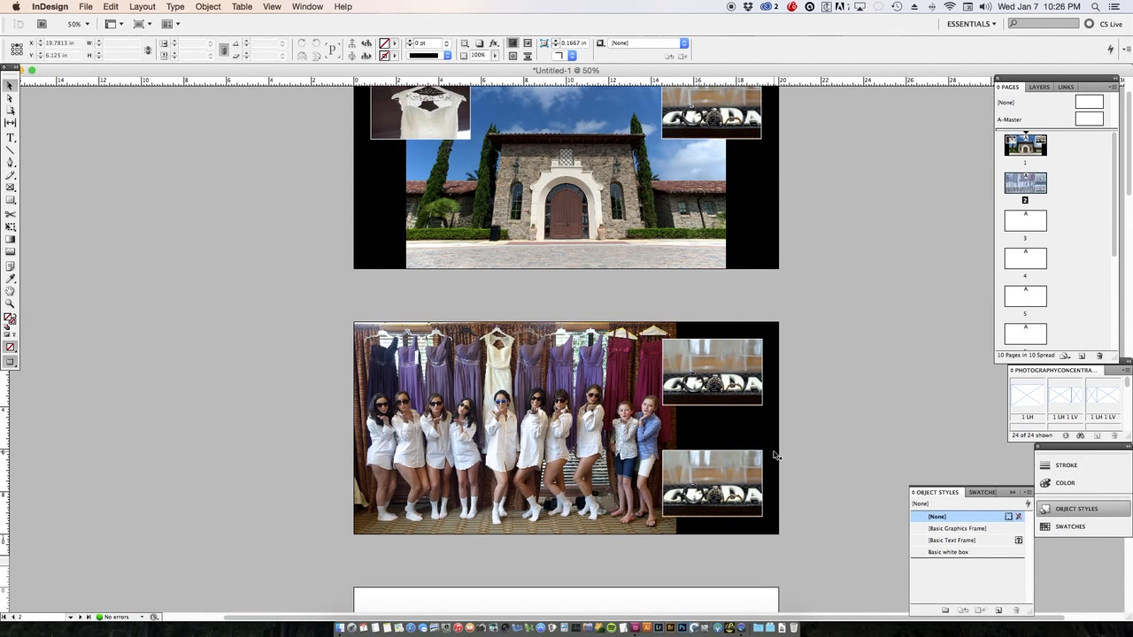
{"action": "key", "text": "w"}
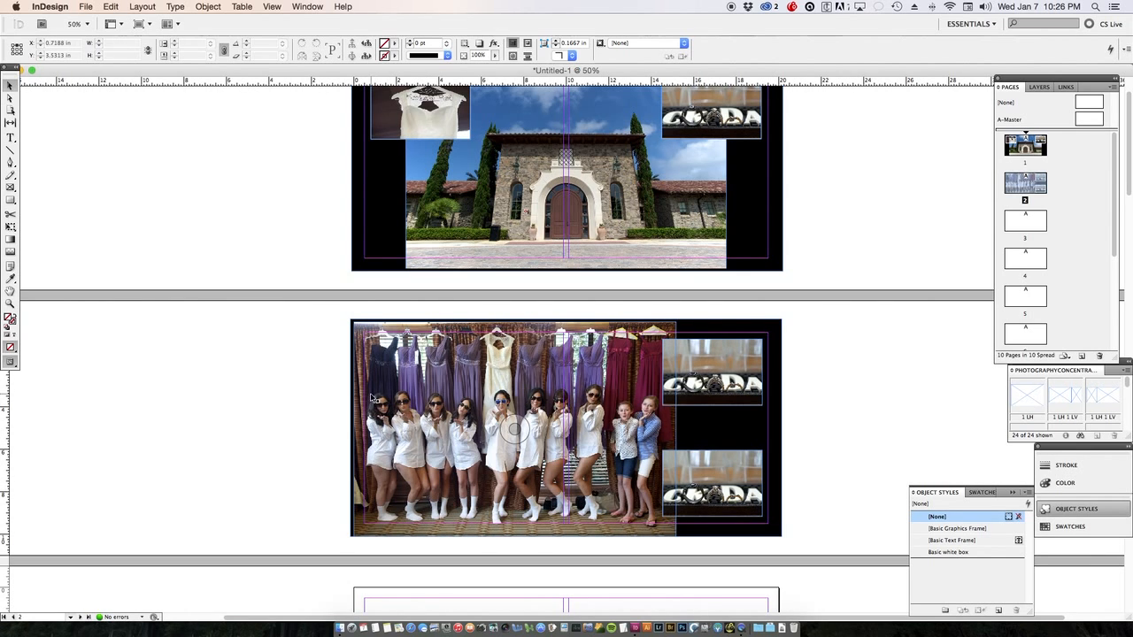
{"action": "key", "text": "w"}
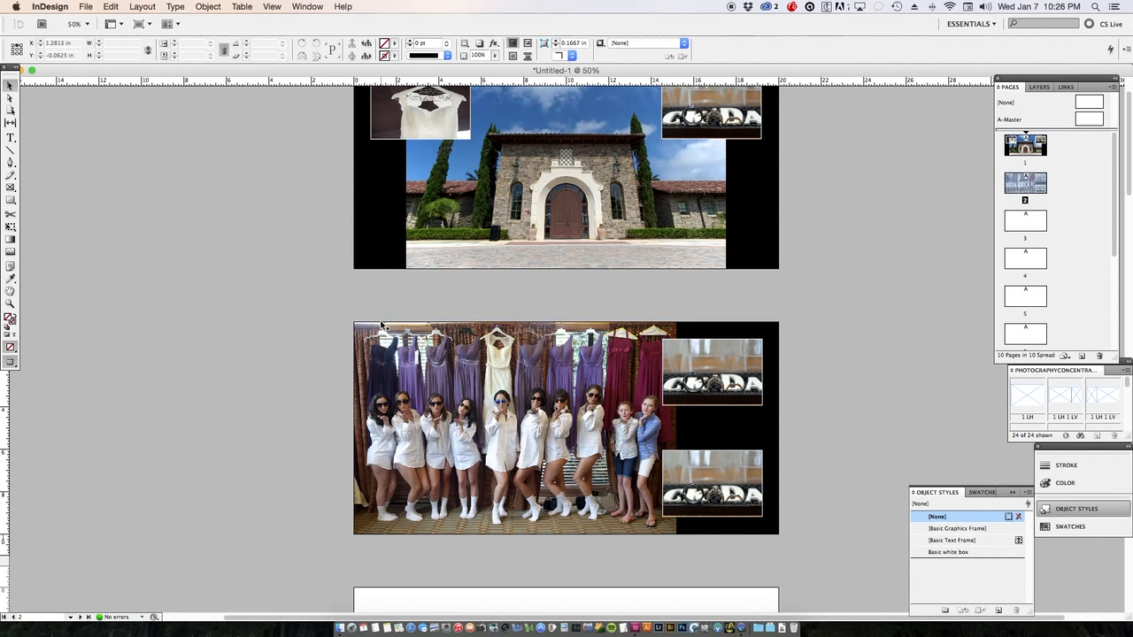
{"action": "left_click", "coordinate": [511, 323]}
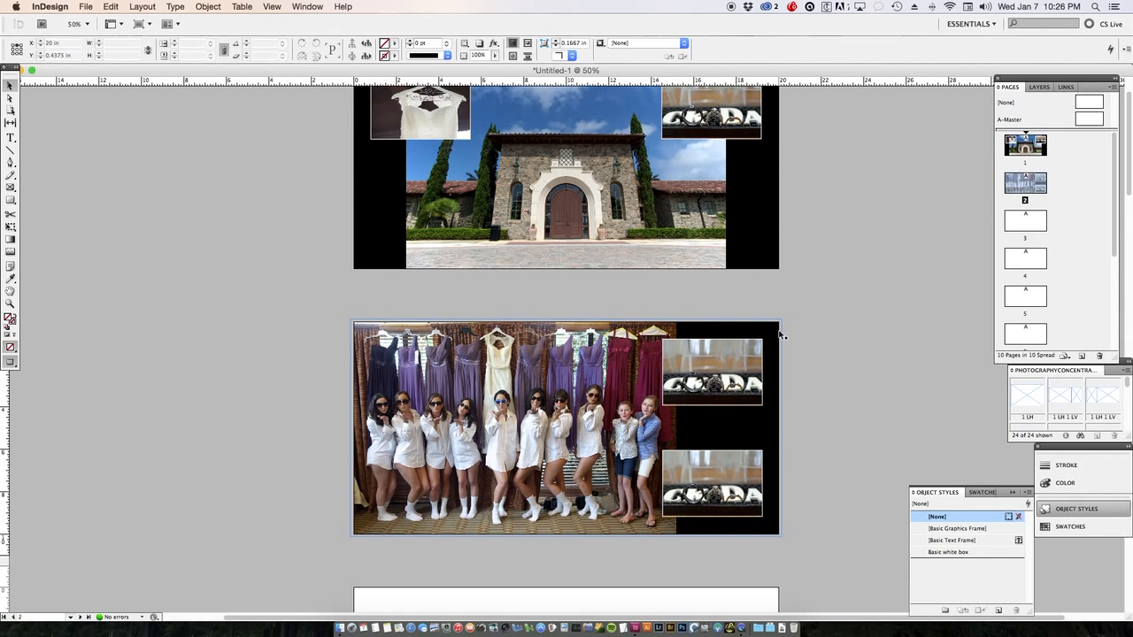
{"action": "left_click", "coordinate": [384, 194]}
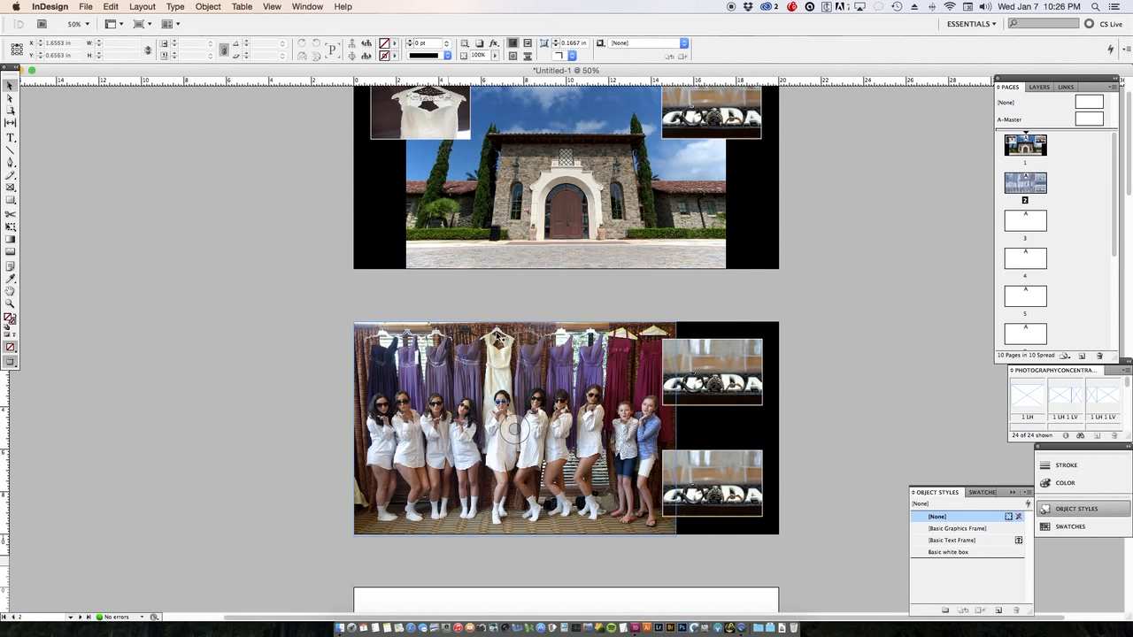
{"action": "key", "text": "w"}
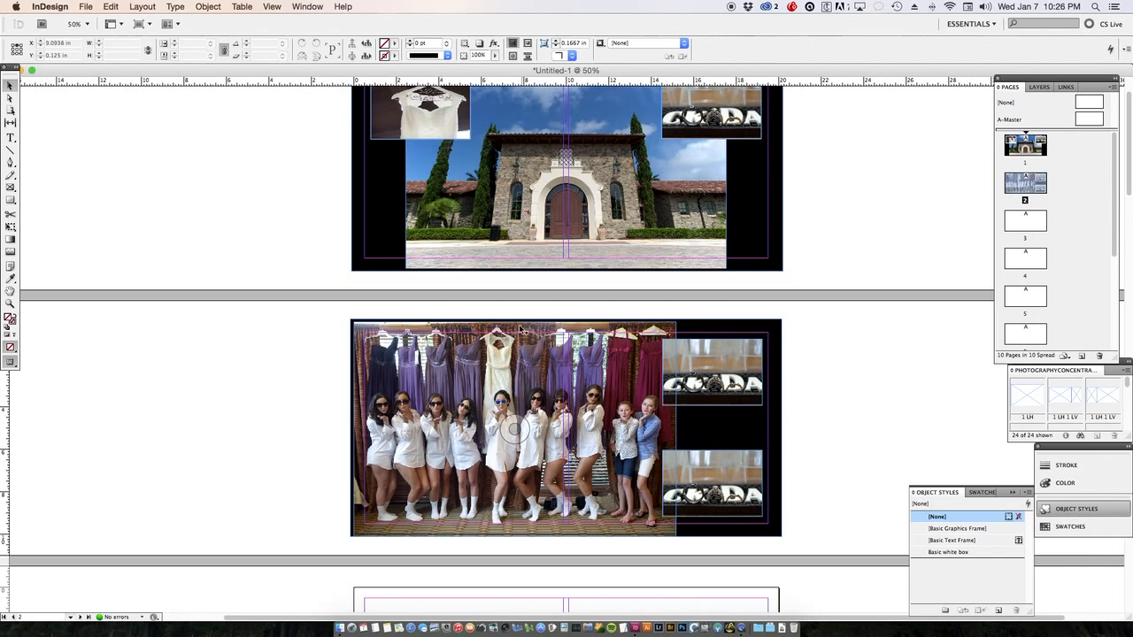
{"action": "key", "text": "w"}
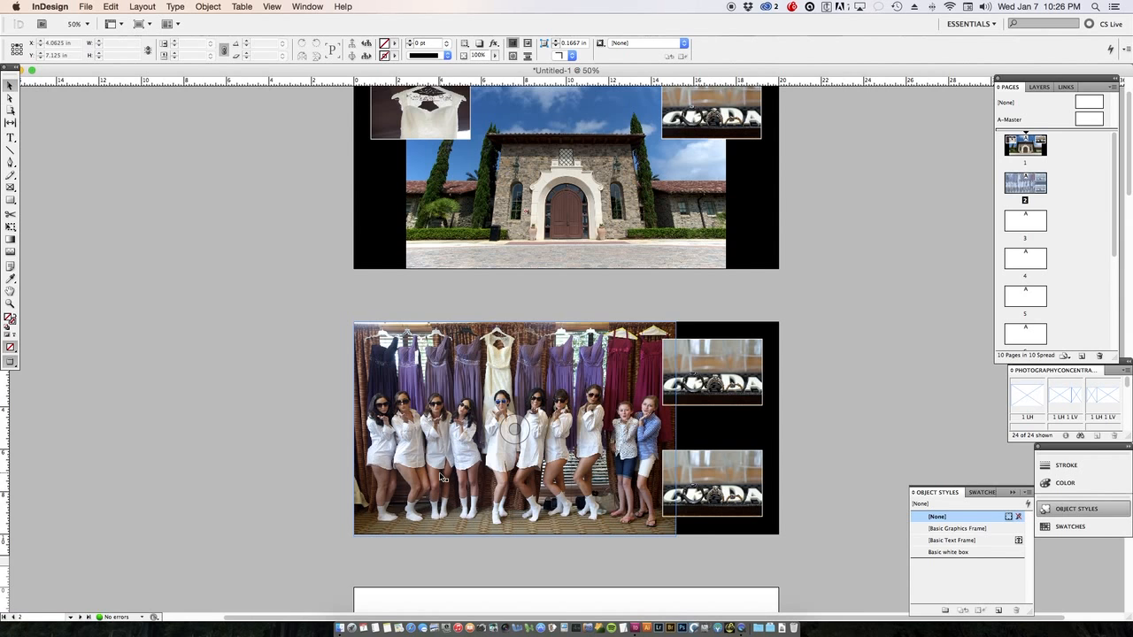
{"action": "key", "text": "w"}
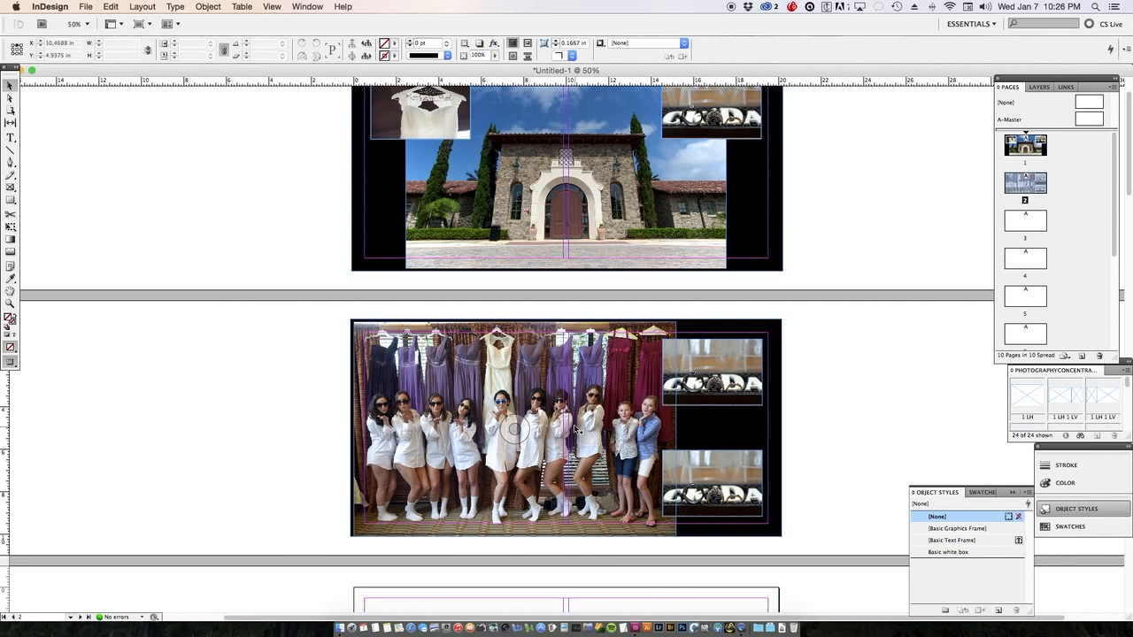
{"action": "key", "text": "w"}
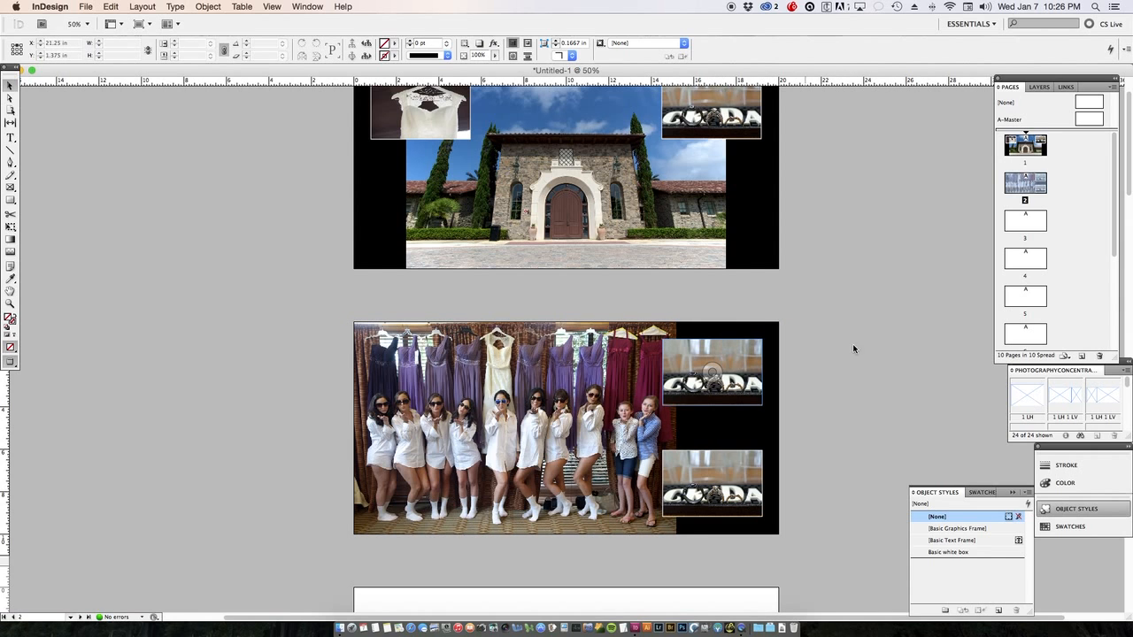
- Switch to Finder and fill page 2's upper small frame with photo 068 and its lower small frame with photo 109
{"action": "key", "text": "super+Tab"}
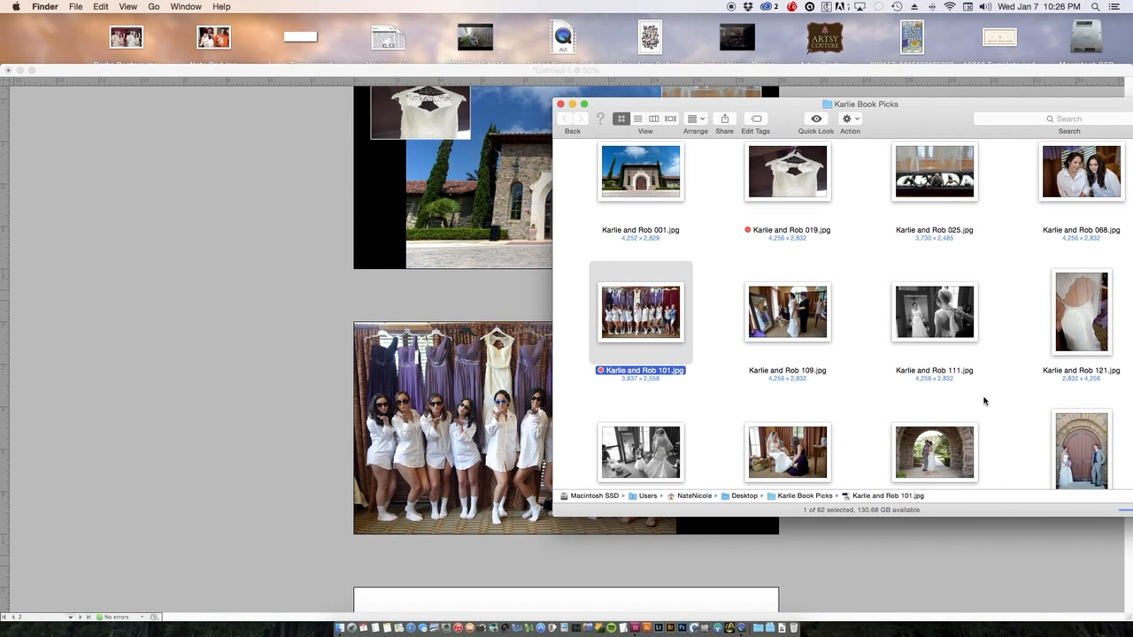
{"action": "left_click_drag", "start_coordinate": [882, 111], "coordinate": [1083, 96]}
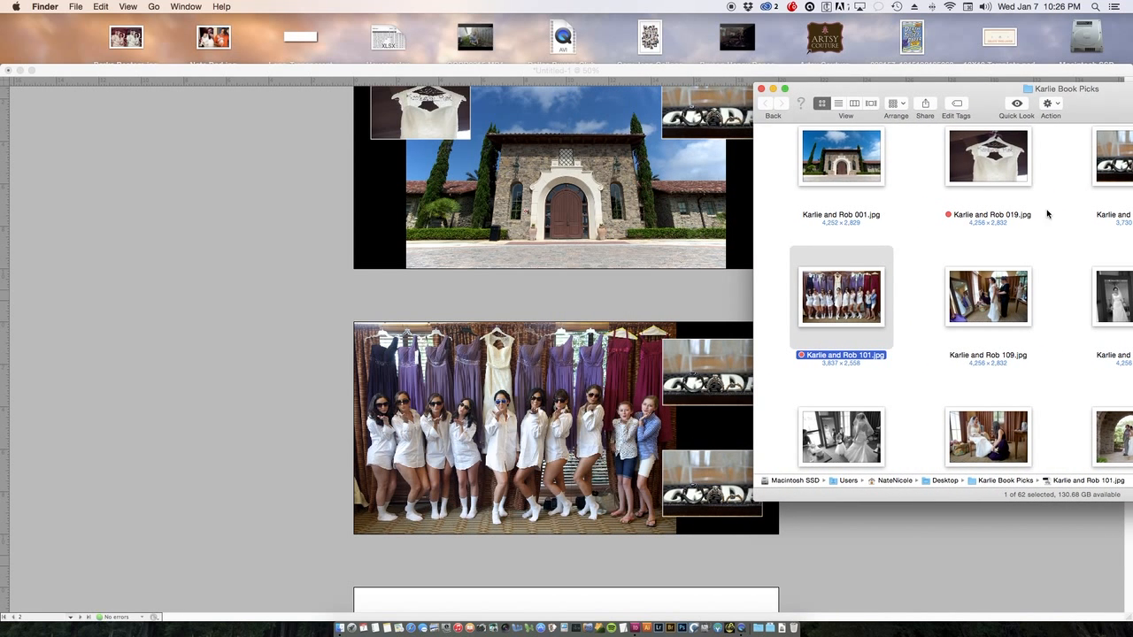
{"action": "left_click", "coordinate": [996, 295]}
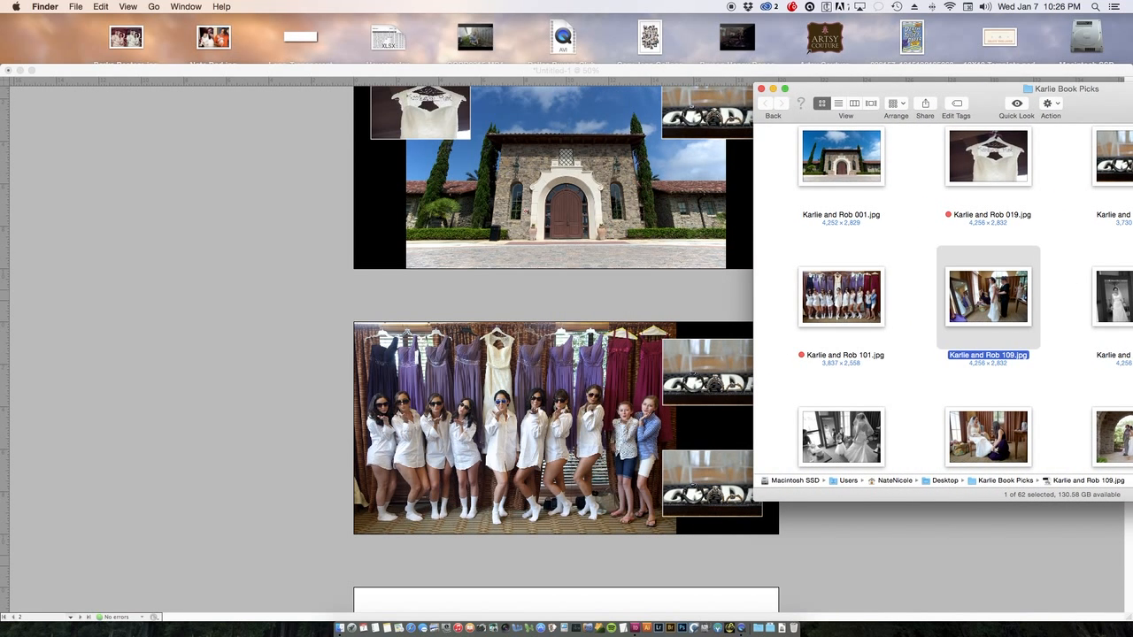
{"action": "left_click_drag", "start_coordinate": [1091, 104], "coordinate": [792, 105]}
{"action": "left_click", "coordinate": [997, 180]}
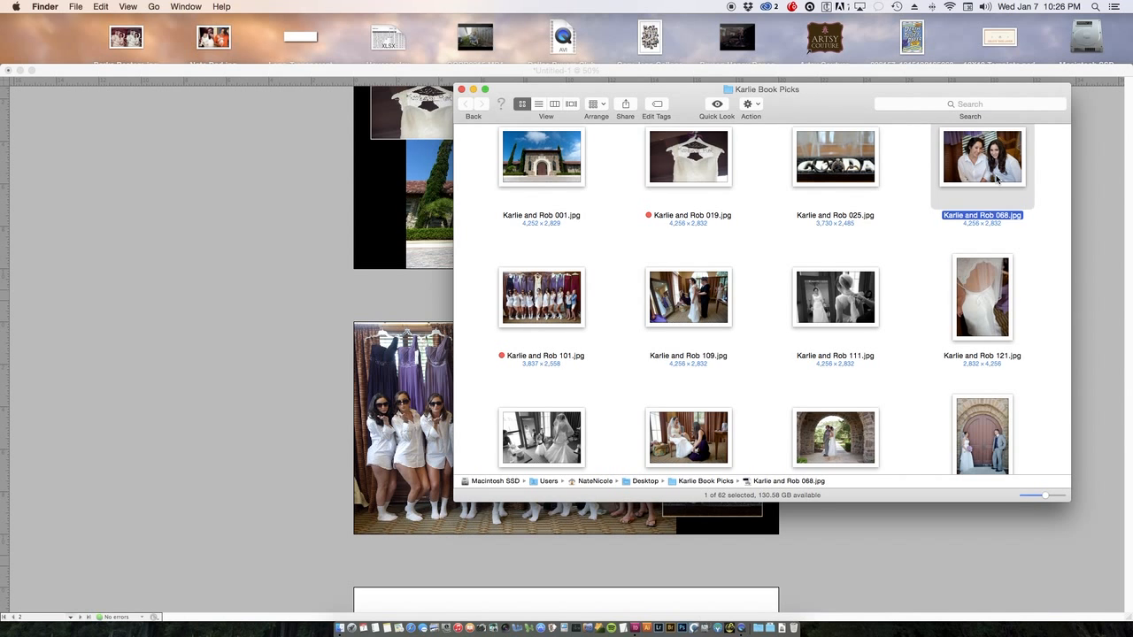
{"action": "left_click_drag", "start_coordinate": [879, 96], "coordinate": [333, 118]}
{"action": "left_click_drag", "start_coordinate": [451, 189], "coordinate": [717, 386]}
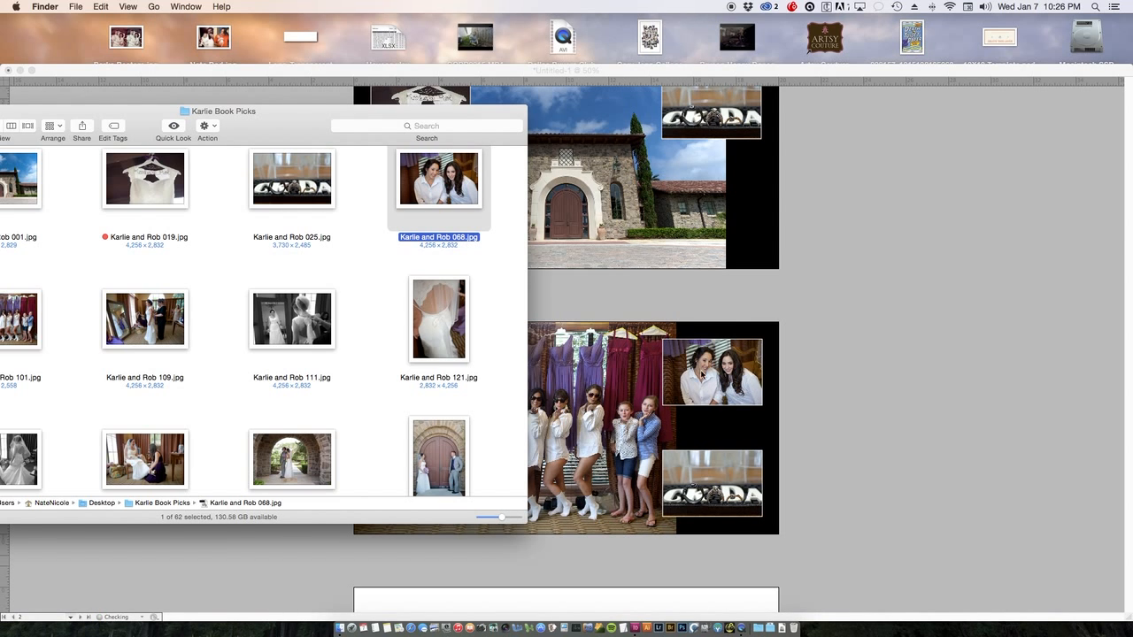
{"action": "left_click_drag", "start_coordinate": [222, 110], "coordinate": [318, 72]}
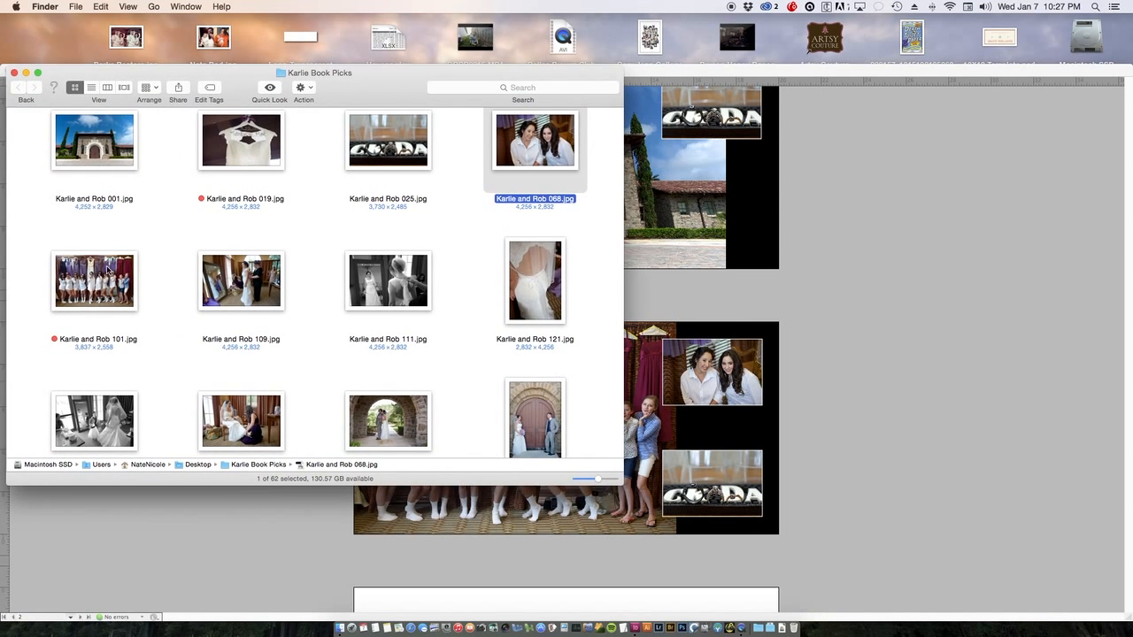
{"action": "left_click_drag", "start_coordinate": [248, 283], "coordinate": [722, 480]}
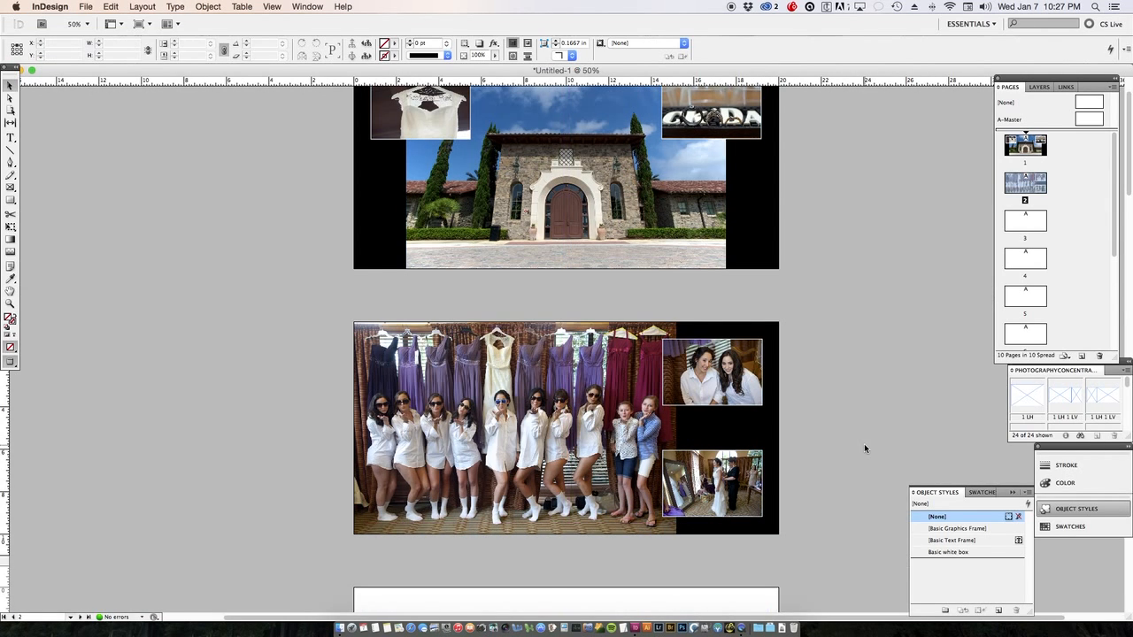
- Switch to the Finder photo folder and place the black-and-white bride photo 127 at full size on page 3
{"action": "scroll", "coordinate": [862, 442], "scroll_direction": "down", "scroll_amount": 2}
{"action": "scroll", "coordinate": [862, 441], "scroll_direction": "down", "scroll_amount": 1}
{"action": "mouse_move", "coordinate": [1, 636]}
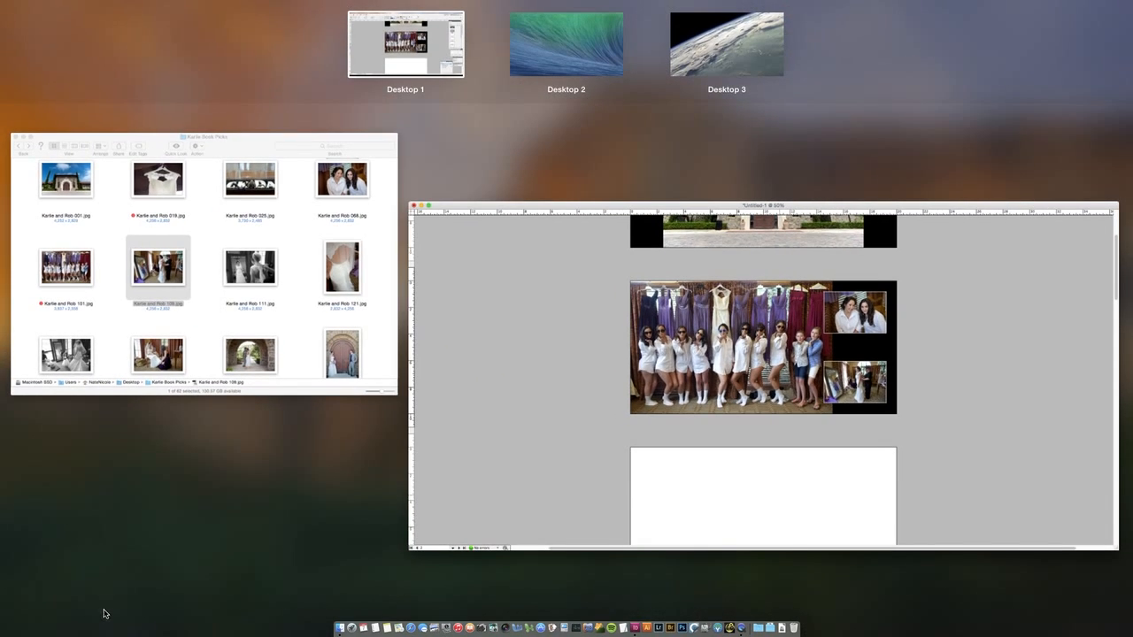
{"action": "left_click", "coordinate": [266, 347]}
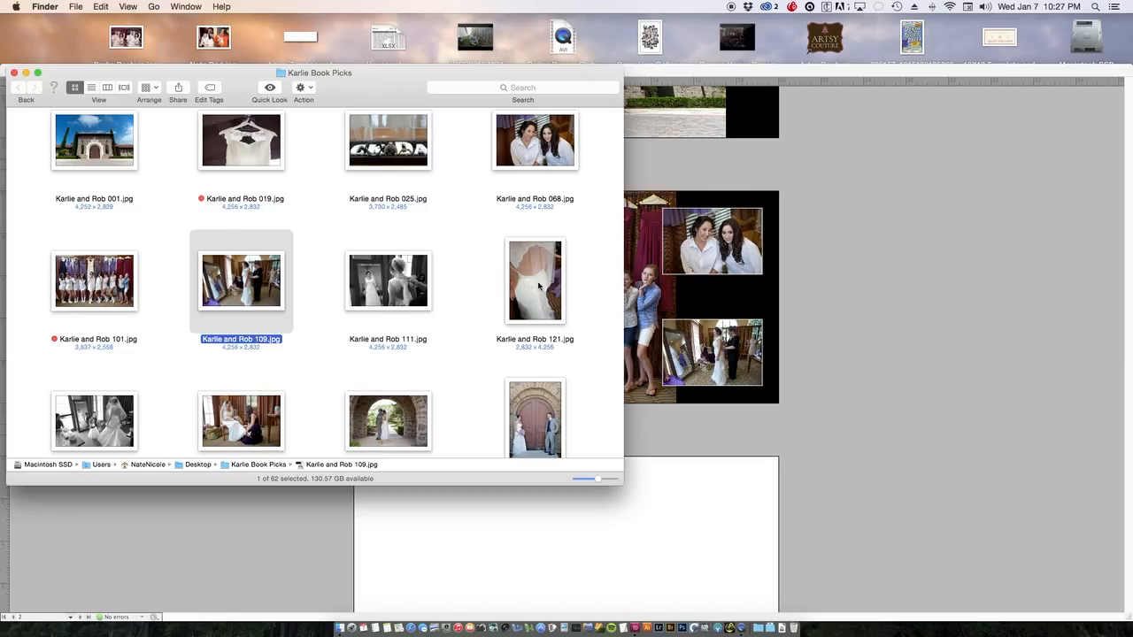
{"action": "left_click_drag", "start_coordinate": [412, 89], "coordinate": [391, 13]}
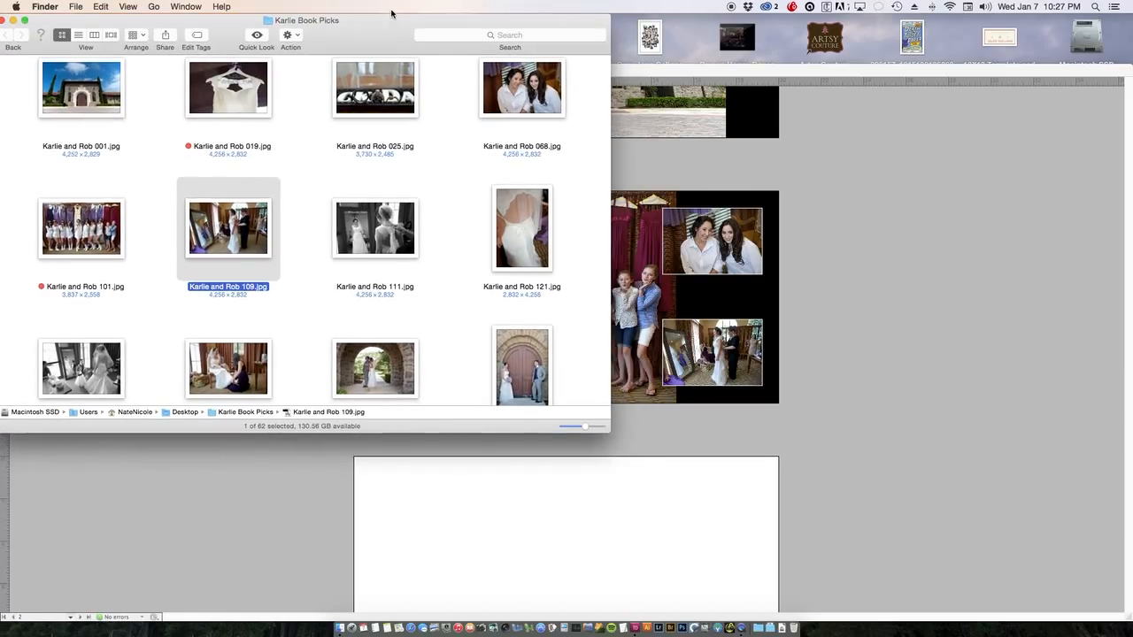
{"action": "left_click_drag", "start_coordinate": [100, 379], "coordinate": [518, 515]}
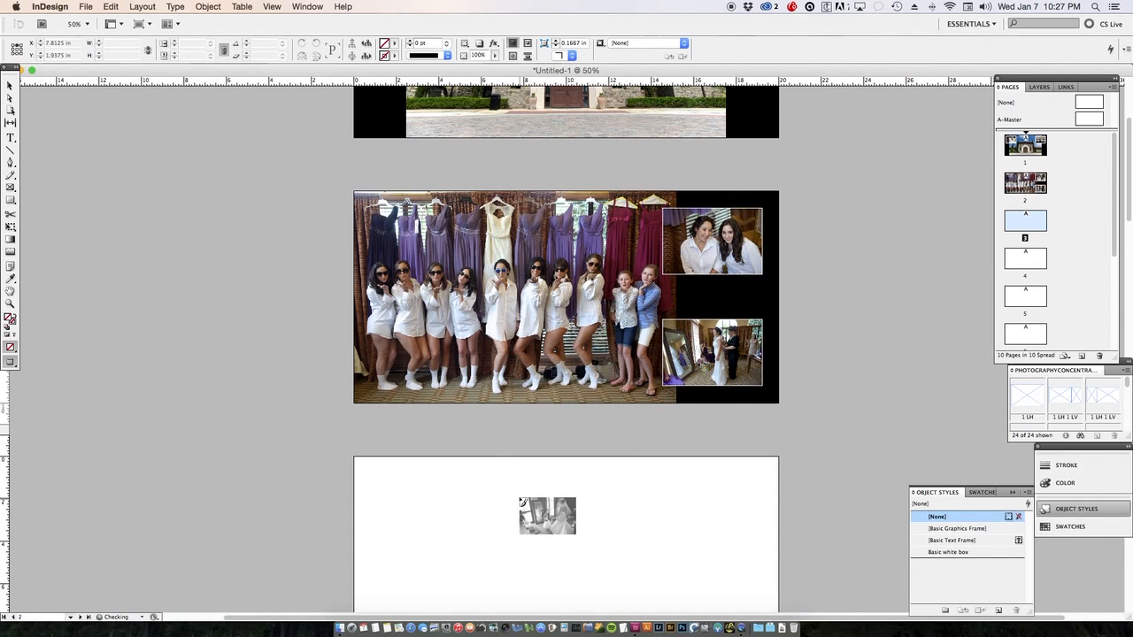
{"action": "left_click", "coordinate": [491, 483]}
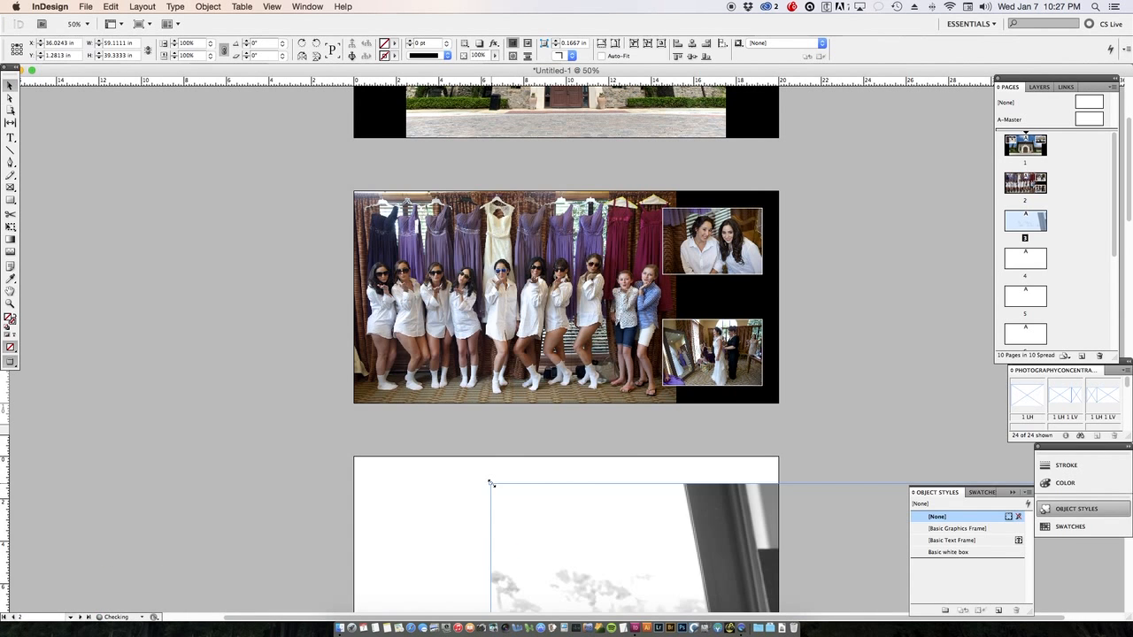
- Scale the black-and-white bride photo proportionally to about 28% and move it over page 3
{"action": "key", "text": "super+minus"}
{"action": "key", "text": "super+minus"}
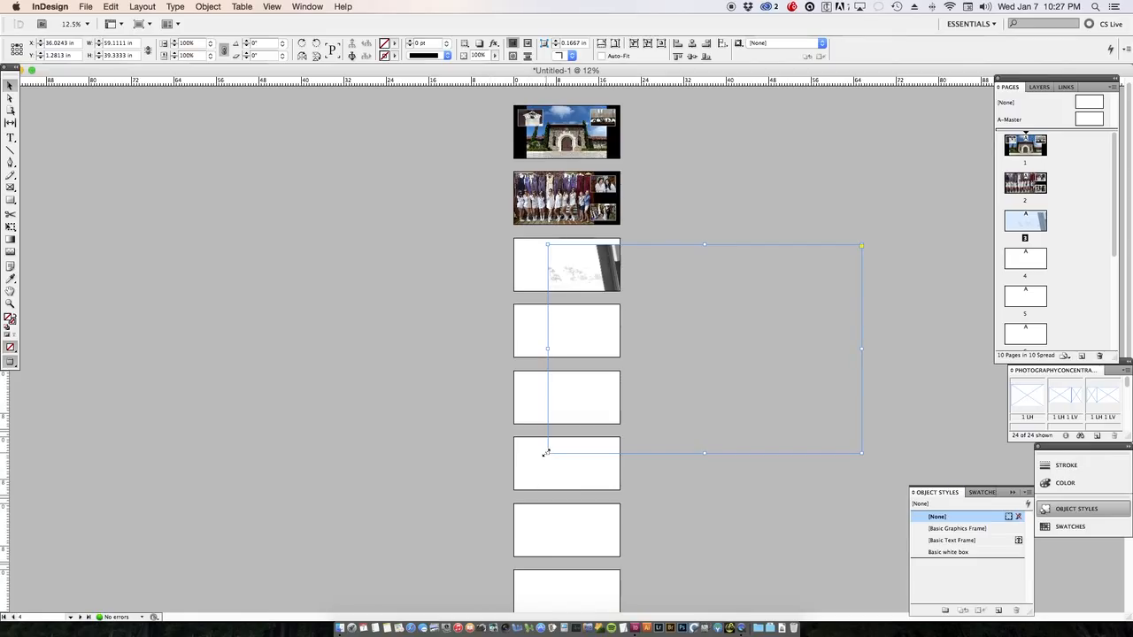
{"action": "left_click_drag", "start_coordinate": [546, 453], "coordinate": [556, 252]}
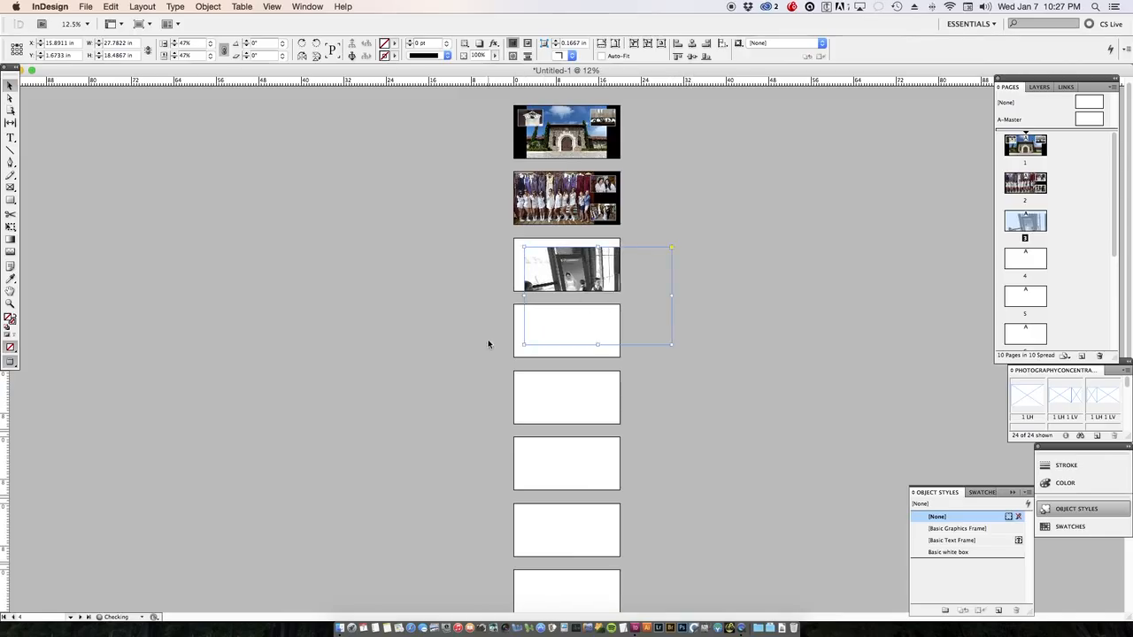
{"action": "left_click_drag", "start_coordinate": [524, 344], "coordinate": [584, 306]}
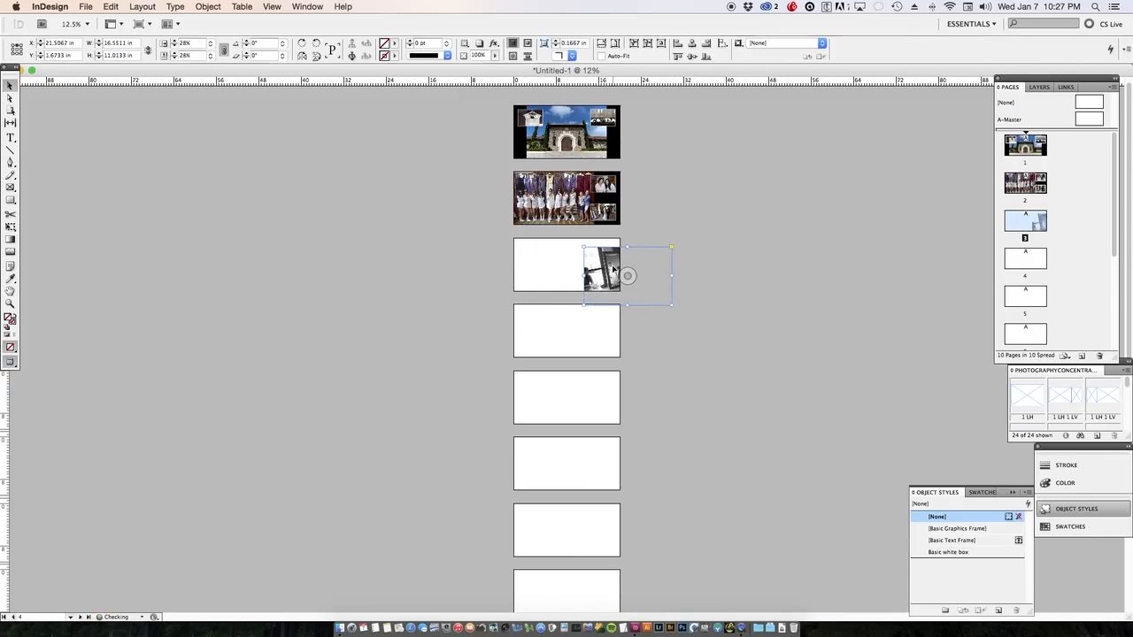
{"action": "left_click_drag", "start_coordinate": [612, 268], "coordinate": [536, 293]}
- Scale the bride photo to about 25.4% to fit page 3's height and shift it right to about X 12.7 in
{"action": "key", "text": "super+0"}
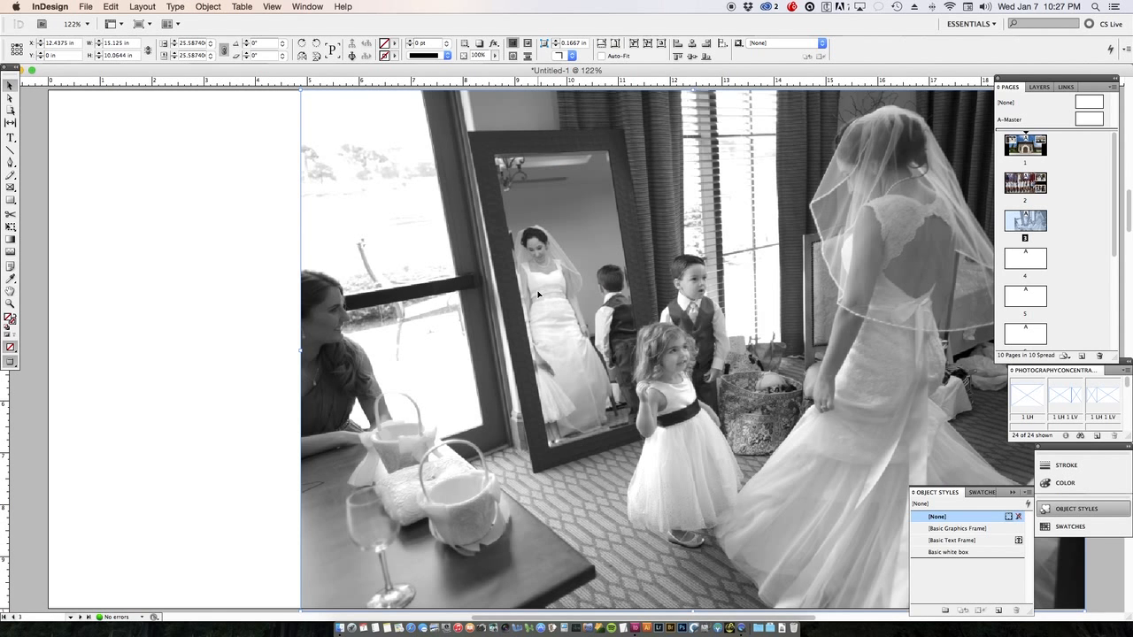
{"action": "key", "text": "super+minus"}
{"action": "key", "text": "super+minus"}
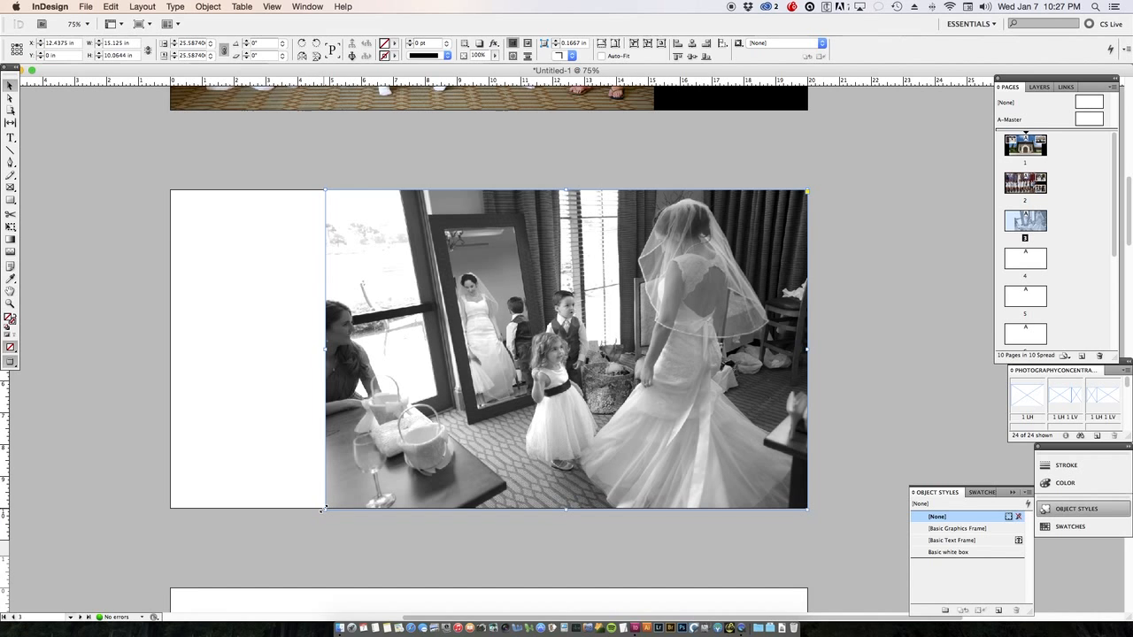
{"action": "left_click_drag", "start_coordinate": [323, 509], "coordinate": [327, 507]}
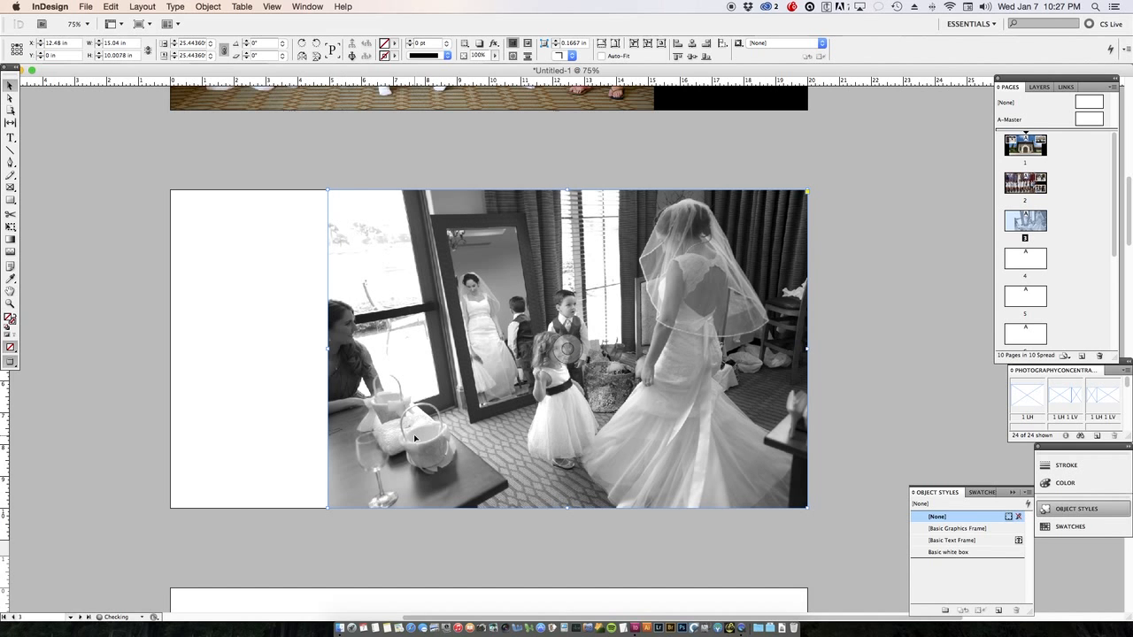
{"action": "left_click_drag", "start_coordinate": [469, 442], "coordinate": [485, 443]}
- Switch to the Finder photo folder and place the portrait dress photo 121 at full size, starting in page 3's blank left area
{"action": "key", "text": "ctrl+Up"}
{"action": "left_click", "coordinate": [292, 286]}
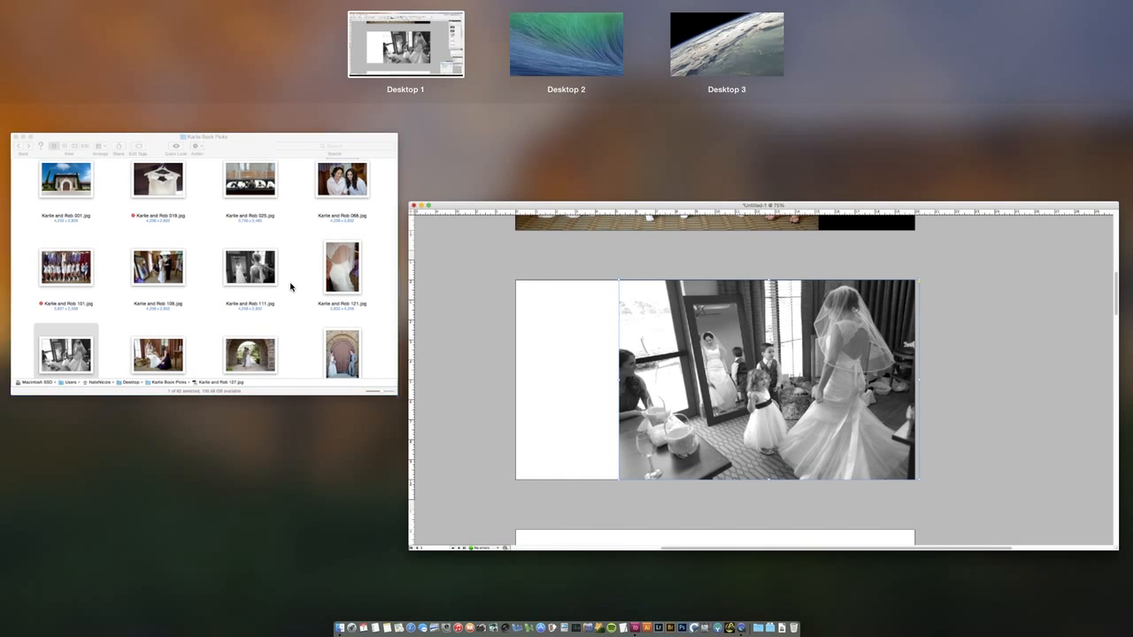
{"action": "left_click_drag", "start_coordinate": [424, 33], "coordinate": [958, 59]}
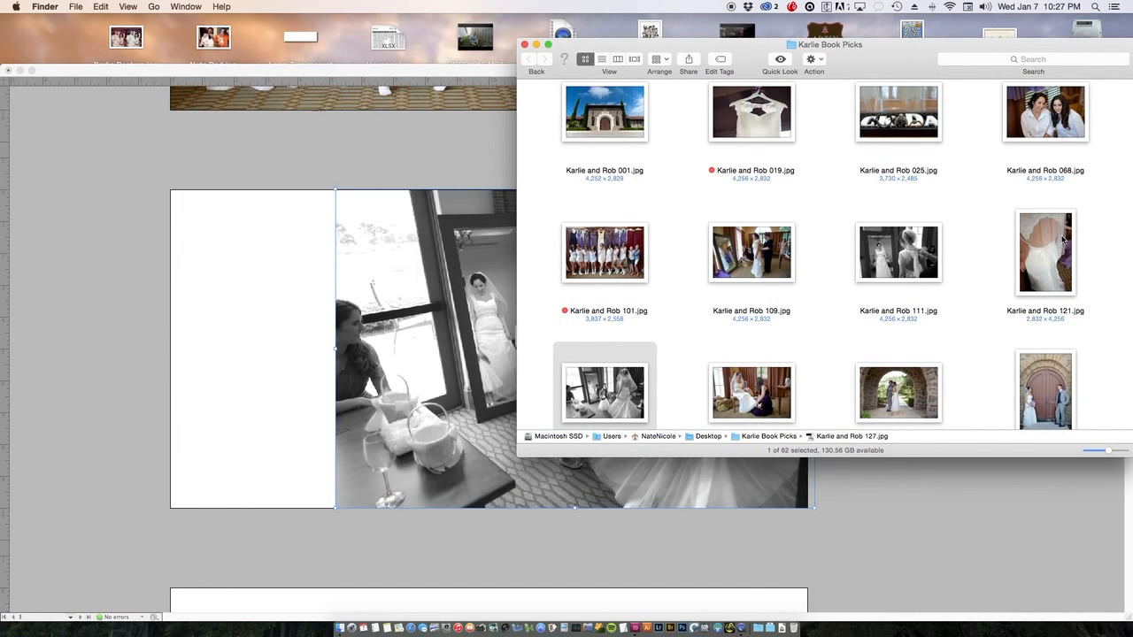
{"action": "left_click_drag", "start_coordinate": [1064, 240], "coordinate": [226, 238]}
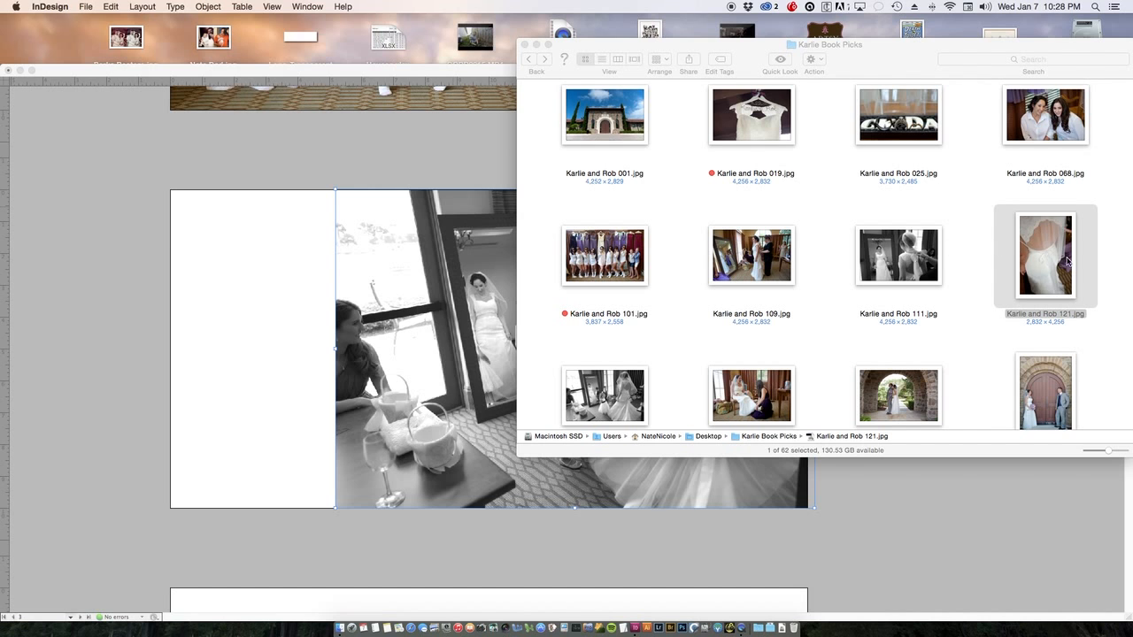
{"action": "left_click_drag", "start_coordinate": [1067, 261], "coordinate": [283, 279]}
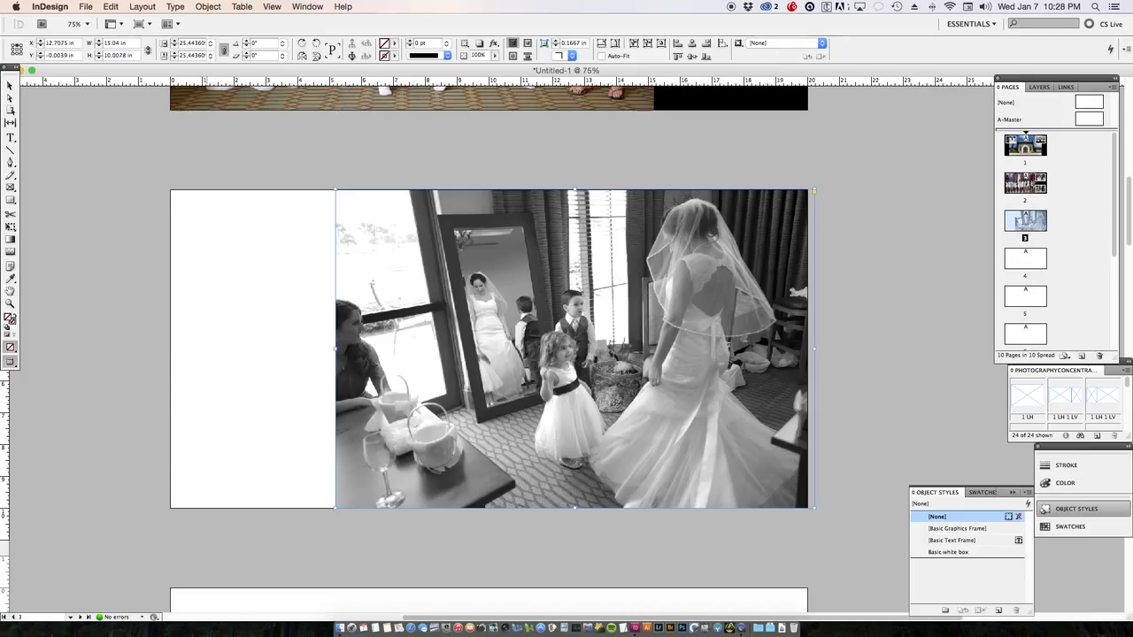
{"action": "left_click", "coordinate": [199, 206]}
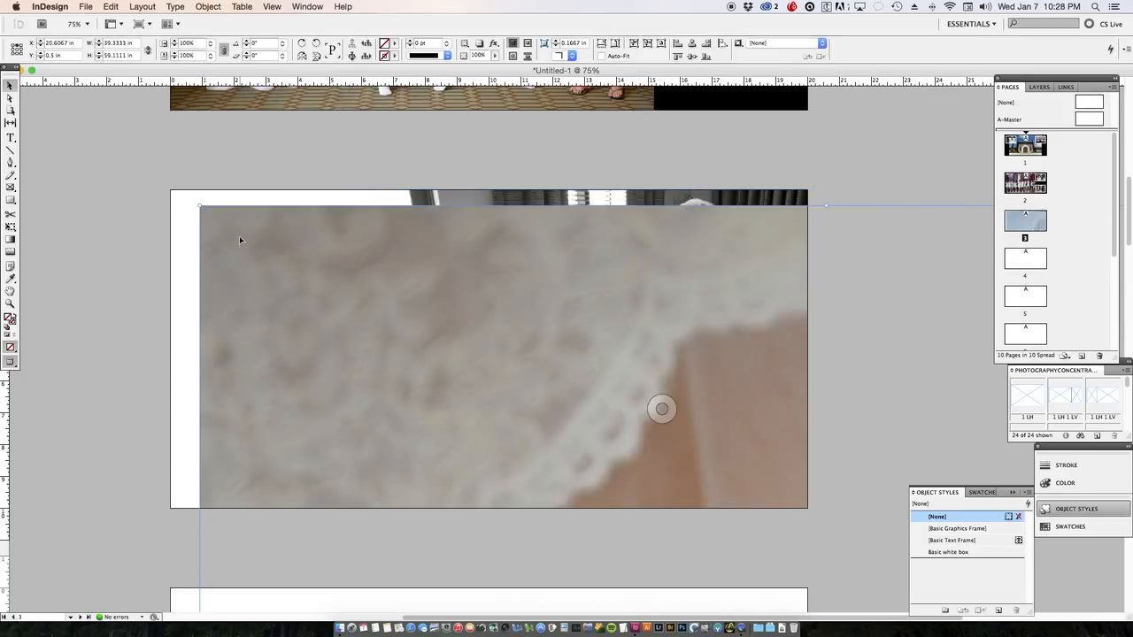
{"action": "key", "text": "super+minus"}
{"action": "key", "text": "super+minus"}
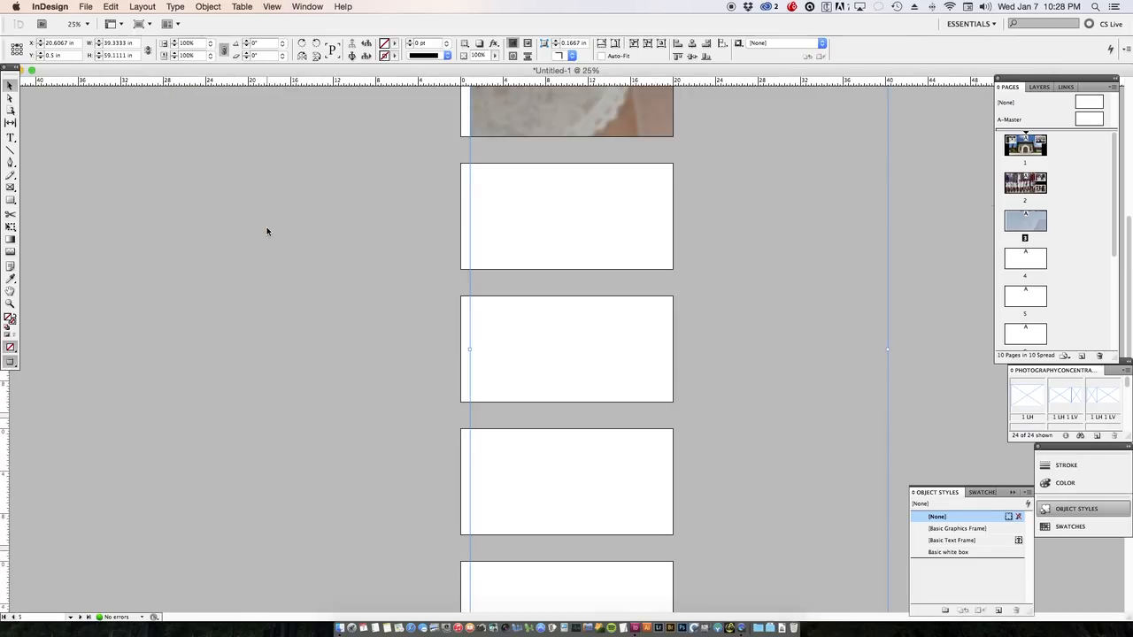
- Scale the portrait dress photo proportionally to 17% and align it with page 3's left edge, filling the page height
{"action": "key", "text": "super+minus"}
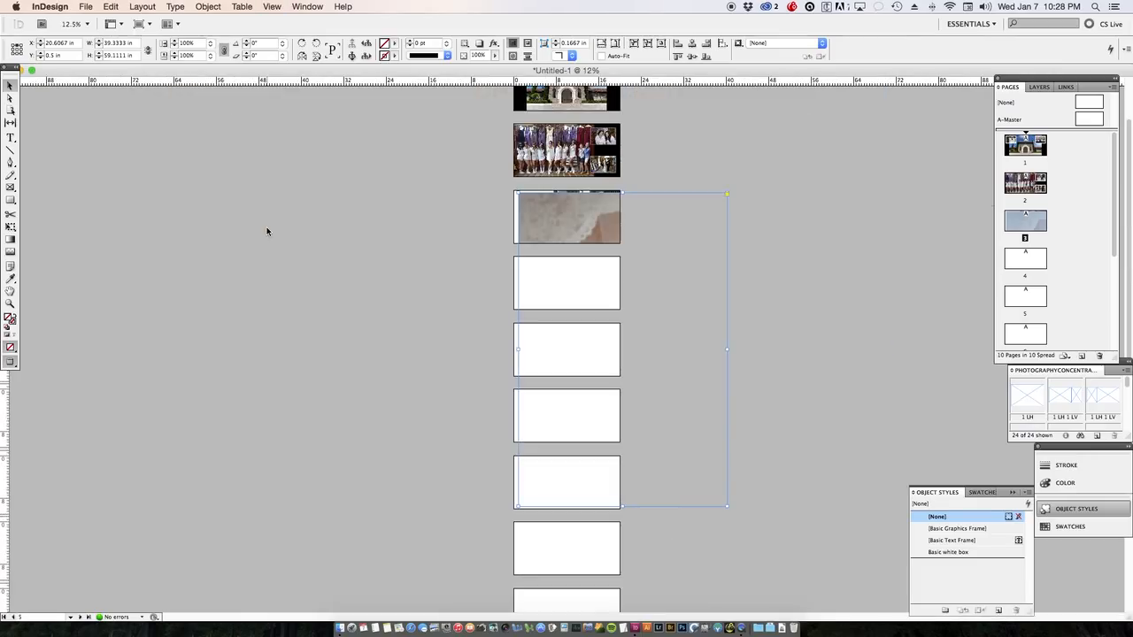
{"action": "left_click_drag", "start_coordinate": [520, 198], "coordinate": [553, 245]}
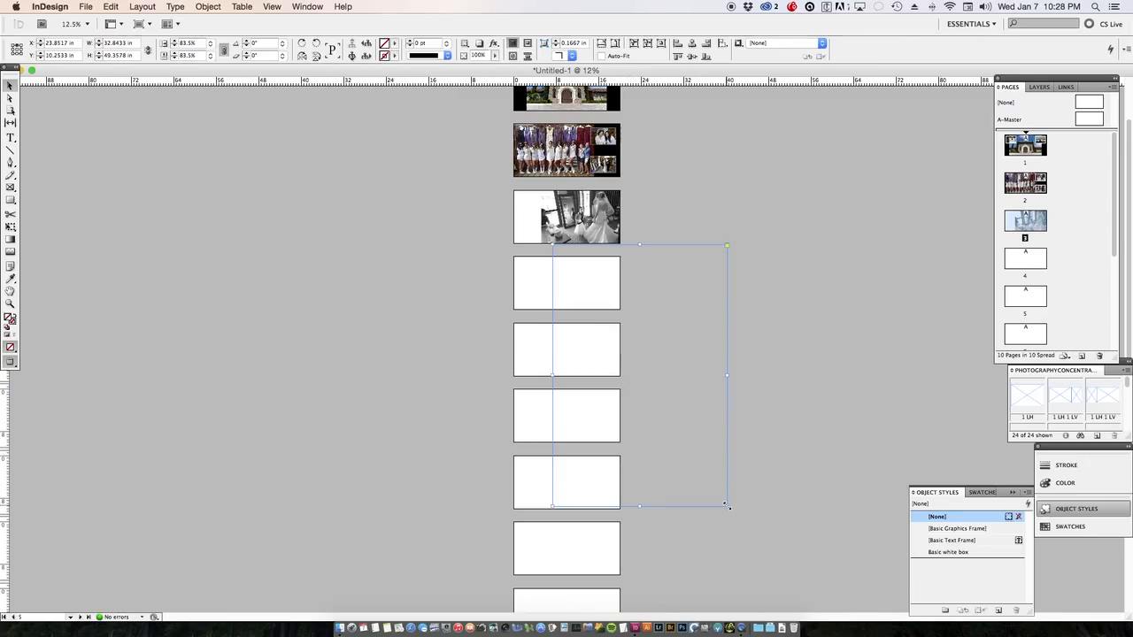
{"action": "left_click_drag", "start_coordinate": [726, 504], "coordinate": [541, 217]}
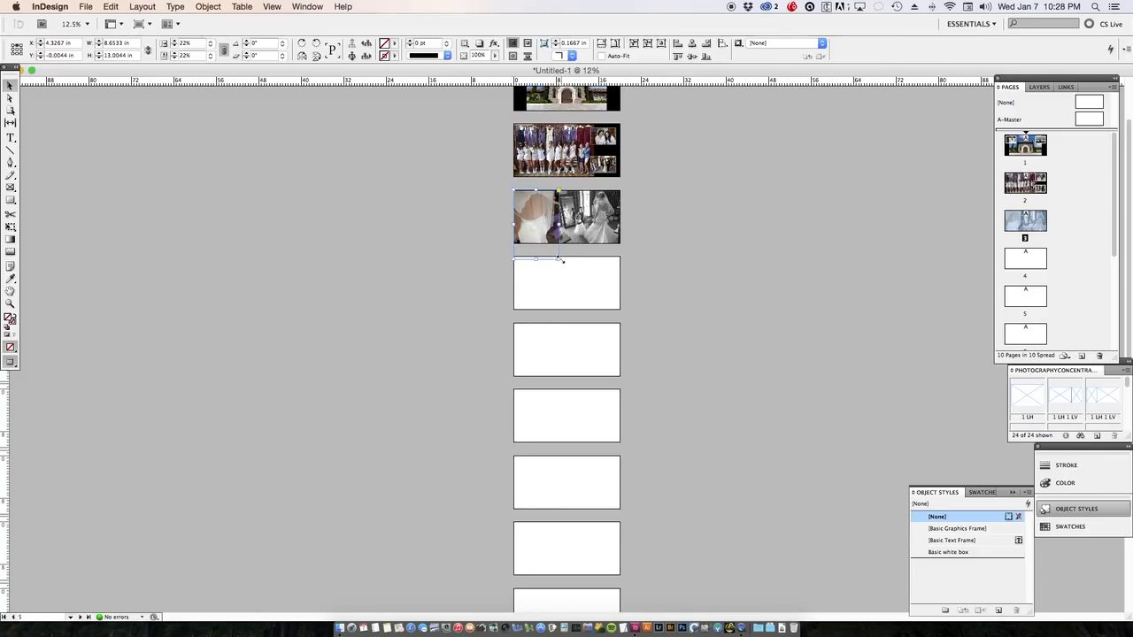
{"action": "left_click_drag", "start_coordinate": [562, 261], "coordinate": [552, 246]}
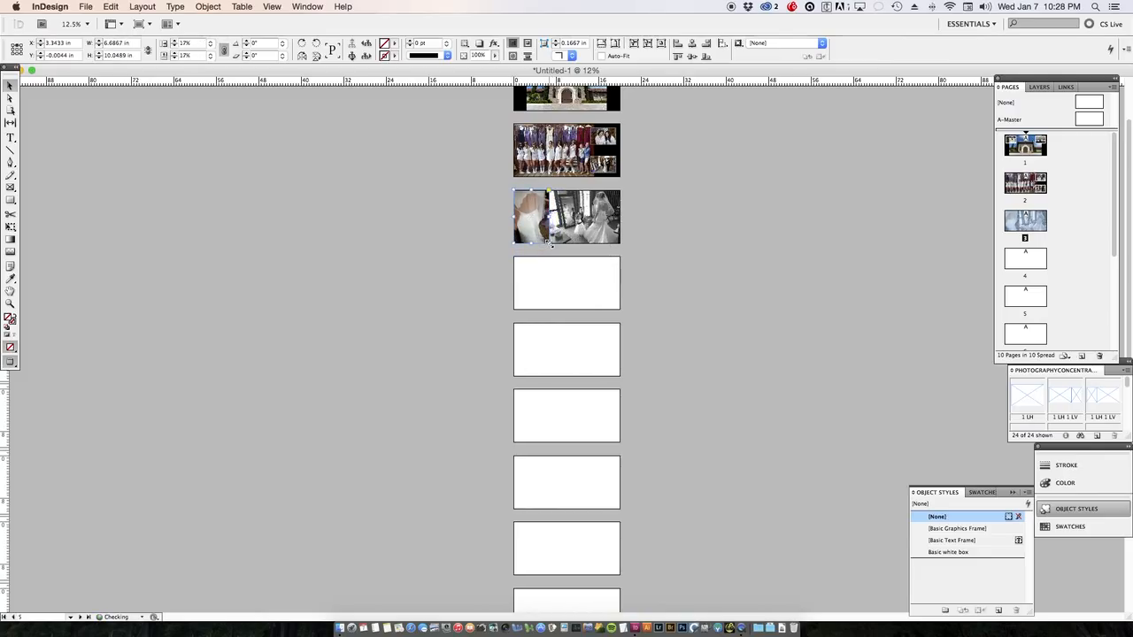
{"action": "key", "text": "super+equal"}
{"action": "key", "text": "super+equal"}
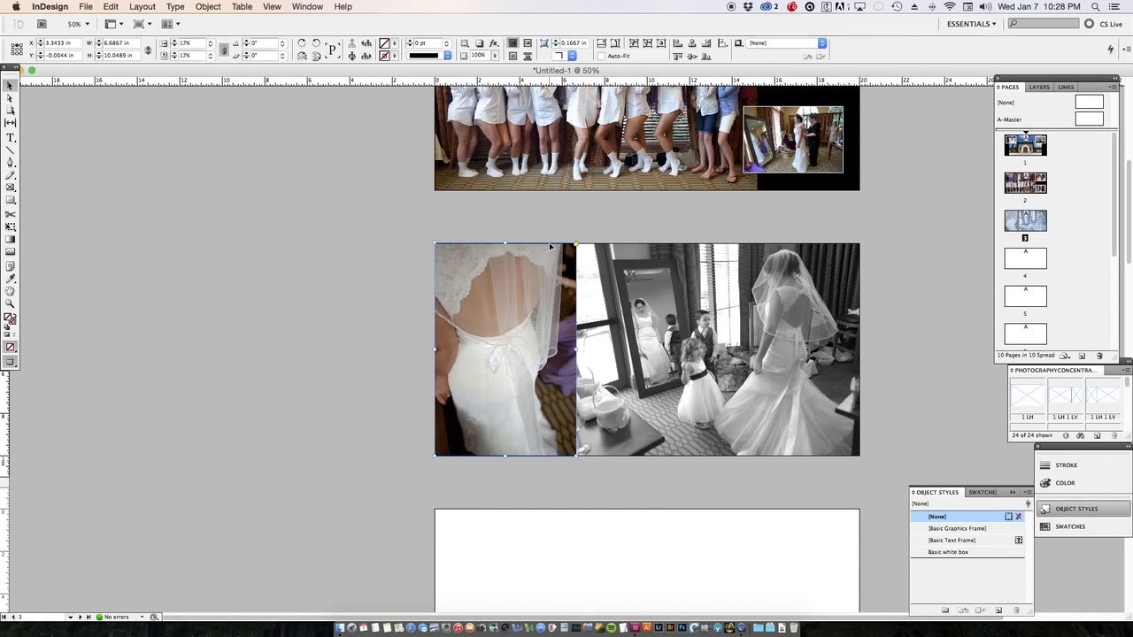
{"action": "scroll", "coordinate": [803, 330], "scroll_direction": "right", "scroll_amount": 3}
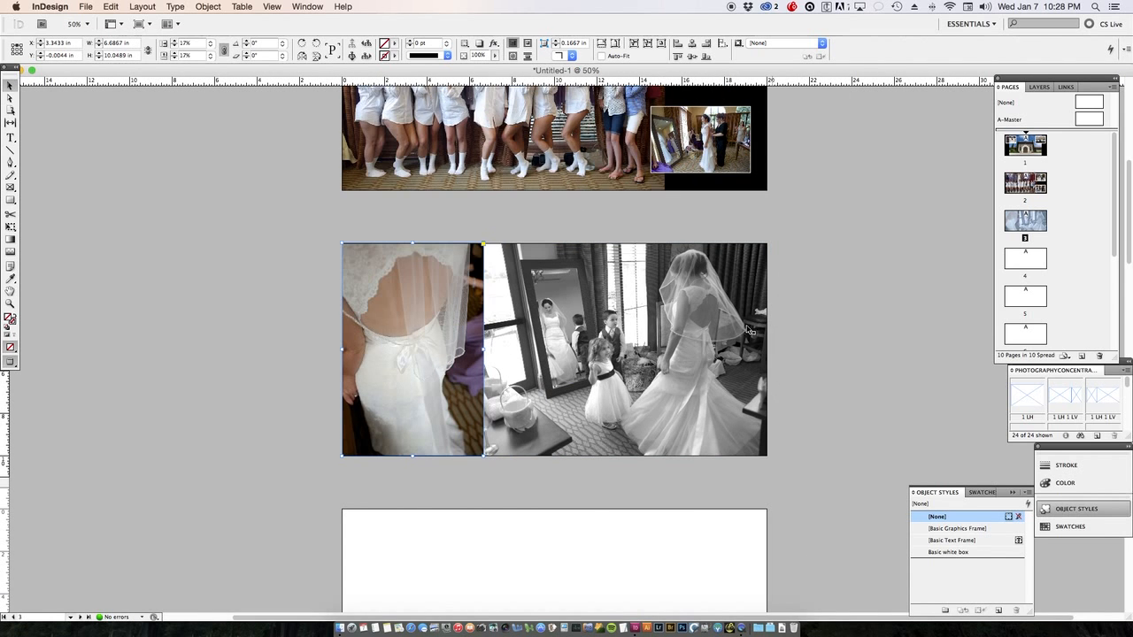
- Show the margin guides, shift the black-and-white photo right to about X 13.05 in, and set the dress photo flush with page 3's left edge
{"action": "left_click_drag", "start_coordinate": [599, 325], "coordinate": [442, 324]}
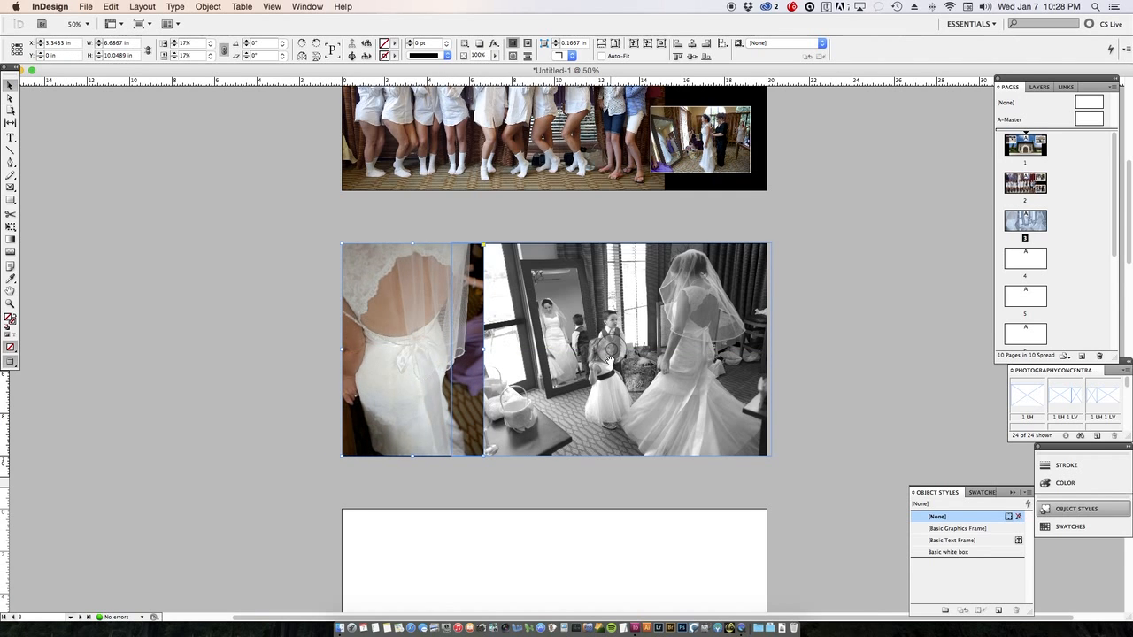
{"action": "key", "text": "w"}
{"action": "left_click_drag", "start_coordinate": [628, 379], "coordinate": [630, 379]}
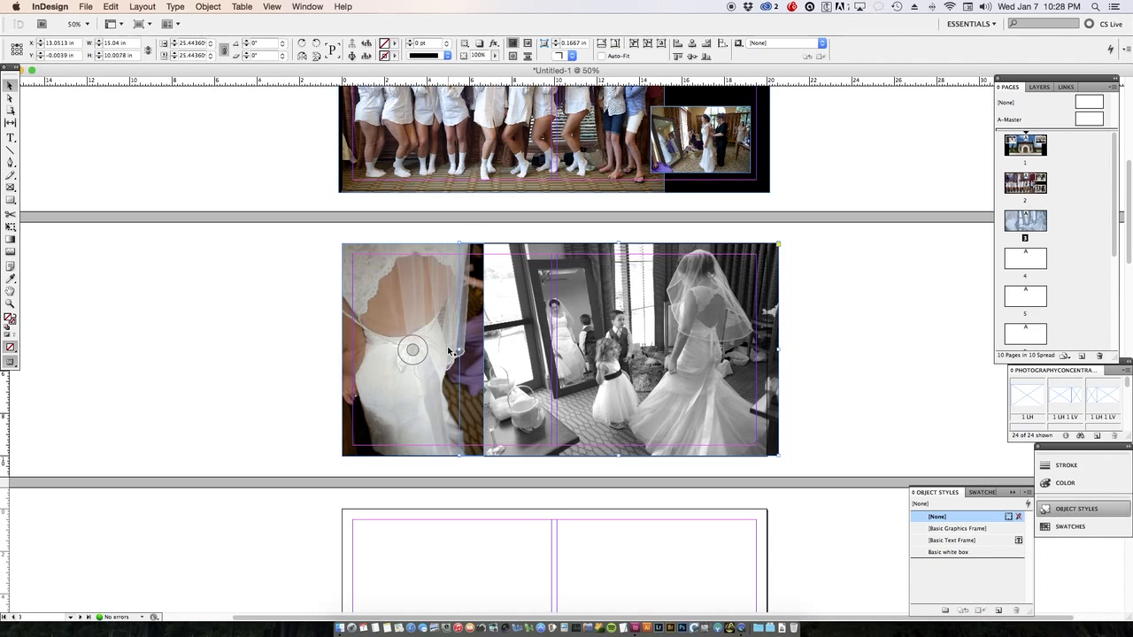
{"action": "left_click_drag", "start_coordinate": [439, 368], "coordinate": [395, 372]}
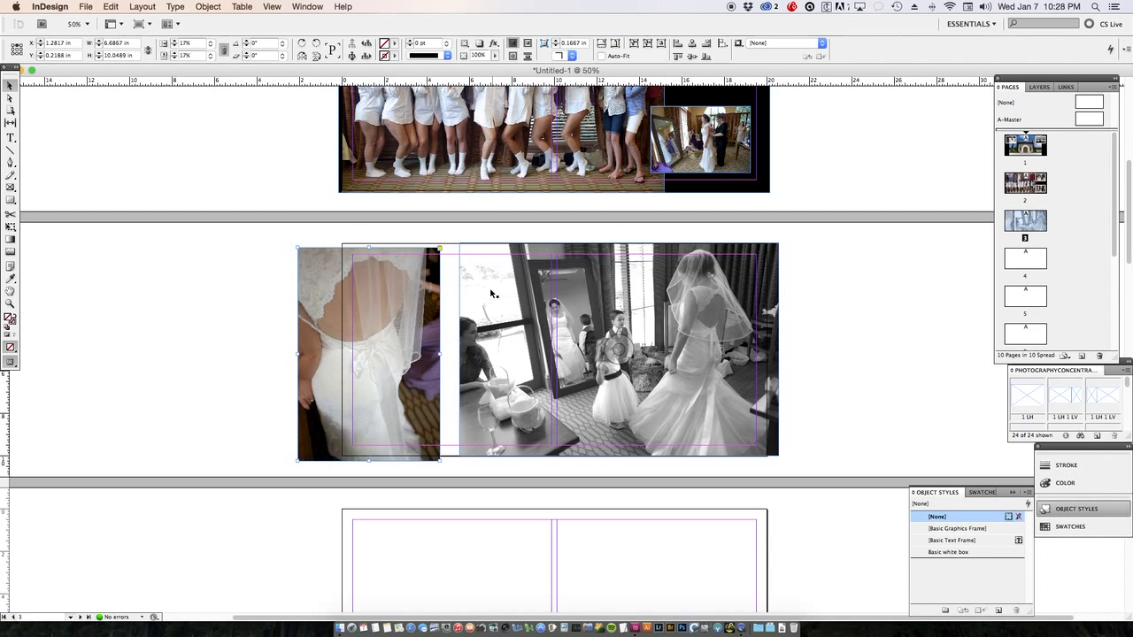
{"action": "left_click_drag", "start_coordinate": [415, 289], "coordinate": [460, 283]}
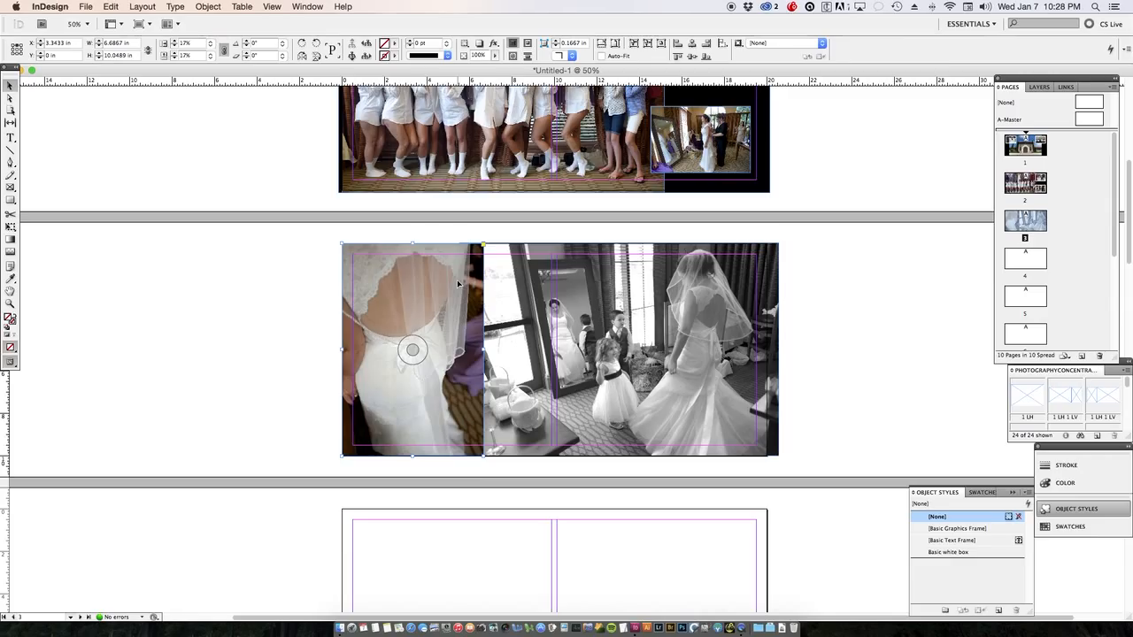
- Try the dress photo behind and in front of the black-and-white photo several times, ending with it in front
{"action": "key", "text": "shift+super+["}
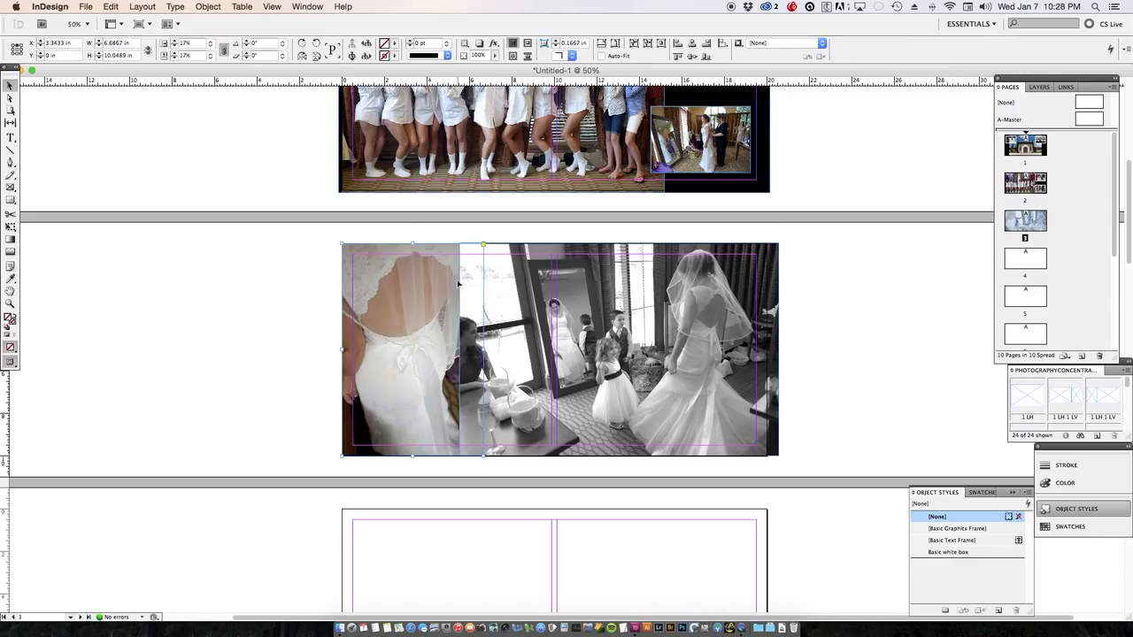
{"action": "key", "text": "shift+super+]"}
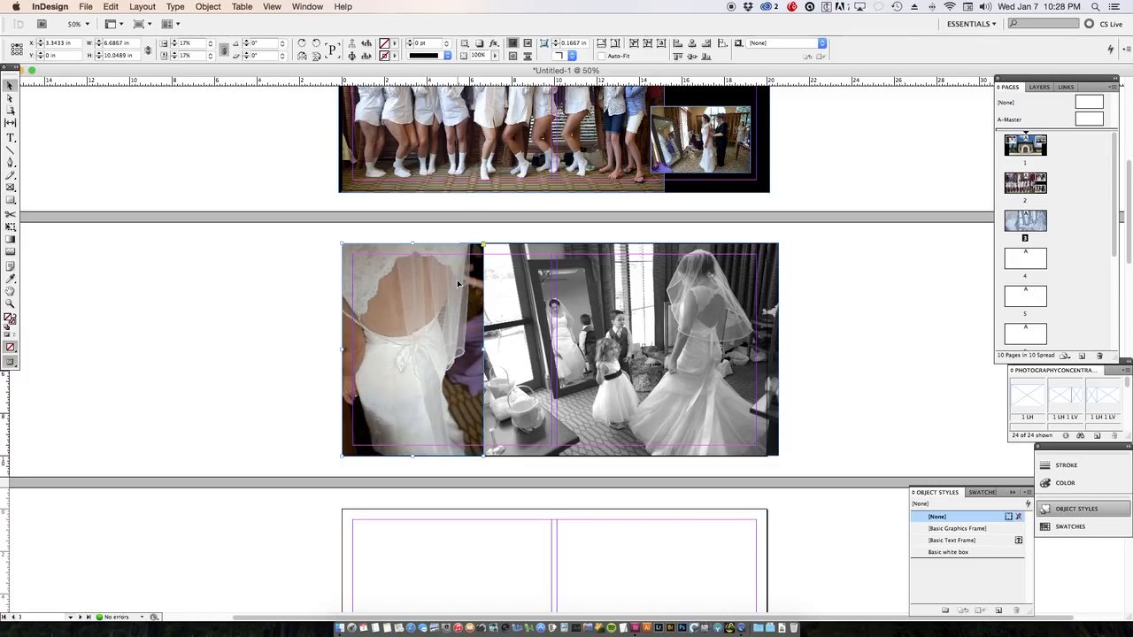
{"action": "key", "text": "shift+super+["}
{"action": "key", "text": "shift+super+]"}
{"action": "key", "text": "shift+super+["}
{"action": "key", "text": "shift+super+]"}
{"action": "key", "text": "shift+super+["}
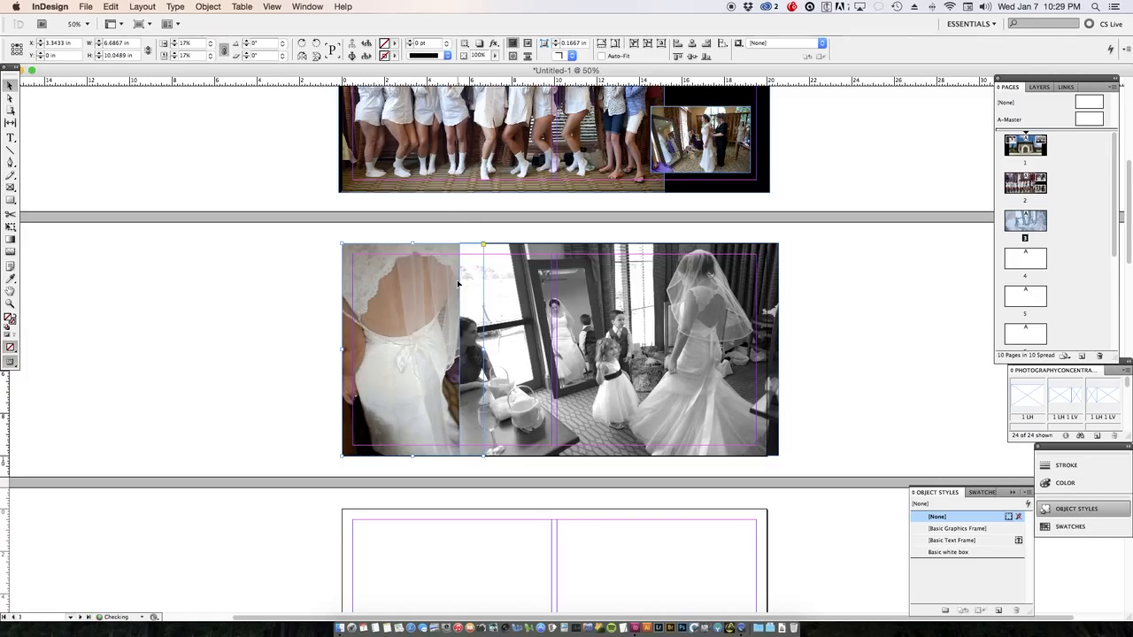
{"action": "key", "text": "shift+super+]"}
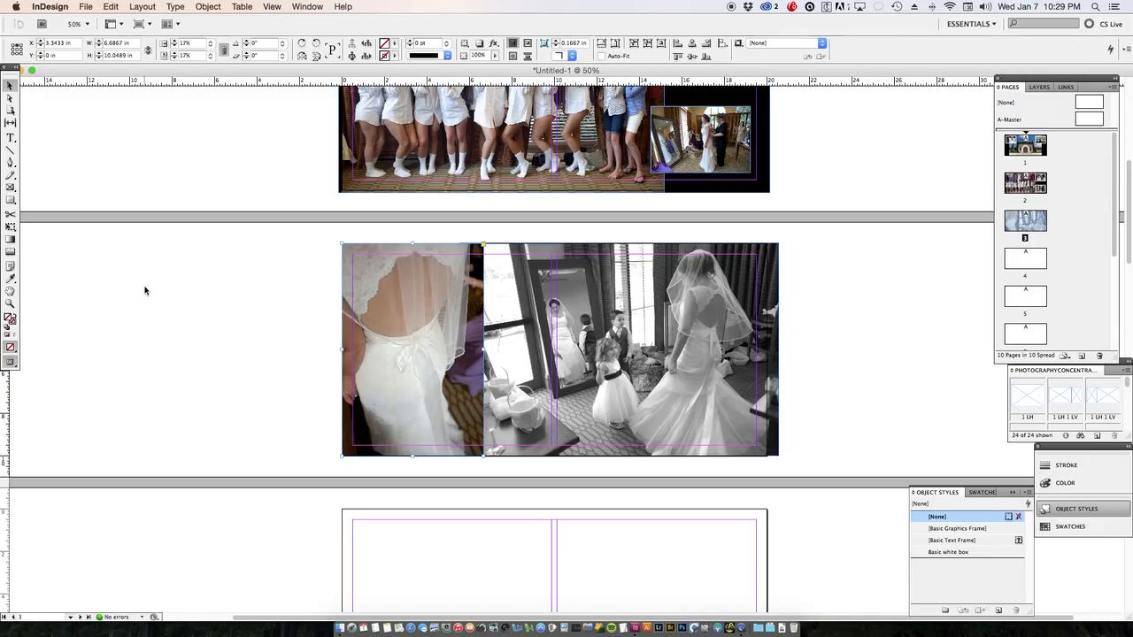
{"action": "left_click", "coordinate": [228, 297]}
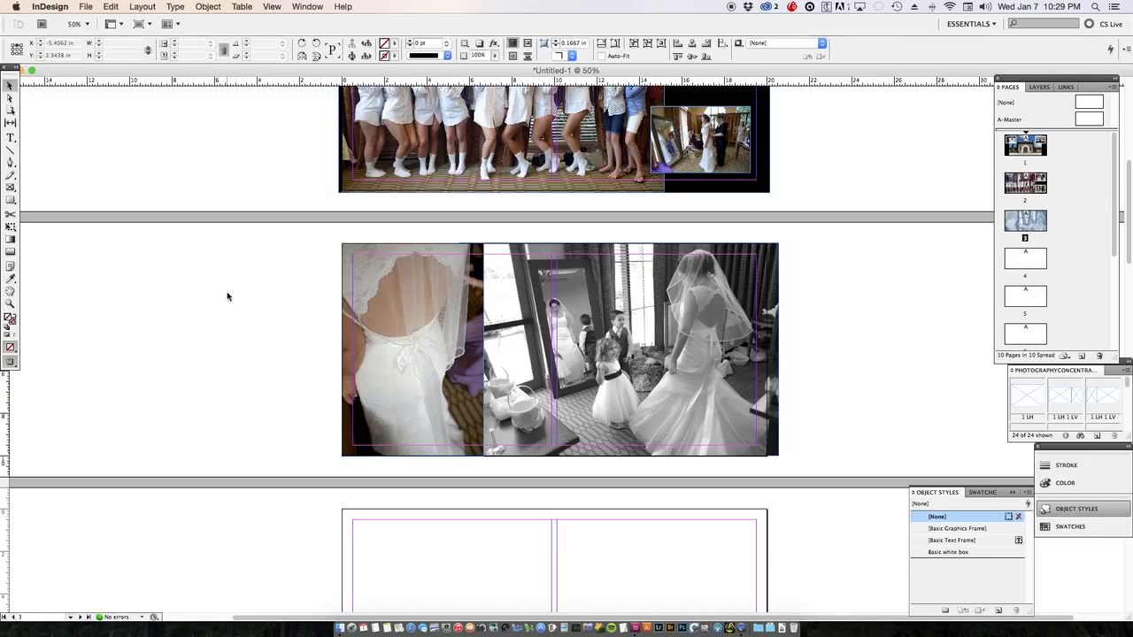
- Crop the right side of the dress photo's frame to a width of about 6.375 in
{"action": "left_click", "coordinate": [458, 327]}
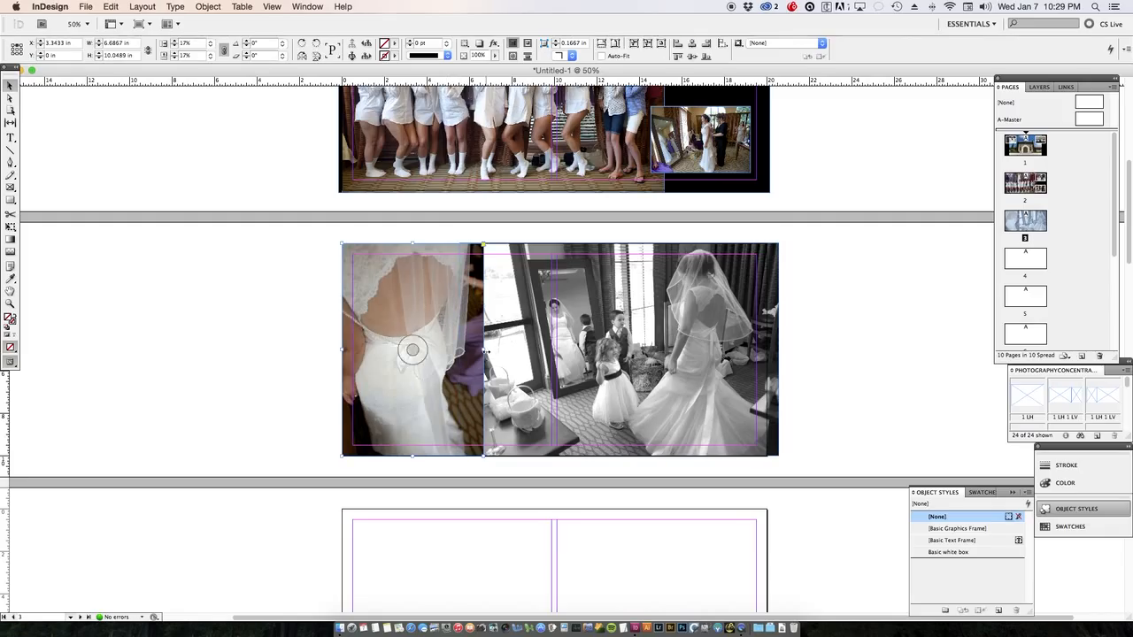
{"action": "left_click_drag", "start_coordinate": [484, 350], "coordinate": [474, 350]}
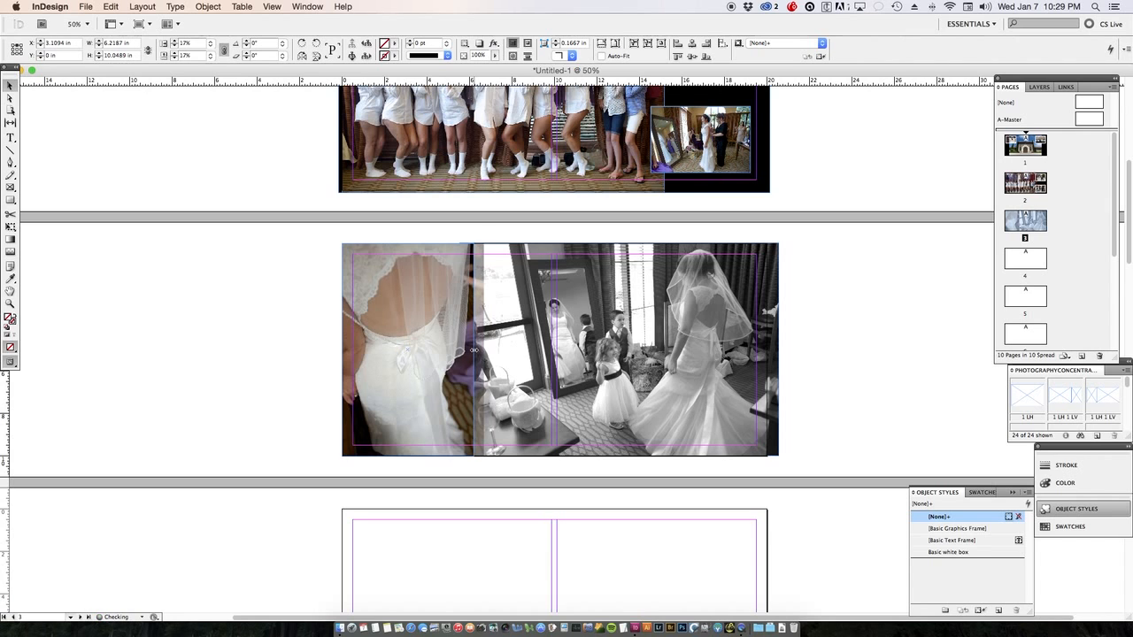
{"action": "left_click", "coordinate": [335, 352]}
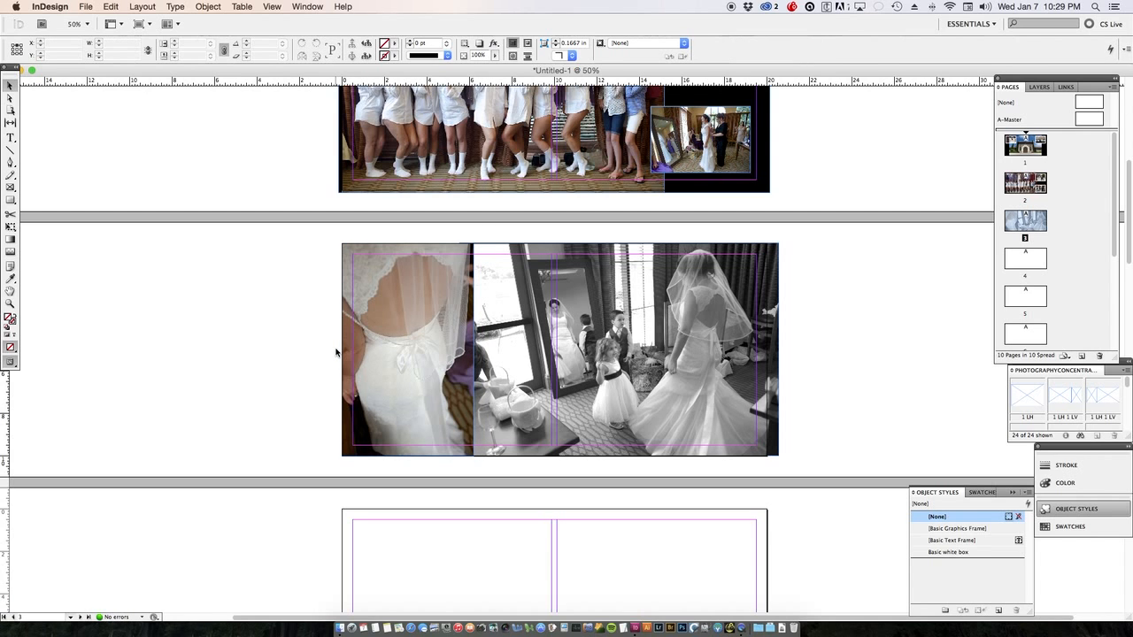
{"action": "left_click", "coordinate": [451, 352]}
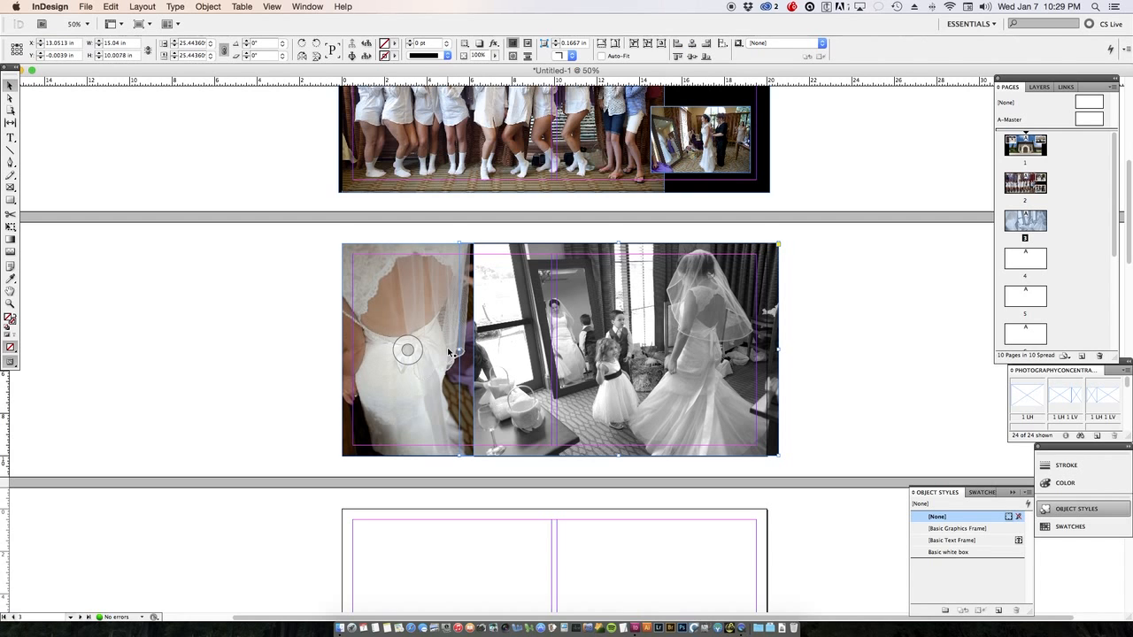
{"action": "left_click", "coordinate": [448, 352]}
{"action": "left_click_drag", "start_coordinate": [474, 349], "coordinate": [477, 350]}
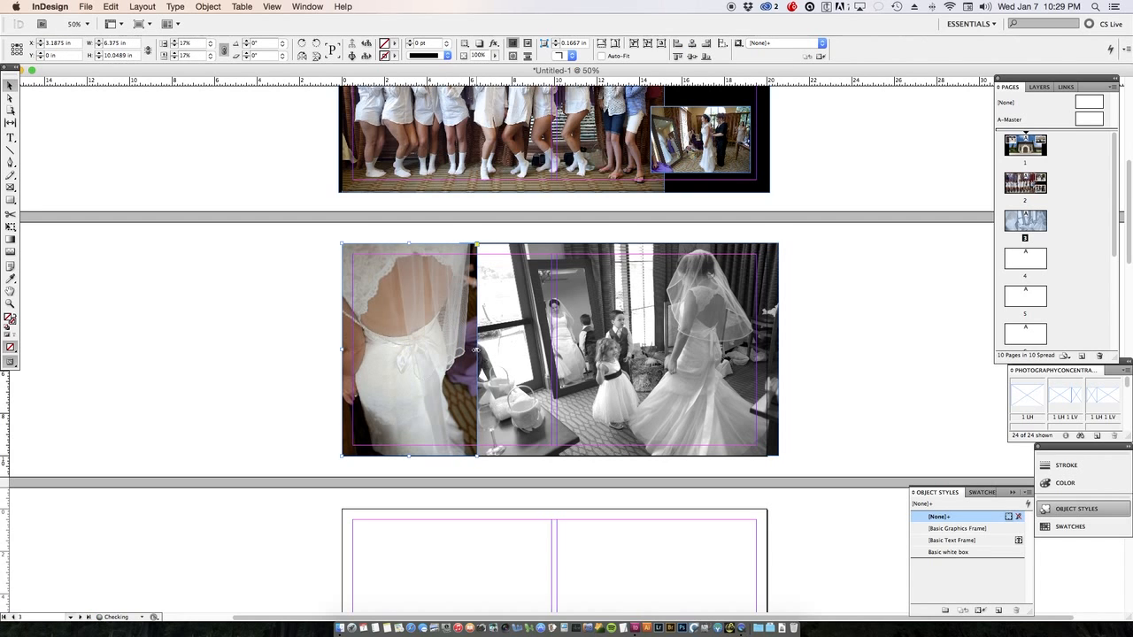
{"action": "left_click", "coordinate": [265, 330]}
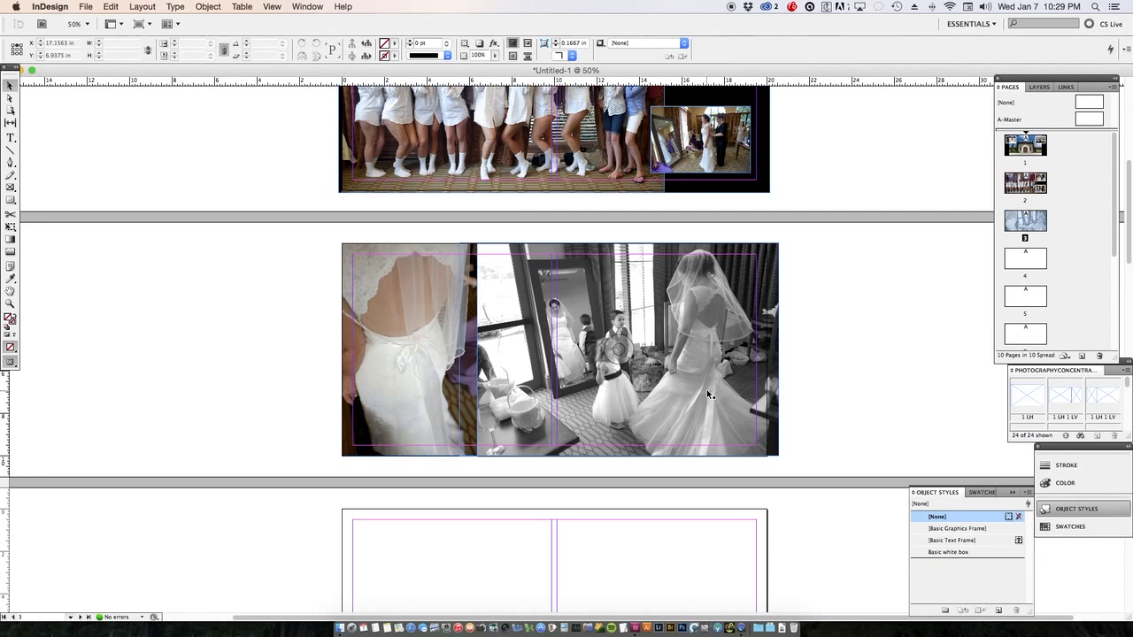
- Nudge the black-and-white photo slightly farther right and widen the dress photo's frame to about 6.66 in
{"action": "left_click_drag", "start_coordinate": [707, 389], "coordinate": [713, 396]}
{"action": "left_click", "coordinate": [442, 389]}
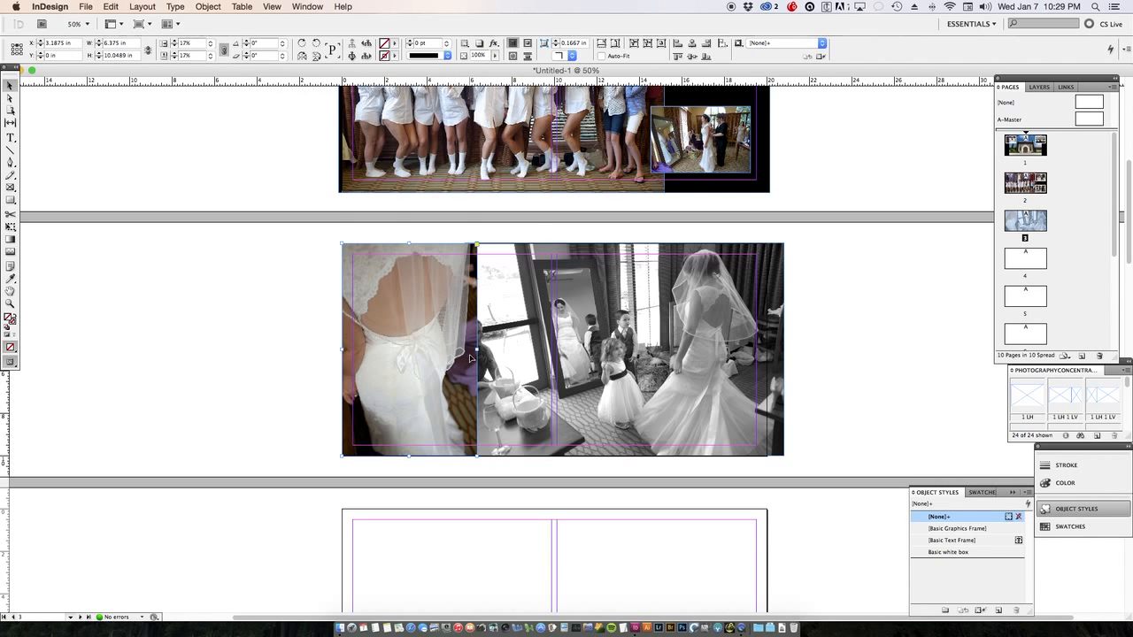
{"action": "mouse_move", "coordinate": [477, 351]}
{"action": "left_mouse_down"}
{"action": "mouse_move", "coordinate": [522, 354]}
{"action": "mouse_move", "coordinate": [482, 352]}
{"action": "left_mouse_up"}
{"action": "left_click", "coordinate": [210, 336]}
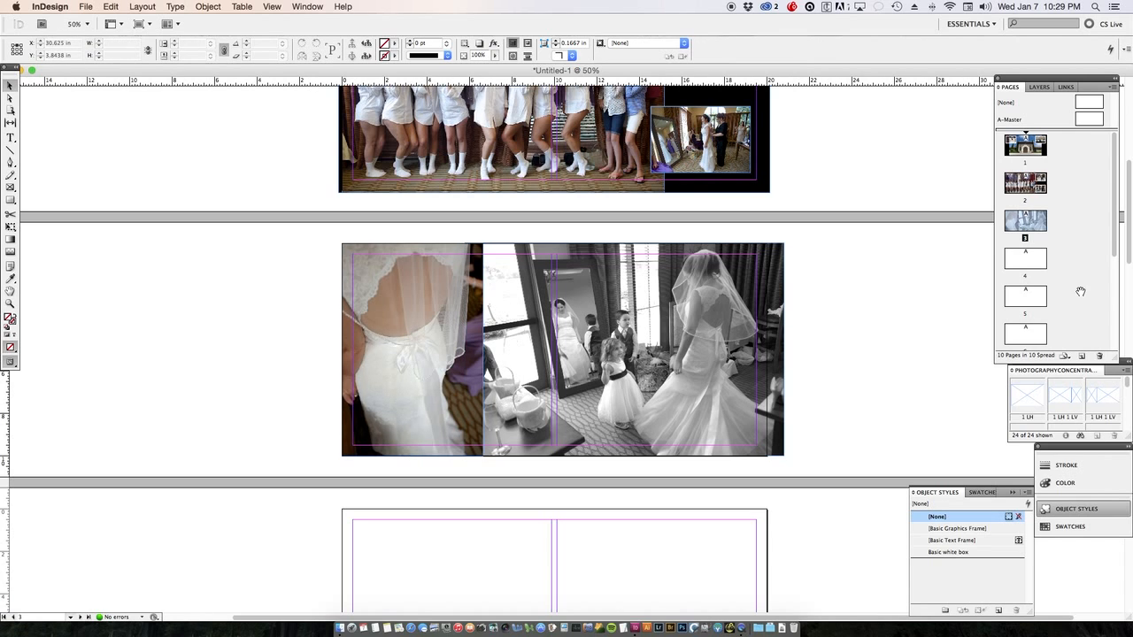
- Switch to the Finder photo folder to look over the remaining photos, and return to the InDesign layout
{"action": "mouse_move", "coordinate": [1, 635]}
{"action": "left_click", "coordinate": [982, 522]}
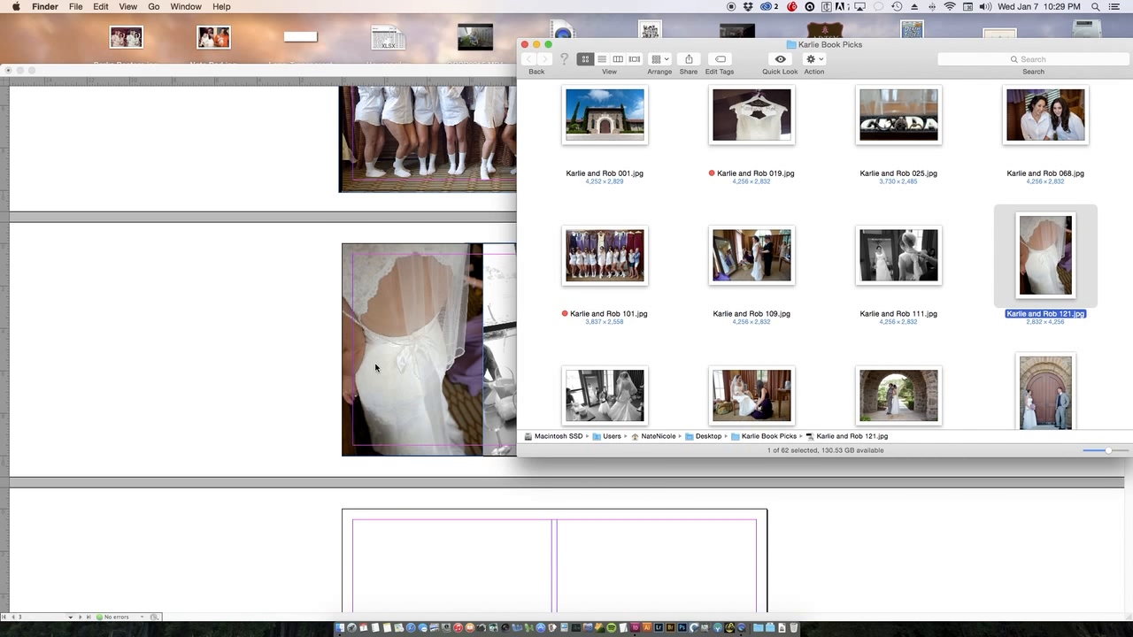
{"action": "left_click", "coordinate": [296, 366]}
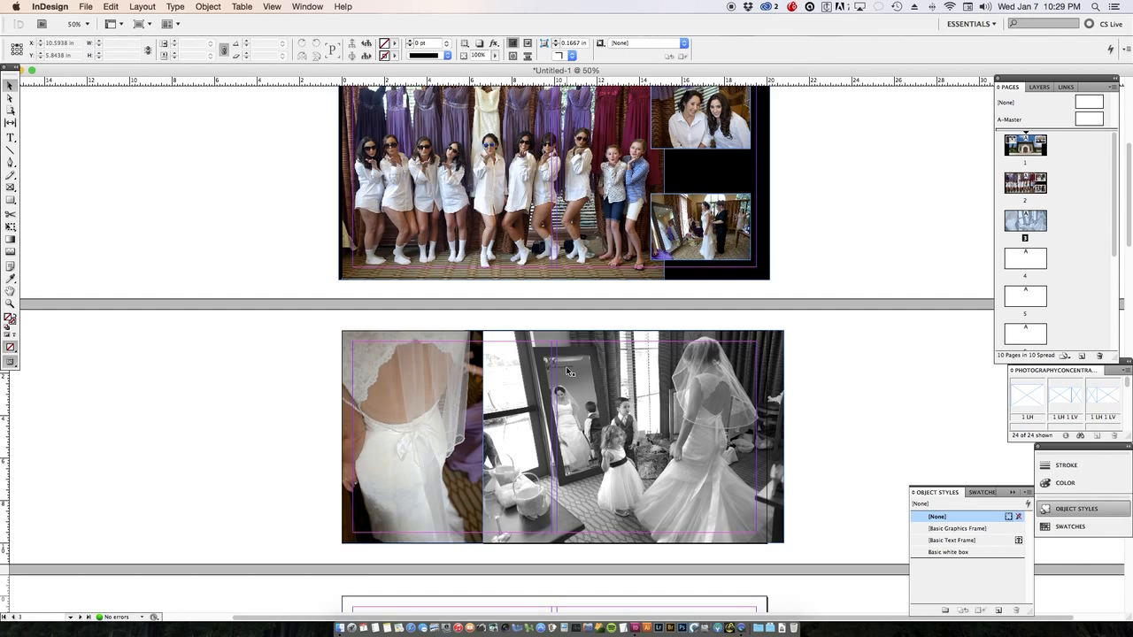
{"action": "key", "text": "ctrl+Up"}
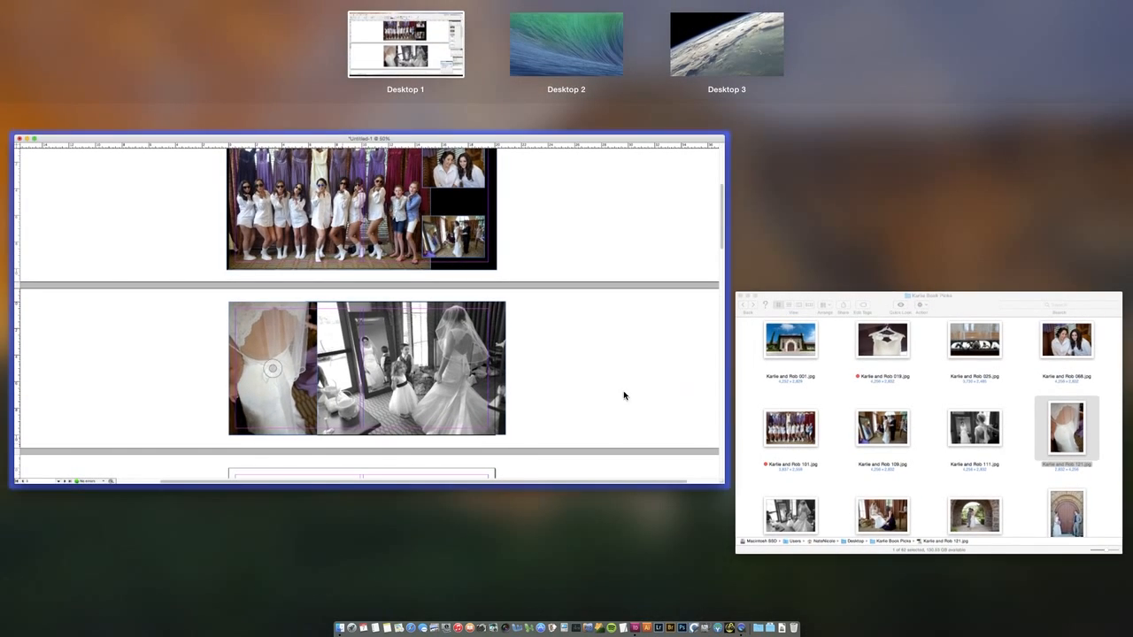
{"action": "left_click", "coordinate": [818, 468]}
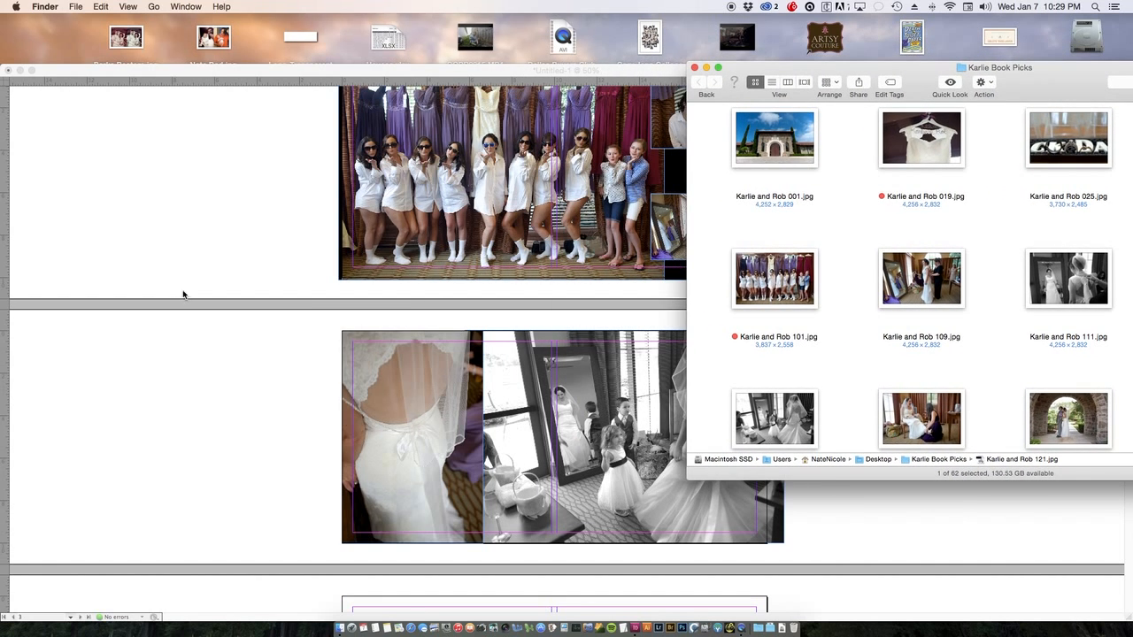
{"action": "left_click", "coordinate": [202, 256]}
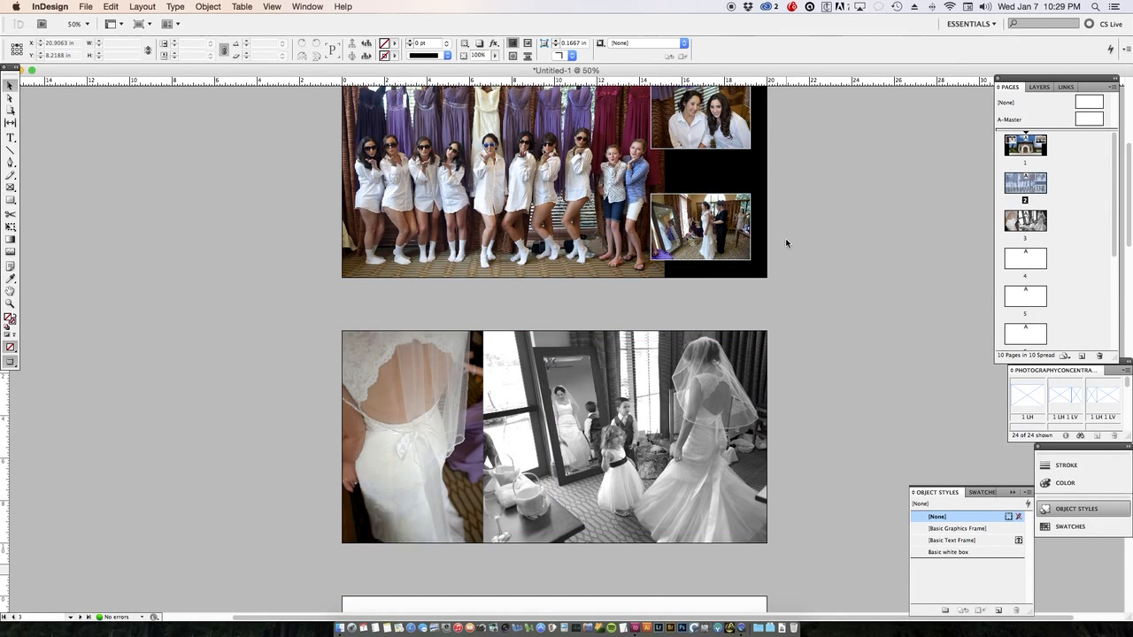
- Duplicate page 2's lower white-bordered photo onto page 3, over the seam between the two photos at about X 7.33 in, Y 0.73 in
{"action": "key", "text": "w"}
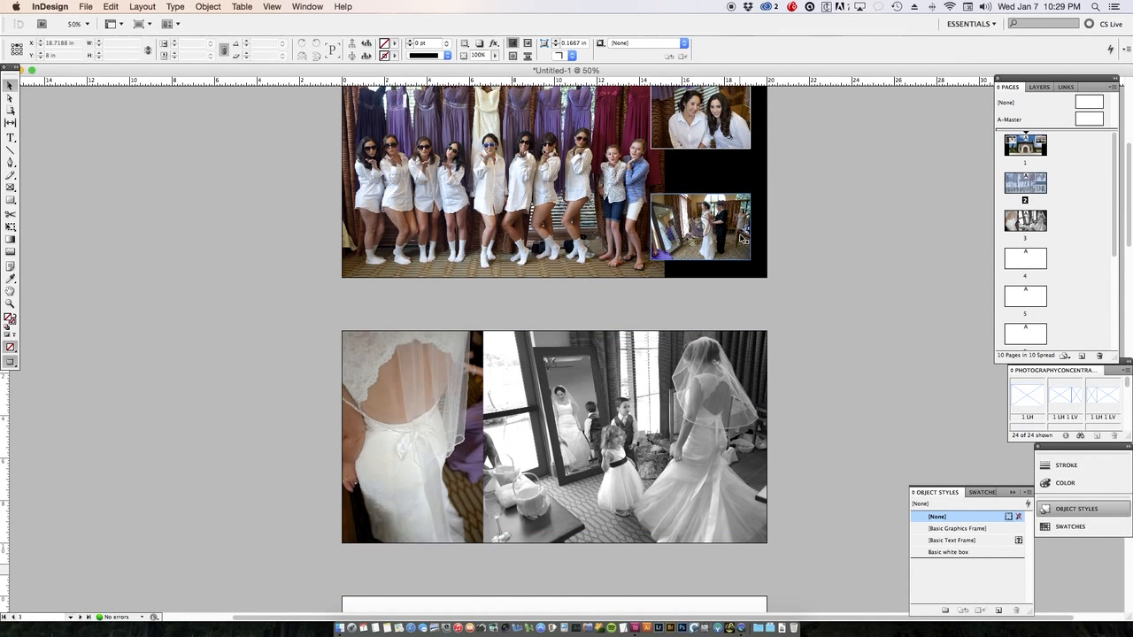
{"action": "left_click_drag", "start_coordinate": [745, 240], "coordinate": [541, 398]}
{"action": "key", "text": "w"}
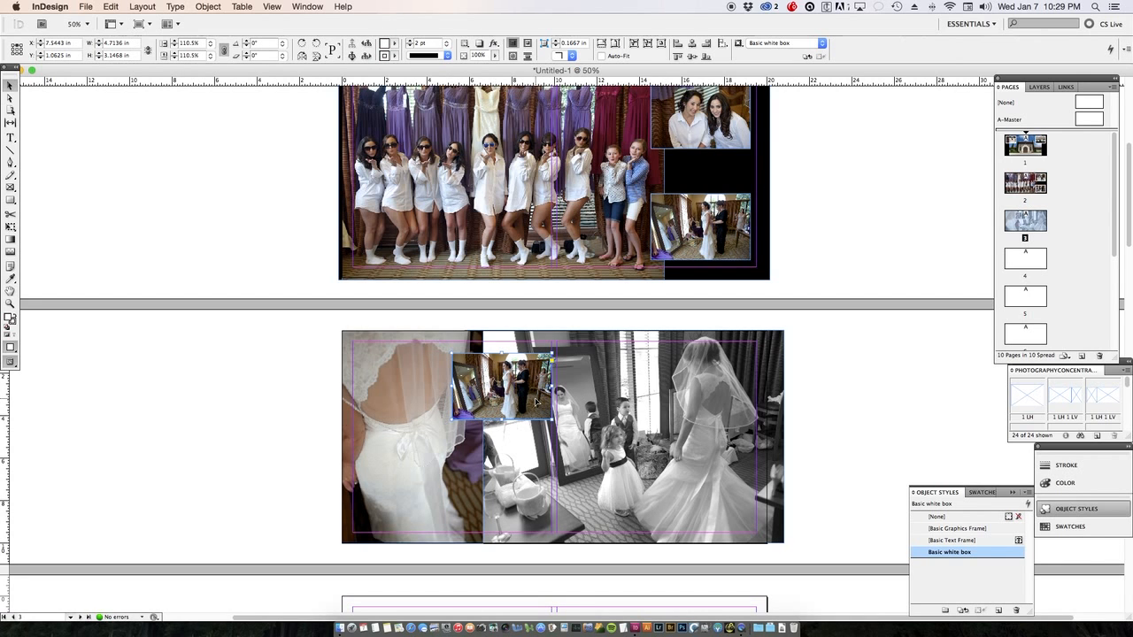
{"action": "left_click_drag", "start_coordinate": [533, 401], "coordinate": [526, 396]}
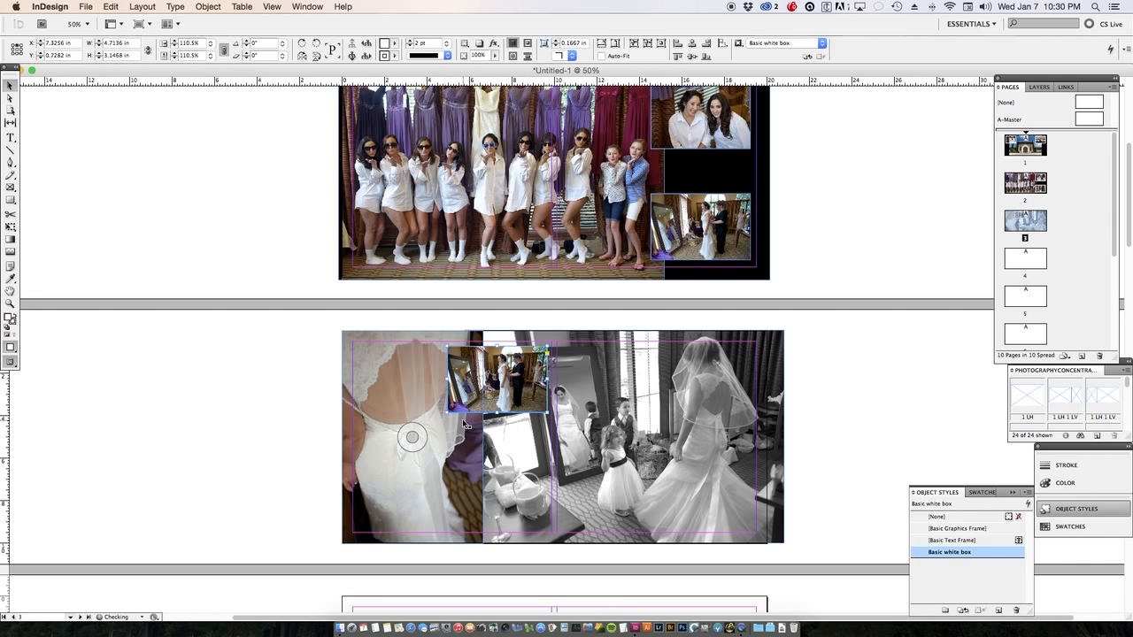
- Scale the duplicated white-bordered photo proportionally to 118%, about 5.03 by 3.36 in, and fine-tune its position at the top of page 3's seam
{"action": "left_click_drag", "start_coordinate": [447, 413], "coordinate": [442, 417]}
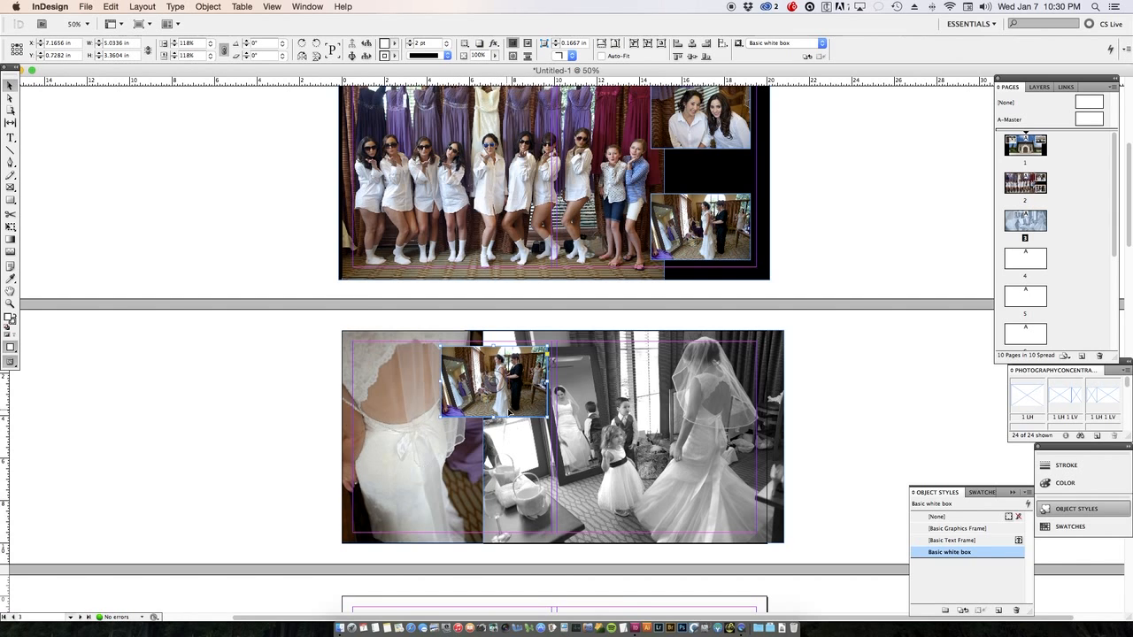
{"action": "left_click_drag", "start_coordinate": [513, 412], "coordinate": [513, 412]}
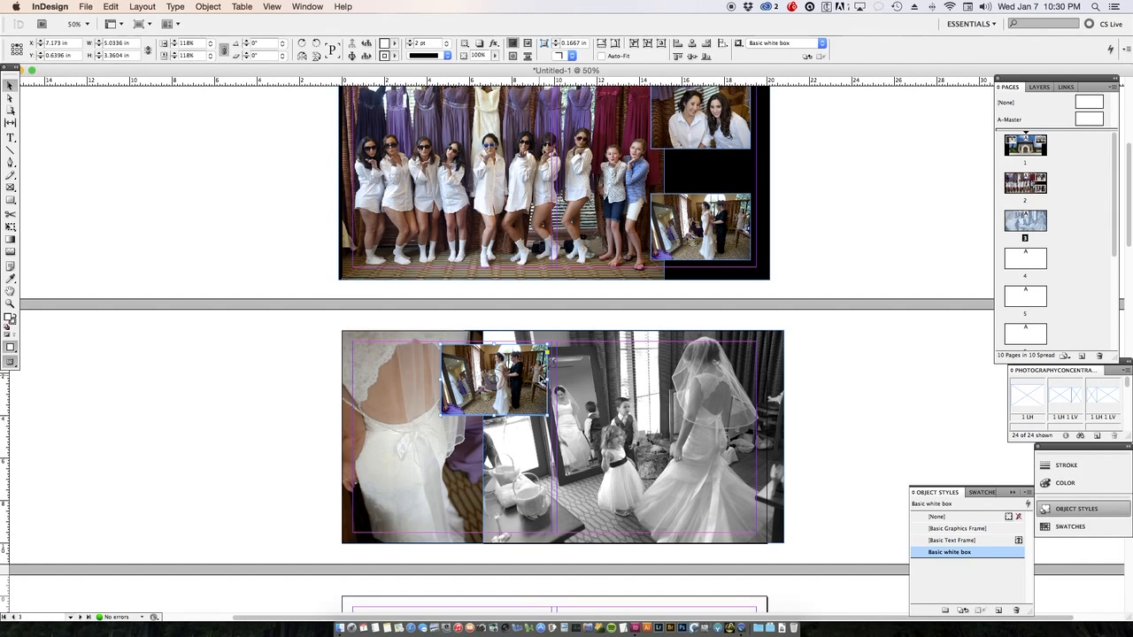
{"action": "left_click_drag", "start_coordinate": [541, 376], "coordinate": [540, 381]}
{"action": "left_click", "coordinate": [288, 387]}
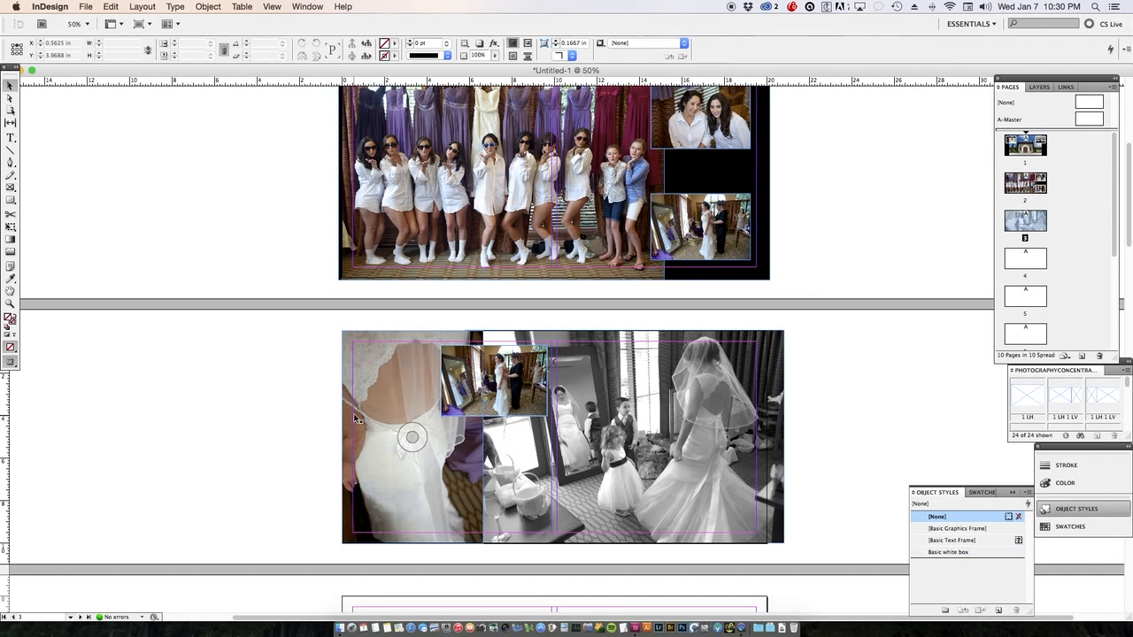
{"action": "left_click", "coordinate": [462, 472]}
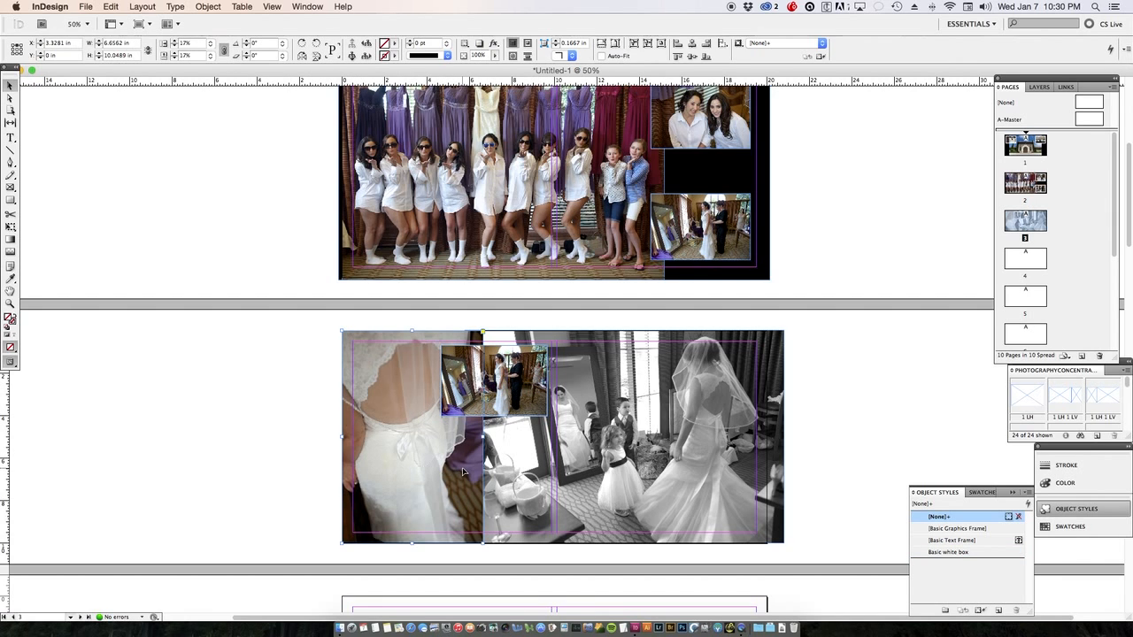
- Shift page 3's dress photo slightly left past the page edge, to about X 3.11 in, and check the spread in Preview mode
{"action": "left_click_drag", "start_coordinate": [462, 472], "coordinate": [458, 472]}
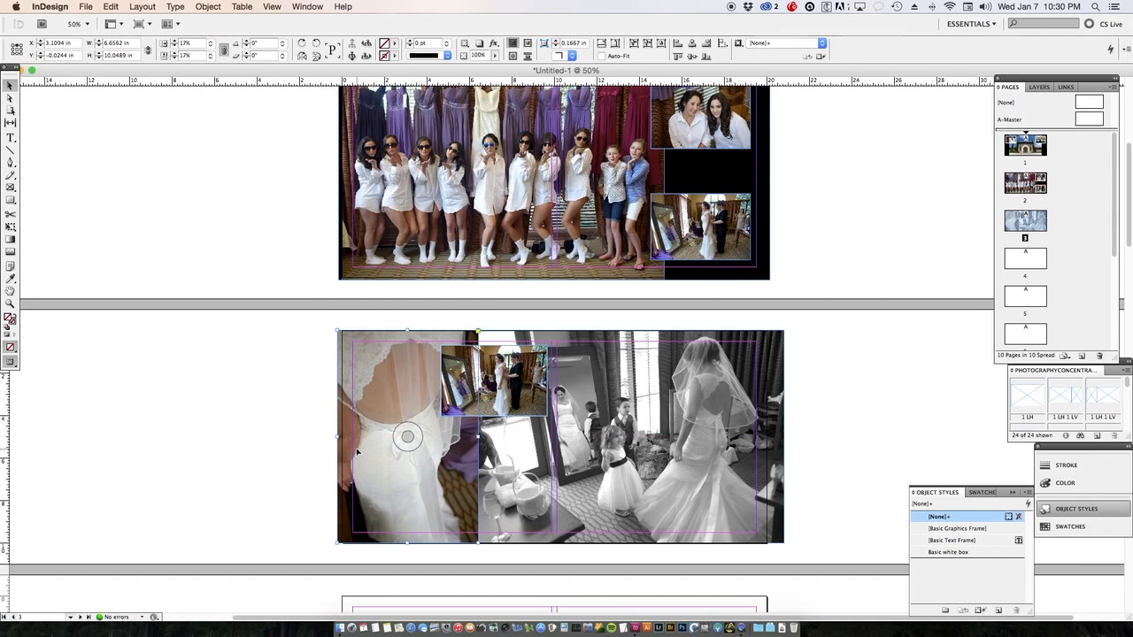
{"action": "left_click", "coordinate": [217, 412]}
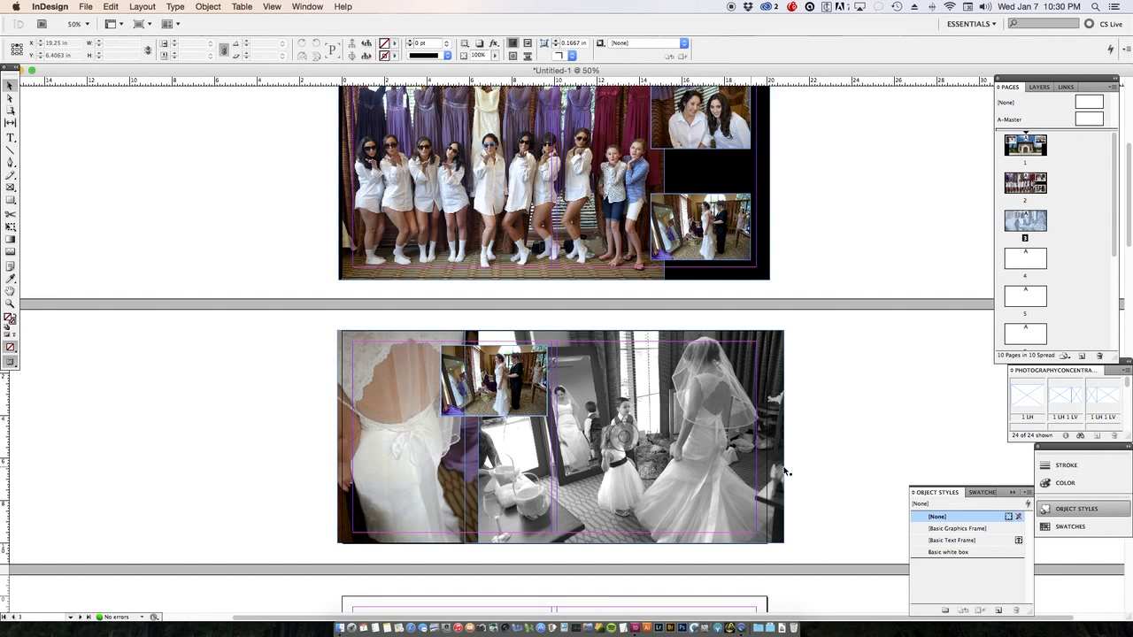
{"action": "key", "text": "w"}
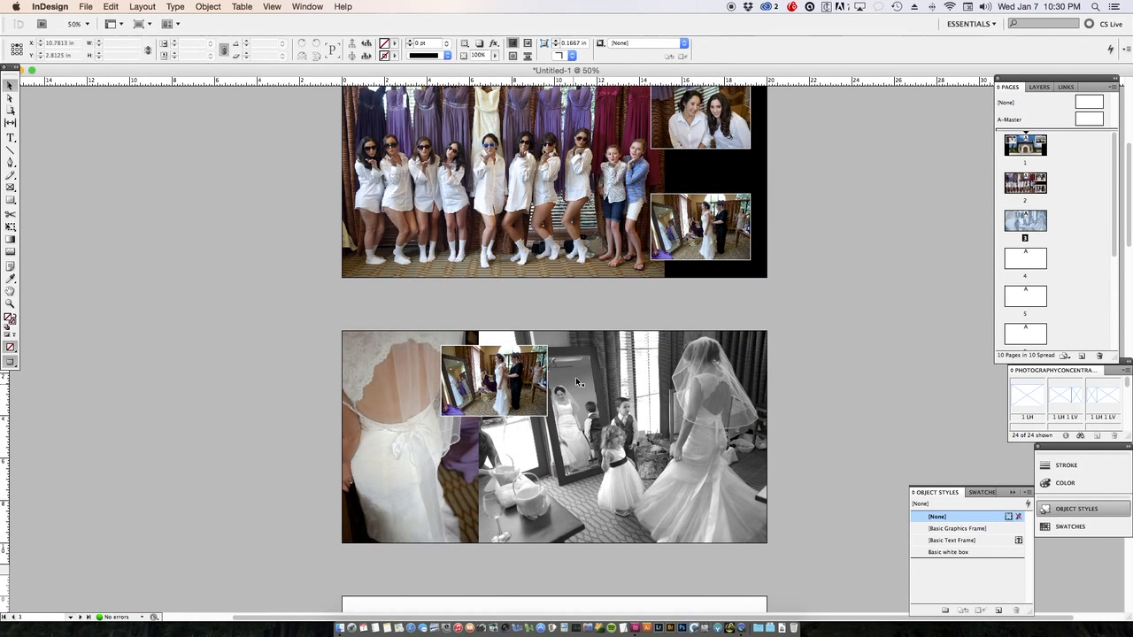
{"action": "key", "text": "w"}
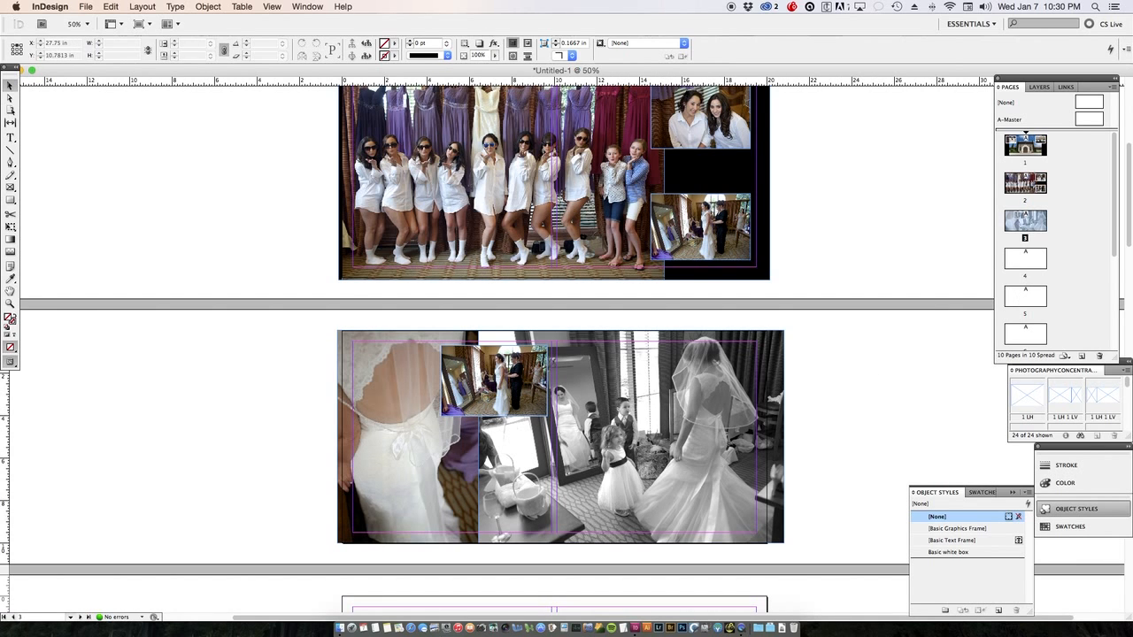
- Replace the picture in page 3's white-bordered frame with the JPG numbered 130 from the Finder photo folder, and preview the InDesign layout
{"action": "key", "text": "super+Tab"}
{"action": "left_click_drag", "start_coordinate": [923, 414], "coordinate": [509, 389]}
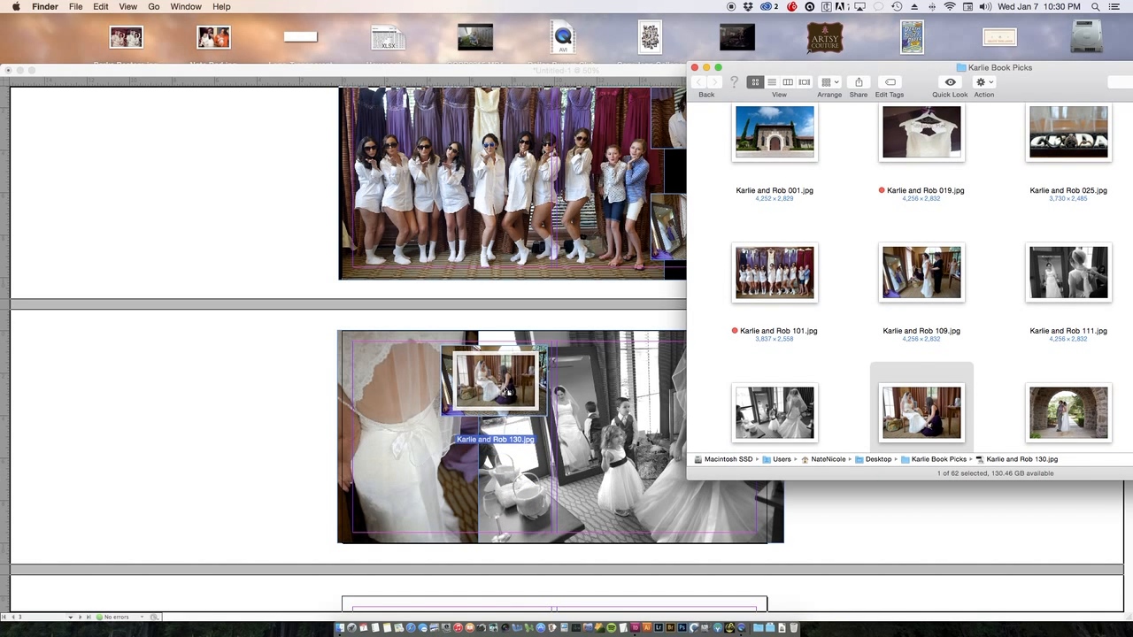
{"action": "left_click", "coordinate": [191, 392]}
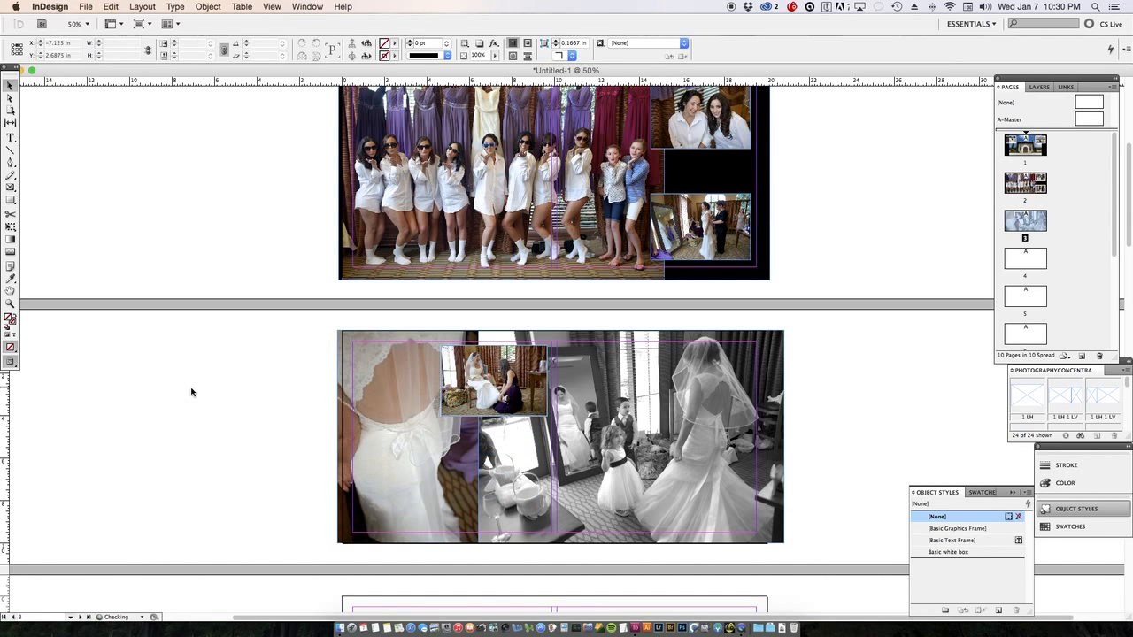
{"action": "key", "text": "w"}
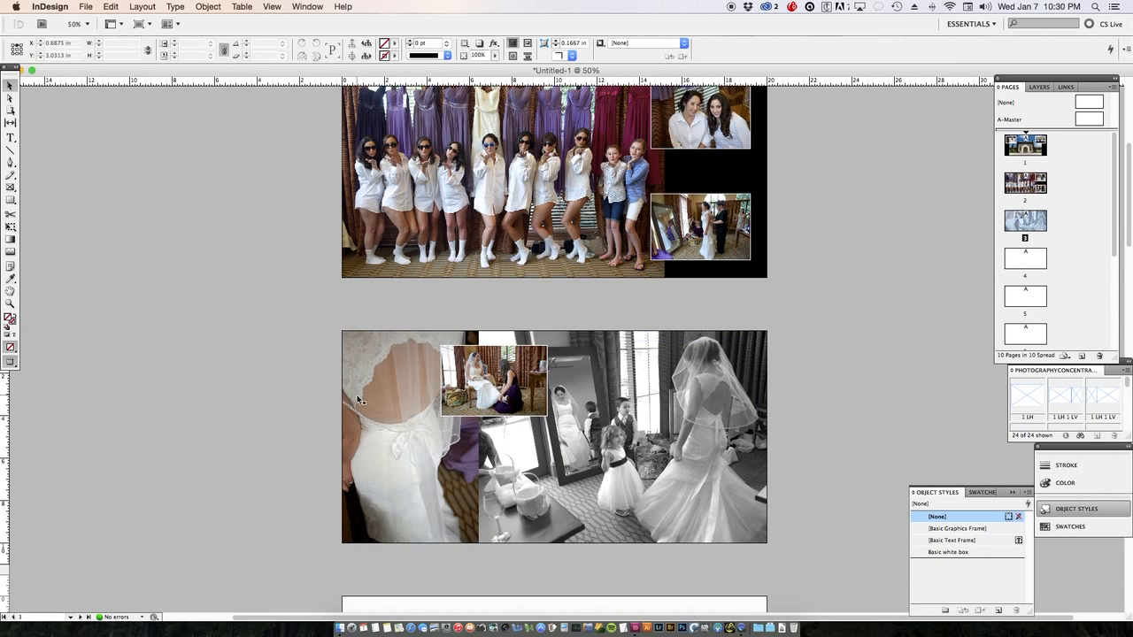
{"action": "scroll", "coordinate": [516, 428], "scroll_direction": "up", "scroll_amount": 10}
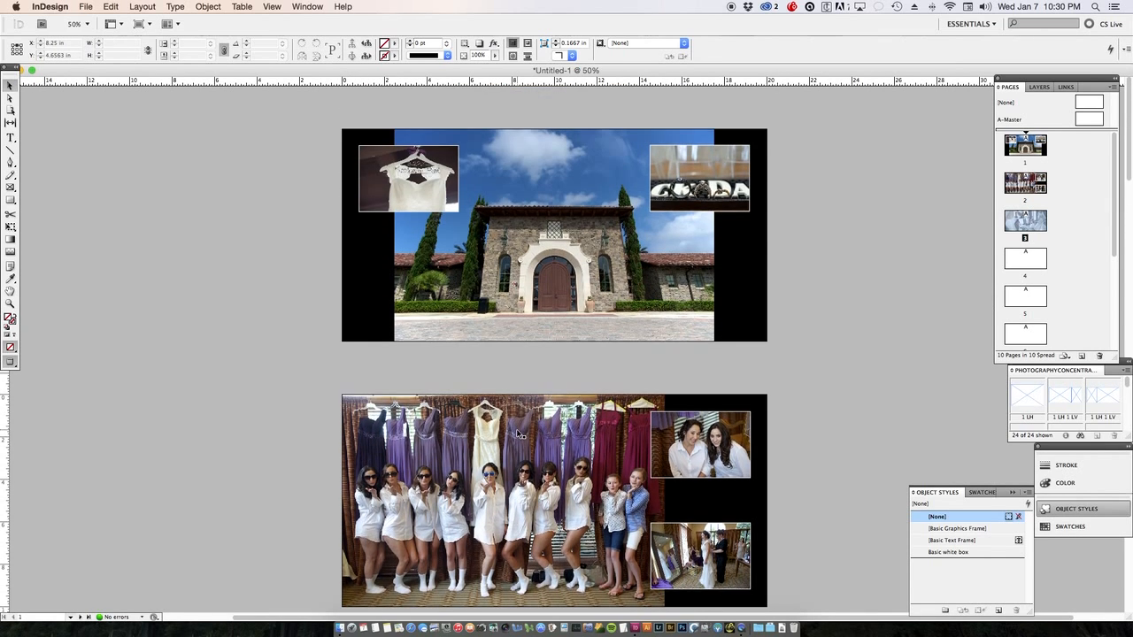
{"action": "scroll", "coordinate": [521, 433], "scroll_direction": "down", "scroll_amount": 10}
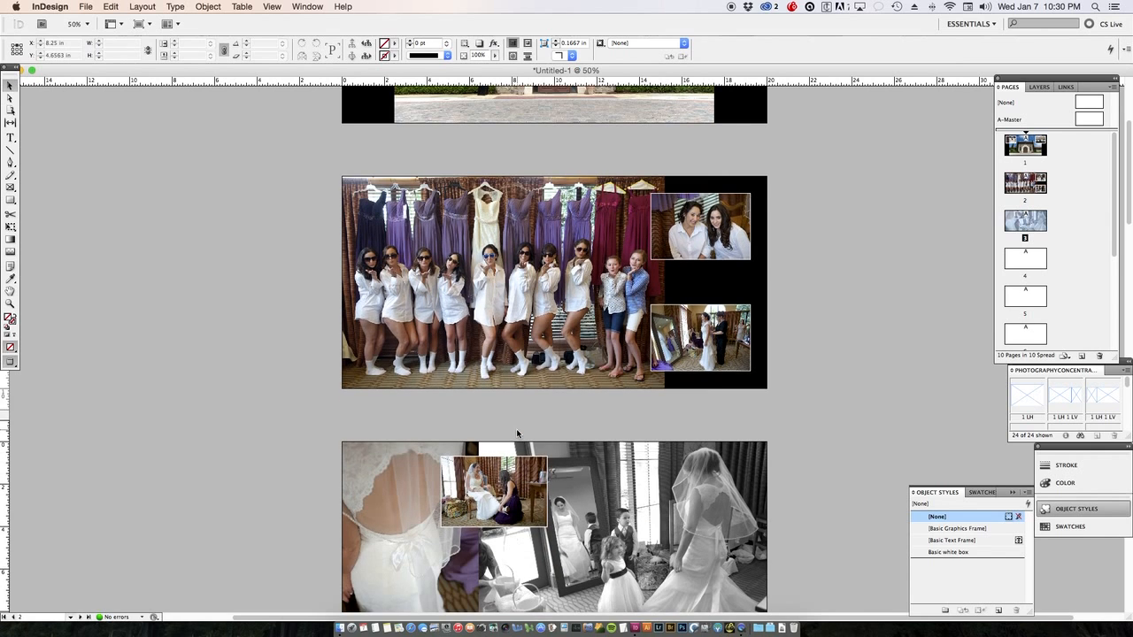
{"action": "scroll", "coordinate": [518, 433], "scroll_direction": "down", "scroll_amount": 2}
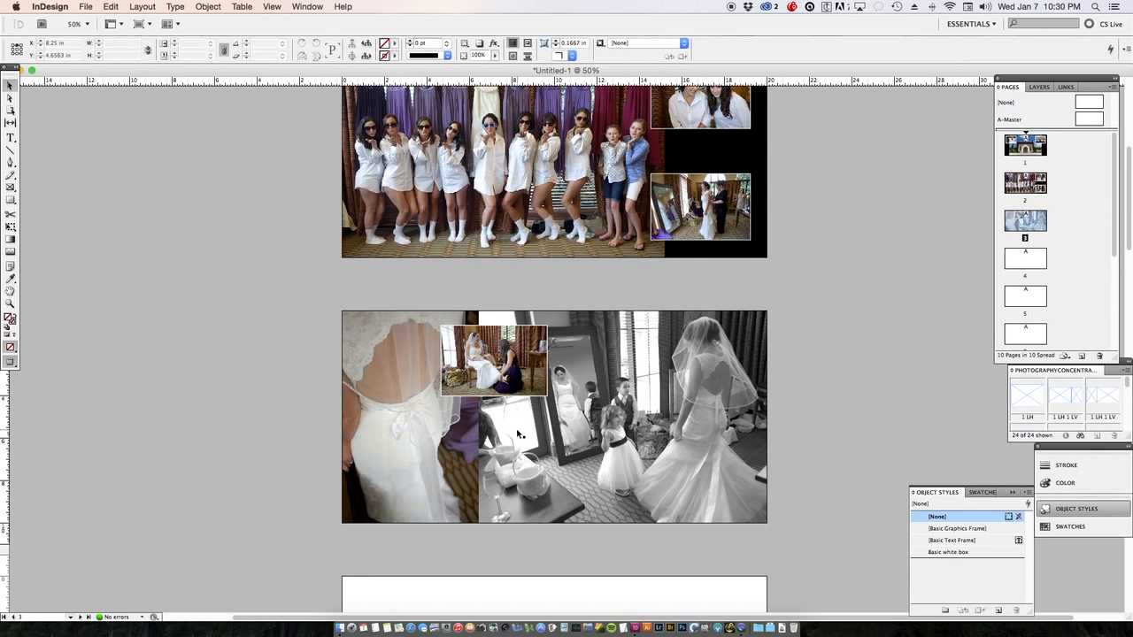
{"action": "left_click", "coordinate": [518, 180]}
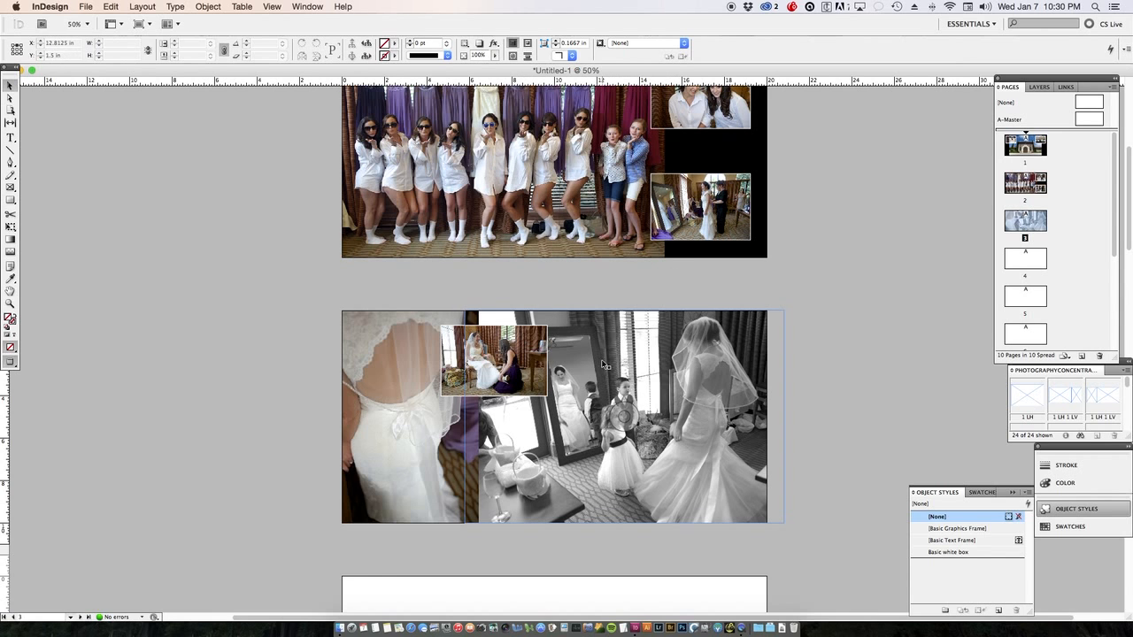
- Enlarge the upper inset photo of two women on page 2 to about 5.17 × 3.44 in inside its frame and reposition it
{"action": "scroll", "coordinate": [614, 357], "scroll_direction": "up", "scroll_amount": 6}
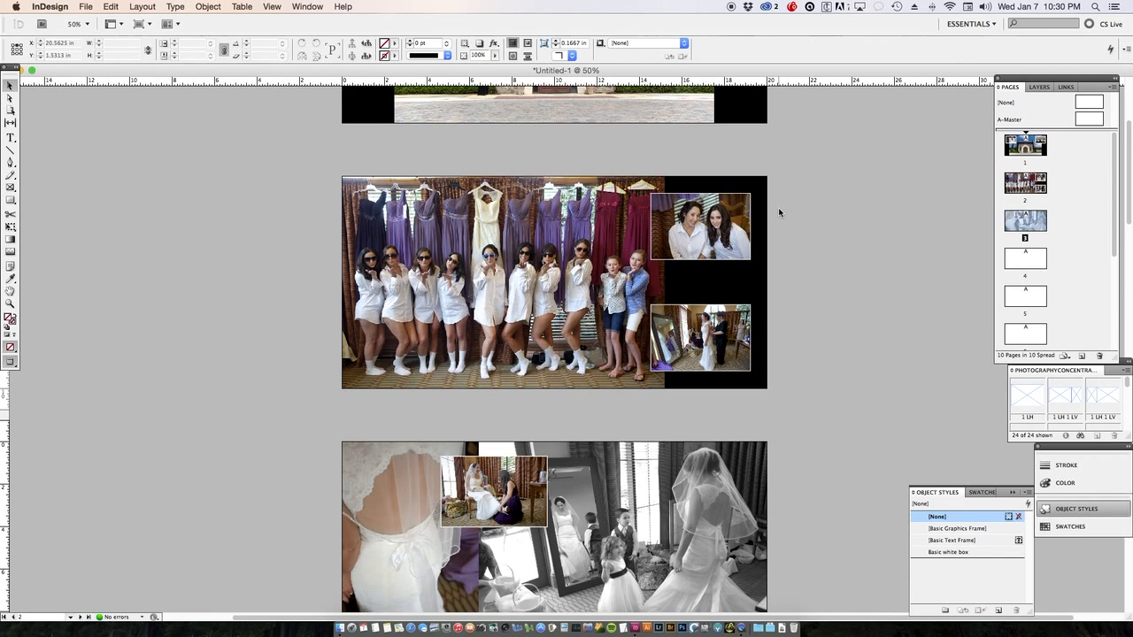
{"action": "left_click", "coordinate": [741, 221]}
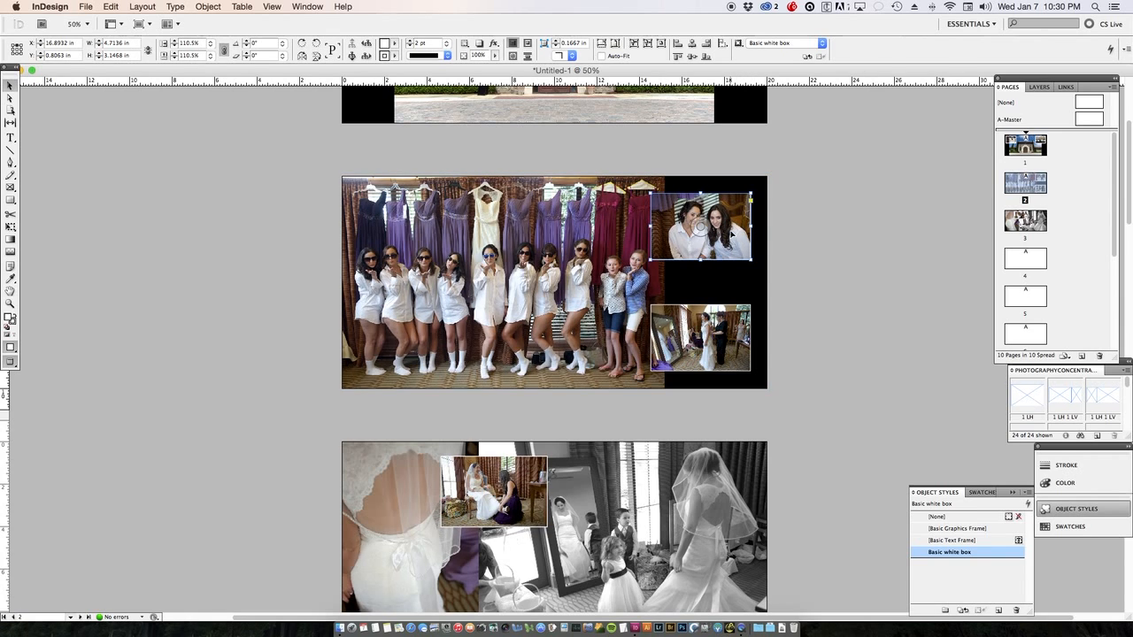
{"action": "left_click", "coordinate": [797, 231]}
{"action": "left_click", "coordinate": [735, 231]}
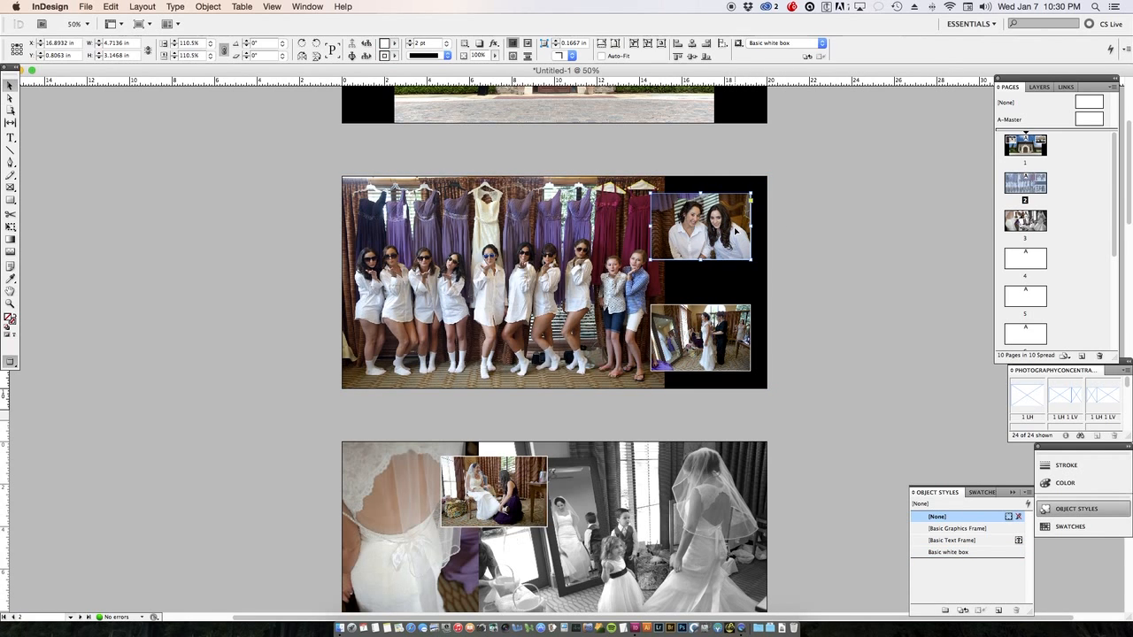
{"action": "mouse_move", "coordinate": [671, 210]}
{"action": "left_mouse_down"}
{"action": "mouse_move", "coordinate": [668, 223]}
{"action": "mouse_move", "coordinate": [664, 211]}
{"action": "left_mouse_up"}
{"action": "double_click", "coordinate": [664, 214]}
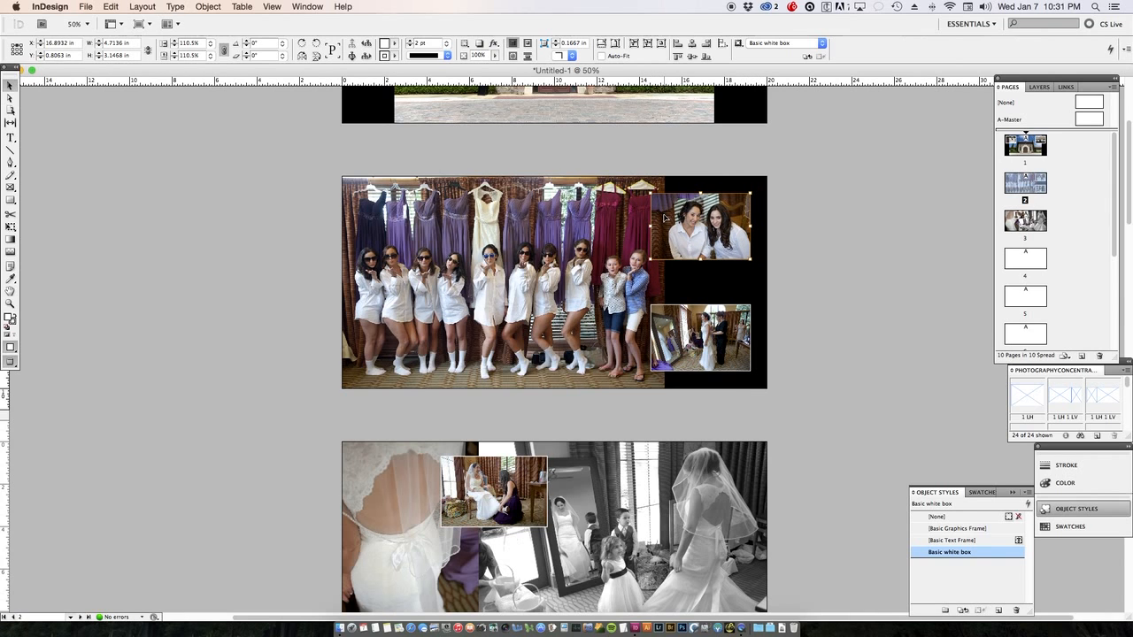
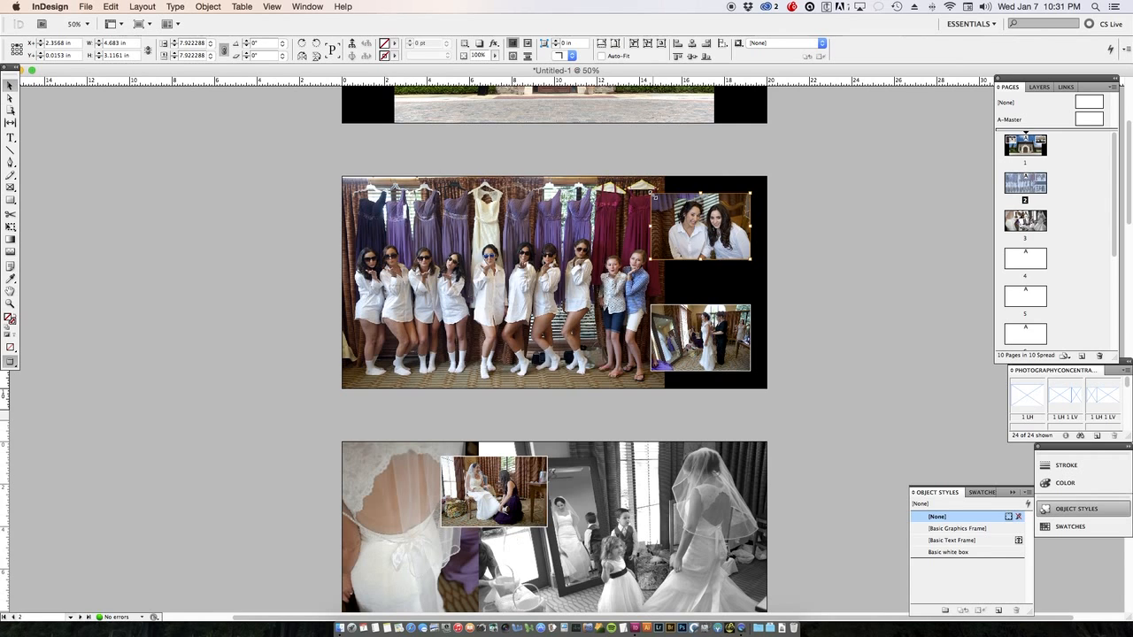
{"action": "left_click_drag", "start_coordinate": [652, 192], "coordinate": [650, 186]}
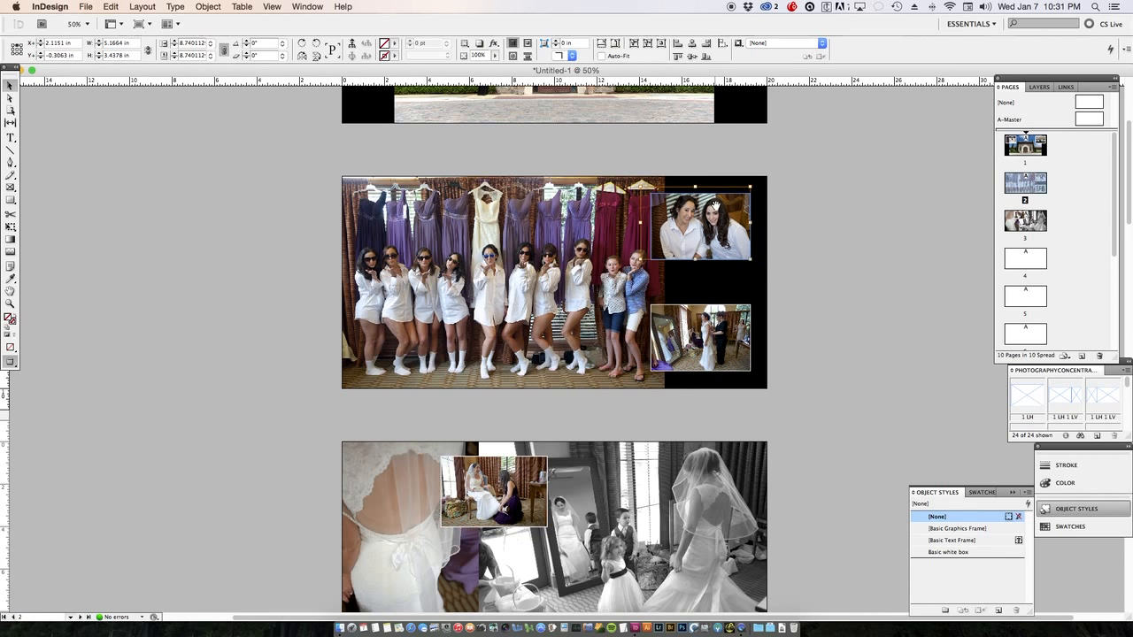
{"action": "left_click_drag", "start_coordinate": [715, 208], "coordinate": [720, 210]}
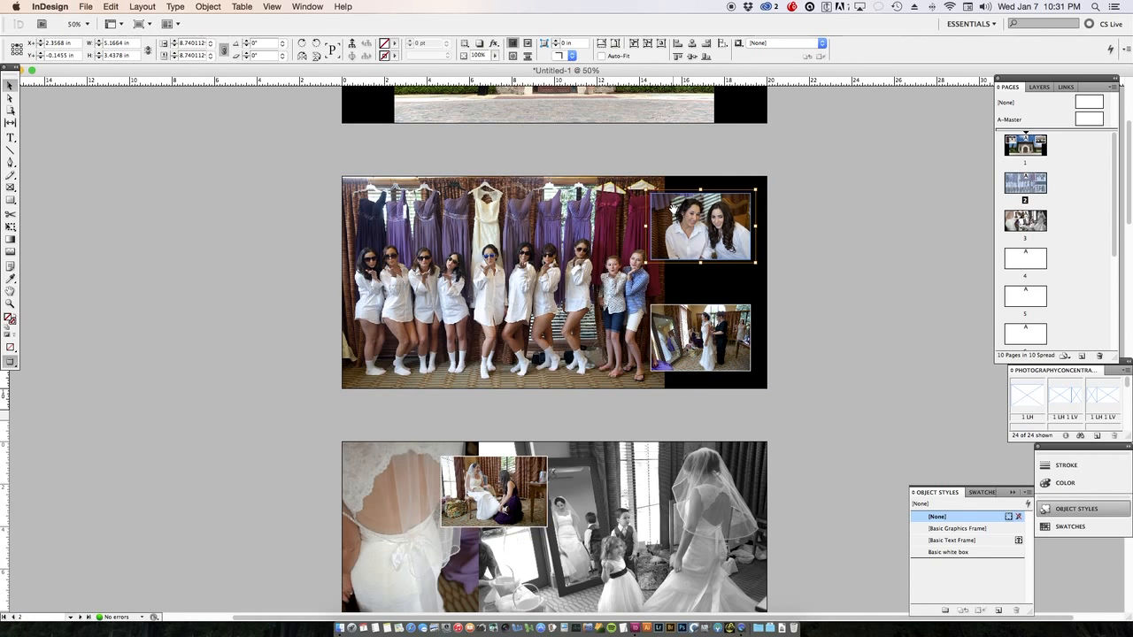
- Fill the frame of the two women's photo on page 2 proportionally with its image and deselect it
{"action": "key", "text": "alt+shift+super+c"}
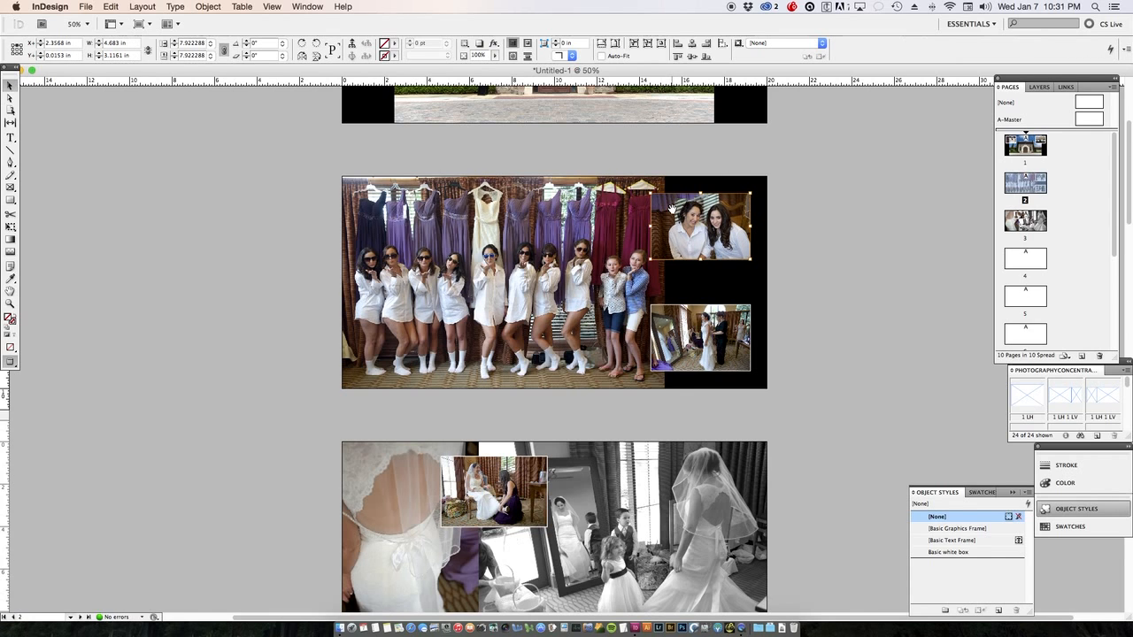
{"action": "left_click", "coordinate": [801, 235]}
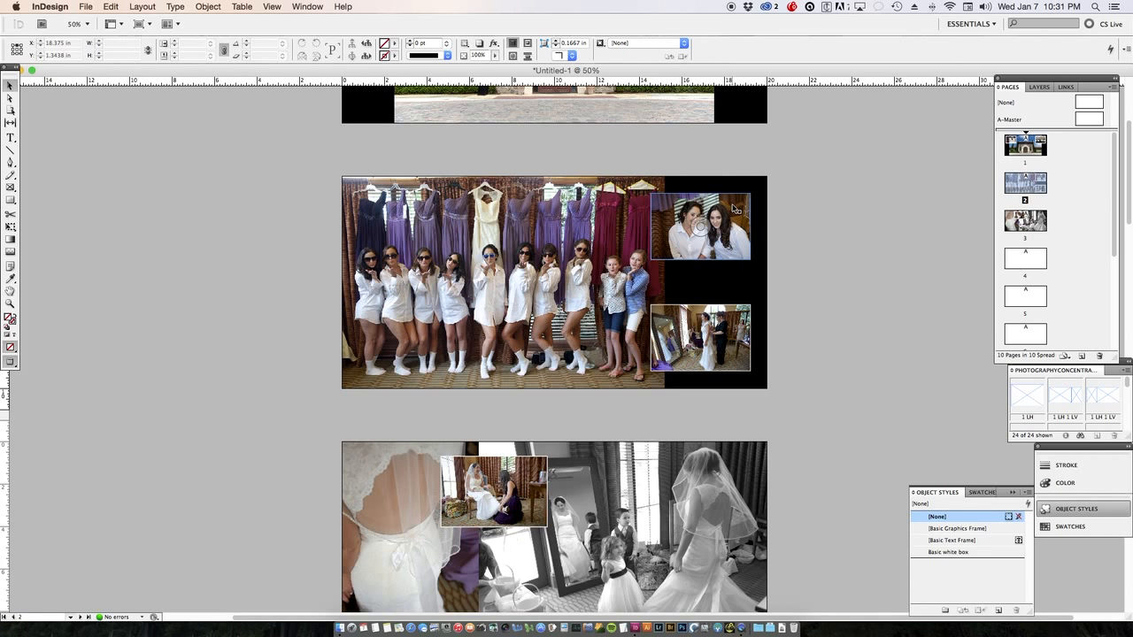
{"action": "left_click", "coordinate": [733, 209]}
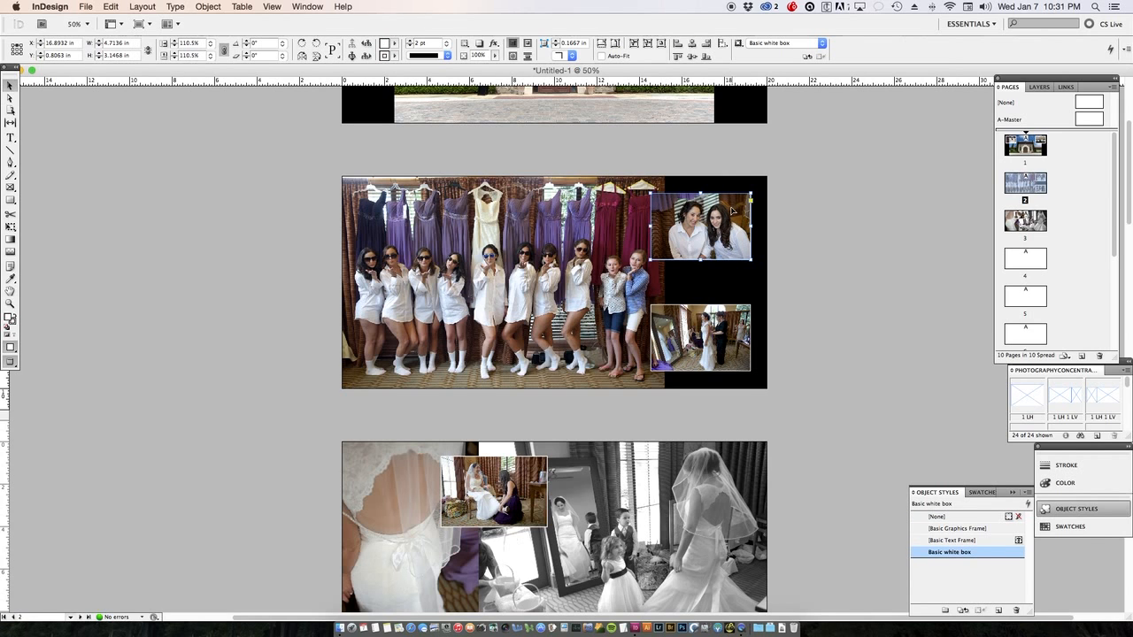
{"action": "left_click_drag", "start_coordinate": [733, 209], "coordinate": [732, 204]}
{"action": "key", "text": "super+z"}
- Scale the image of the two women outward from its upper corner to about 5.17 × 3.44 in, leaving its frame unchanged
{"action": "double_click", "coordinate": [733, 212]}
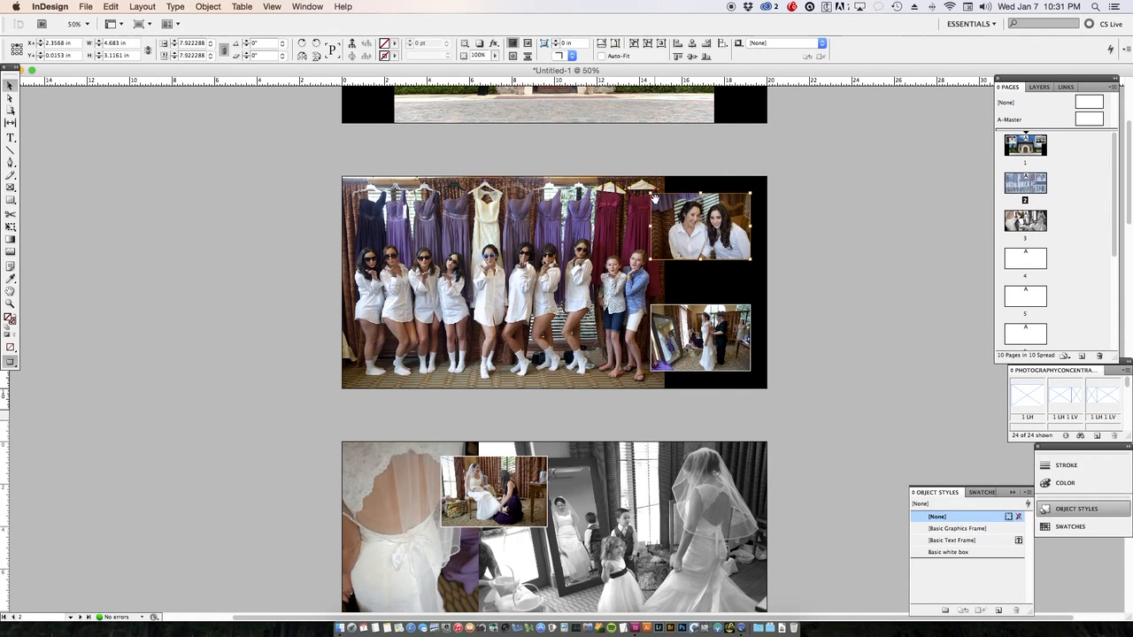
{"action": "left_click", "coordinate": [810, 247]}
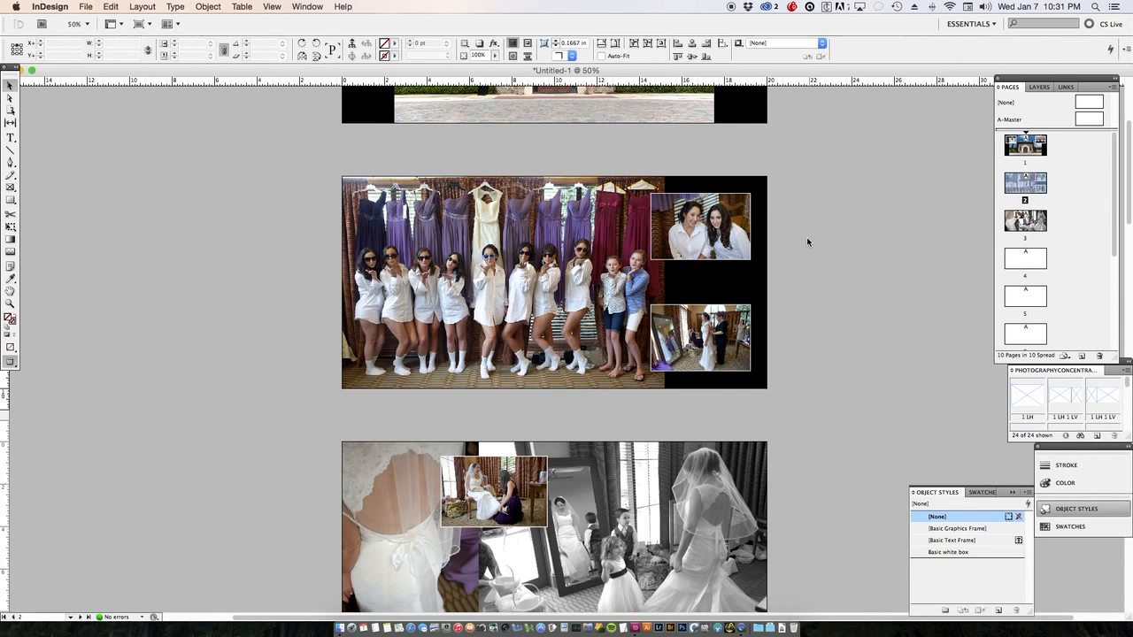
{"action": "left_click", "coordinate": [699, 229]}
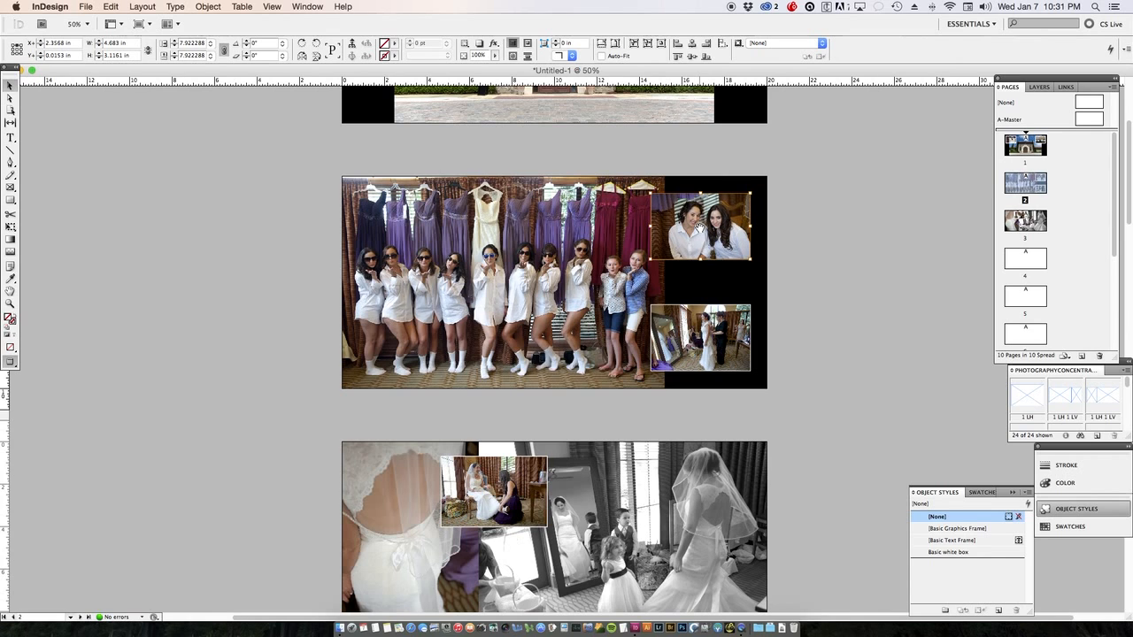
{"action": "left_click", "coordinate": [804, 239]}
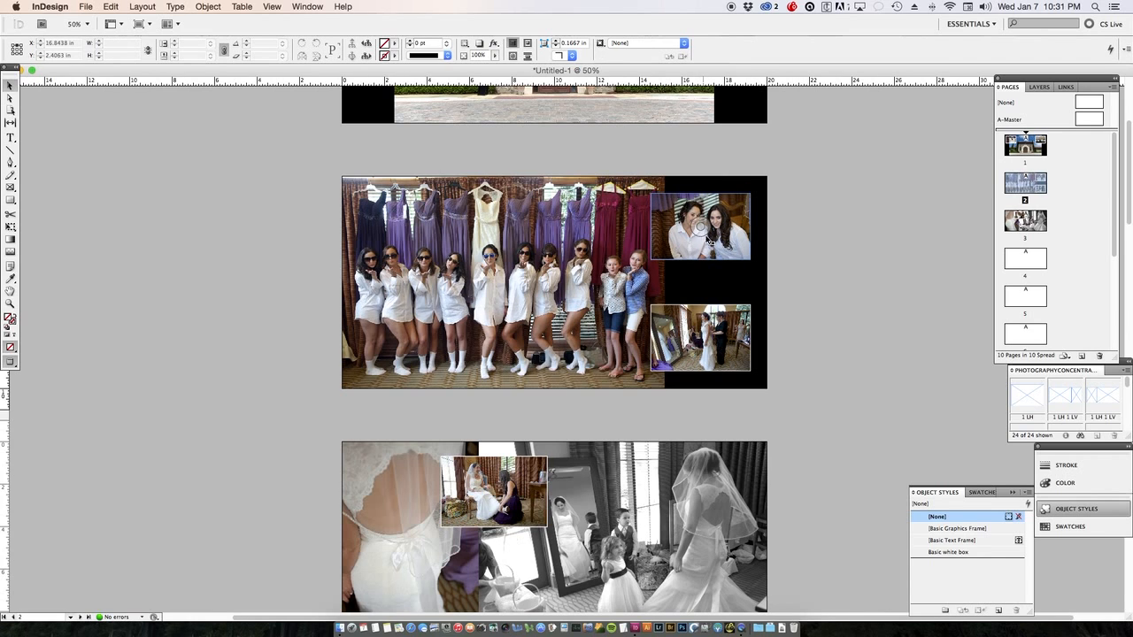
{"action": "left_click", "coordinate": [700, 229]}
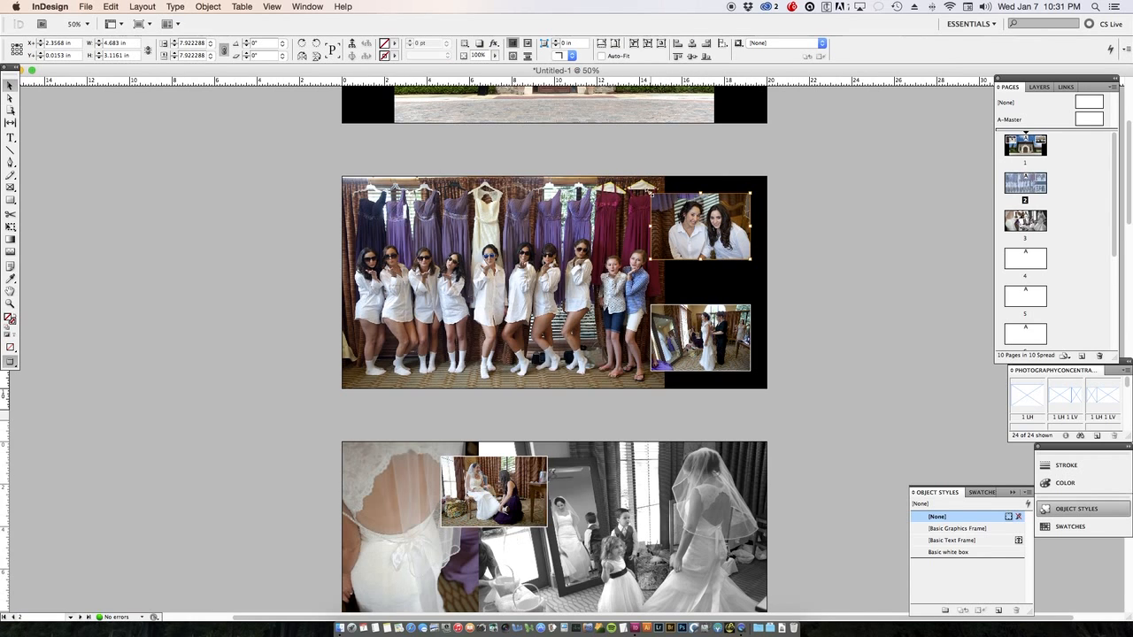
{"action": "left_click_drag", "start_coordinate": [651, 189], "coordinate": [640, 184]}
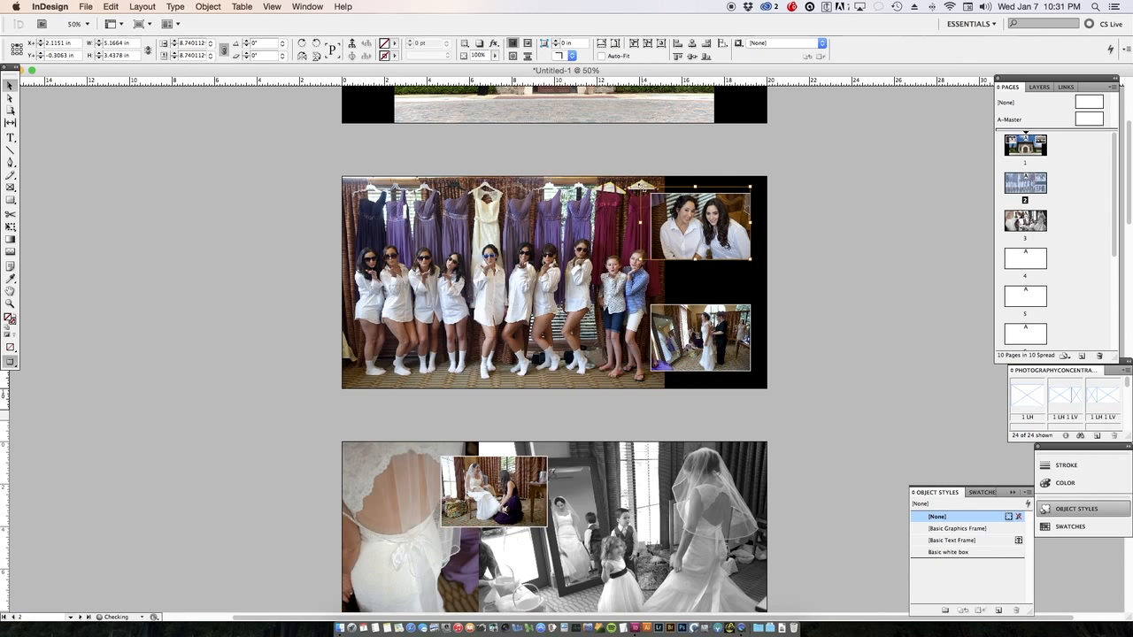
{"action": "left_click", "coordinate": [822, 270]}
- Enlarge the hanging dress photo on page 1 to about 5.24 × 3.49 in inside its frame
{"action": "scroll", "coordinate": [669, 249], "scroll_direction": "up", "scroll_amount": 3}
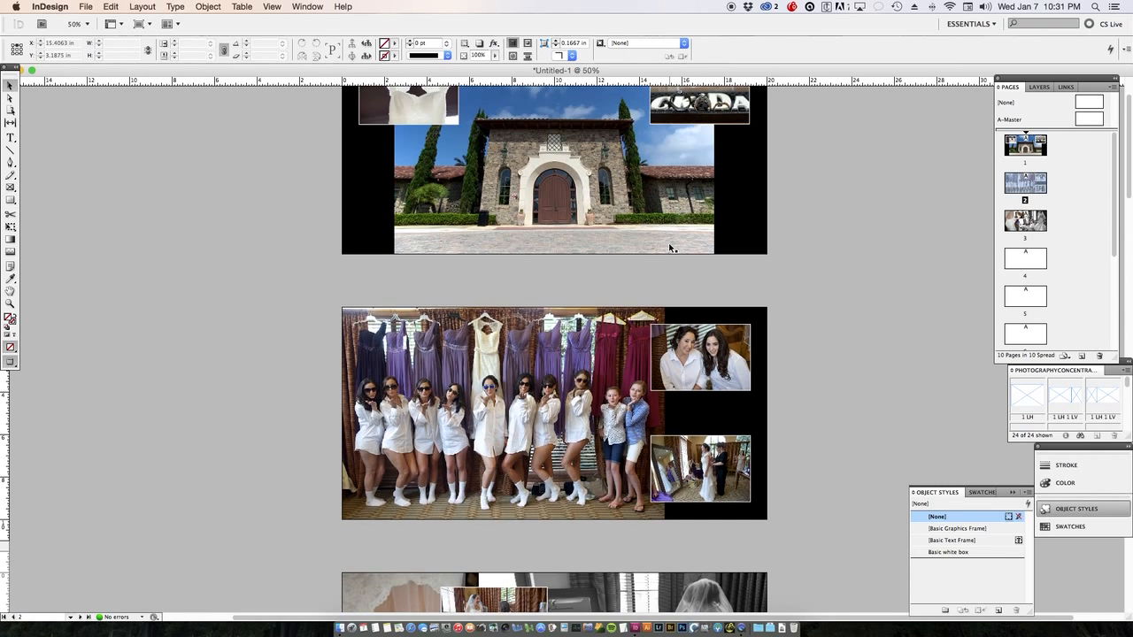
{"action": "scroll", "coordinate": [670, 248], "scroll_direction": "up", "scroll_amount": 2}
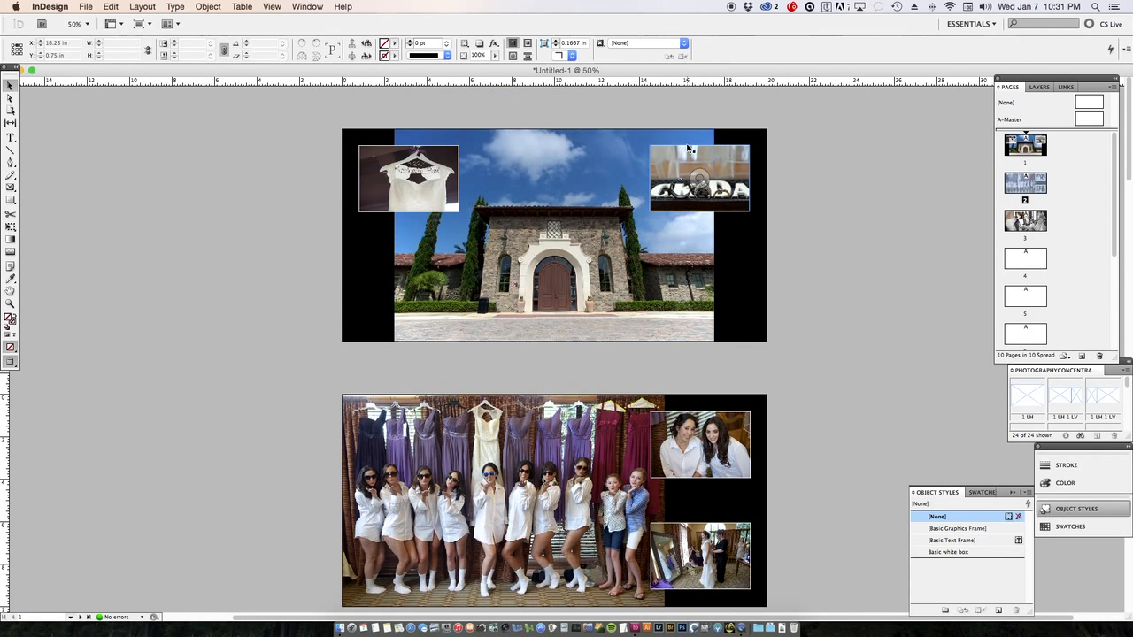
{"action": "left_click", "coordinate": [390, 202]}
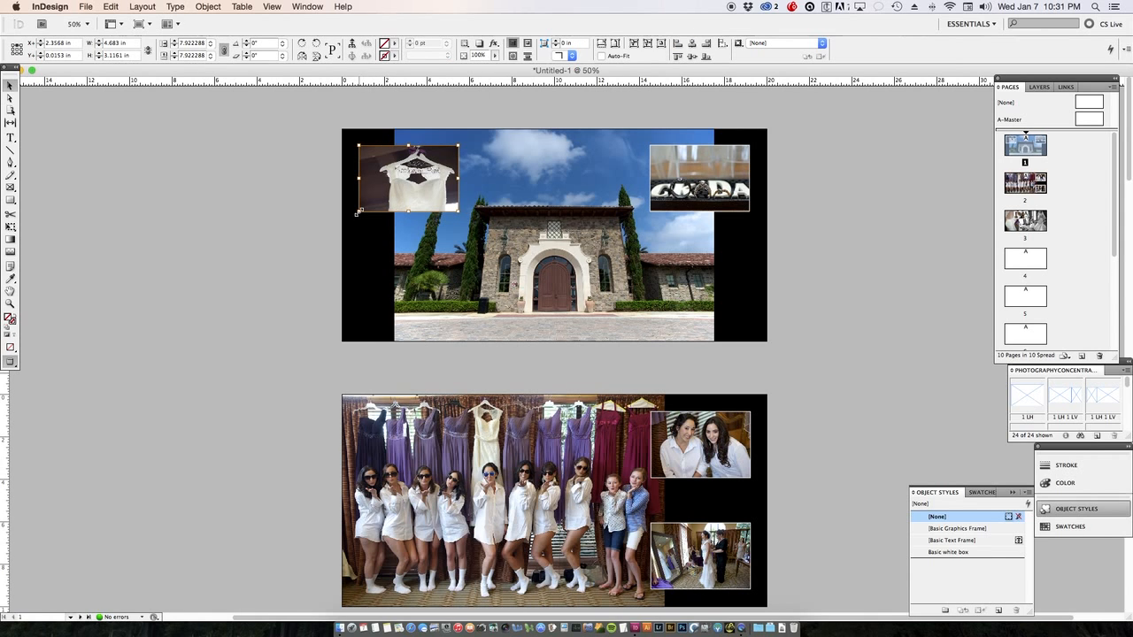
{"action": "left_click_drag", "start_coordinate": [359, 211], "coordinate": [359, 211]}
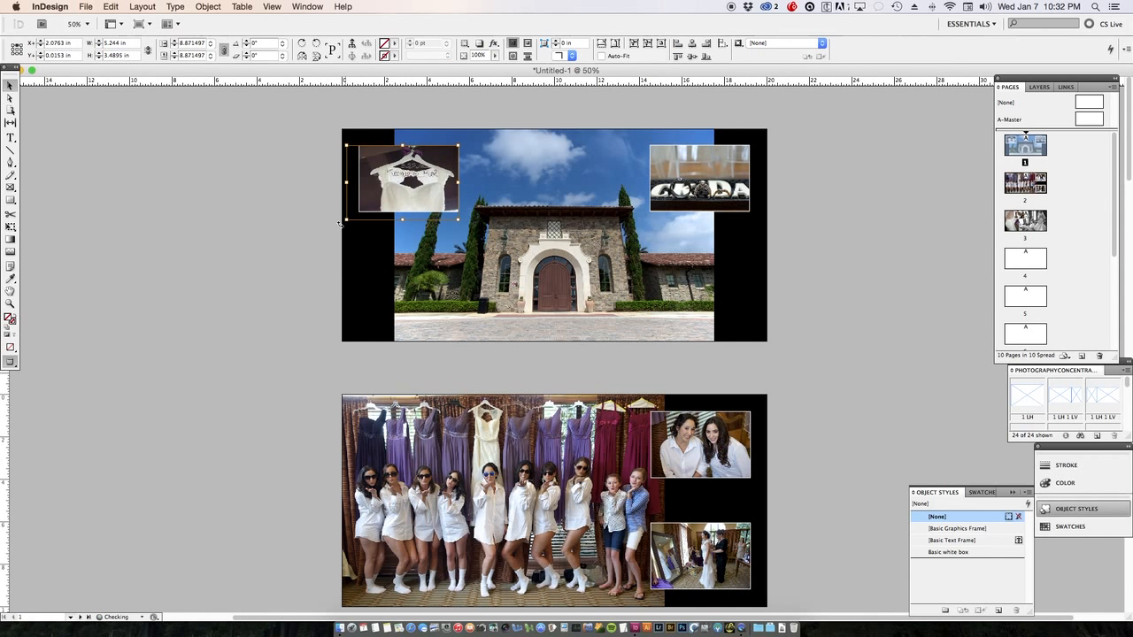
{"action": "left_click", "coordinate": [288, 234]}
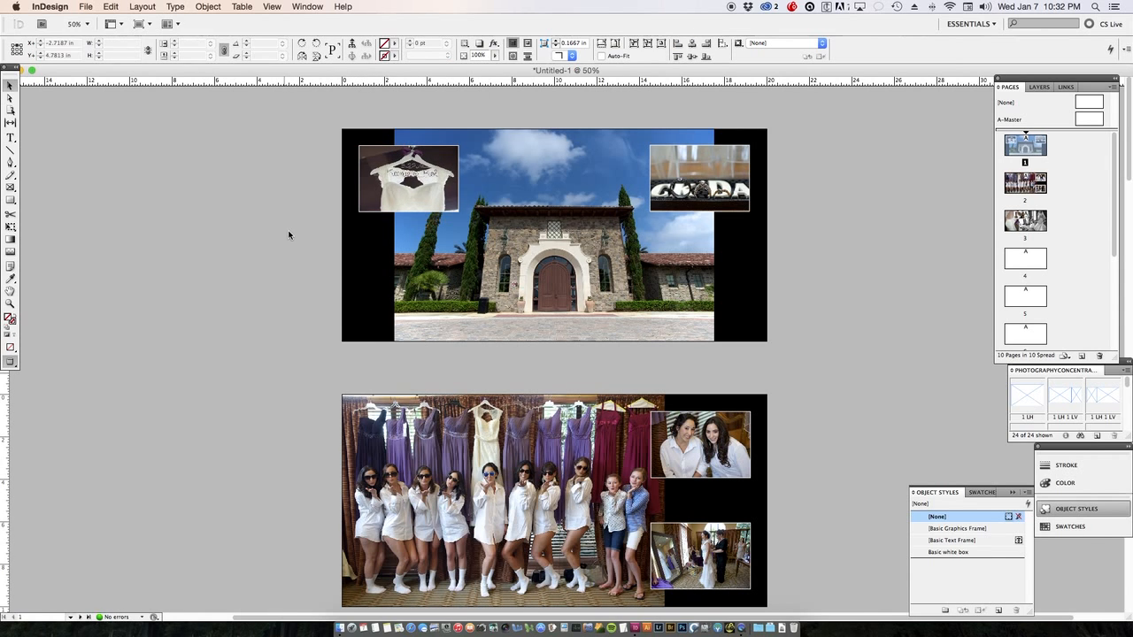
- Enlarge the lettering close-up photo on page 1 to about 5.61 × 3.74 in inside its frame and shift it sideways
{"action": "left_click", "coordinate": [725, 197]}
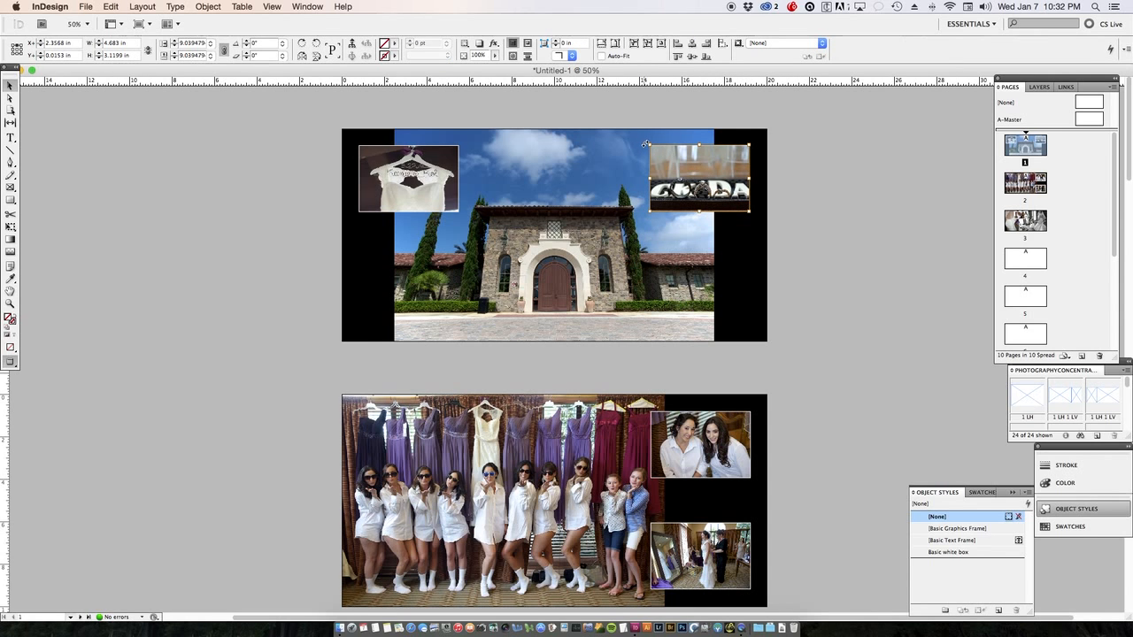
{"action": "left_click_drag", "start_coordinate": [647, 142], "coordinate": [628, 130]}
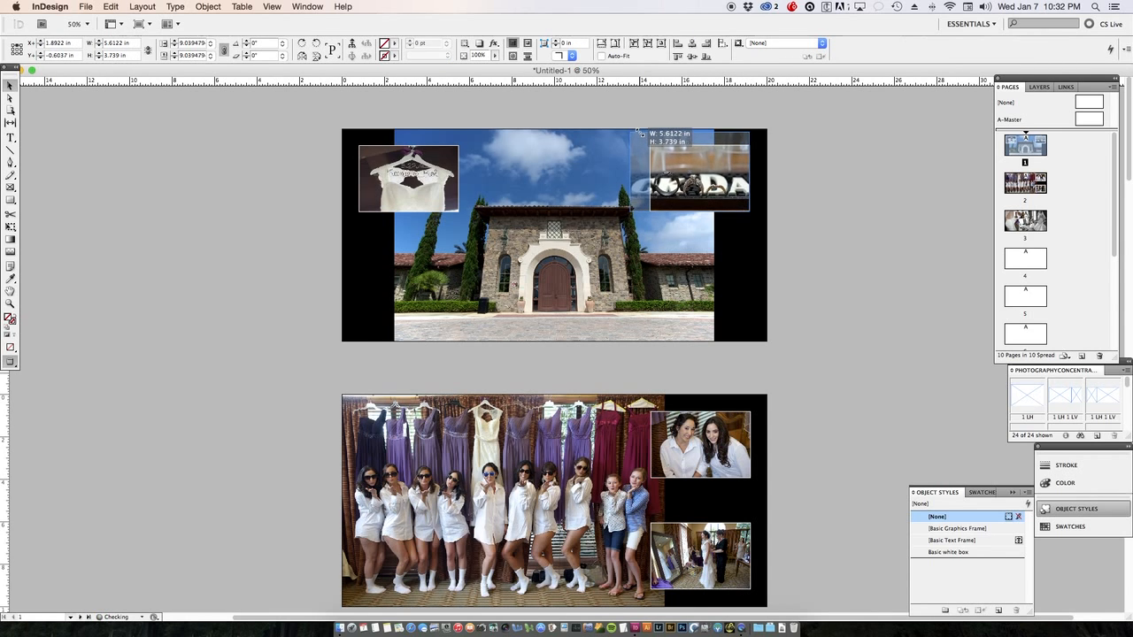
{"action": "left_click_drag", "start_coordinate": [725, 175], "coordinate": [737, 174]}
{"action": "left_click", "coordinate": [855, 200]}
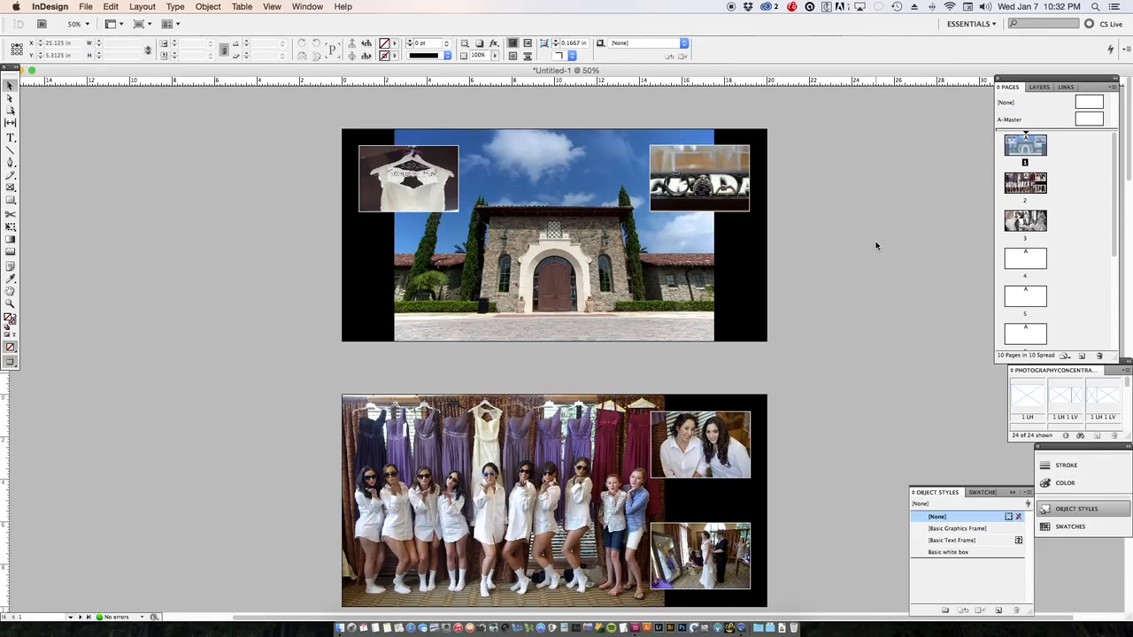
- Fill the frames of the lettering close-up and the hanging dress photo on page 1 proportionally with their images
{"action": "left_click", "coordinate": [716, 190]}
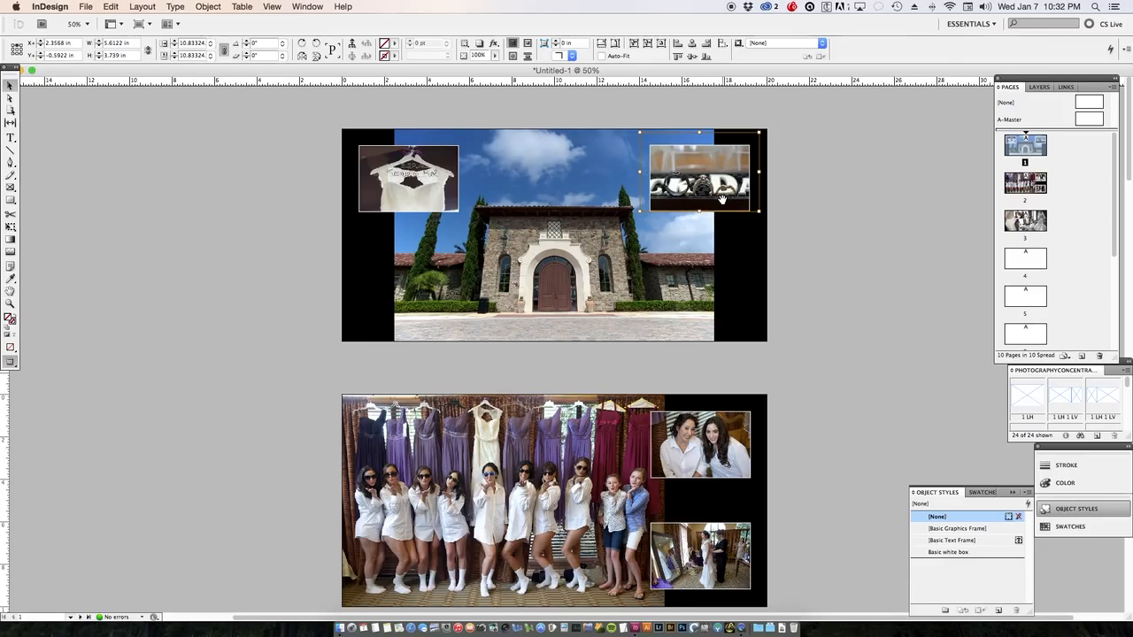
{"action": "key", "text": "super+alt+shift+c"}
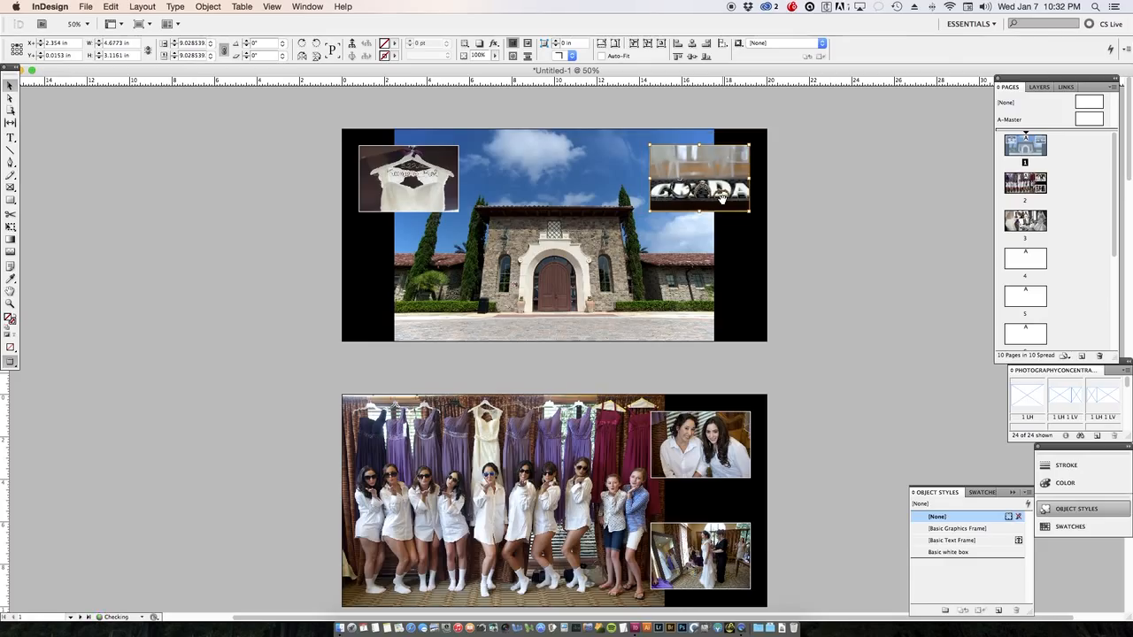
{"action": "left_click", "coordinate": [433, 184]}
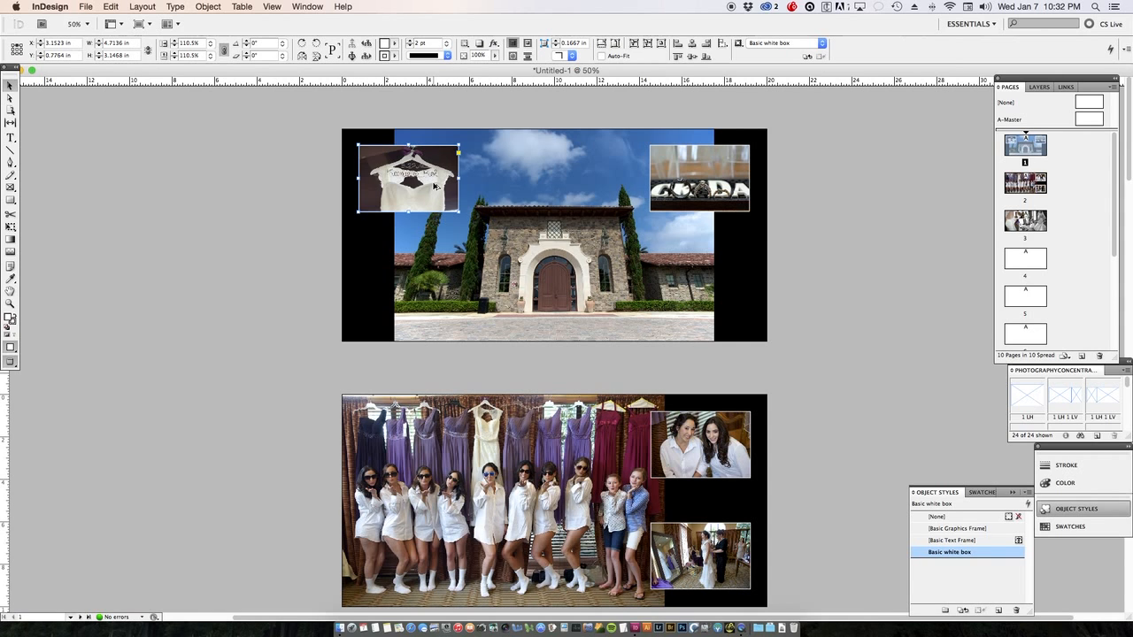
{"action": "key", "text": "super+alt+shift+c"}
- Refit the two women's photo on page 2 so it fills its frame proportionally
{"action": "scroll", "coordinate": [434, 185], "scroll_direction": "down", "scroll_amount": 10}
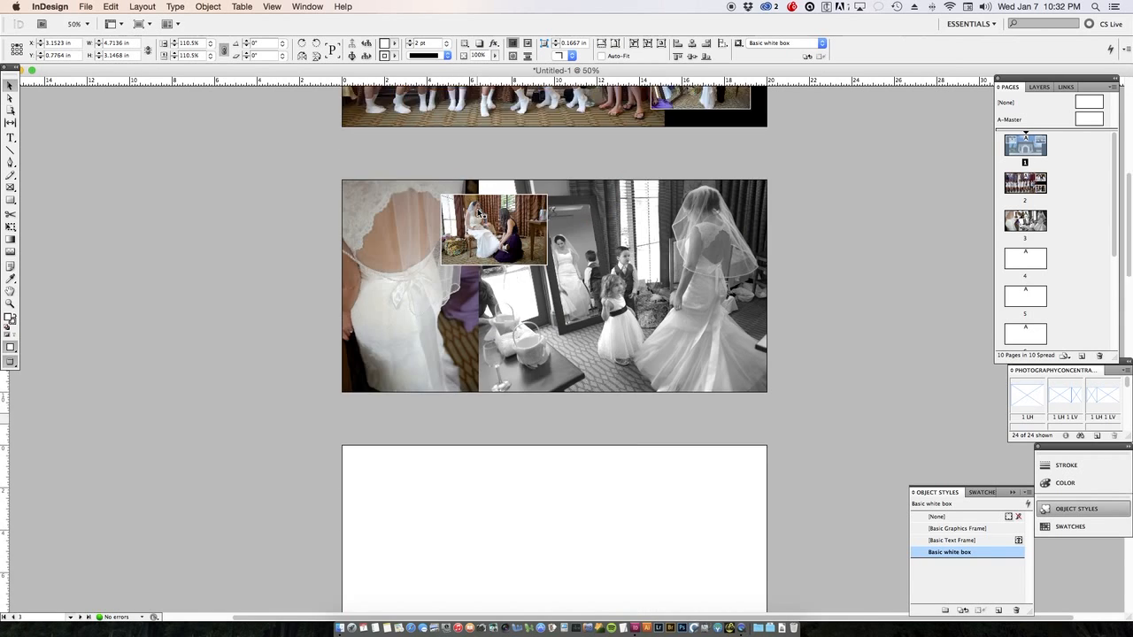
{"action": "scroll", "coordinate": [530, 239], "scroll_direction": "up", "scroll_amount": 1}
{"action": "scroll", "coordinate": [550, 252], "scroll_direction": "up", "scroll_amount": 5}
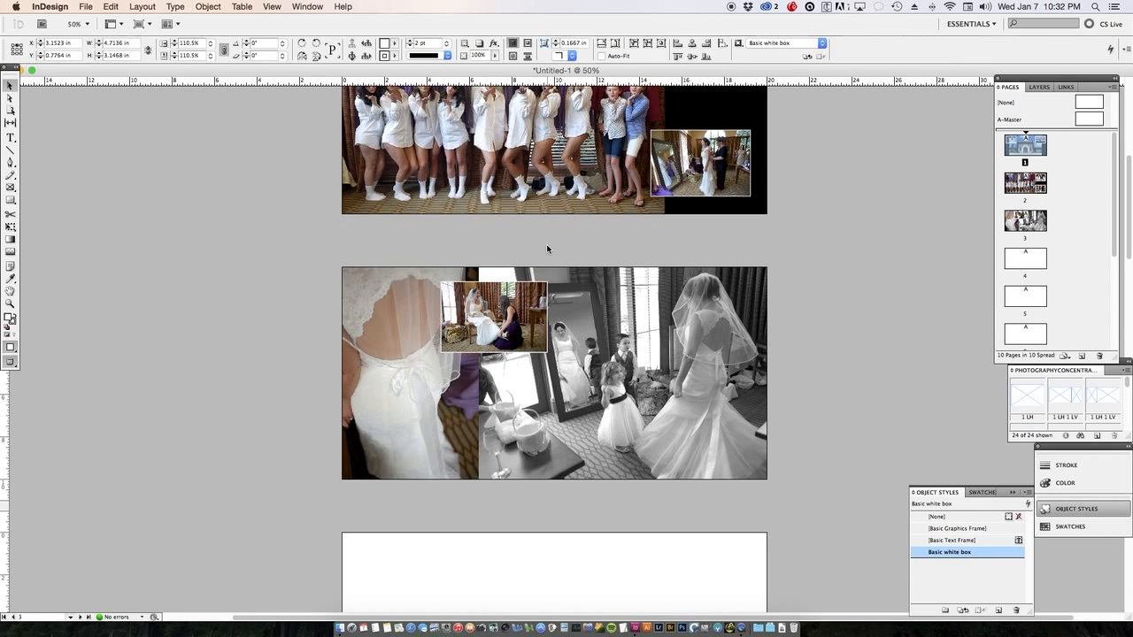
{"action": "left_click", "coordinate": [731, 186]}
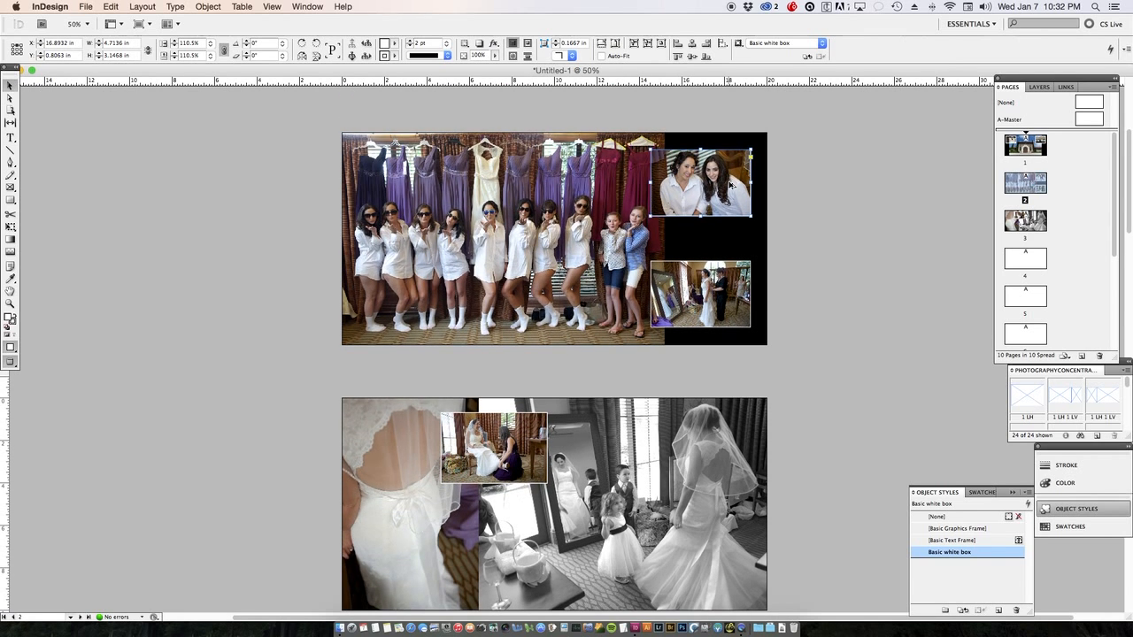
{"action": "key", "text": "alt+shift+super+c"}
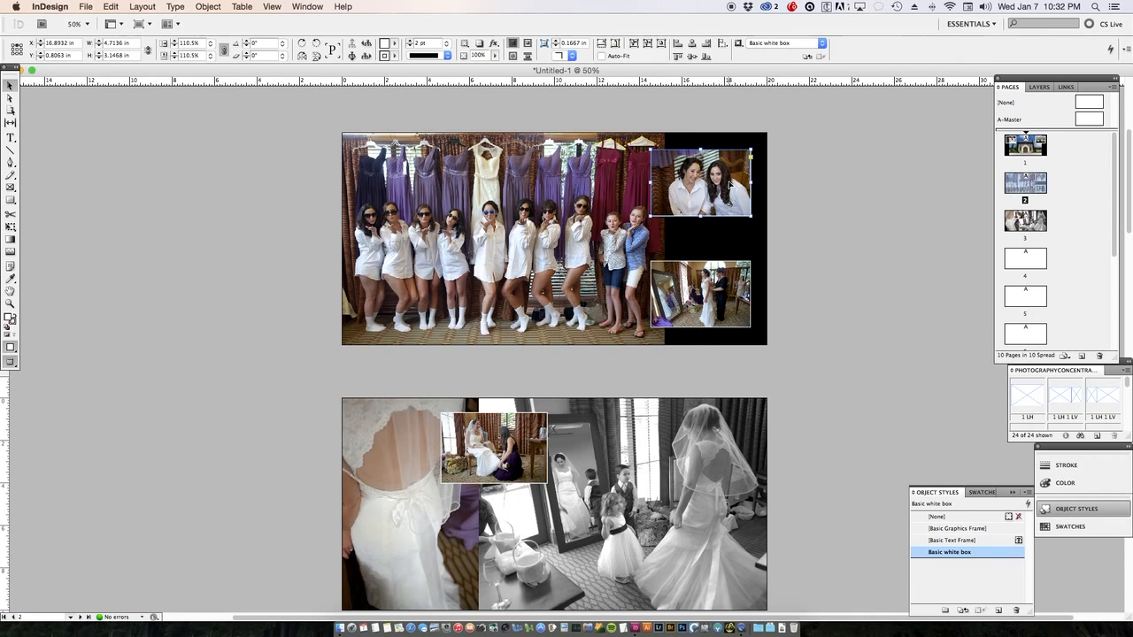
{"action": "left_click", "coordinate": [821, 238]}
{"action": "scroll", "coordinate": [757, 271], "scroll_direction": "down", "scroll_amount": 3}
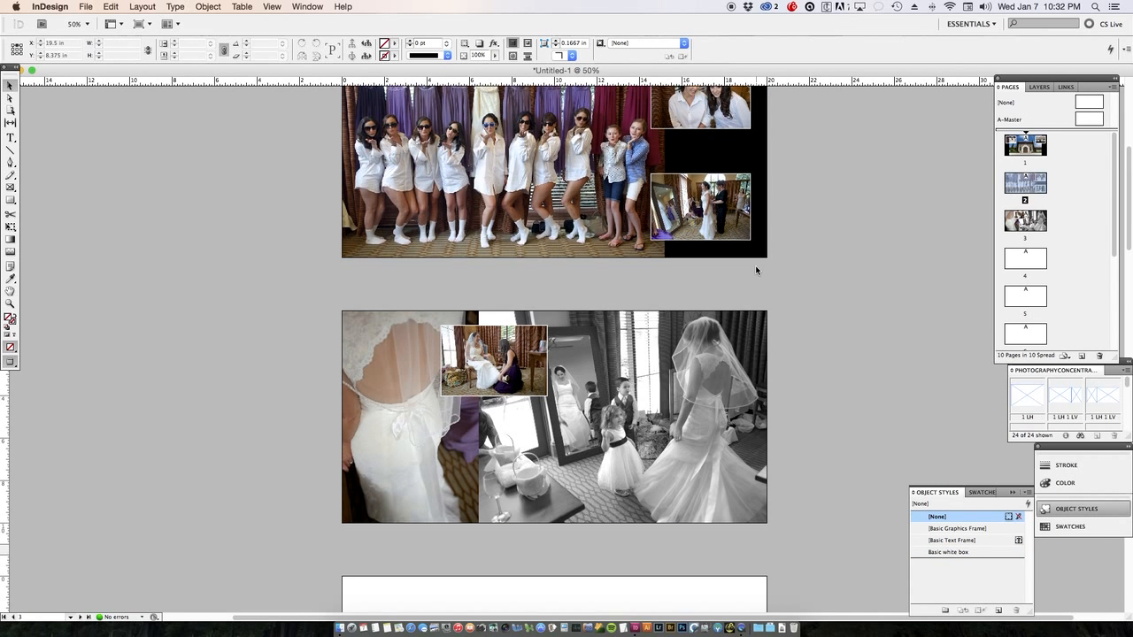
{"action": "scroll", "coordinate": [757, 271], "scroll_direction": "down", "scroll_amount": 2}
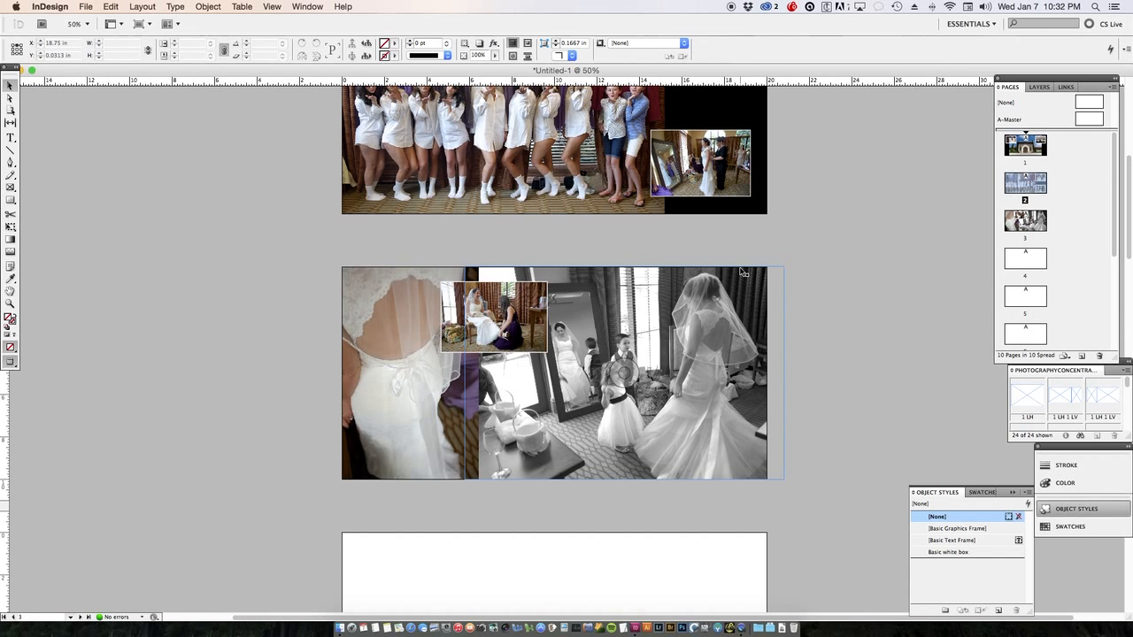
{"action": "scroll", "coordinate": [681, 337], "scroll_direction": "up", "scroll_amount": 2}
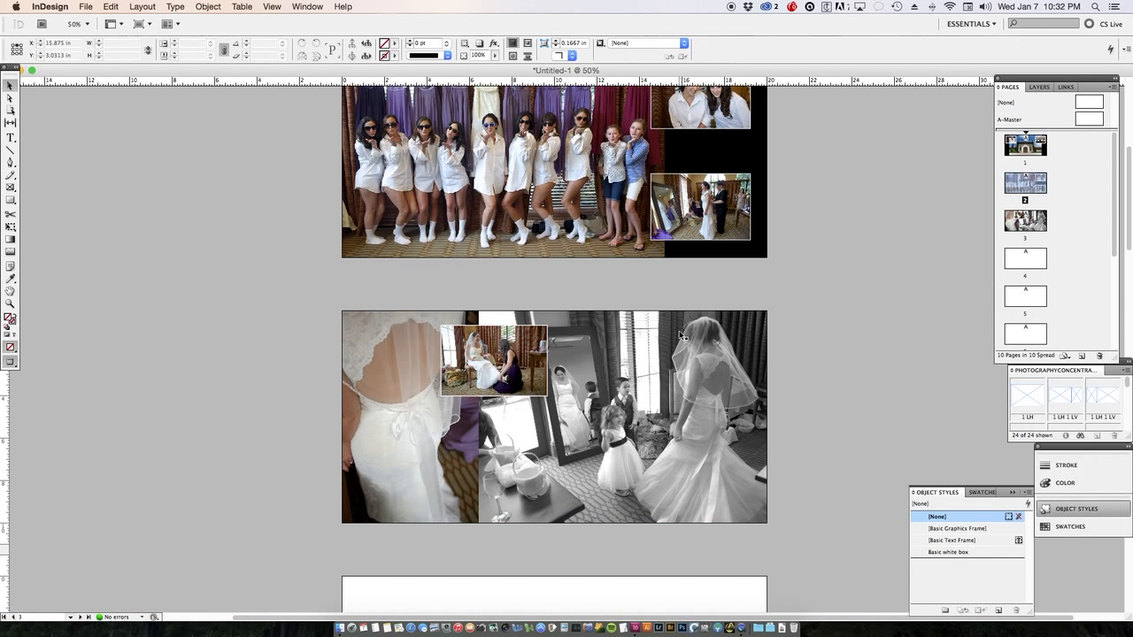
{"action": "scroll", "coordinate": [679, 331], "scroll_direction": "up", "scroll_amount": 4}
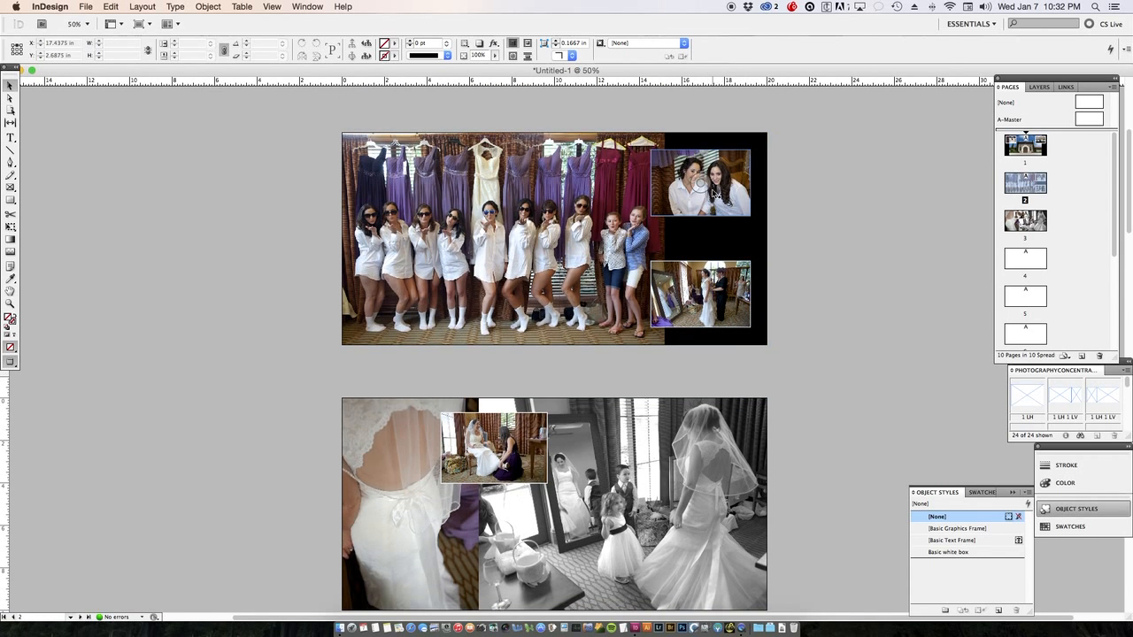
- Show the guides and frame edges, and group the two inset photos on page 2
{"action": "key", "text": "w"}
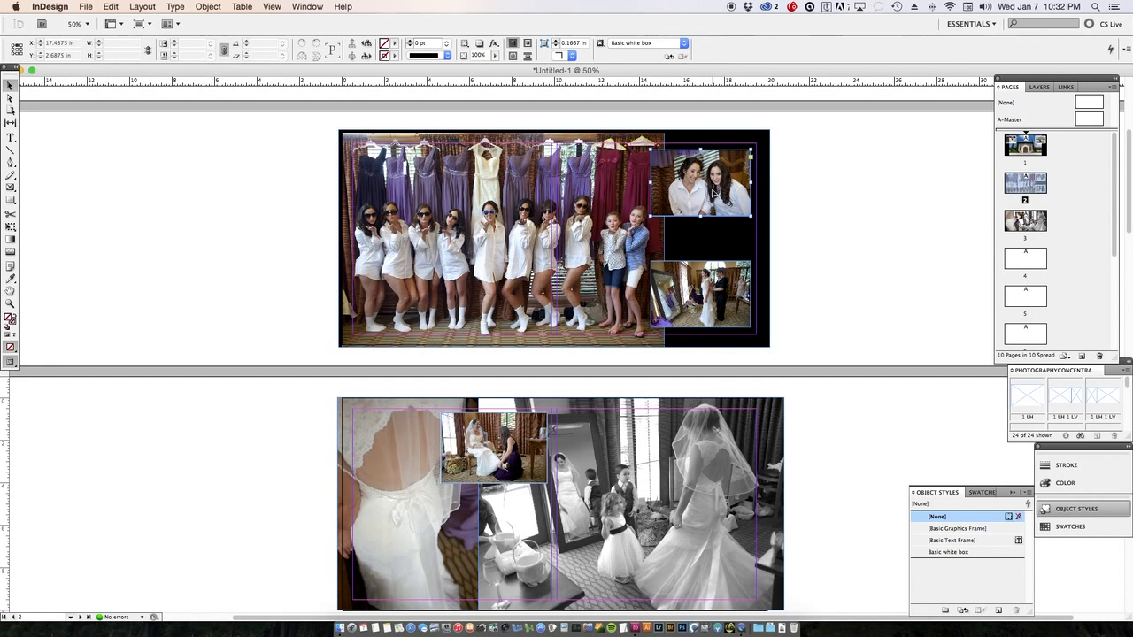
{"action": "left_click", "coordinate": [713, 191]}
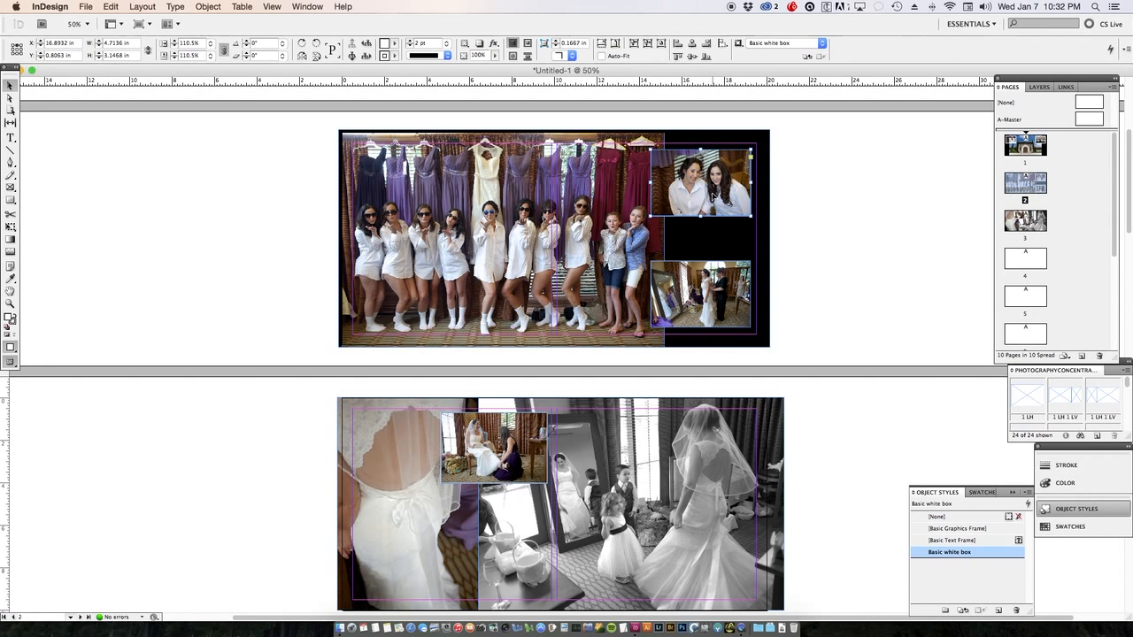
{"action": "left_click", "coordinate": [740, 315], "text": "shift"}
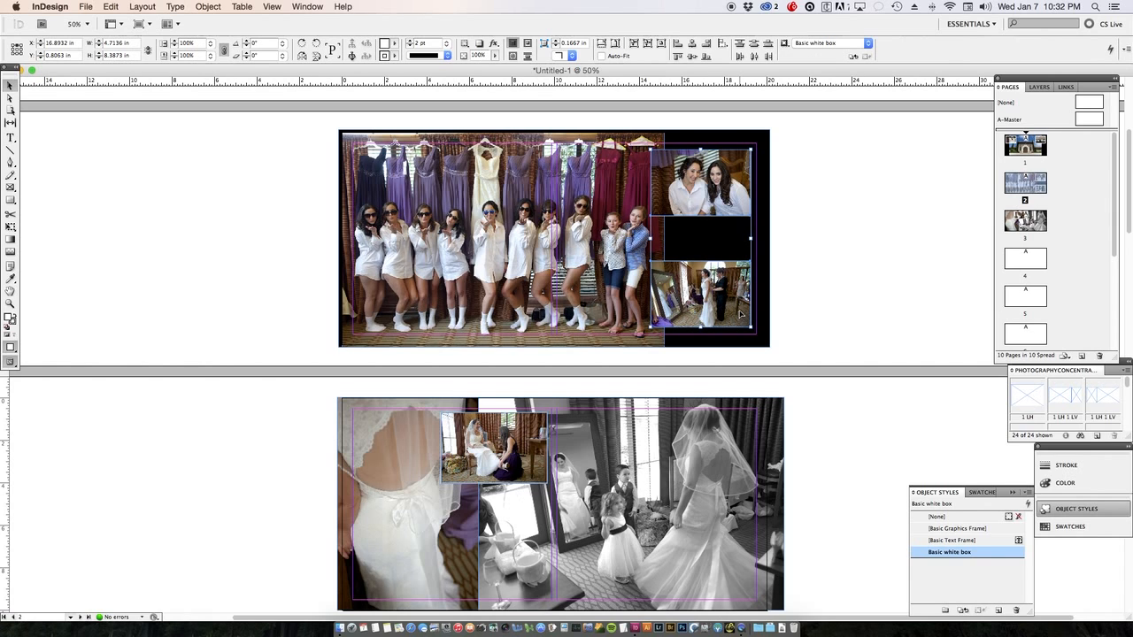
{"action": "key", "text": "super+g"}
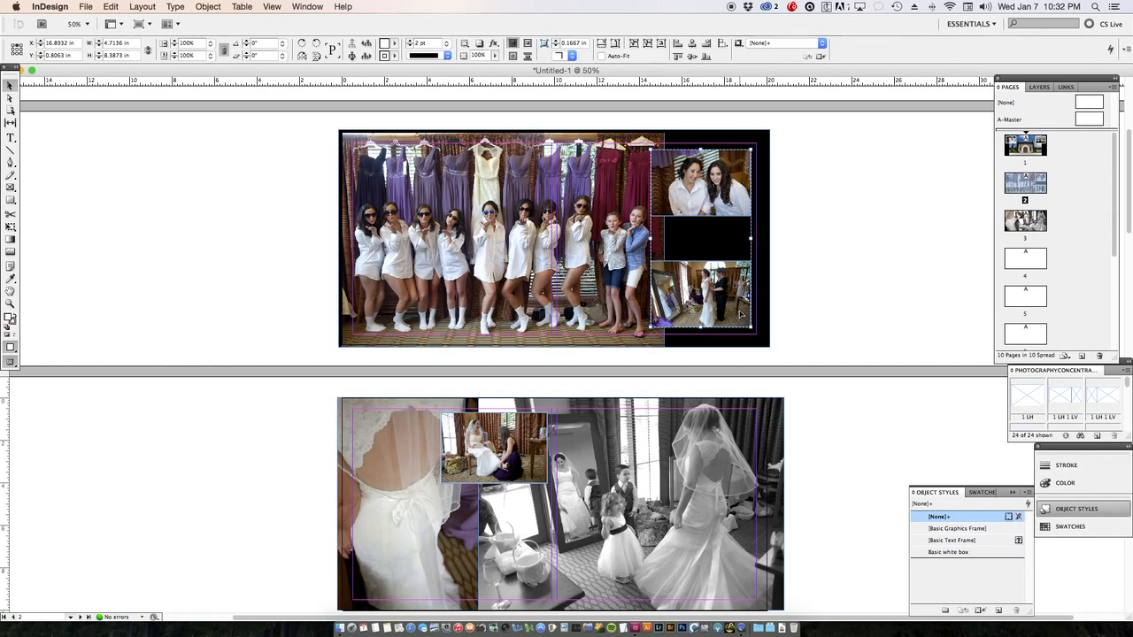
- Move the two inset photos on page 2 together slightly toward the spine, to X 16.7682 in
{"action": "left_click", "coordinate": [815, 250]}
{"action": "left_click", "coordinate": [745, 209]}
{"action": "mouse_move", "coordinate": [745, 210]}
{"action": "left_mouse_down"}
{"action": "mouse_move", "coordinate": [679, 202]}
{"action": "mouse_move", "coordinate": [747, 207]}
{"action": "mouse_move", "coordinate": [739, 200]}
{"action": "left_mouse_up"}
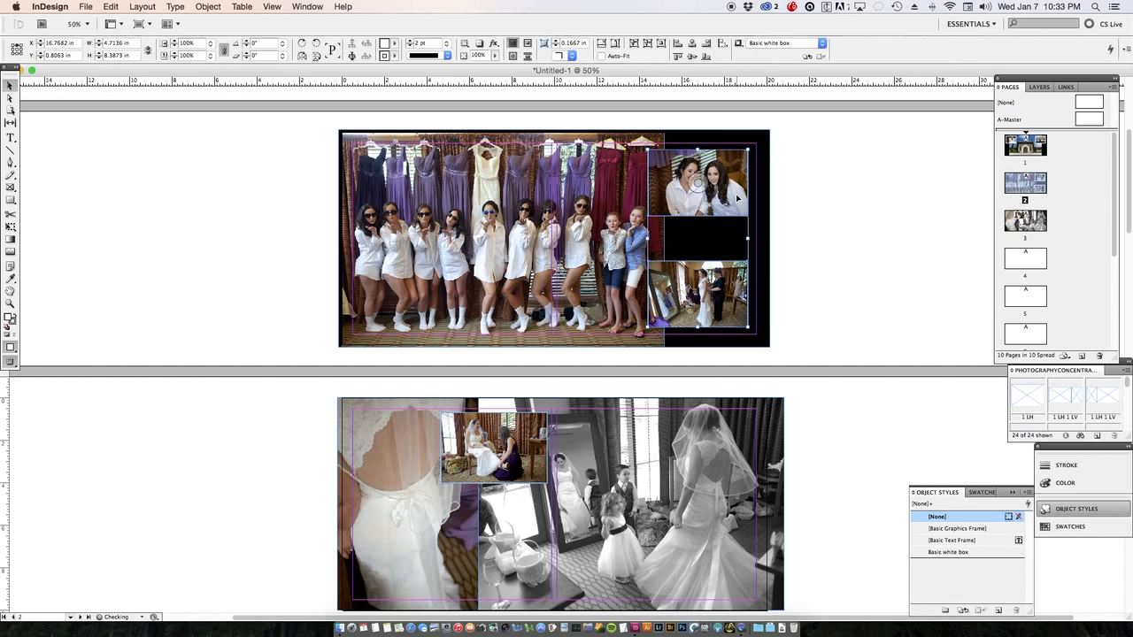
- Try to move the upper inset photo on page 2 separately from the lower one and undo the move
{"action": "left_click", "coordinate": [866, 213]}
{"action": "left_click_drag", "start_coordinate": [739, 198], "coordinate": [734, 204]}
{"action": "key", "text": "super+z"}
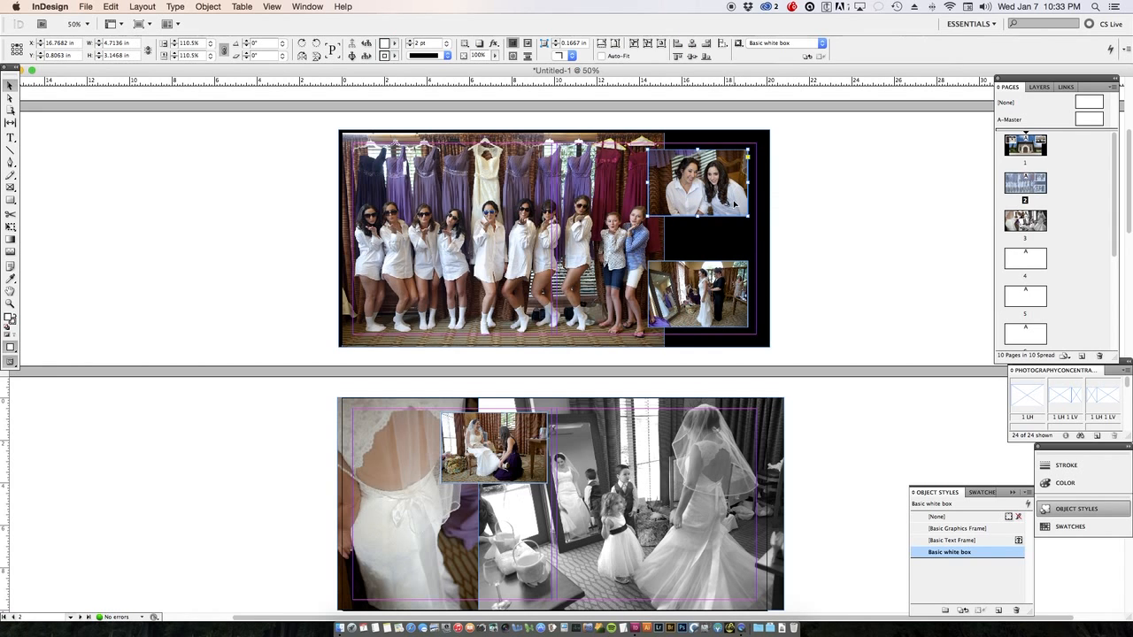
{"action": "left_click", "coordinate": [855, 234]}
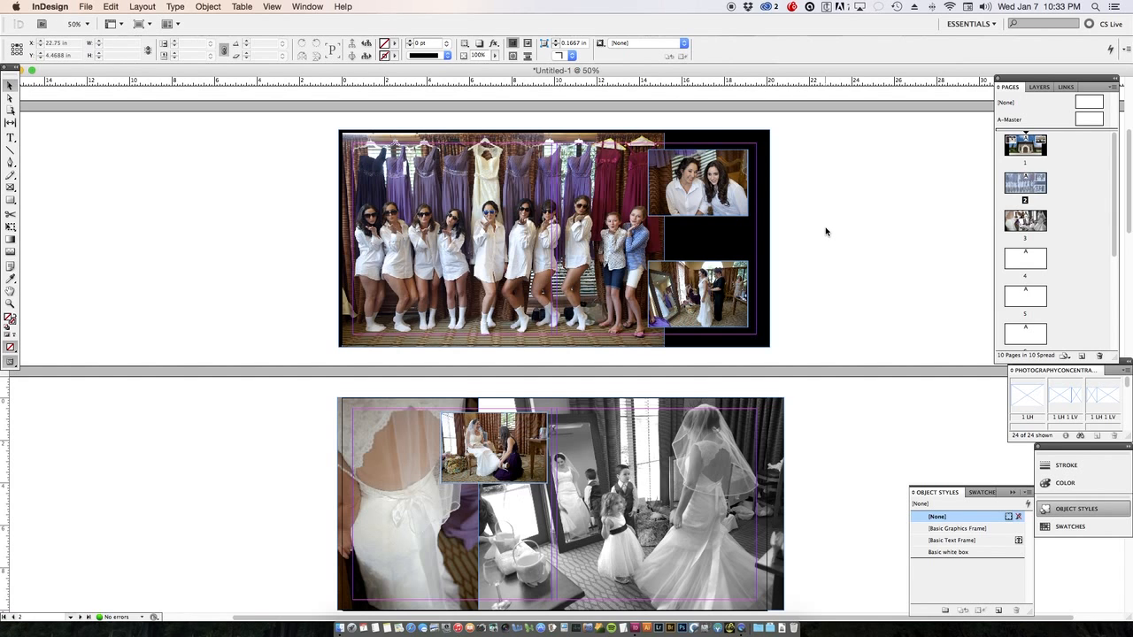
- Copy the black background frame from page 2 onto the empty page 4 so it covers the whole spread
{"action": "key", "text": "super+minus"}
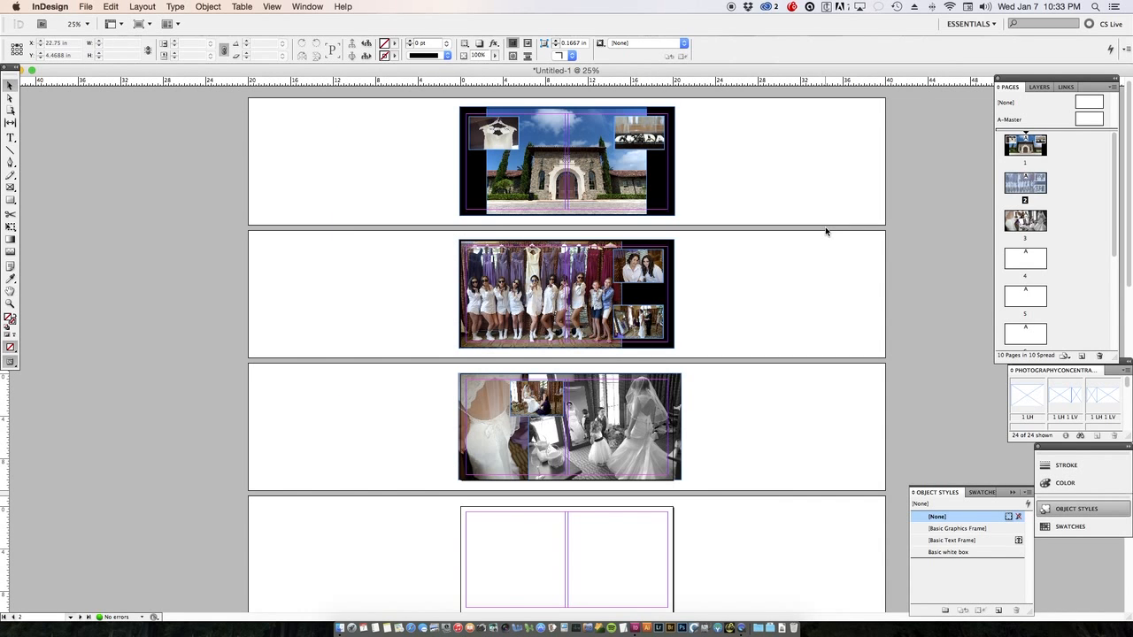
{"action": "scroll", "coordinate": [806, 238], "scroll_direction": "down", "scroll_amount": 1}
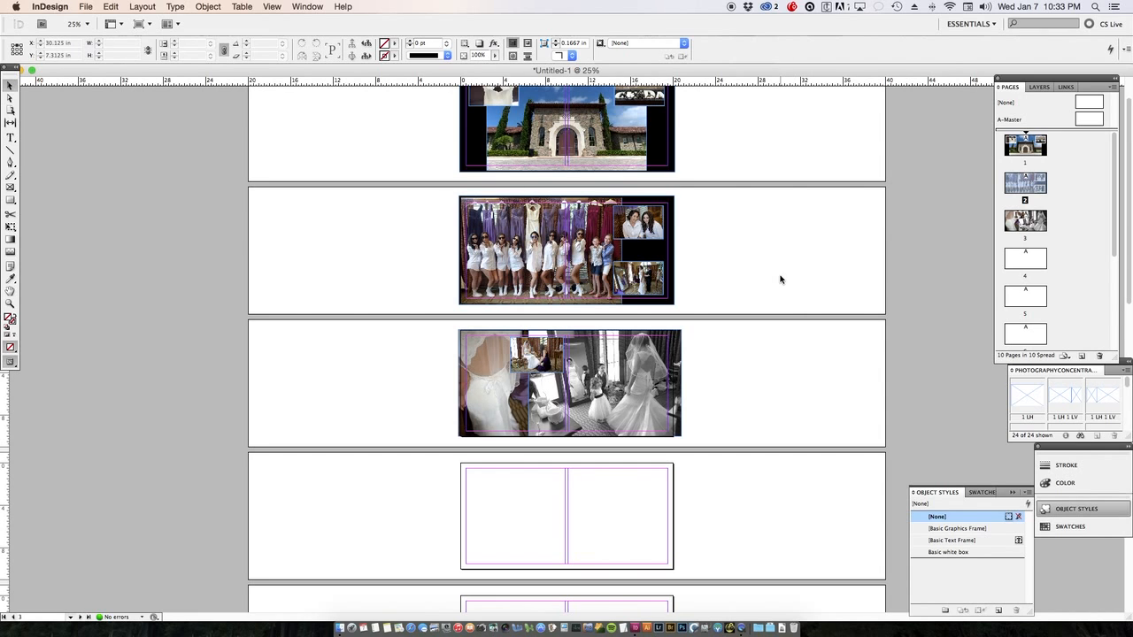
{"action": "left_click", "coordinate": [670, 254]}
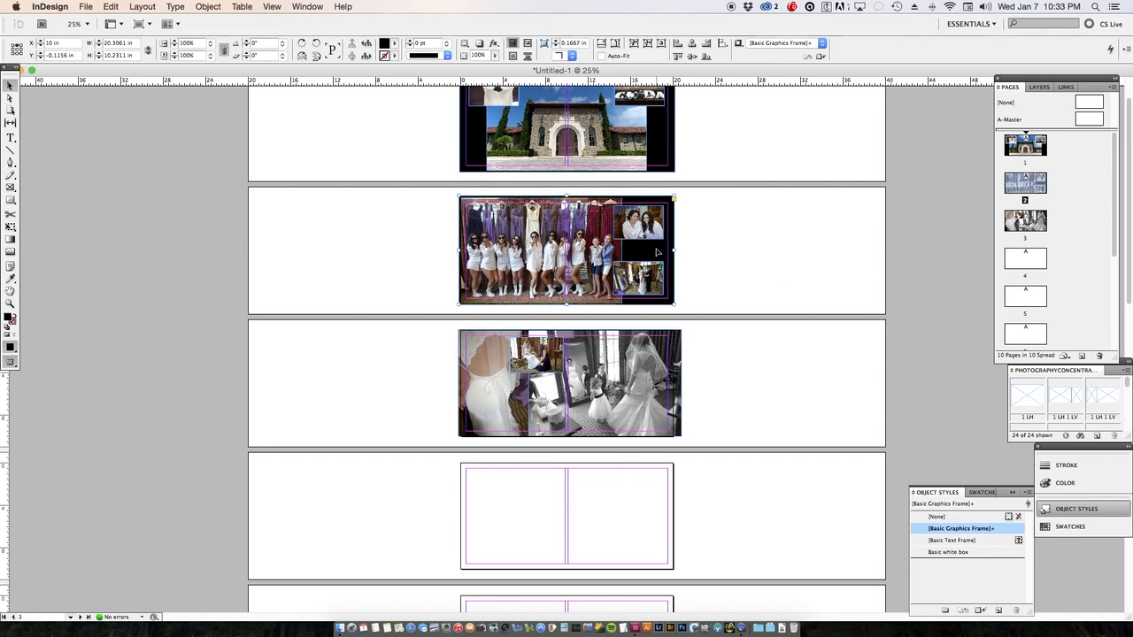
{"action": "left_click_drag", "start_coordinate": [656, 254], "coordinate": [662, 516]}
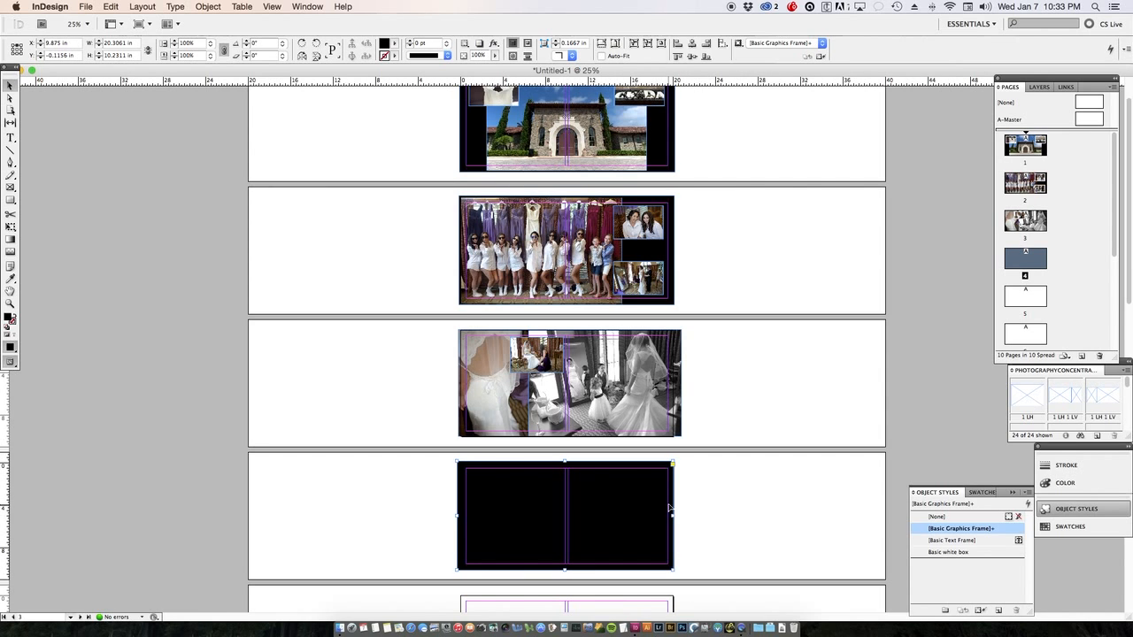
{"action": "left_click", "coordinate": [770, 503]}
- Copy both inset photos from page 2 onto the black background of page 4
{"action": "left_click", "coordinate": [638, 279]}
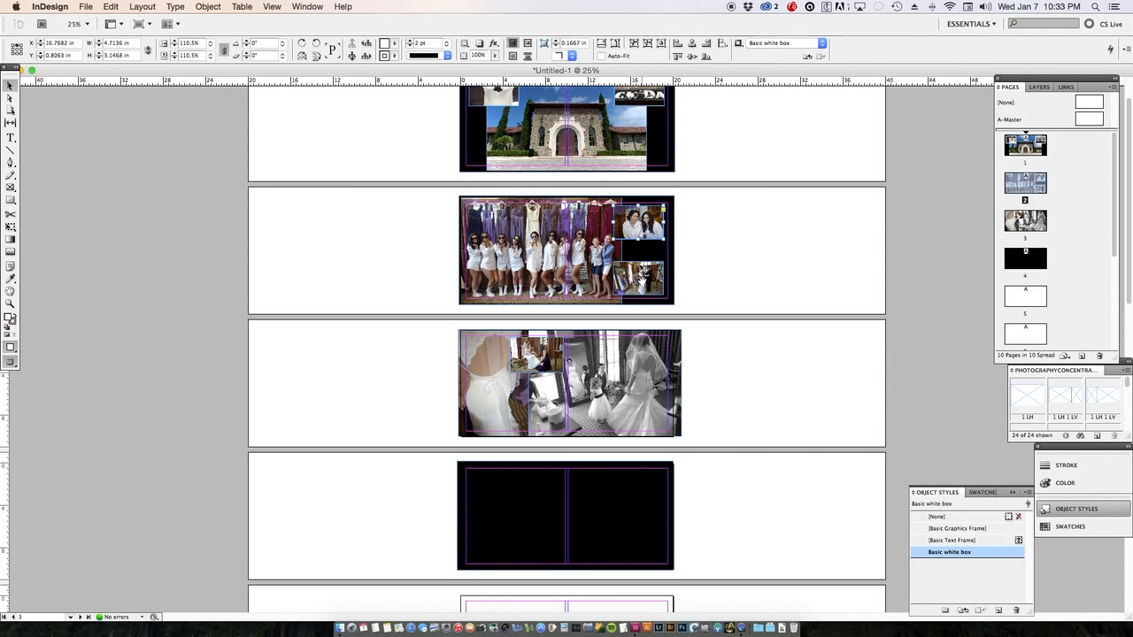
{"action": "left_click", "coordinate": [764, 278]}
{"action": "left_click", "coordinate": [638, 223]}
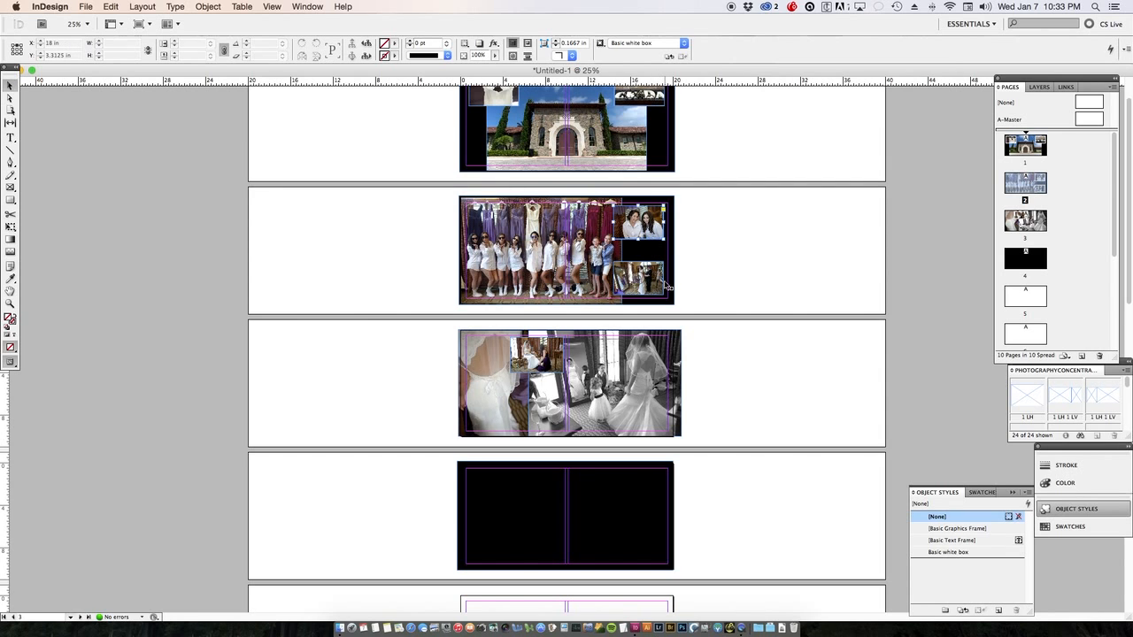
{"action": "left_click", "coordinate": [659, 277], "text": "shift"}
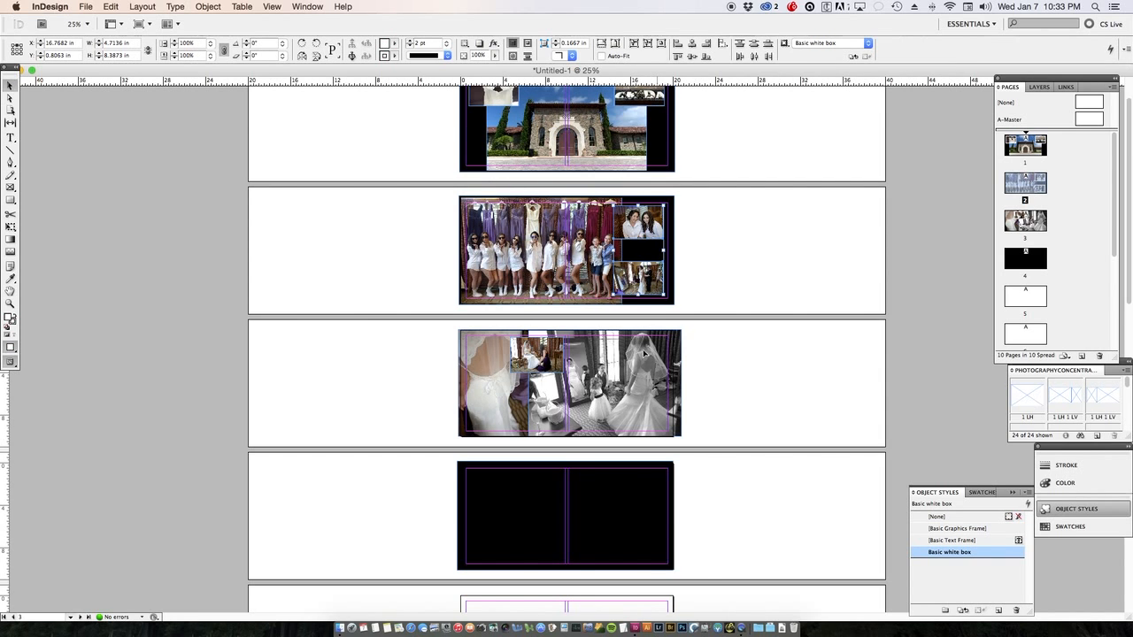
{"action": "left_click_drag", "start_coordinate": [644, 354], "coordinate": [659, 541]}
- Move the upper photo on page 4 straight down to Y 2.32 in, close above the lower photo
{"action": "key", "text": "super+equal"}
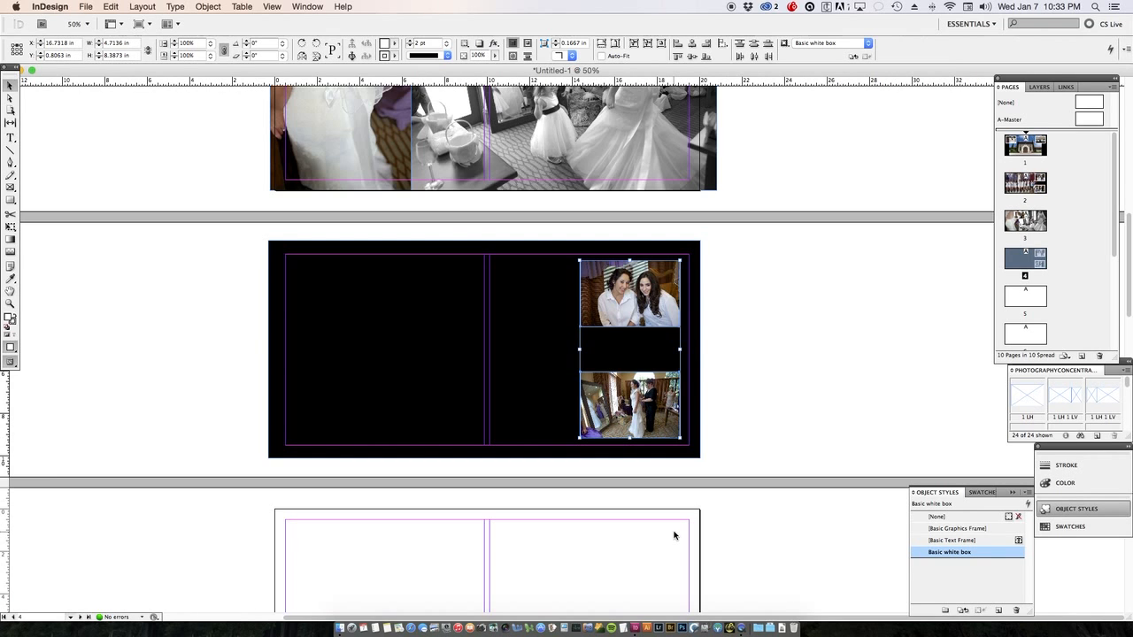
{"action": "key", "text": "super+equal"}
{"action": "left_click", "coordinate": [743, 348]}
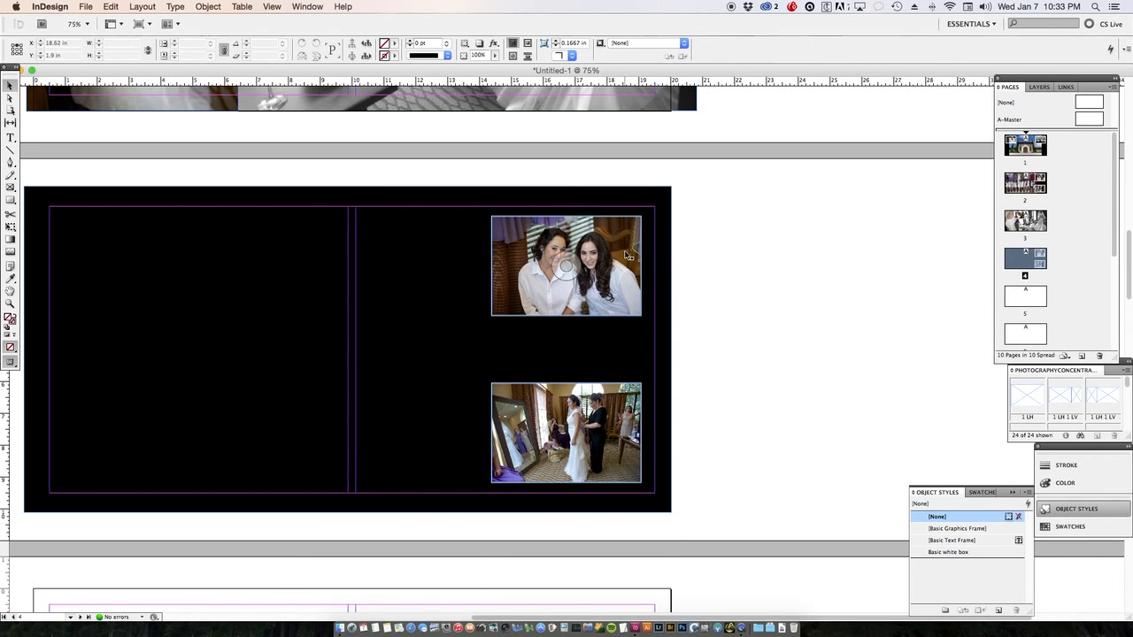
{"action": "left_click_drag", "start_coordinate": [625, 256], "coordinate": [625, 305]}
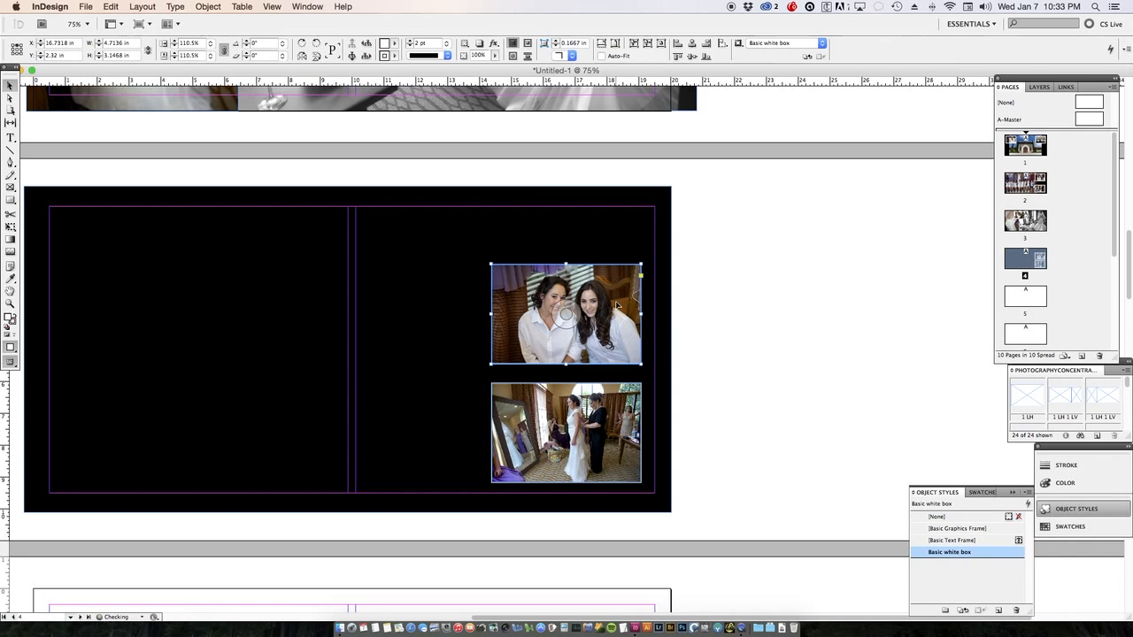
- Enlarge both photos on page 4 together proportionally to about 5.70 × 8.32 in overall, keeping their lower outer corner fixed
{"action": "left_click", "coordinate": [610, 405]}
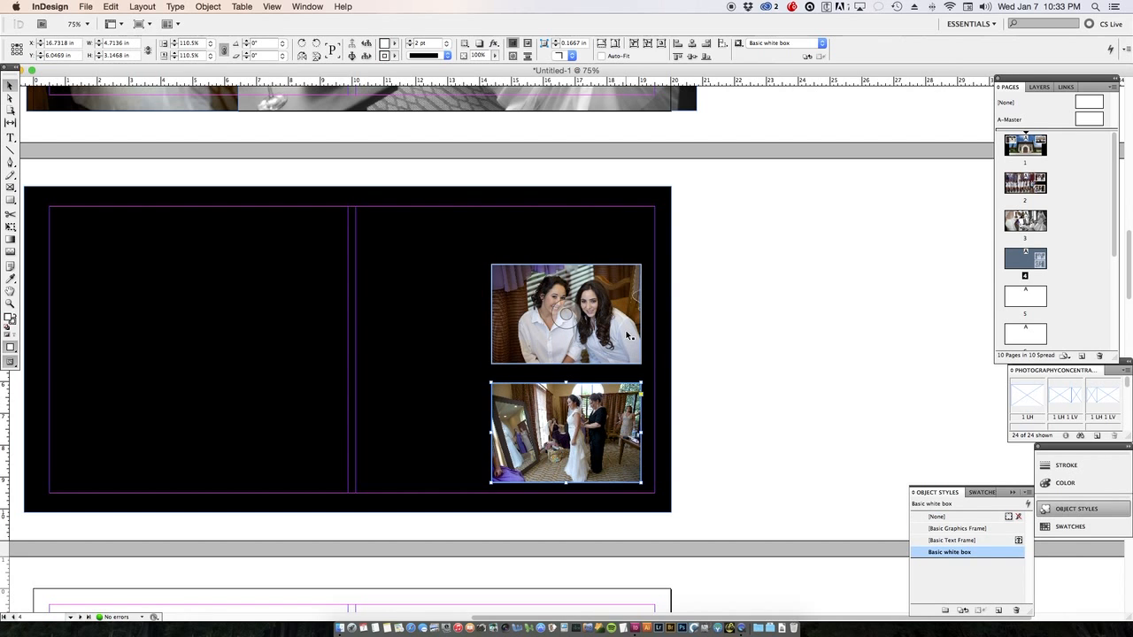
{"action": "left_click", "coordinate": [554, 292], "text": "shift"}
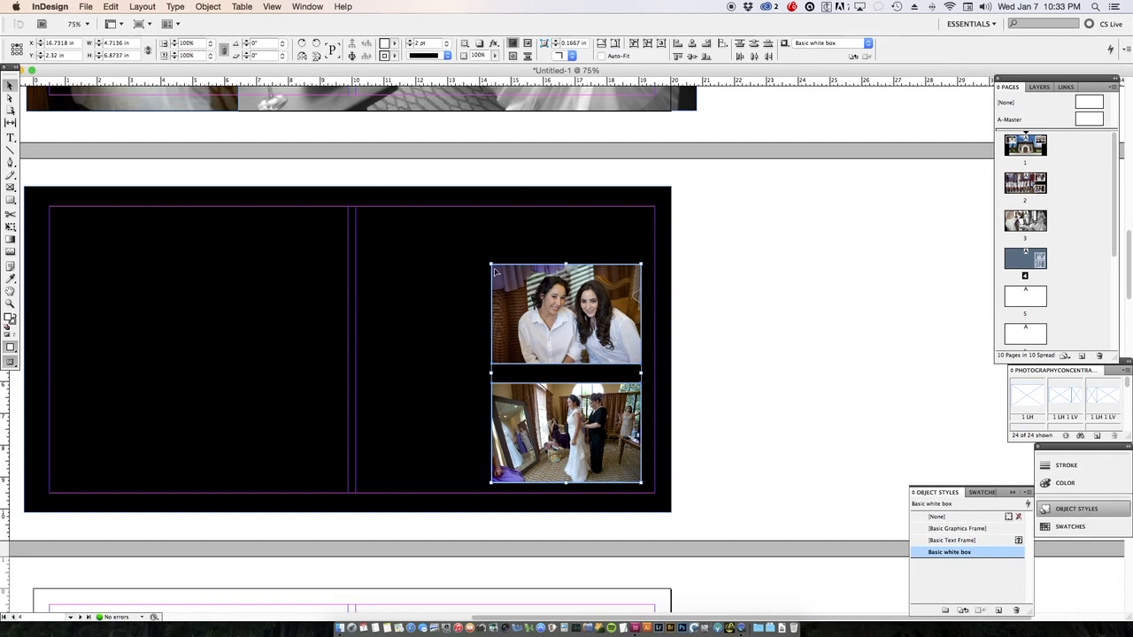
{"action": "left_click_drag", "start_coordinate": [490, 263], "coordinate": [458, 218]}
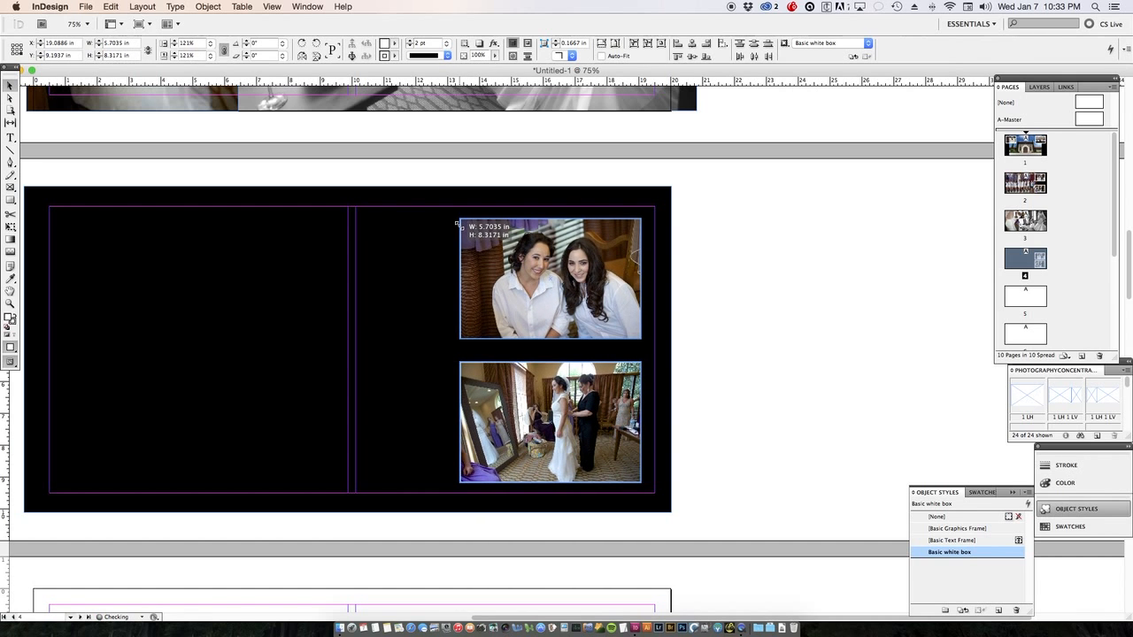
- Duplicate the photo pair twice across page 4 into an evenly spaced grid of three columns, and preview the spread without guides
{"action": "left_click_drag", "start_coordinate": [598, 302], "coordinate": [184, 301]}
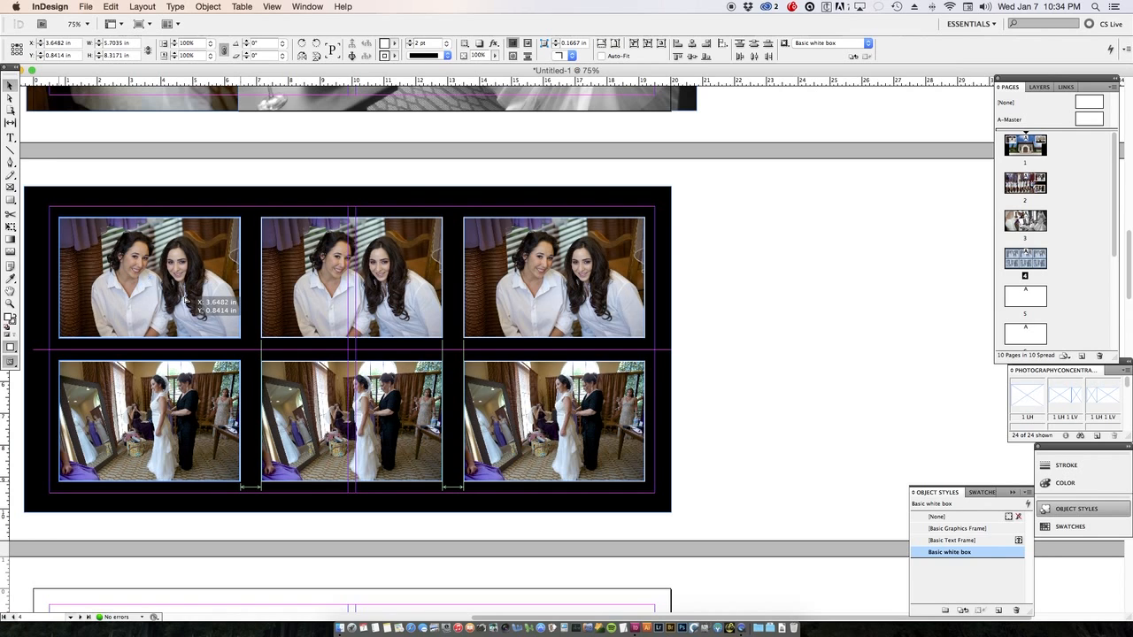
{"action": "left_click_drag", "start_coordinate": [184, 301], "coordinate": [184, 301]}
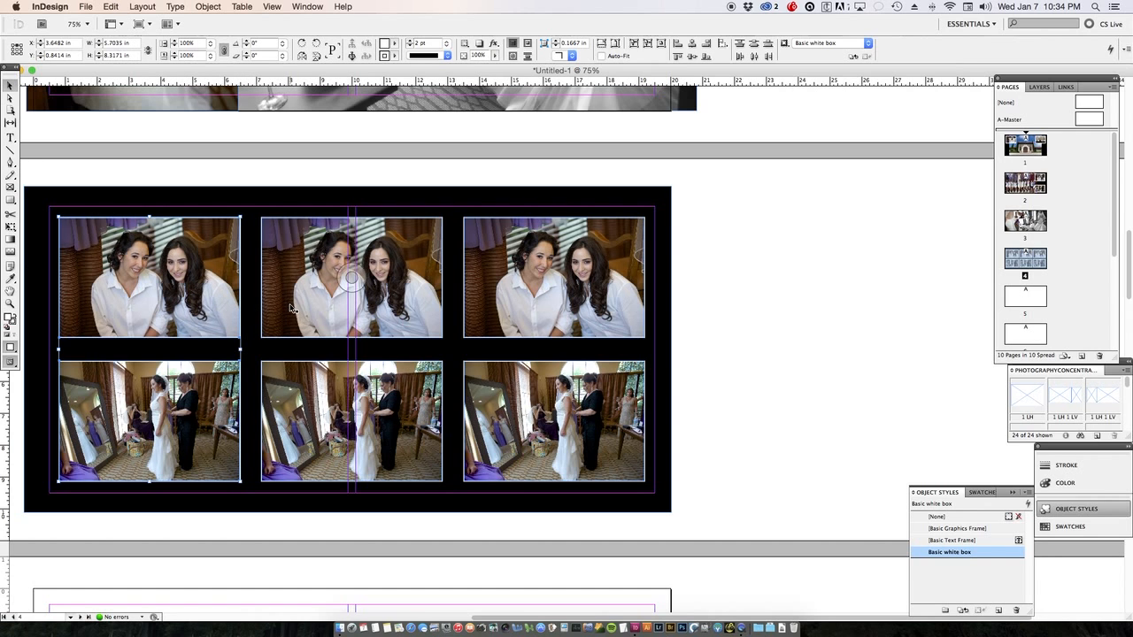
{"action": "left_click", "coordinate": [323, 297], "text": "shift"}
{"action": "left_click", "coordinate": [496, 310], "text": "shift"}
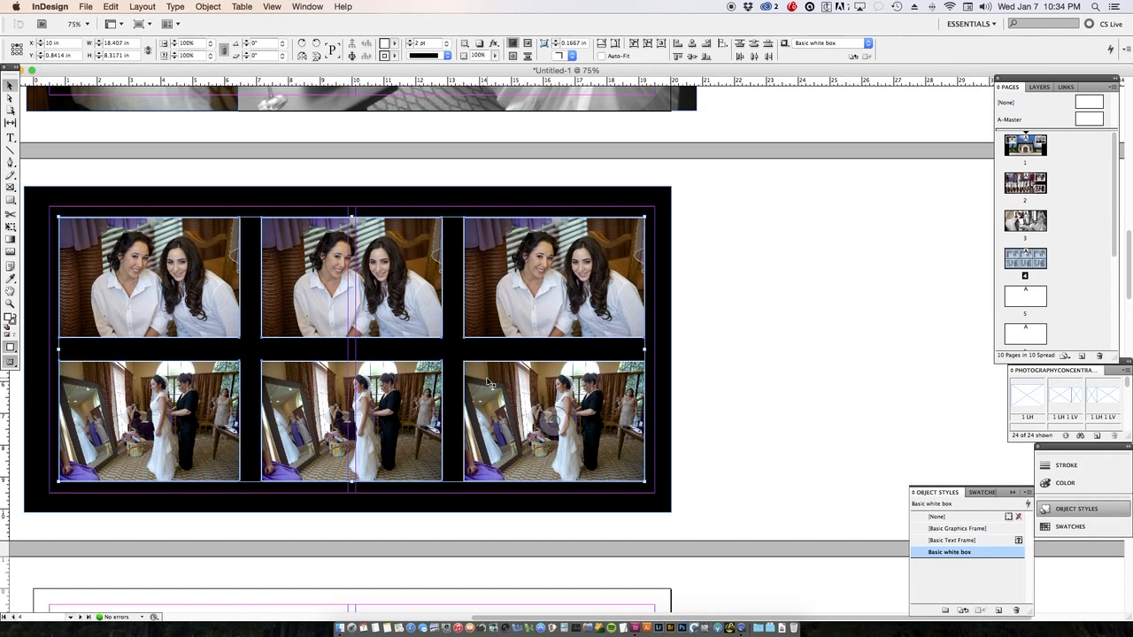
{"action": "left_click_drag", "start_coordinate": [490, 326], "coordinate": [489, 324]}
{"action": "left_click", "coordinate": [805, 332]}
{"action": "key", "text": "w"}
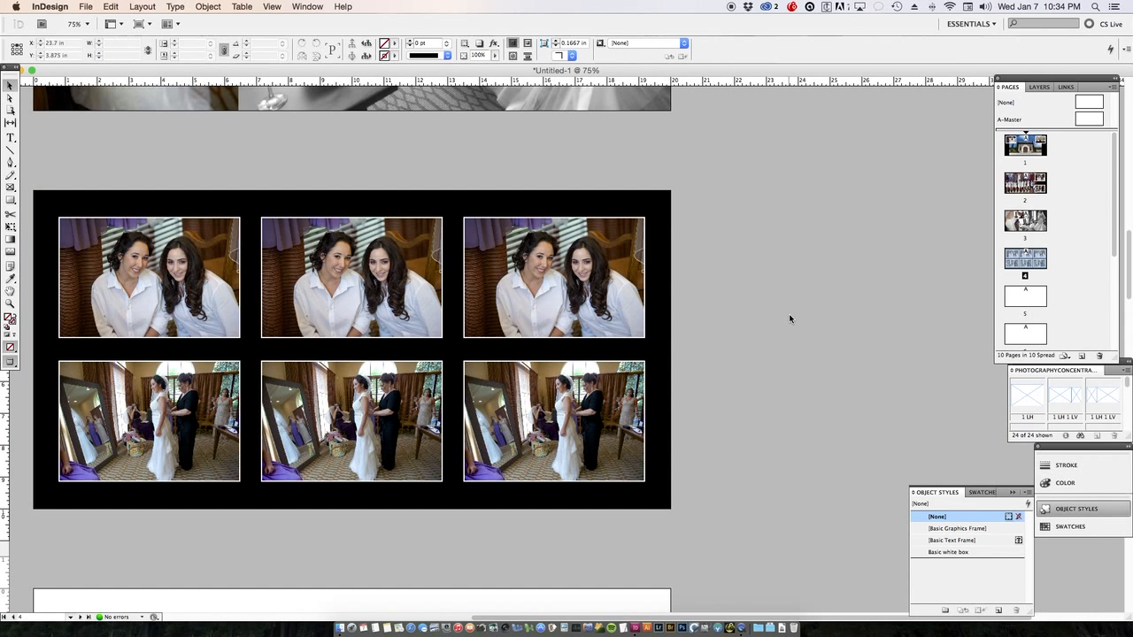
- Switch to Finder and replace the middle and last photos of page 4's upper row with picks 141 and 171 from the book picks folder
{"action": "key", "text": "super+Tab"}
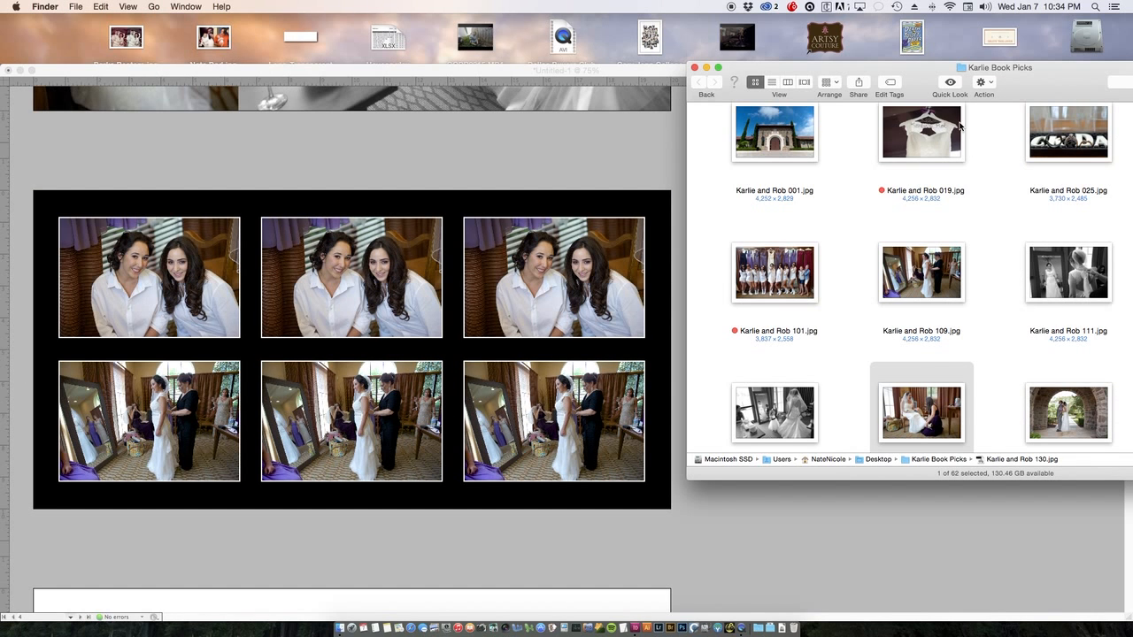
{"action": "left_click_drag", "start_coordinate": [1029, 91], "coordinate": [897, 34]}
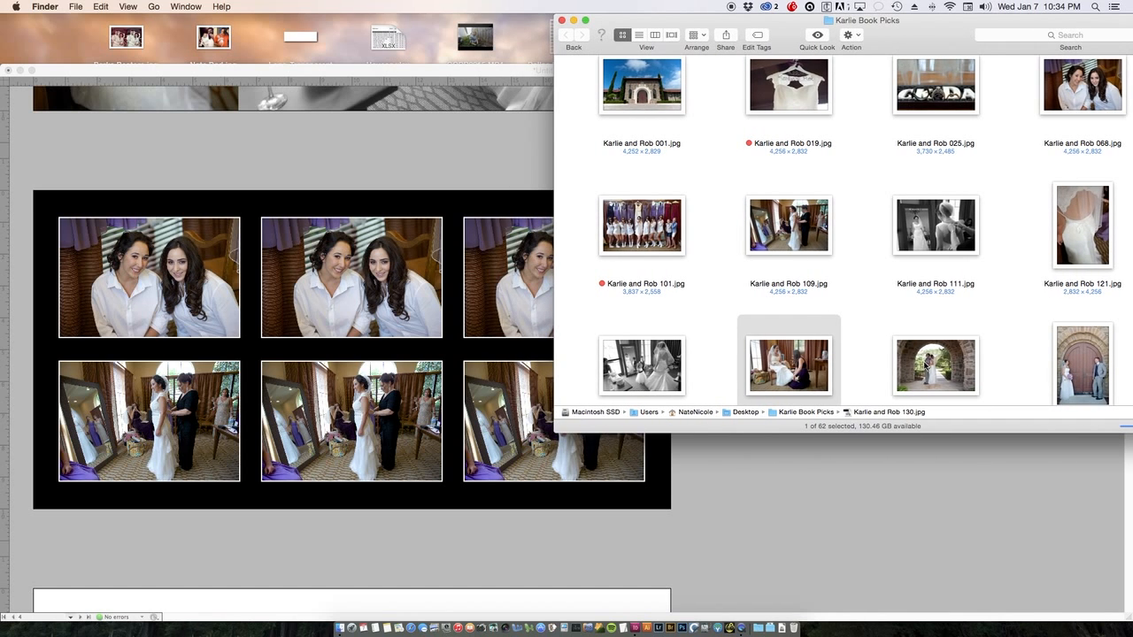
{"action": "left_click", "coordinate": [956, 378]}
{"action": "left_click_drag", "start_coordinate": [867, 366], "coordinate": [426, 307]}
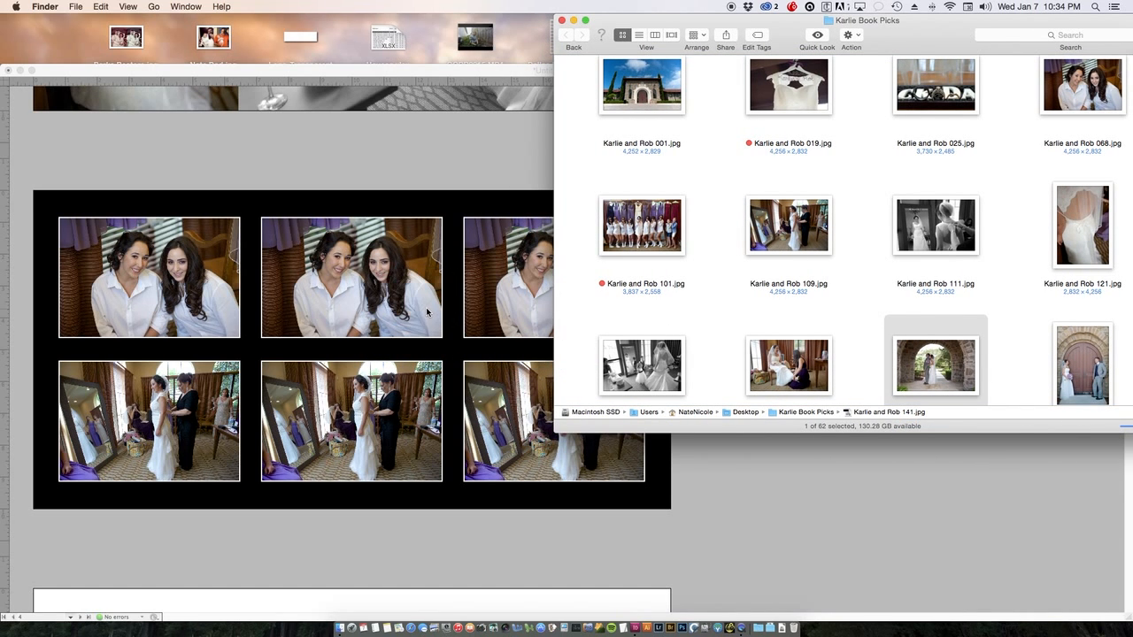
{"action": "scroll", "coordinate": [707, 360], "scroll_direction": "down", "scroll_amount": 5}
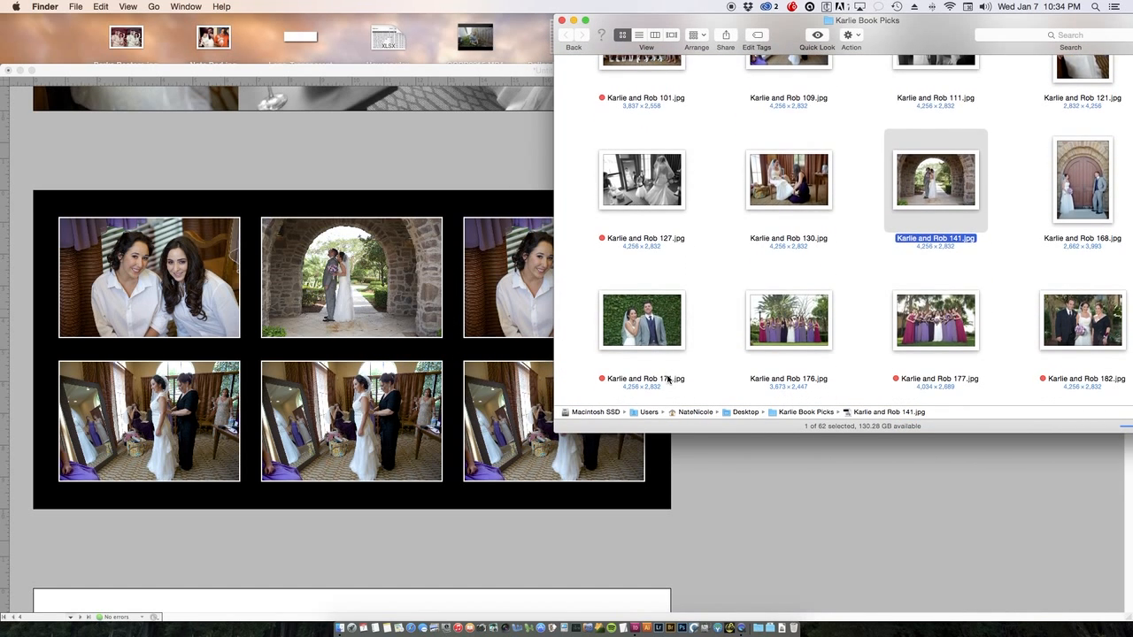
{"action": "left_click_drag", "start_coordinate": [661, 343], "coordinate": [530, 287]}
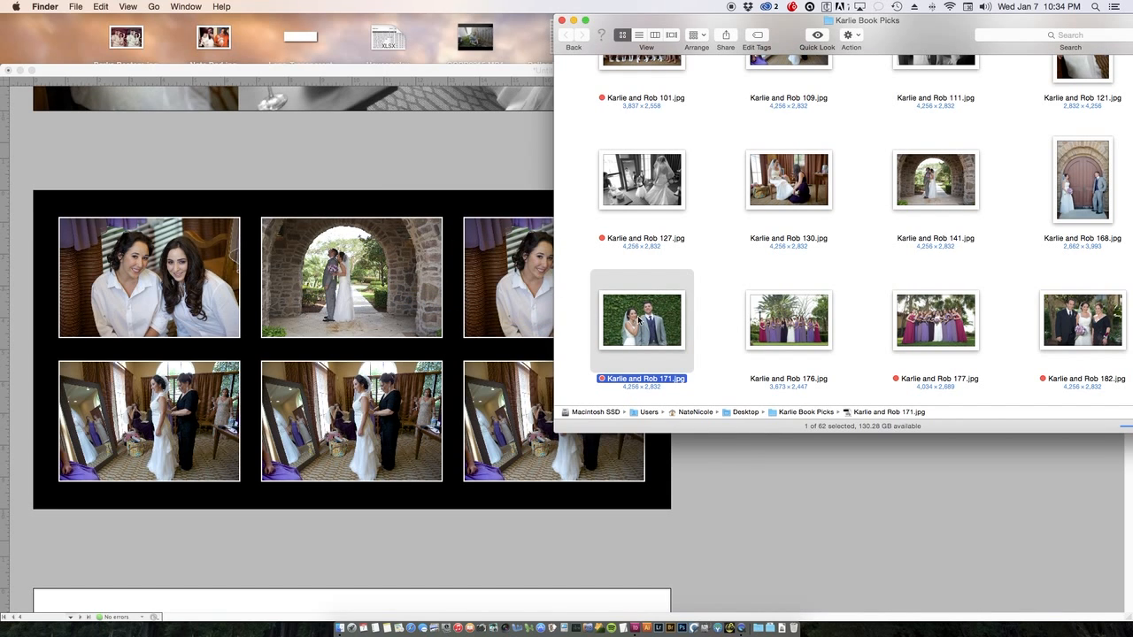
- Replace the three photos in page 4's lower row with picks 176, 182 and 177, in that order, and return to InDesign
{"action": "left_click_drag", "start_coordinate": [809, 341], "coordinate": [168, 440]}
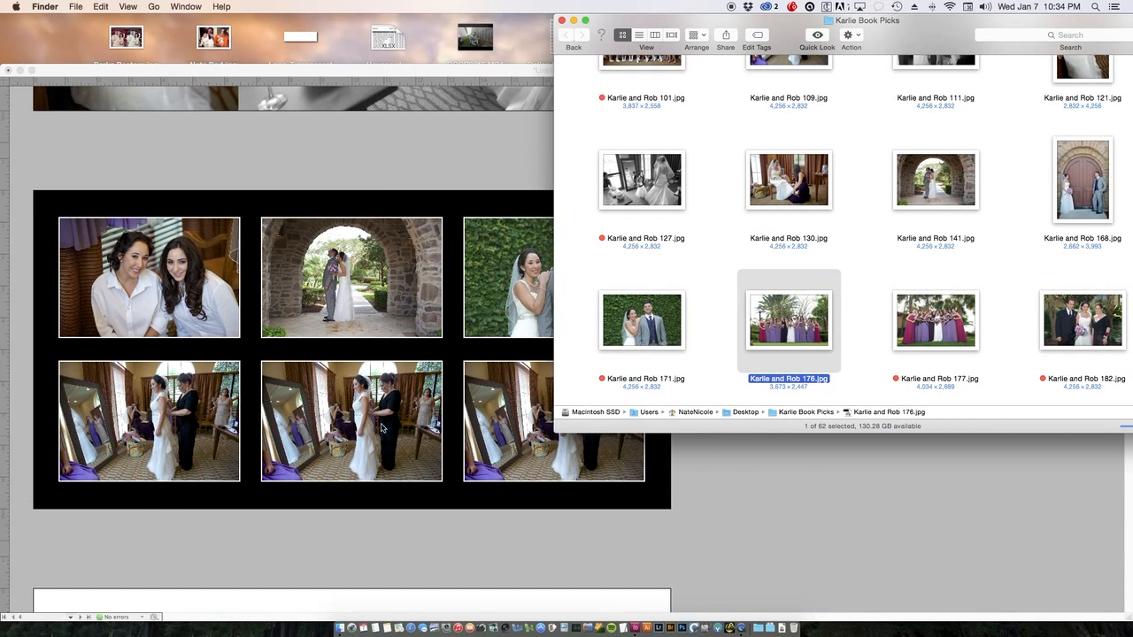
{"action": "left_click_drag", "start_coordinate": [1065, 321], "coordinate": [350, 429]}
{"action": "left_click_drag", "start_coordinate": [934, 303], "coordinate": [517, 443]}
{"action": "left_click", "coordinate": [772, 515]}
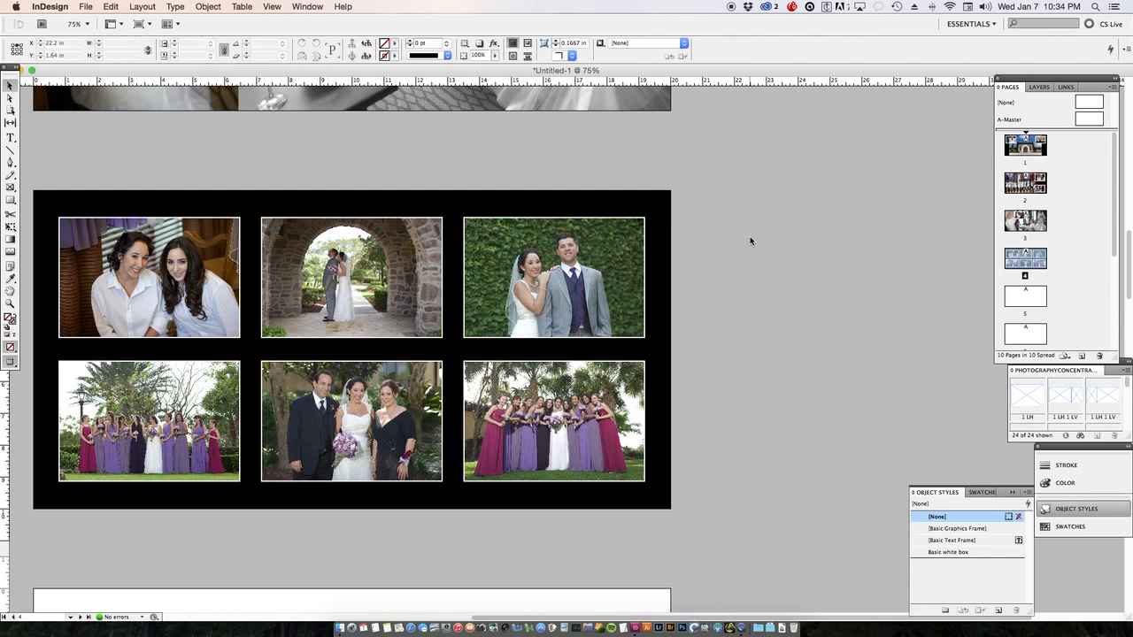
- Duplicate page 4's background and six-photo grid onto blank page 5, align the copy with the page, and check it in preview
{"action": "key", "text": "super+minus"}
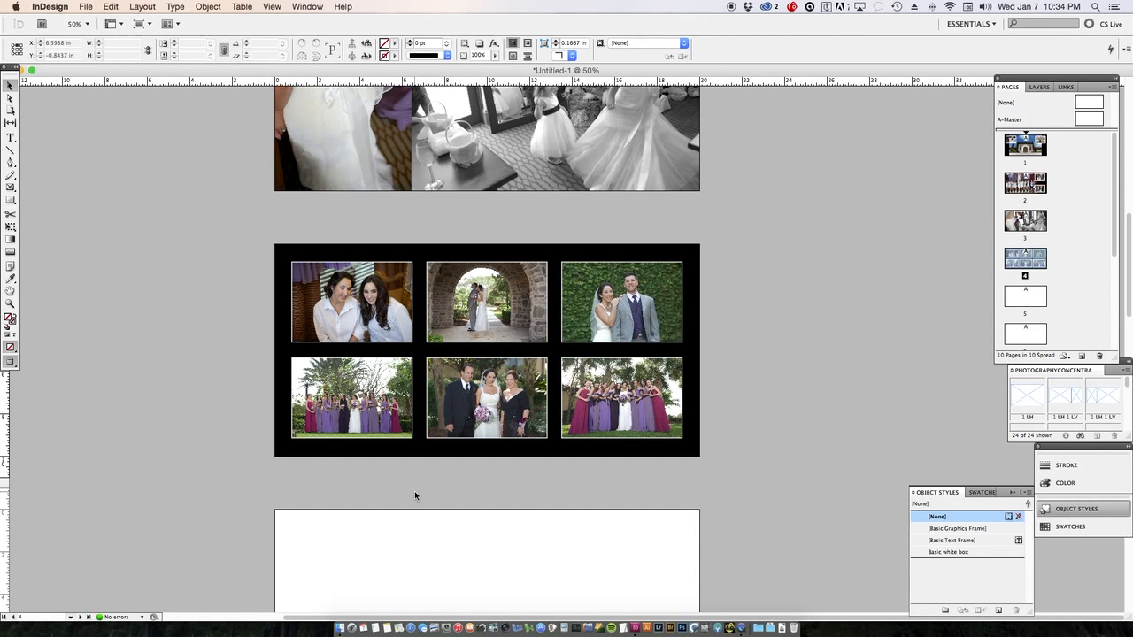
{"action": "left_click", "coordinate": [365, 286]}
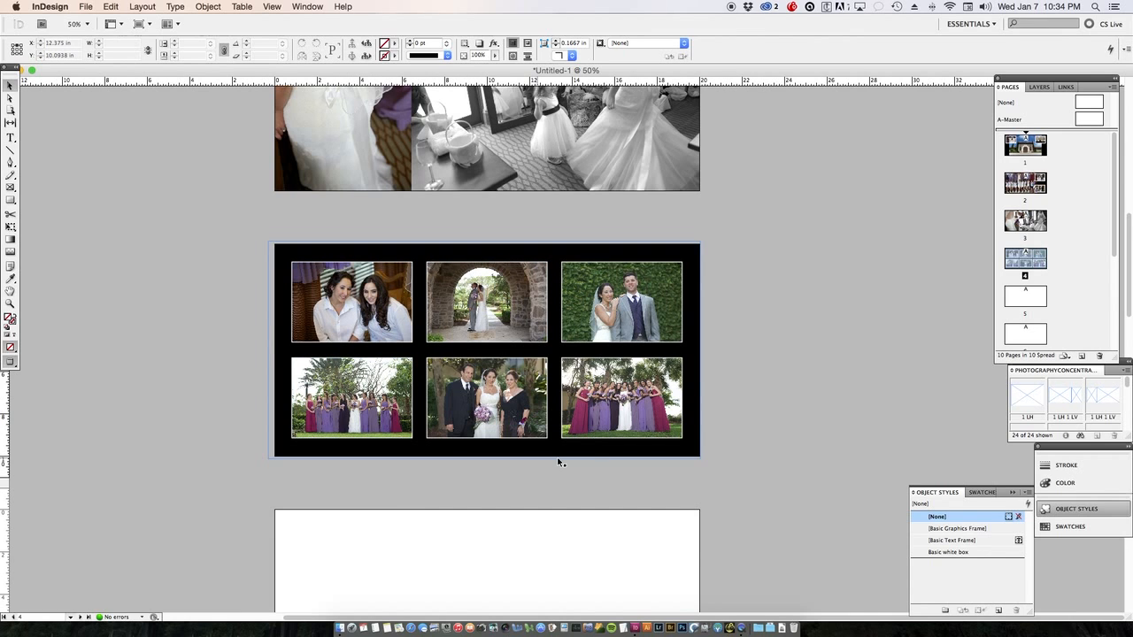
{"action": "left_click", "coordinate": [734, 341]}
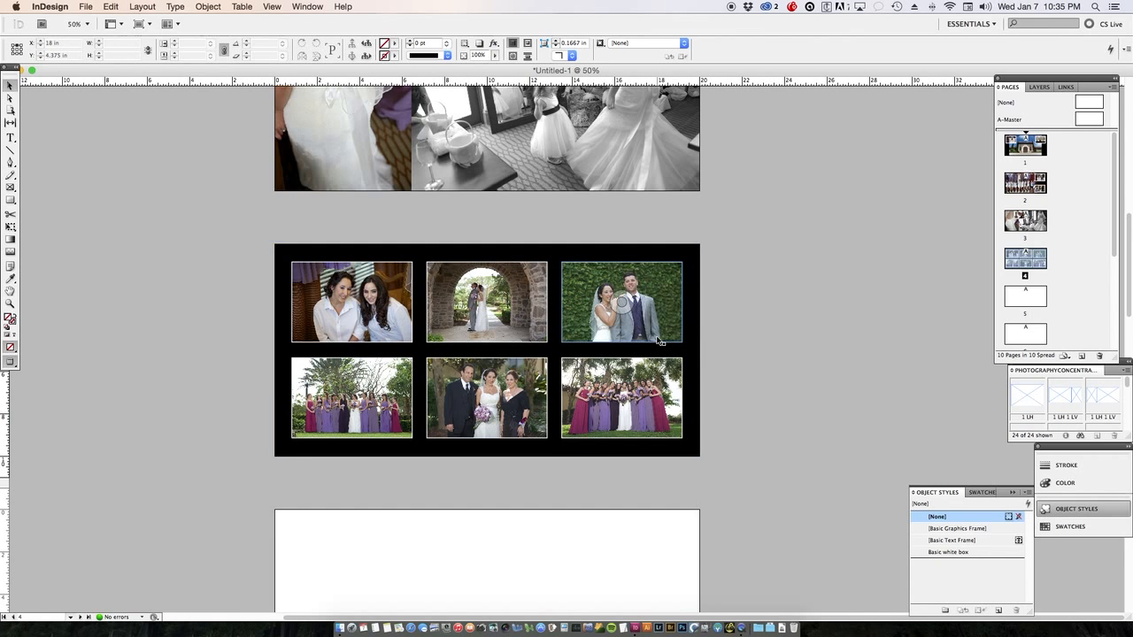
{"action": "left_click_drag", "start_coordinate": [255, 227], "coordinate": [738, 482]}
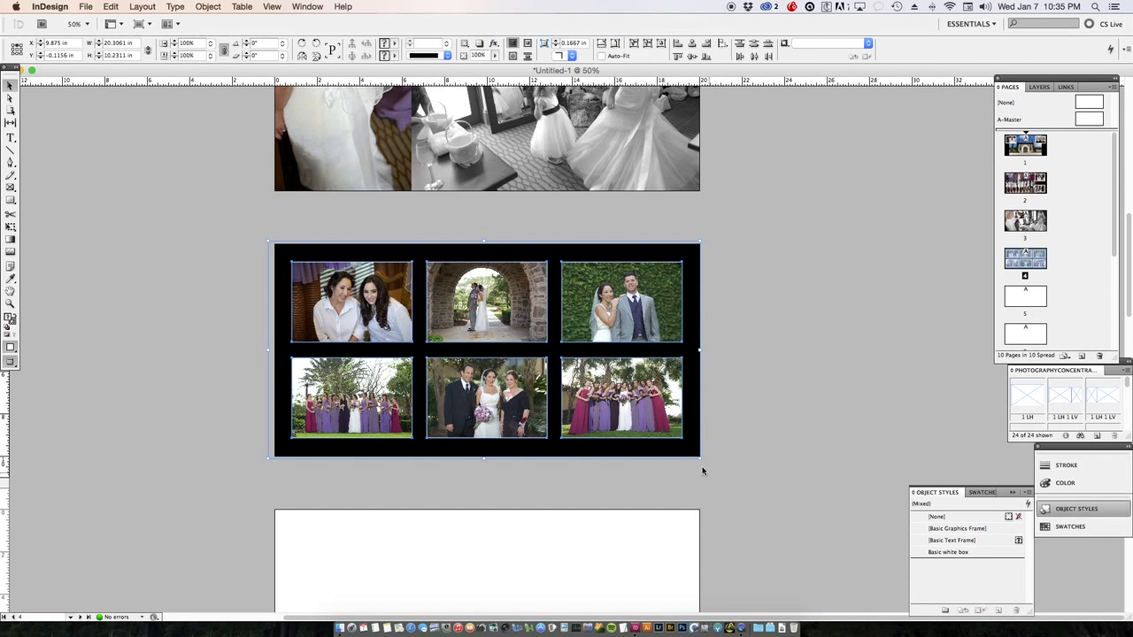
{"action": "left_click_drag", "start_coordinate": [664, 576], "coordinate": [670, 588]}
{"action": "scroll", "coordinate": [647, 531], "scroll_direction": "down", "scroll_amount": 3}
{"action": "scroll", "coordinate": [647, 531], "scroll_direction": "down", "scroll_amount": 3}
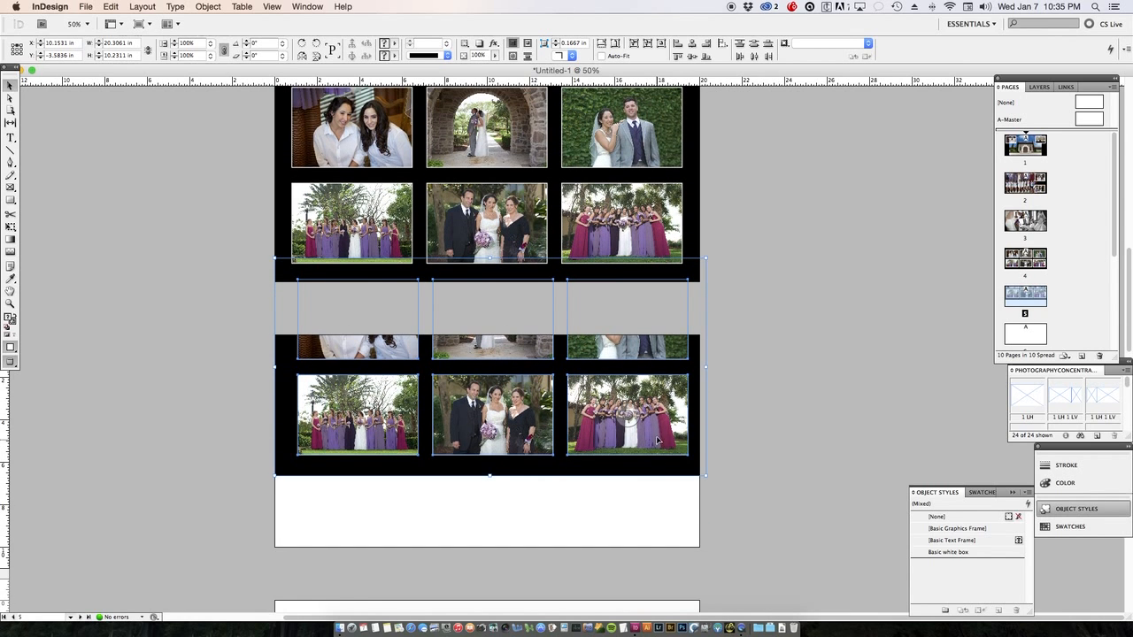
{"action": "left_click_drag", "start_coordinate": [660, 440], "coordinate": [655, 503]}
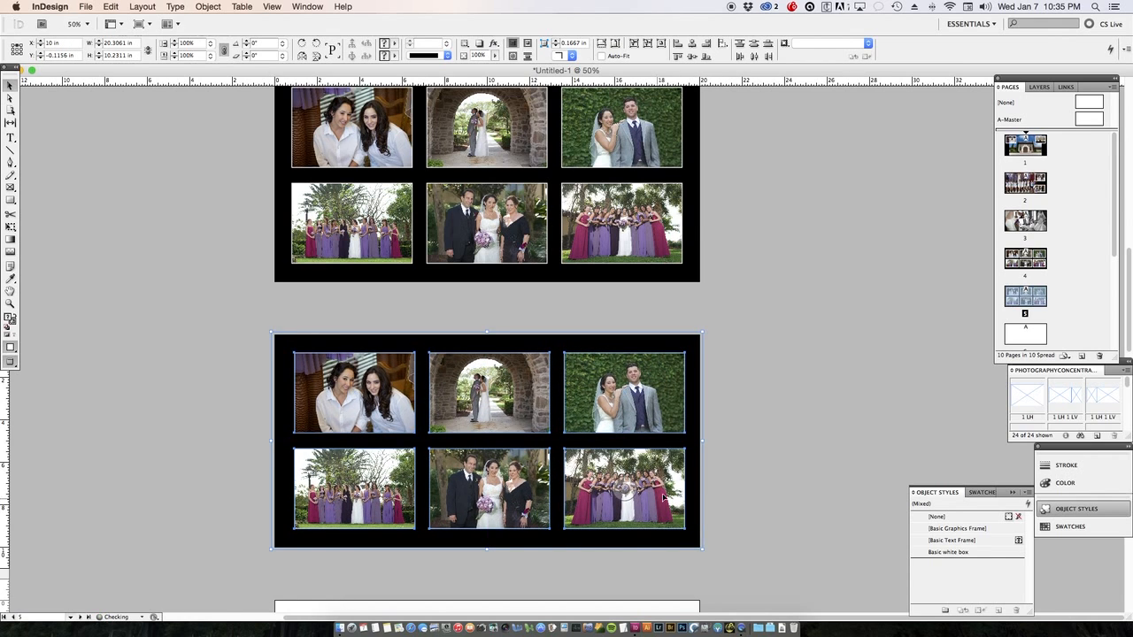
{"action": "left_click", "coordinate": [784, 475]}
{"action": "key", "text": "w"}
{"action": "key", "text": "w"}
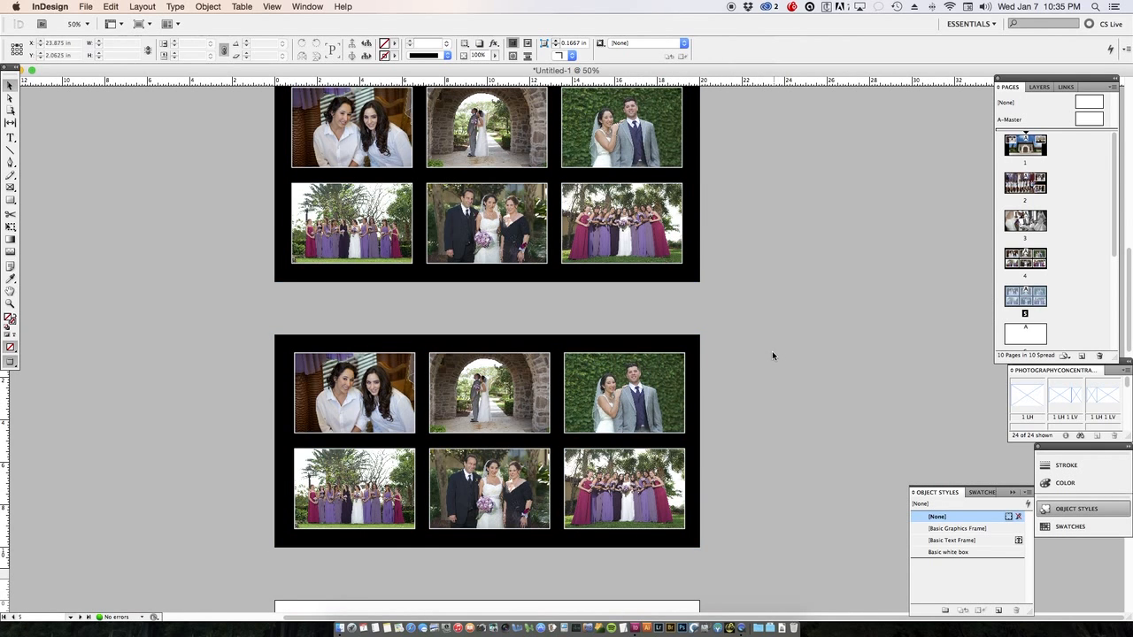
- Try reordering pages by moving the blank page ahead of page 5 and page 1 behind it, returning each to its original place
{"action": "scroll", "coordinate": [771, 354], "scroll_direction": "up", "scroll_amount": 10}
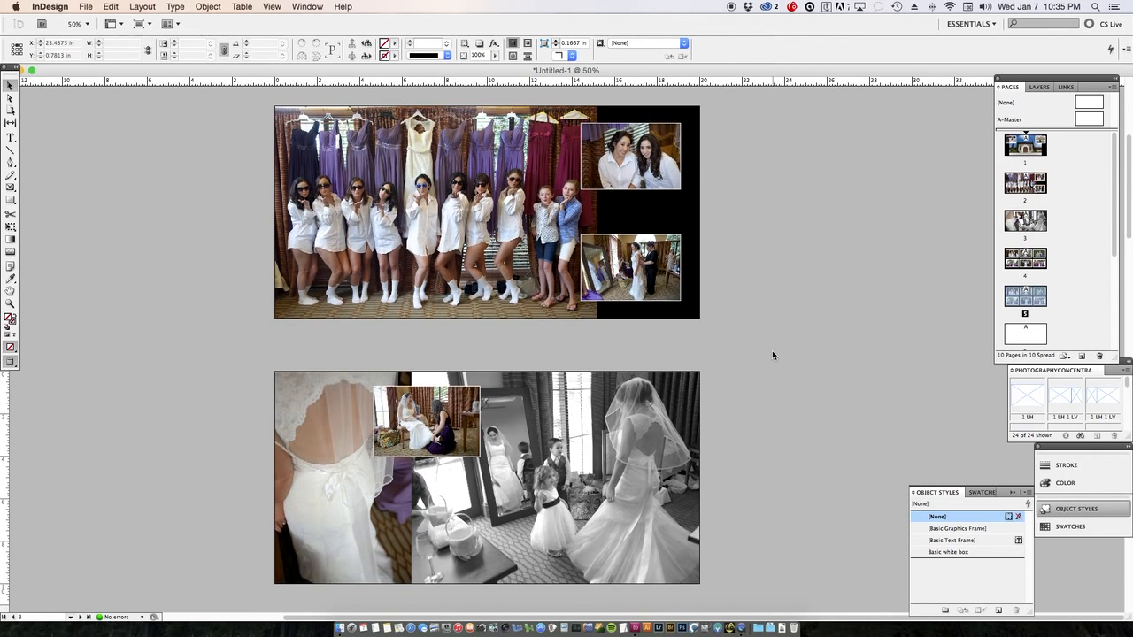
{"action": "scroll", "coordinate": [772, 350], "scroll_direction": "up", "scroll_amount": 5}
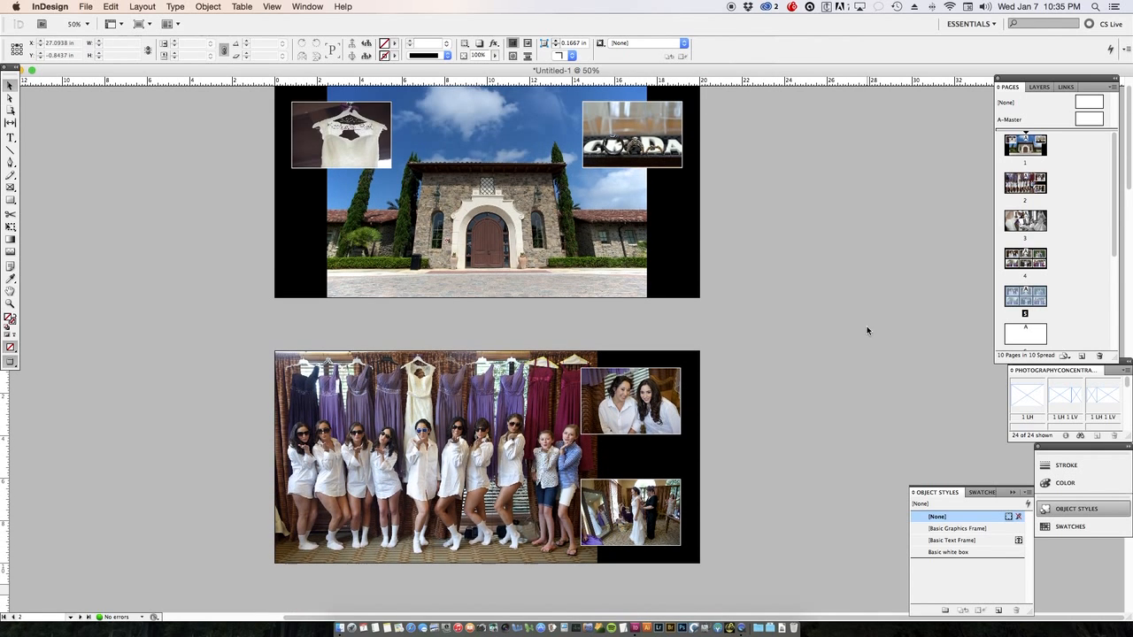
{"action": "left_click", "coordinate": [1051, 298]}
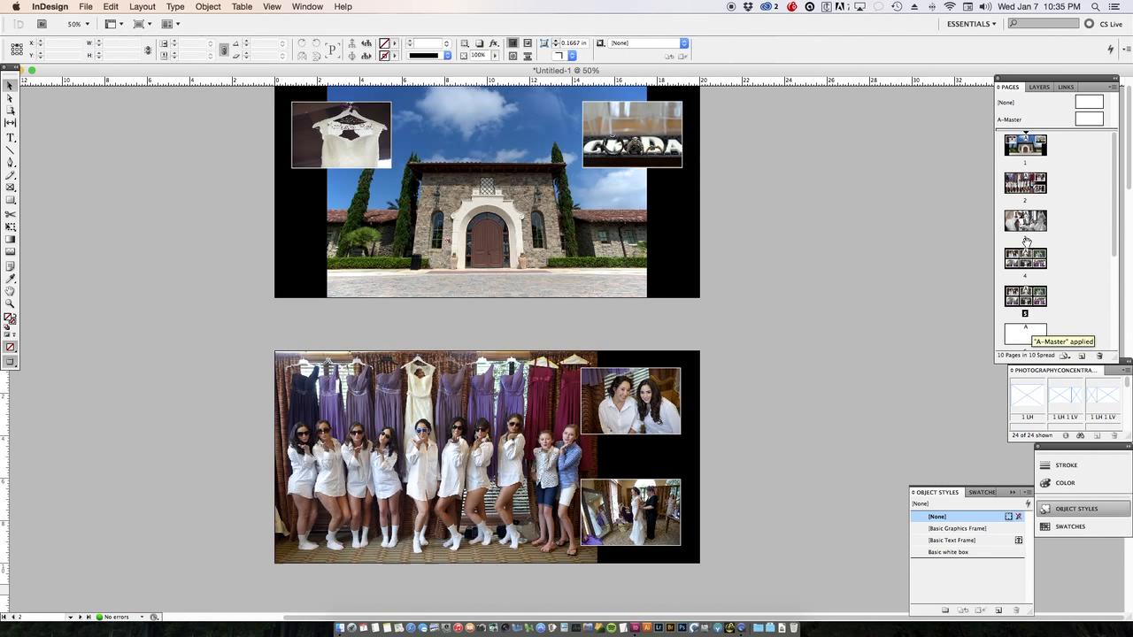
{"action": "left_click", "coordinate": [1034, 336]}
{"action": "left_click_drag", "start_coordinate": [1034, 332], "coordinate": [1047, 268]}
{"action": "scroll", "coordinate": [744, 299], "scroll_direction": "up", "scroll_amount": 3}
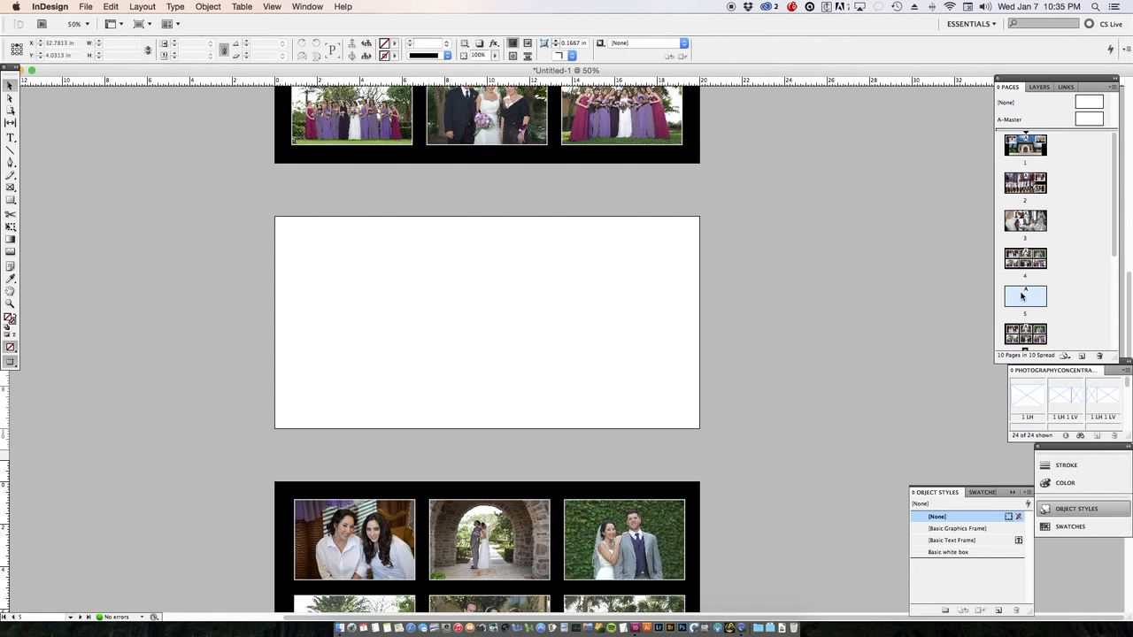
{"action": "left_click", "coordinate": [1038, 329]}
{"action": "left_click_drag", "start_coordinate": [1038, 329], "coordinate": [1040, 266]}
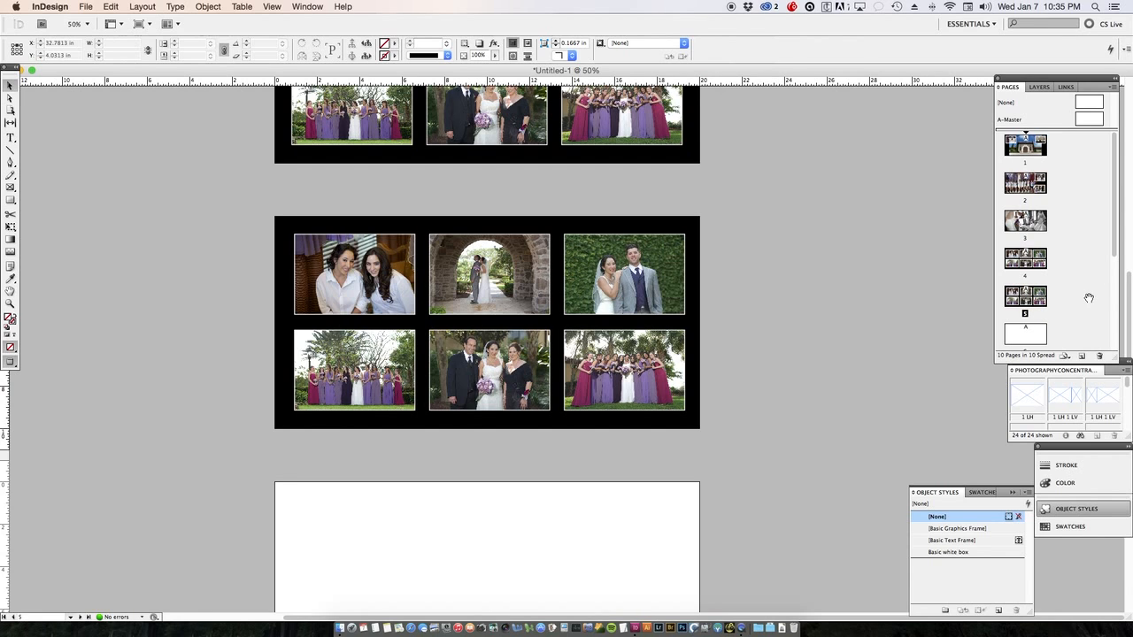
{"action": "left_click_drag", "start_coordinate": [1033, 151], "coordinate": [1043, 294]}
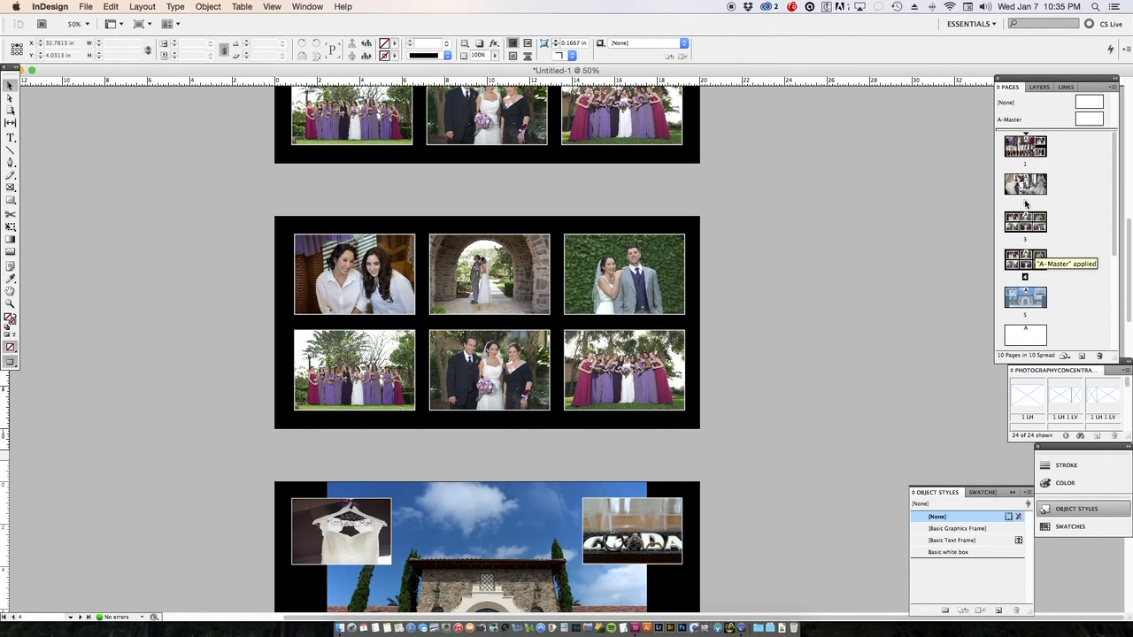
{"action": "left_click_drag", "start_coordinate": [1034, 312], "coordinate": [1007, 155]}
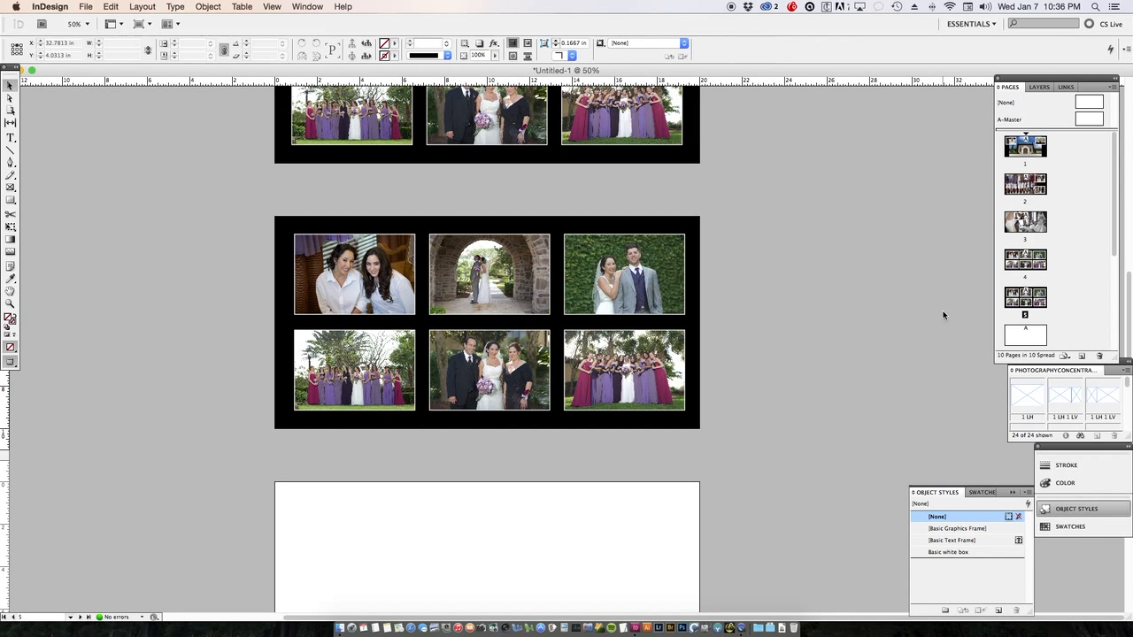
- Select the large group photo on page 2 and examine its link information, including its effective resolution
{"action": "scroll", "coordinate": [850, 318], "scroll_direction": "up", "scroll_amount": 10}
{"action": "scroll", "coordinate": [848, 313], "scroll_direction": "up", "scroll_amount": 3}
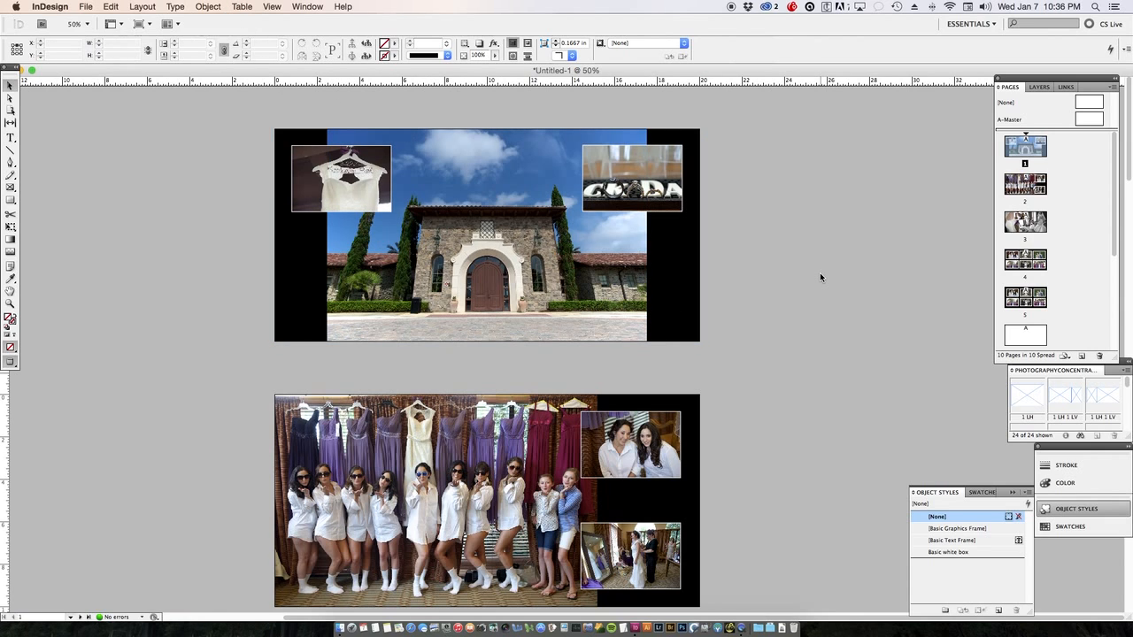
{"action": "left_click", "coordinate": [552, 405]}
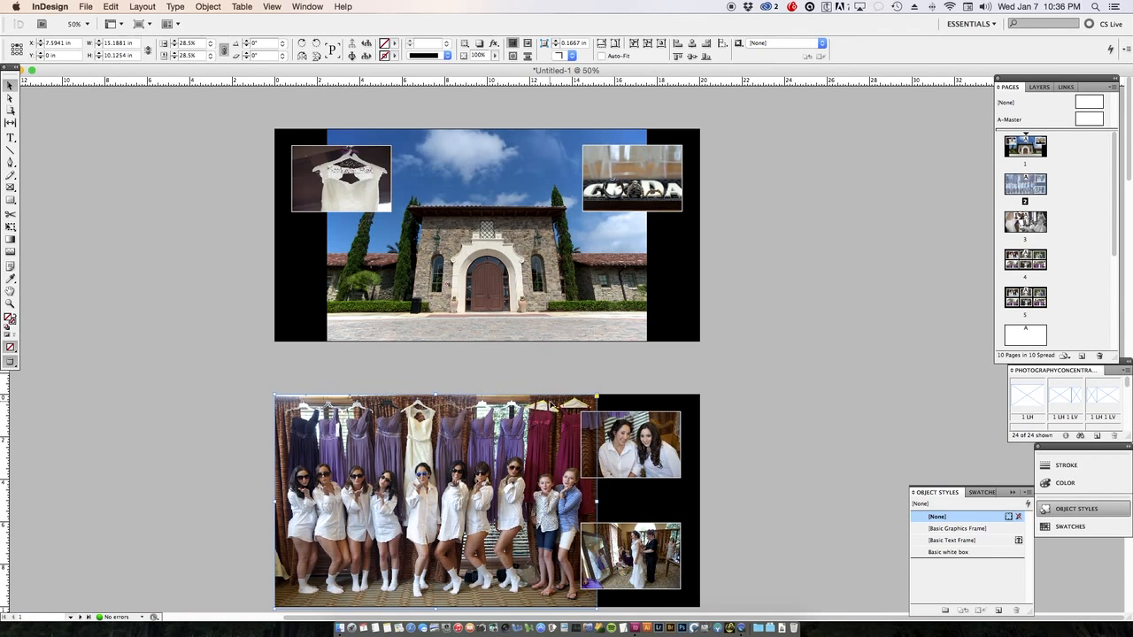
{"action": "left_click", "coordinate": [1063, 88]}
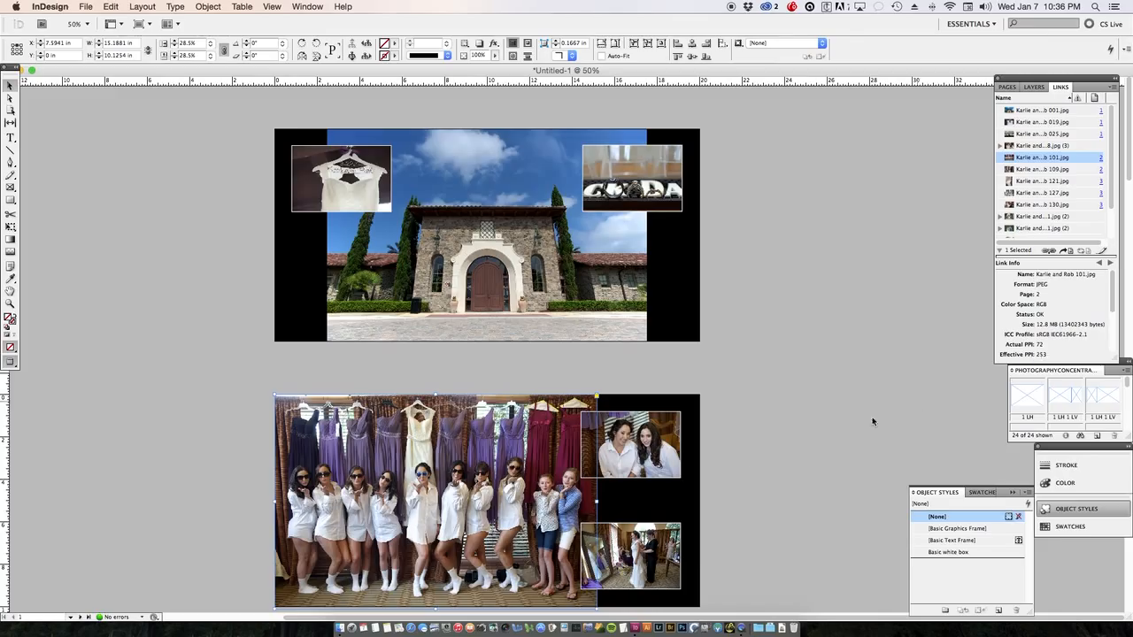
- Edit the original of page 2's large group photo, opening it from Camera Raw into Photoshop without adjustments
{"action": "right_click", "coordinate": [516, 450]}
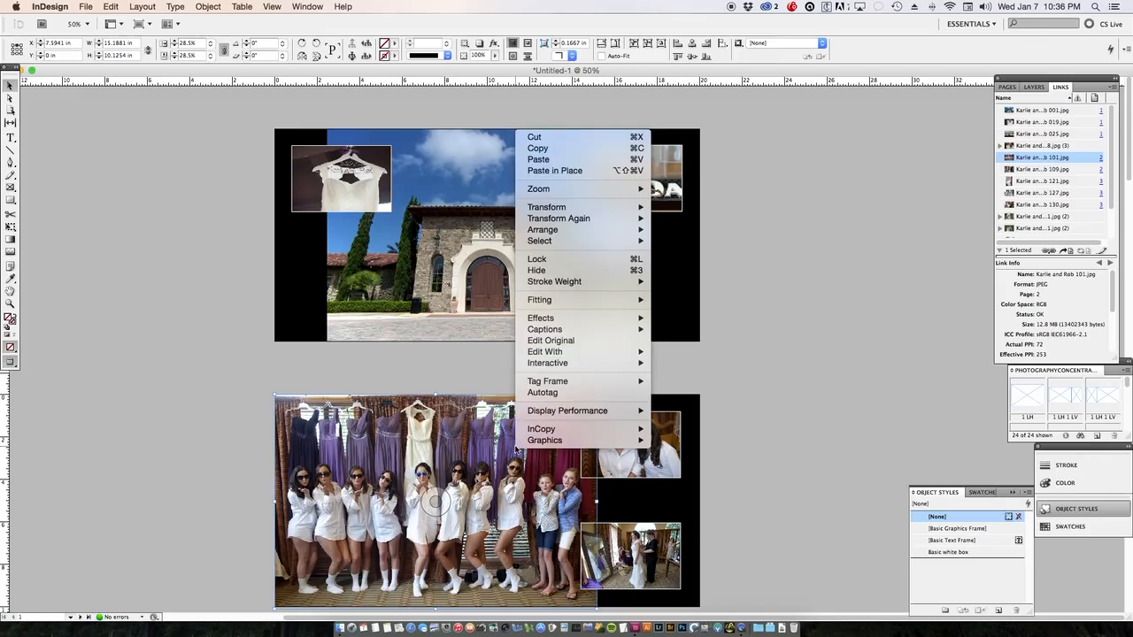
{"action": "left_click", "coordinate": [567, 344]}
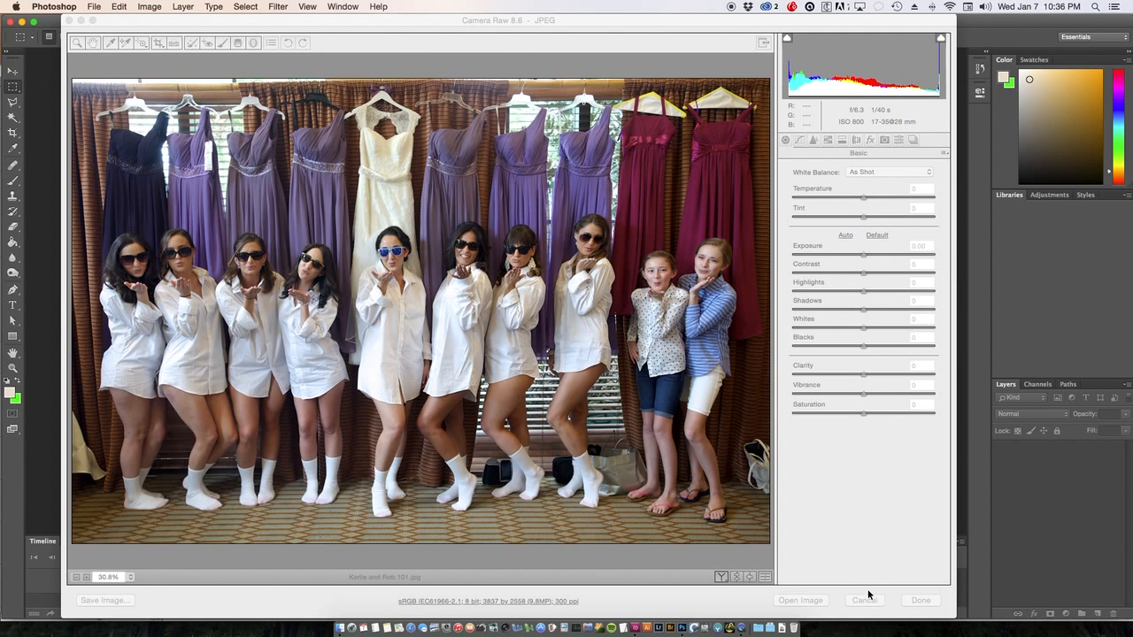
{"action": "left_click", "coordinate": [796, 600]}
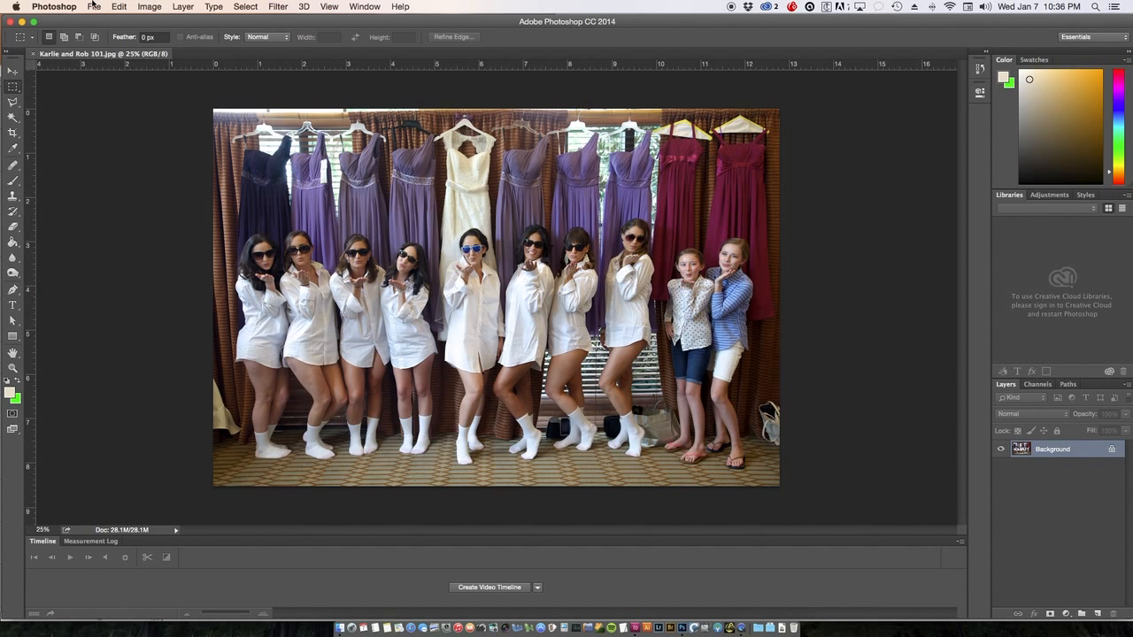
{"action": "left_click", "coordinate": [152, 8]}
{"action": "left_click", "coordinate": [164, 110]}
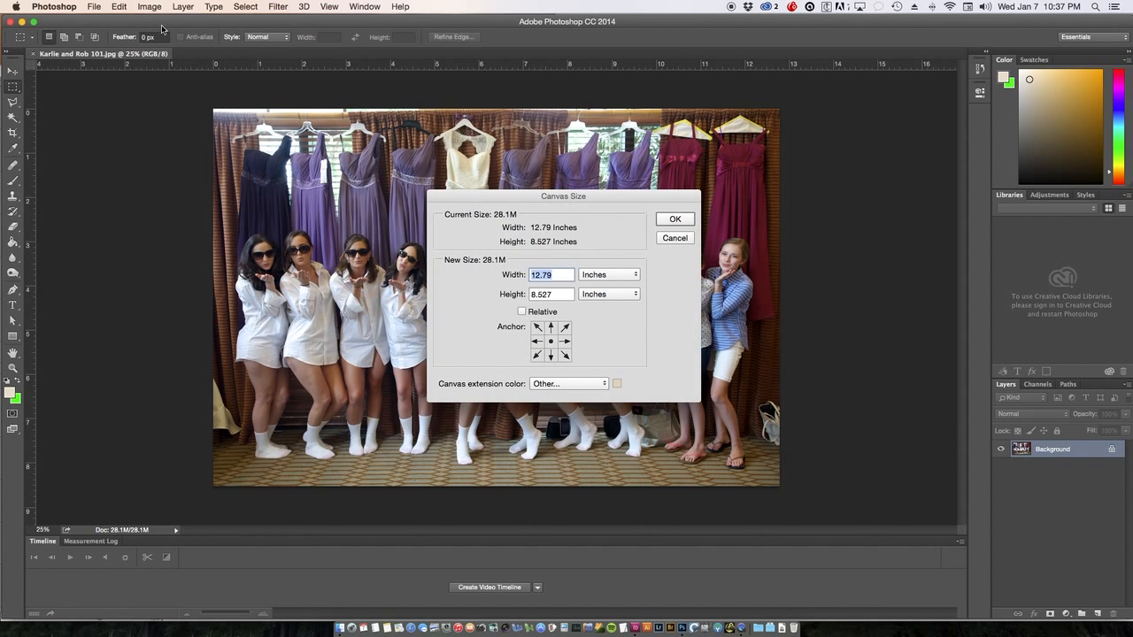
{"action": "left_click", "coordinate": [674, 238]}
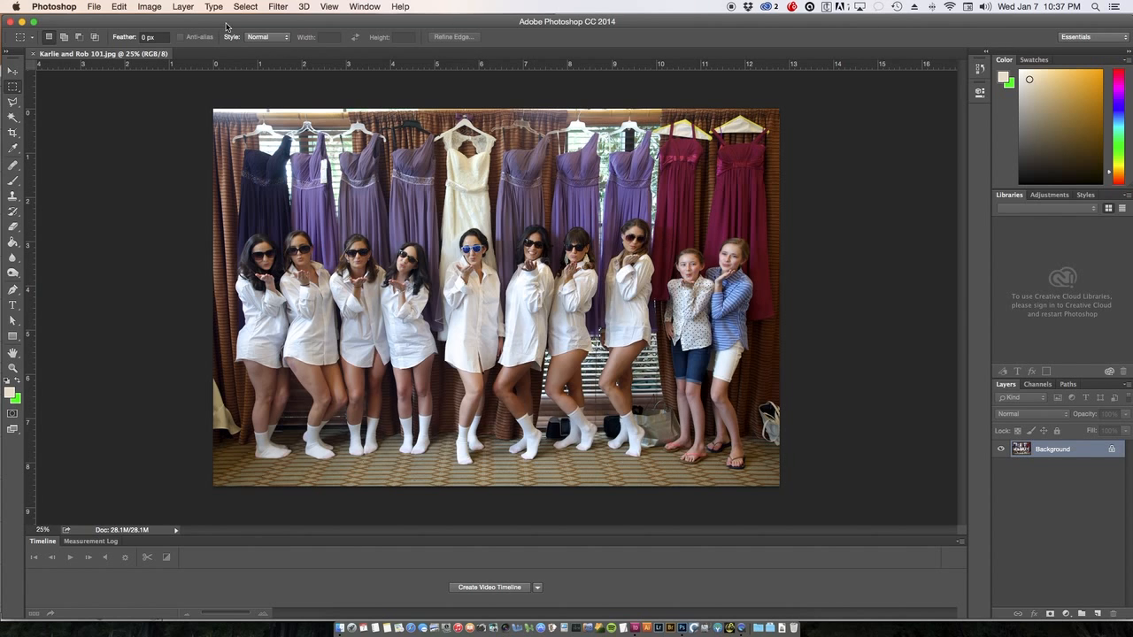
- Resample the photo to 15 × 10 inches at 300 pixels/inch with Preserve Details (enlargement) and noise reduction at its minimum
{"action": "left_click", "coordinate": [151, 7]}
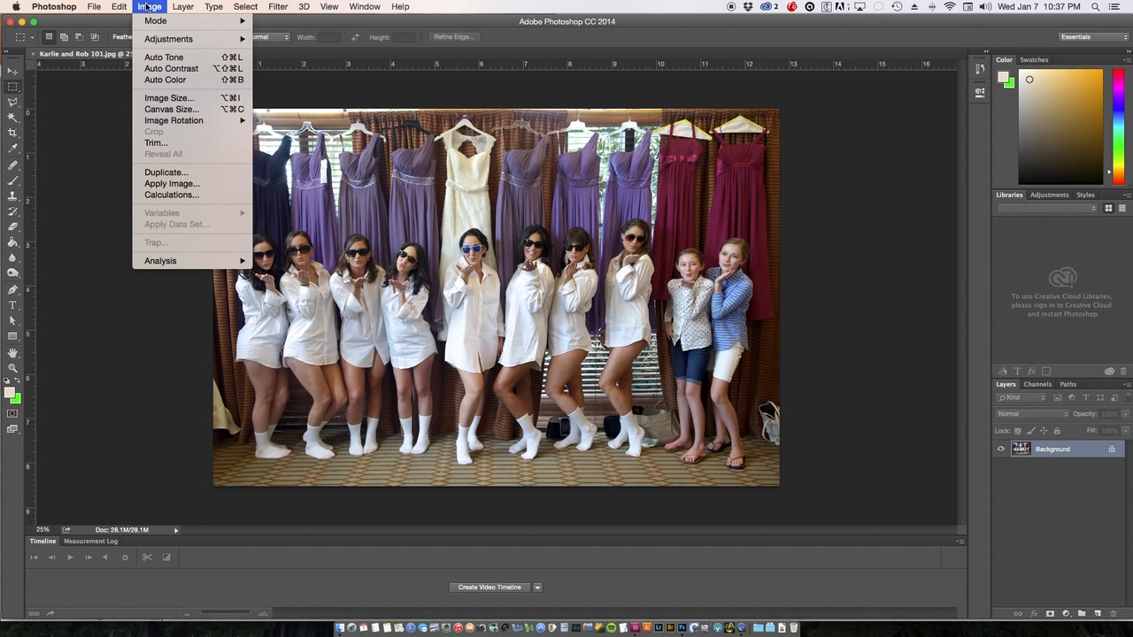
{"action": "left_click", "coordinate": [174, 98]}
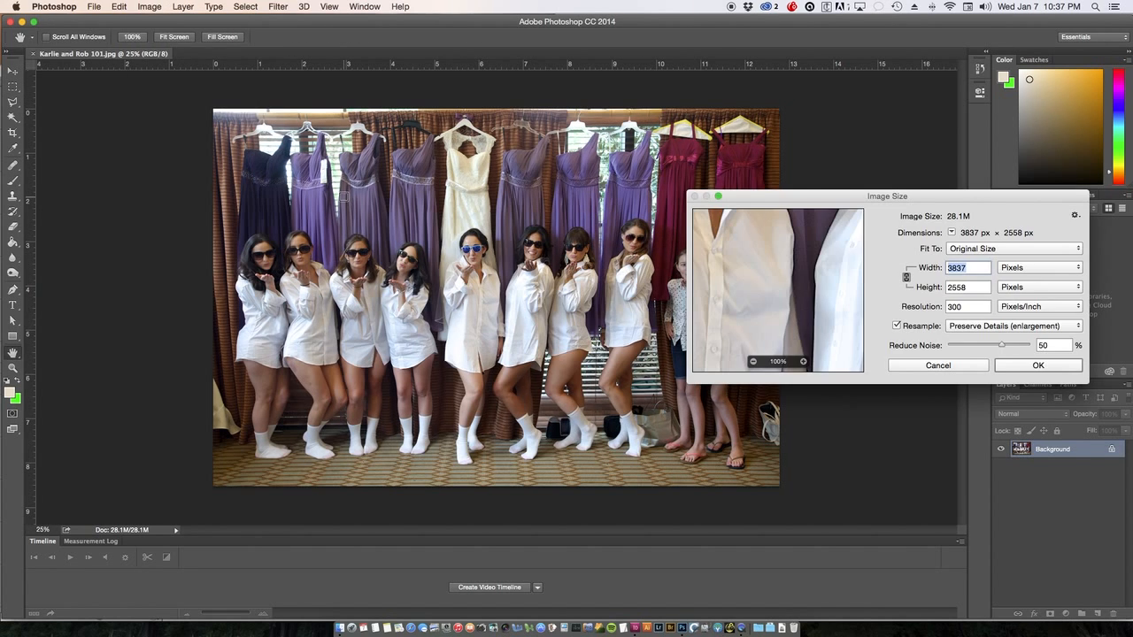
{"action": "left_click", "coordinate": [1014, 269]}
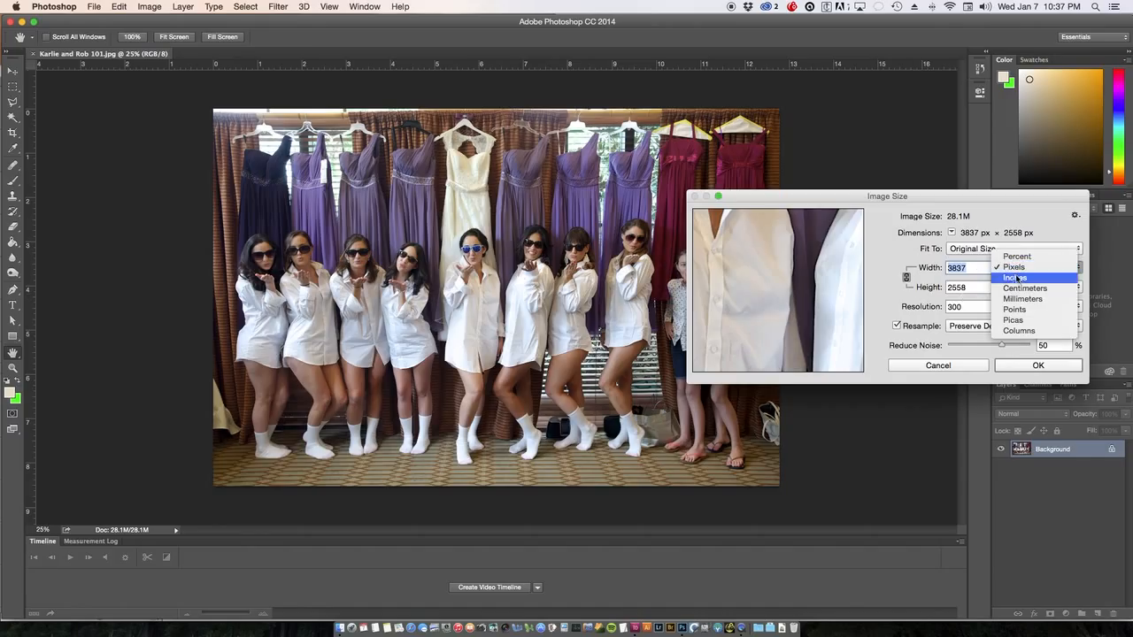
{"action": "left_click", "coordinate": [1020, 280]}
{"action": "double_click", "coordinate": [976, 287]}
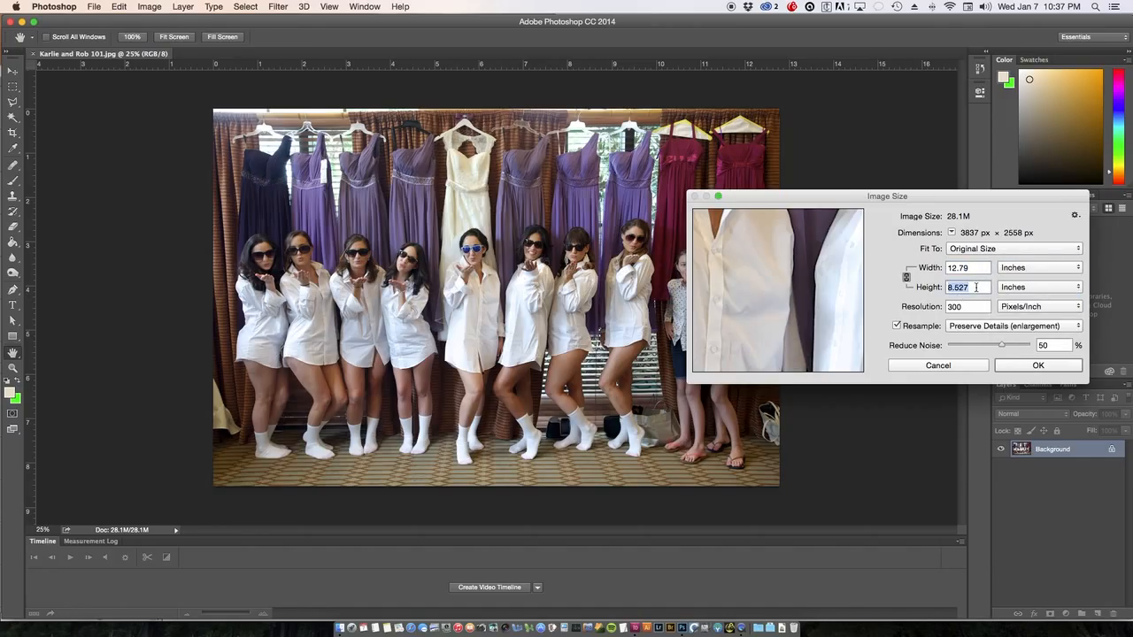
{"action": "type", "text": "20"}
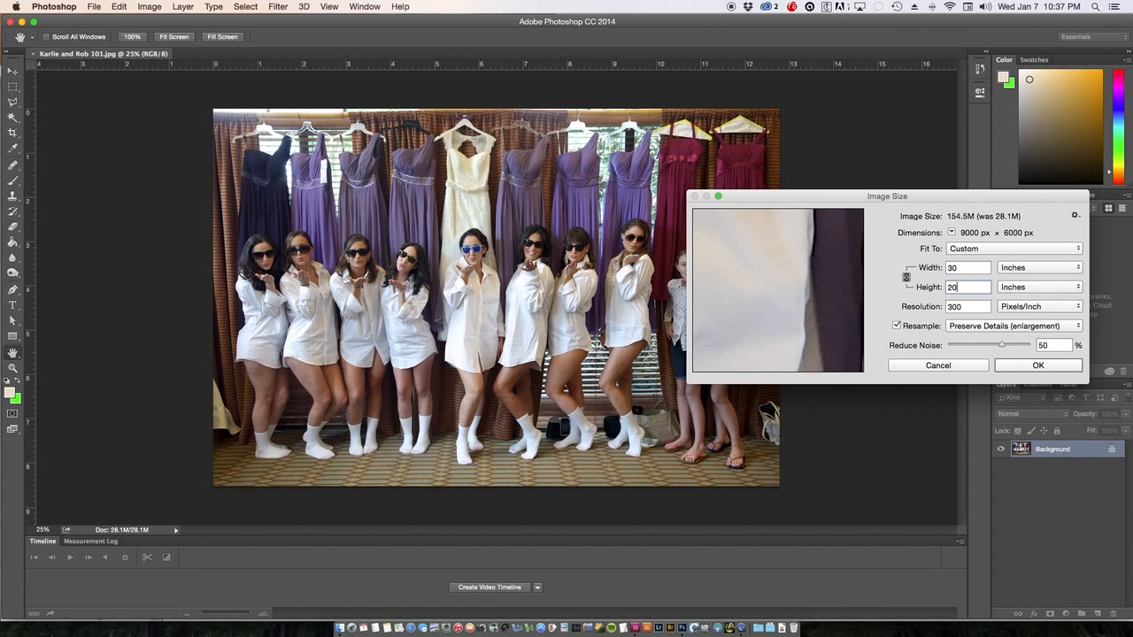
{"action": "key", "text": "BackSpace"}
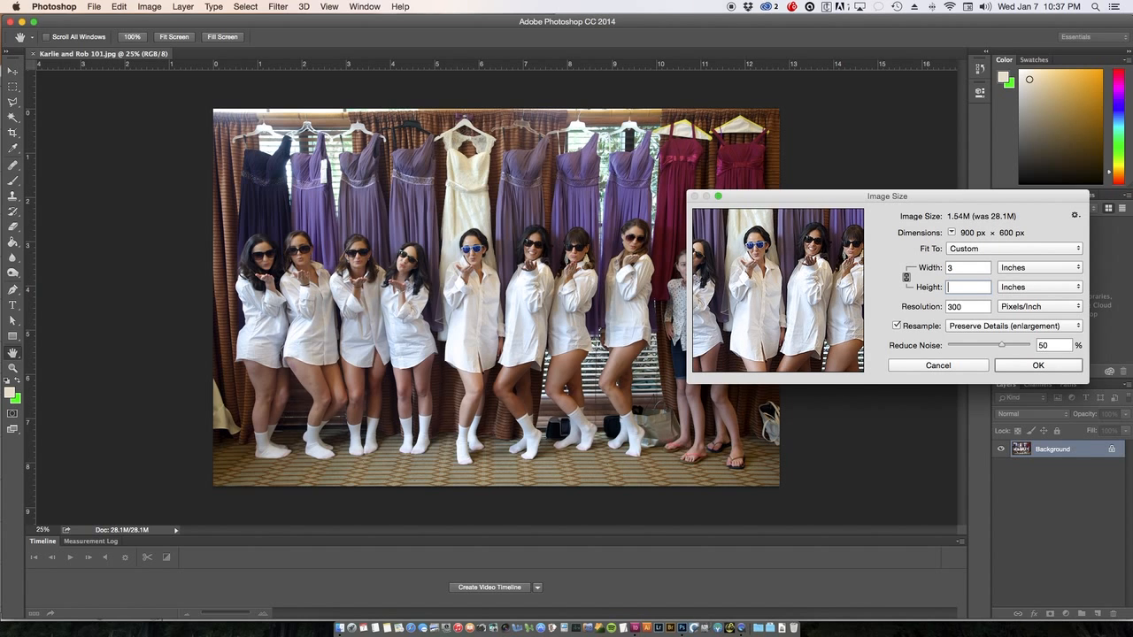
{"action": "type", "text": "10"}
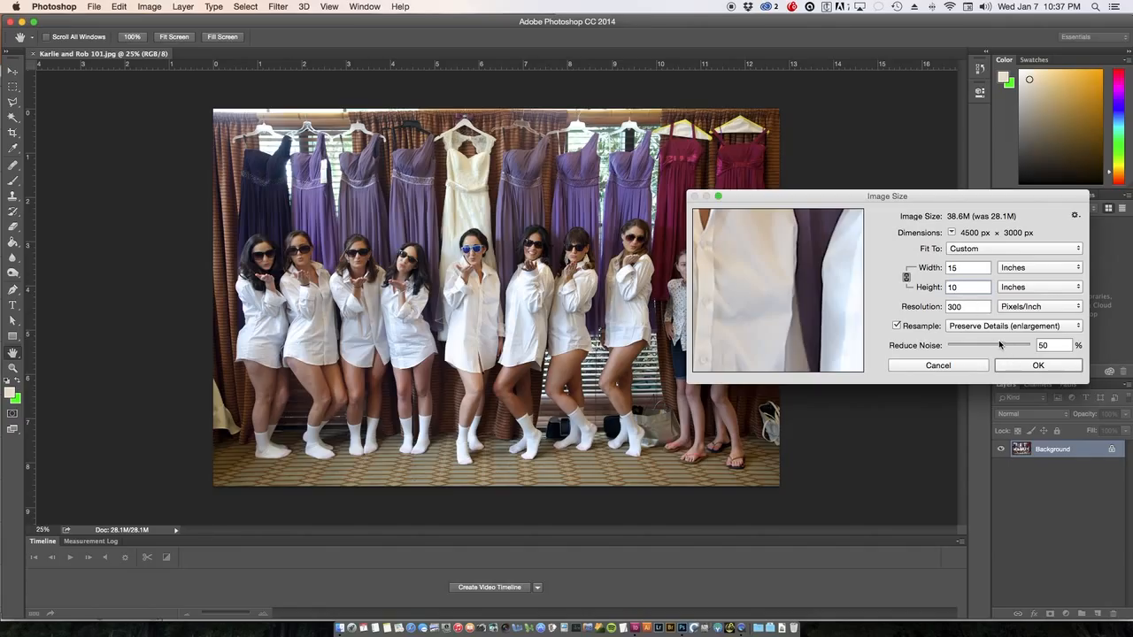
{"action": "left_click_drag", "start_coordinate": [1001, 346], "coordinate": [944, 346]}
{"action": "left_click", "coordinate": [1066, 371]}
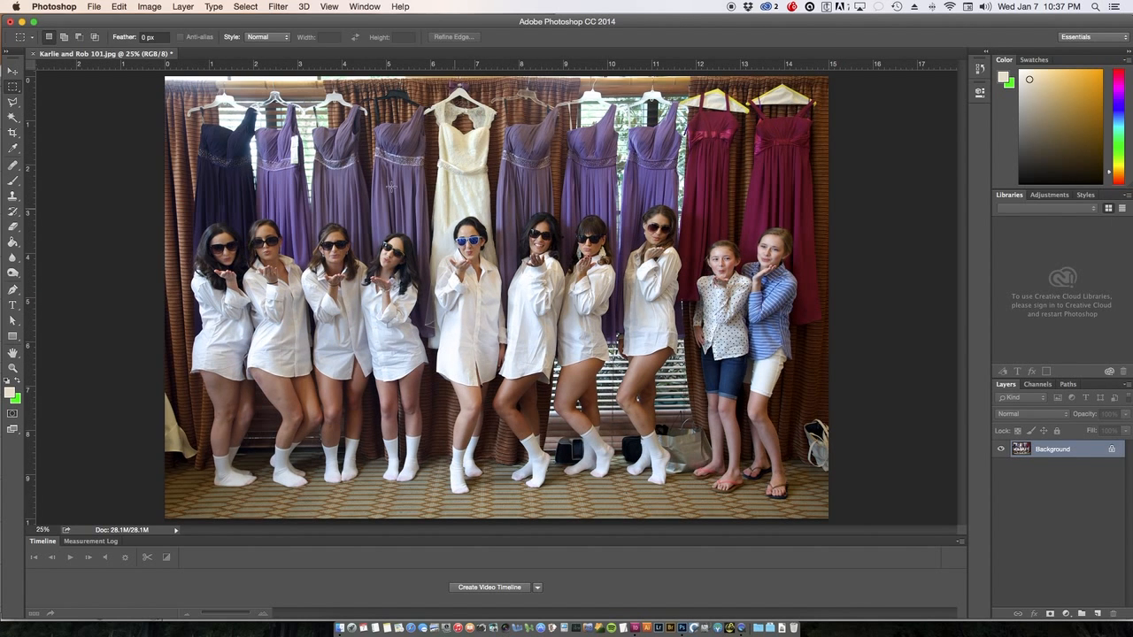
- Save the resampled group photo as a maximum-quality JPEG in the desktop's Book Picks folder, replacing the existing file of the same name
{"action": "left_click", "coordinate": [93, 6]}
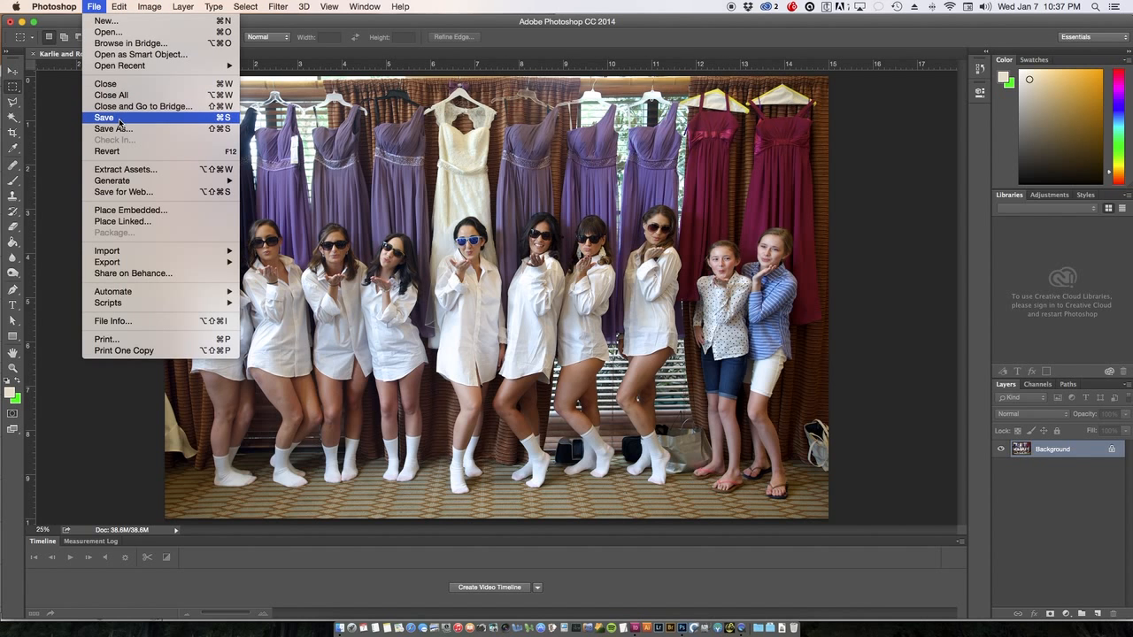
{"action": "left_click", "coordinate": [122, 121]}
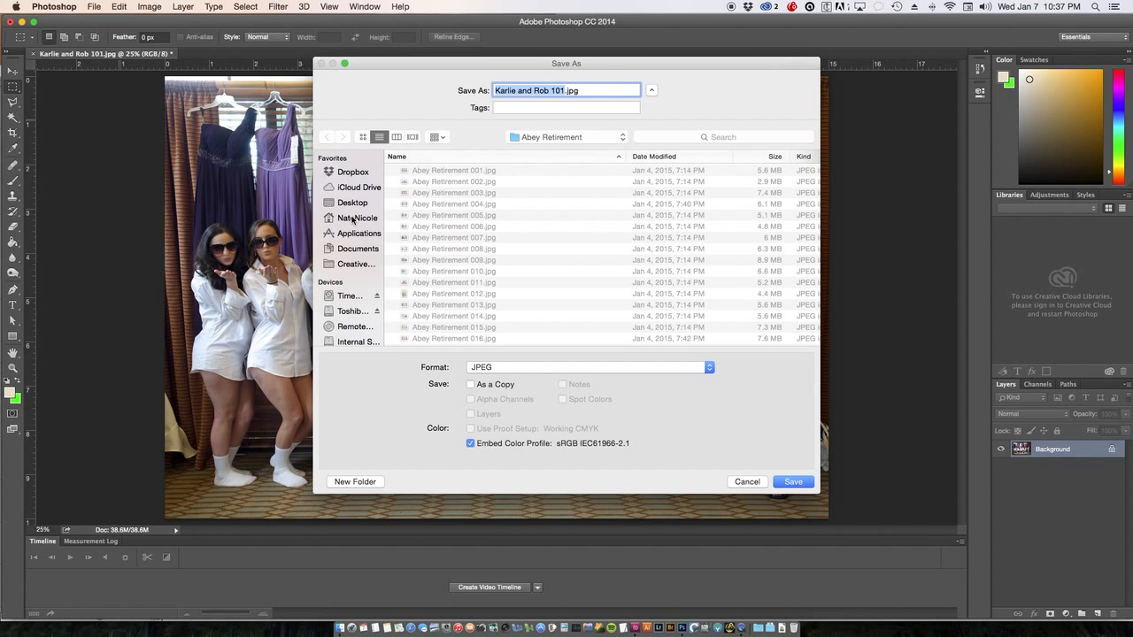
{"action": "left_click", "coordinate": [352, 205]}
{"action": "scroll", "coordinate": [548, 174], "scroll_direction": "down", "scroll_amount": 3}
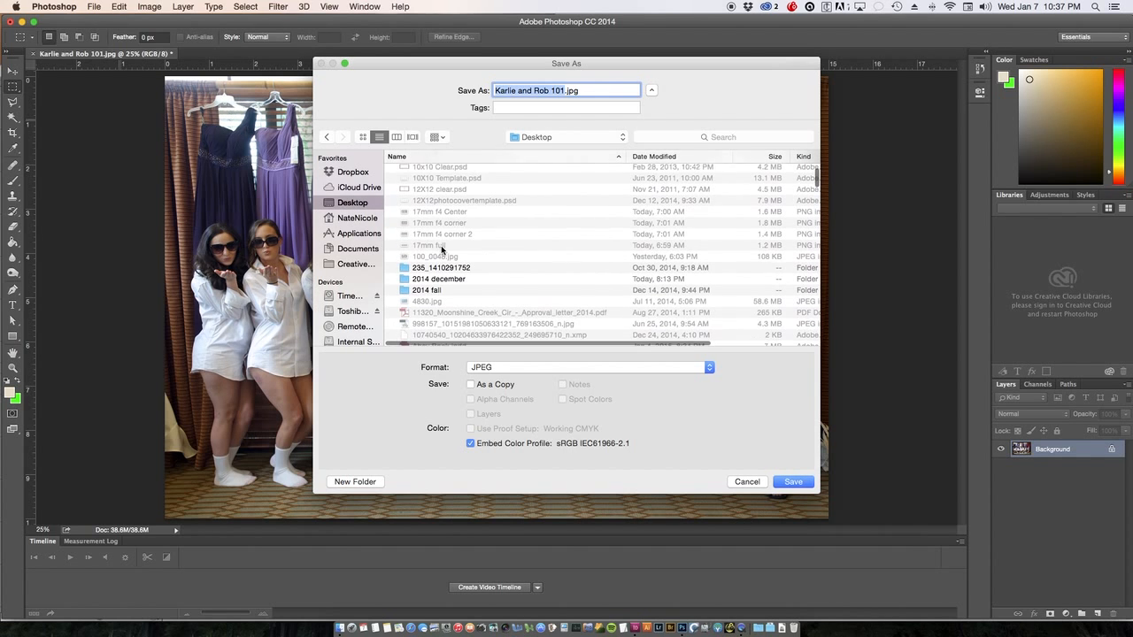
{"action": "left_click", "coordinate": [645, 159]}
{"action": "scroll", "coordinate": [414, 219], "scroll_direction": "down", "scroll_amount": 5}
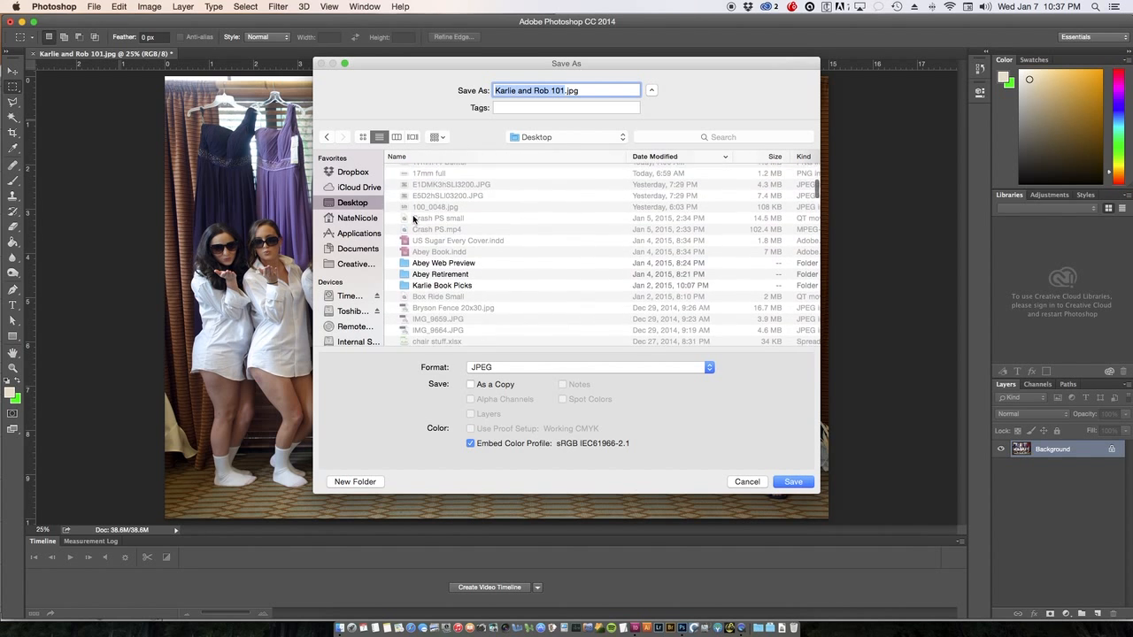
{"action": "scroll", "coordinate": [414, 221], "scroll_direction": "down", "scroll_amount": 2}
{"action": "double_click", "coordinate": [446, 254]}
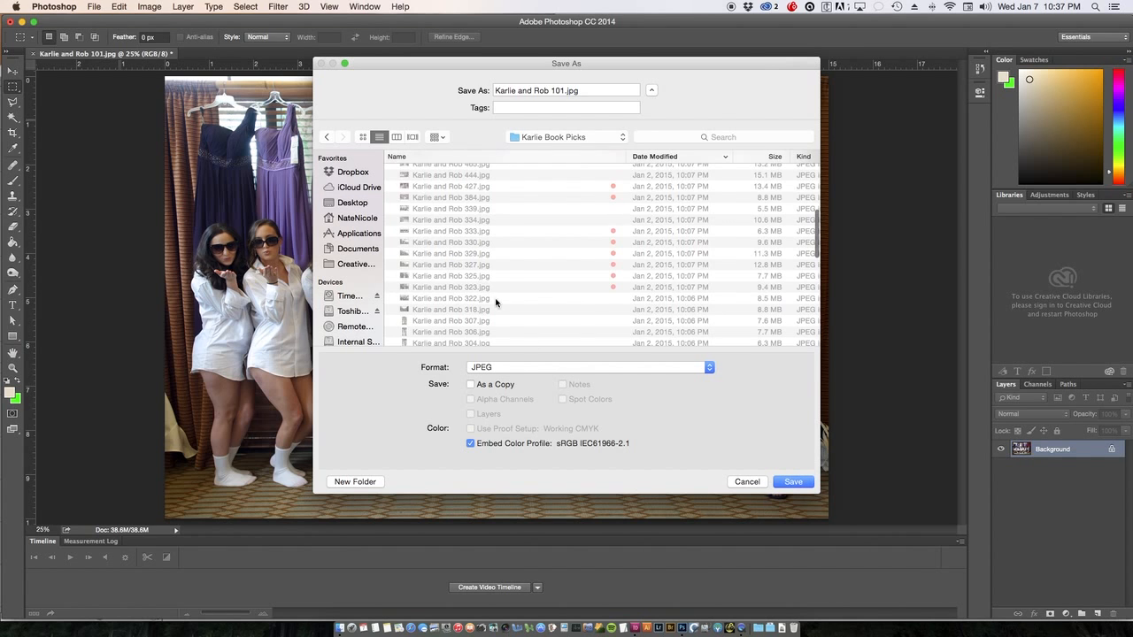
{"action": "left_click", "coordinate": [799, 481]}
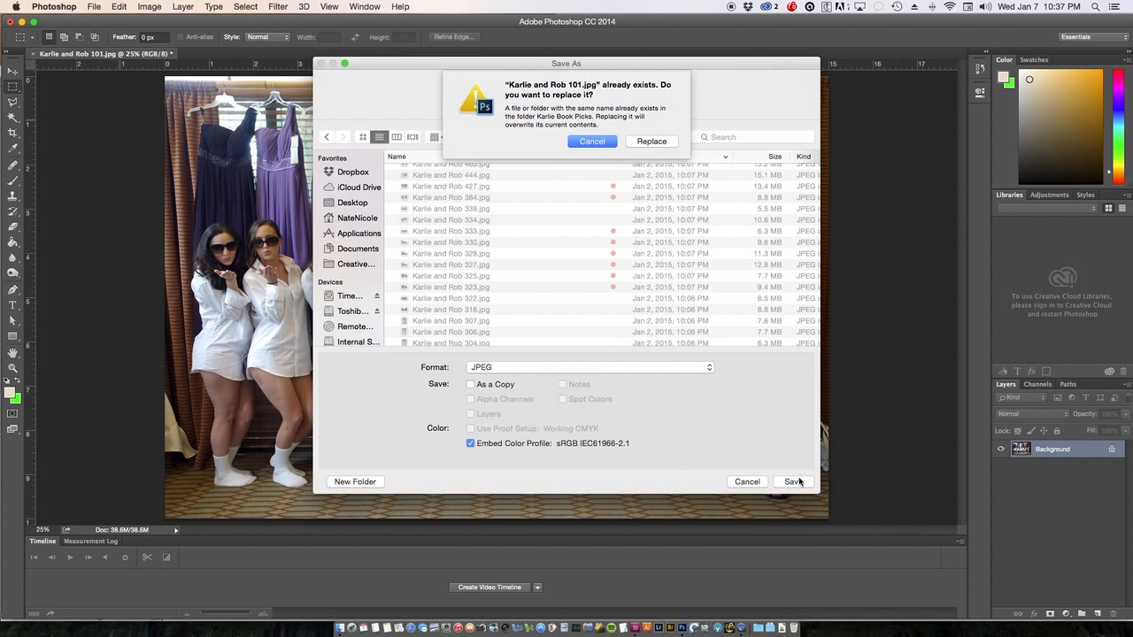
{"action": "left_click", "coordinate": [654, 141]}
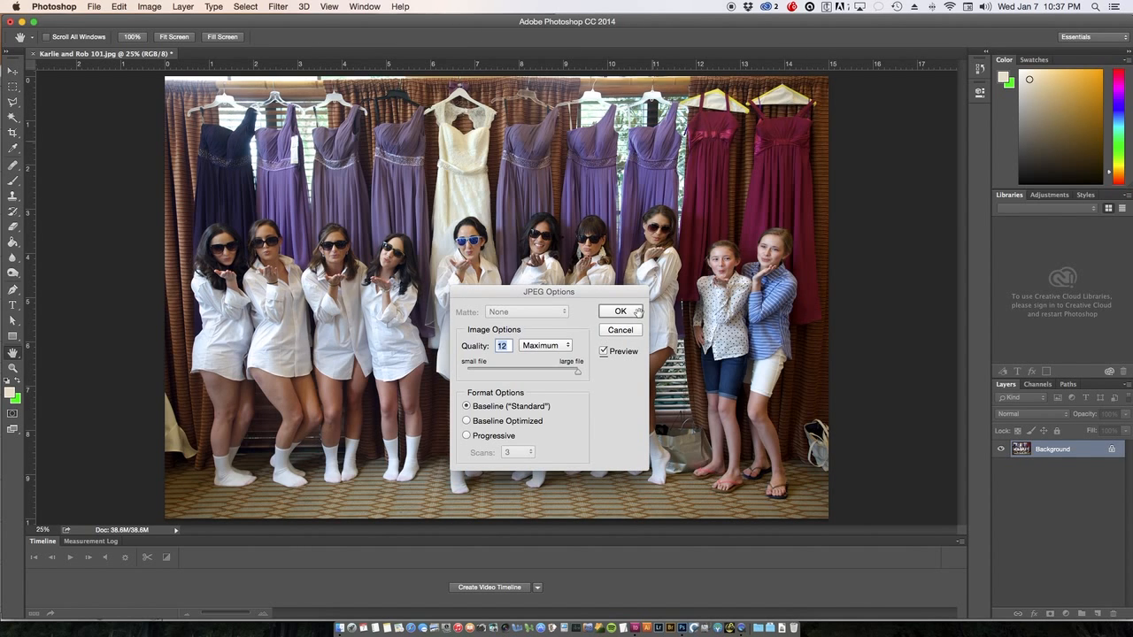
{"action": "left_click", "coordinate": [637, 315]}
- Return to InDesign, examine the link information of page 2's large group photo and upper small photo, and look through the album's pages
{"action": "key", "text": "ctrl+Up"}
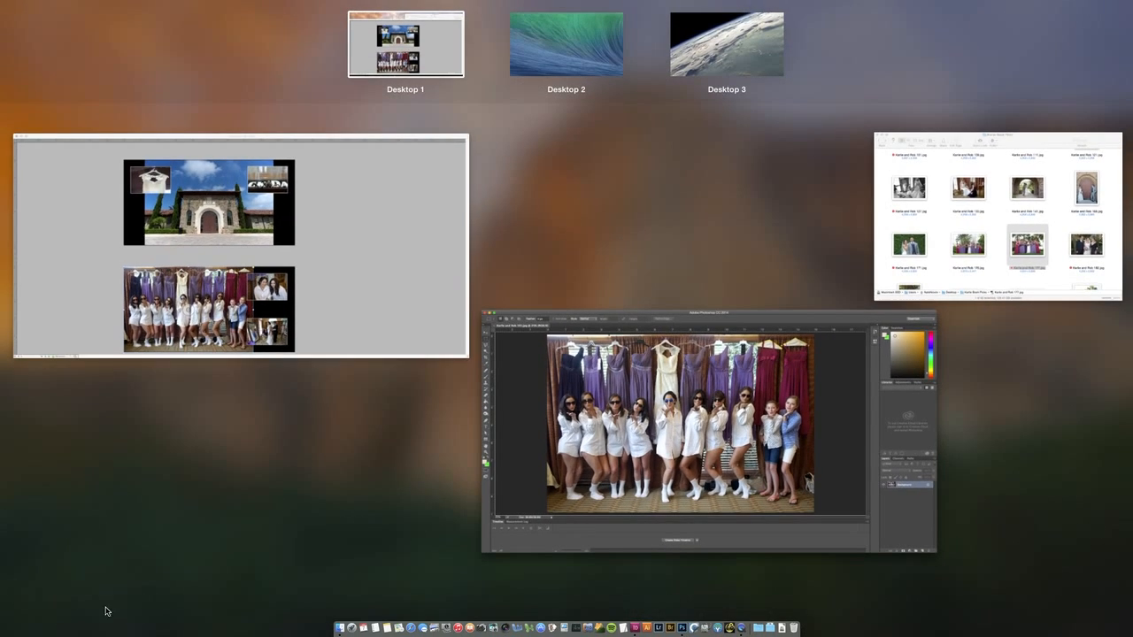
{"action": "left_click", "coordinate": [296, 275]}
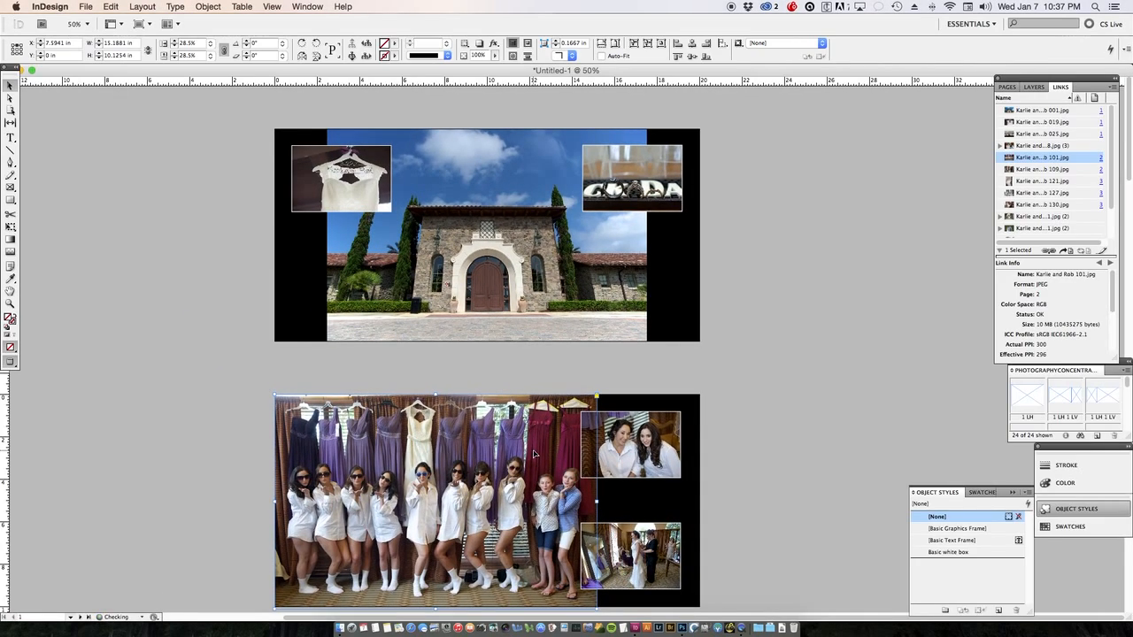
{"action": "left_click", "coordinate": [549, 425]}
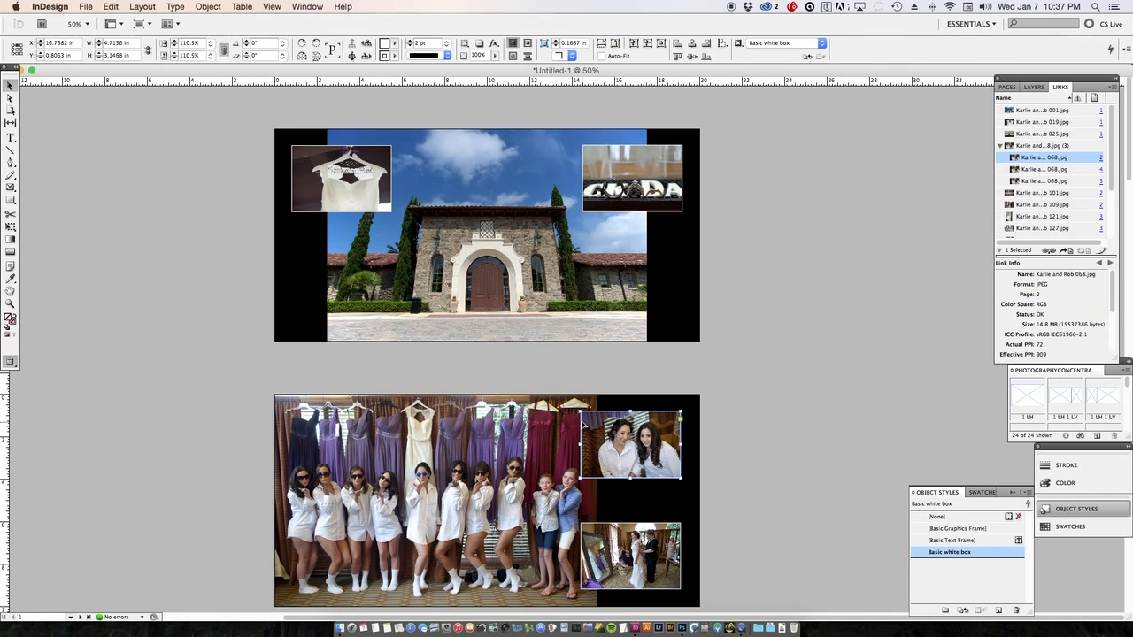
{"action": "left_click", "coordinate": [550, 426]}
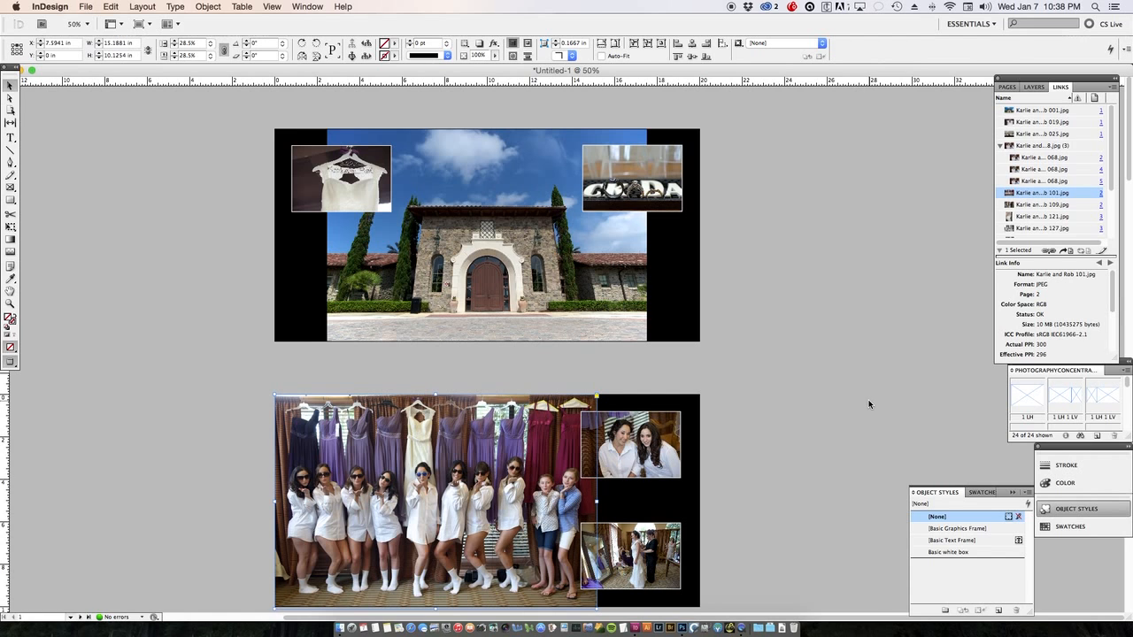
{"action": "scroll", "coordinate": [867, 402], "scroll_direction": "down", "scroll_amount": 2}
{"action": "scroll", "coordinate": [867, 401], "scroll_direction": "down", "scroll_amount": 4}
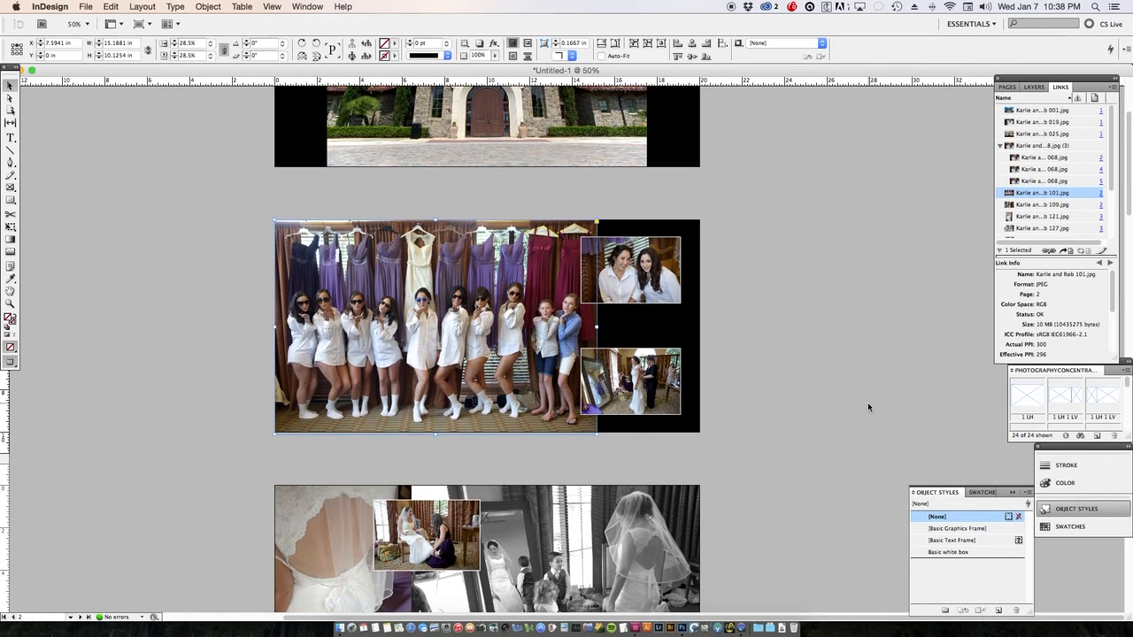
{"action": "scroll", "coordinate": [868, 404], "scroll_direction": "down", "scroll_amount": 2}
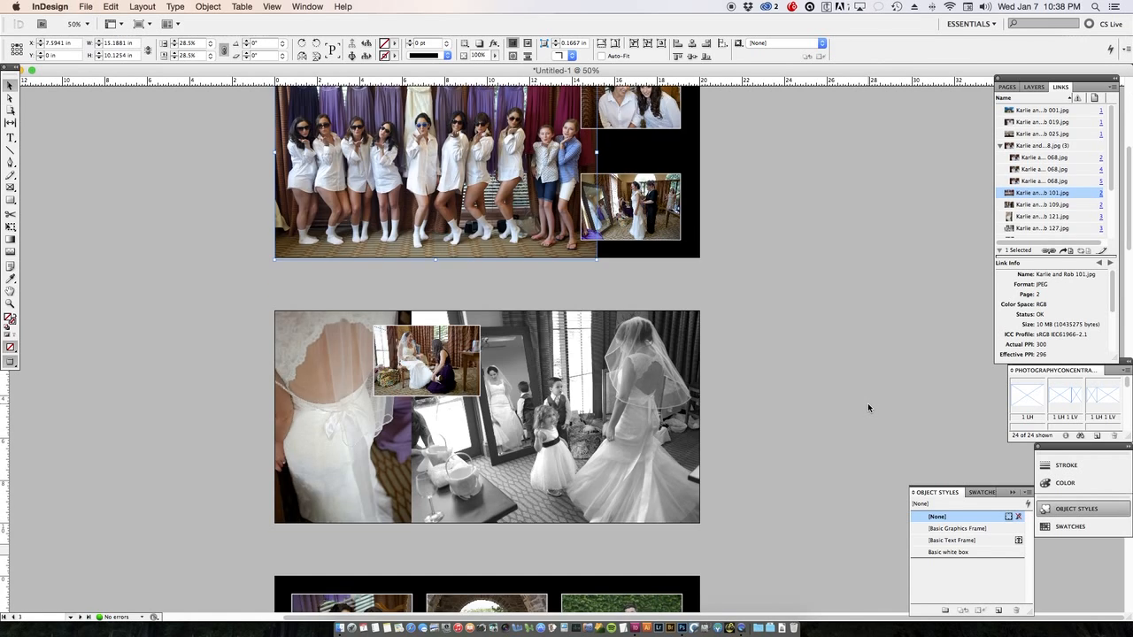
{"action": "scroll", "coordinate": [868, 408], "scroll_direction": "down", "scroll_amount": 10}
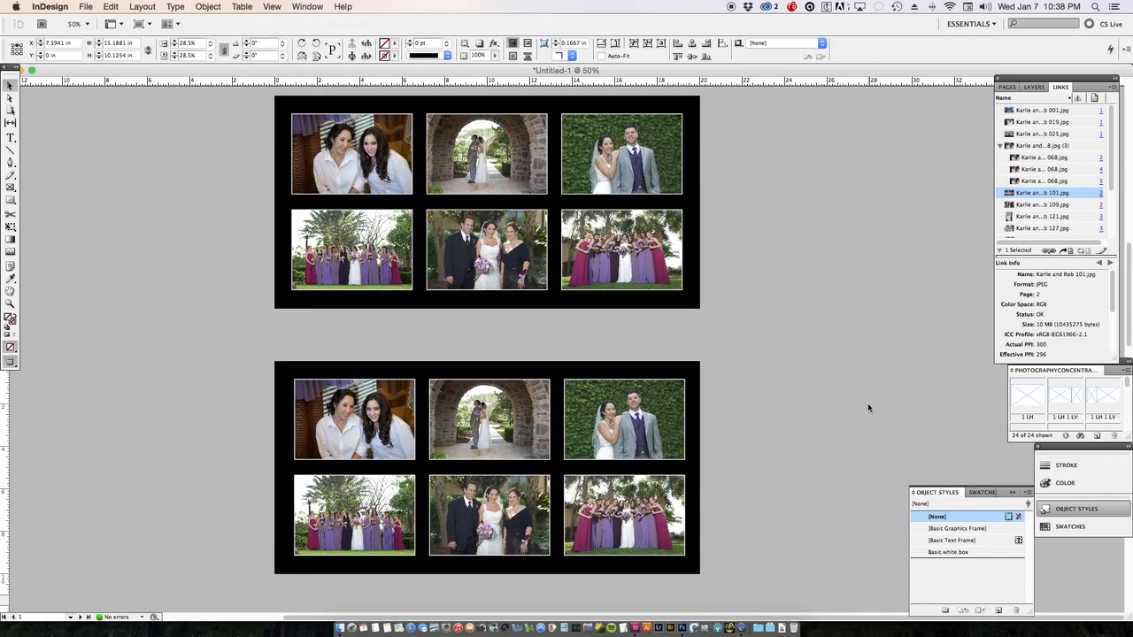
{"action": "scroll", "coordinate": [868, 408], "scroll_direction": "up", "scroll_amount": 17}
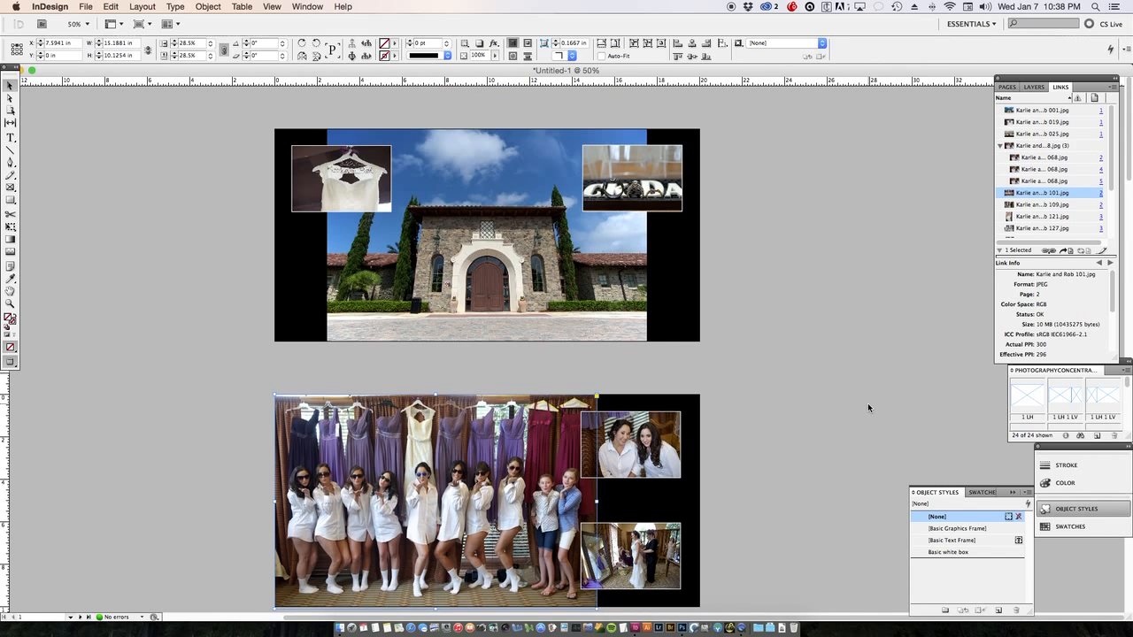
- Enlarge page 1's building photo proportionally to about 19.96 inches wide and reposition it so the building spans the spread
{"action": "left_click", "coordinate": [553, 279]}
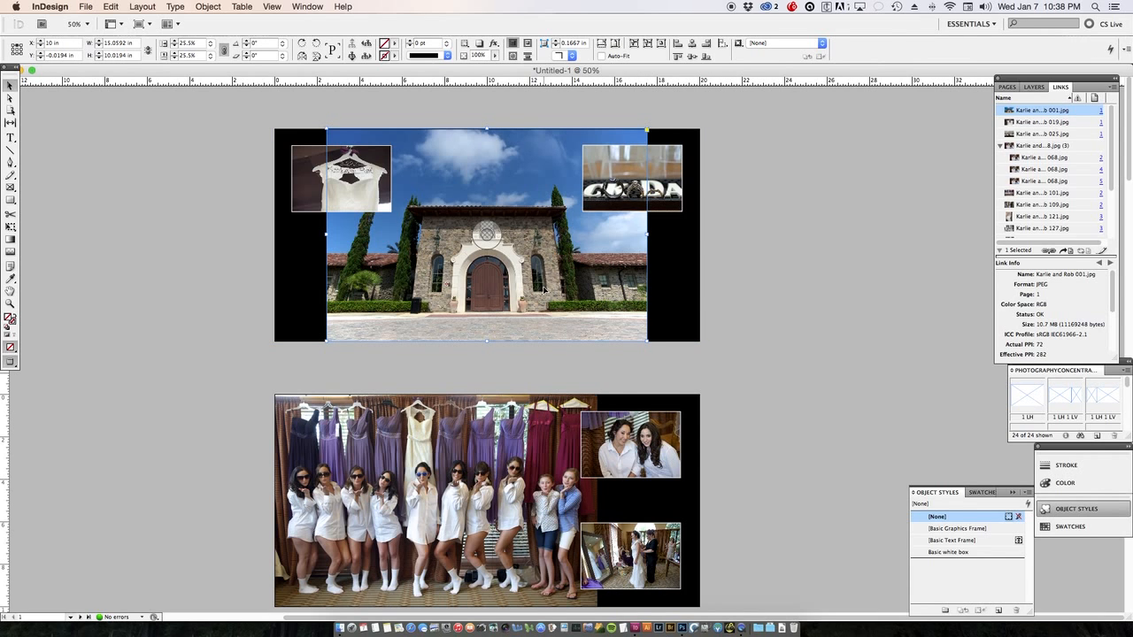
{"action": "left_click_drag", "start_coordinate": [647, 341], "coordinate": [741, 393]}
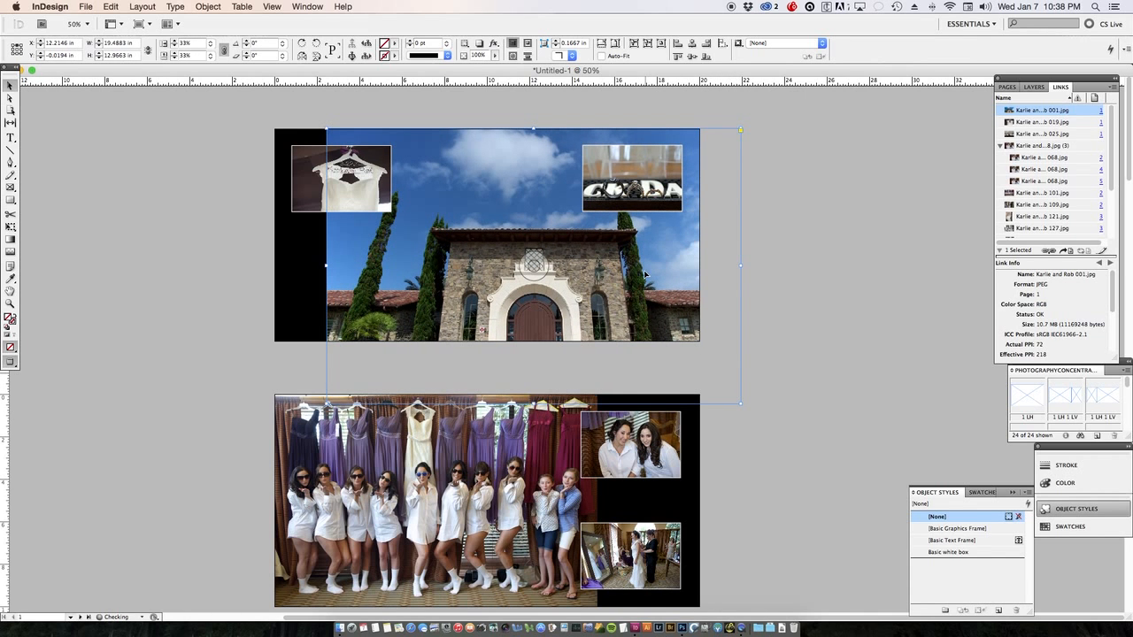
{"action": "left_click_drag", "start_coordinate": [646, 273], "coordinate": [603, 218]}
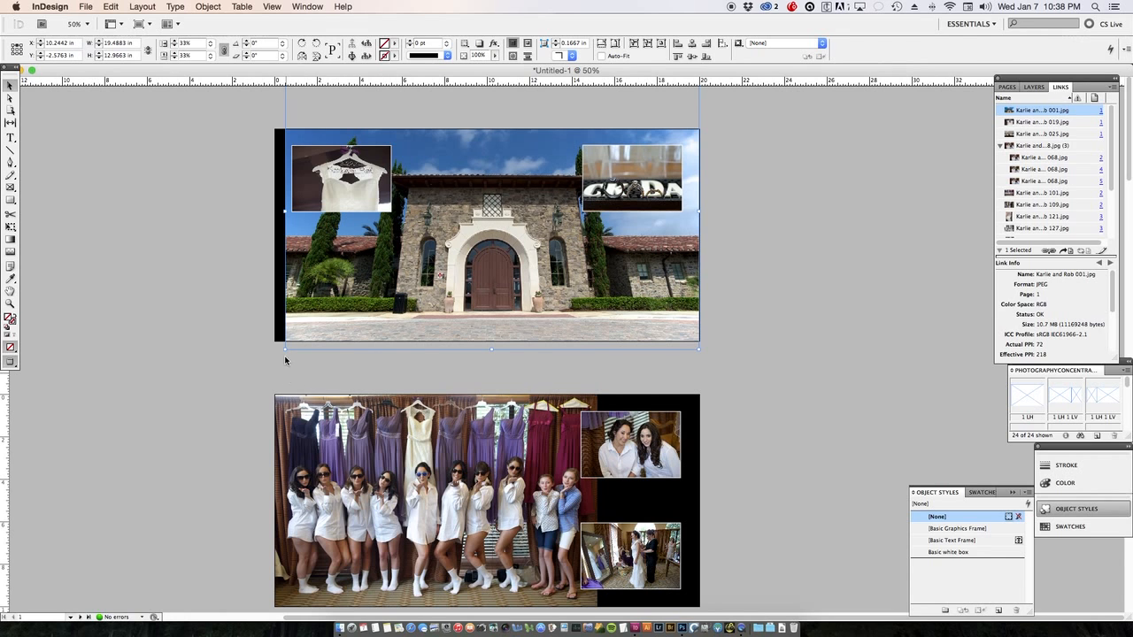
{"action": "left_click_drag", "start_coordinate": [282, 351], "coordinate": [272, 356]}
{"action": "left_click_drag", "start_coordinate": [381, 305], "coordinate": [410, 309]}
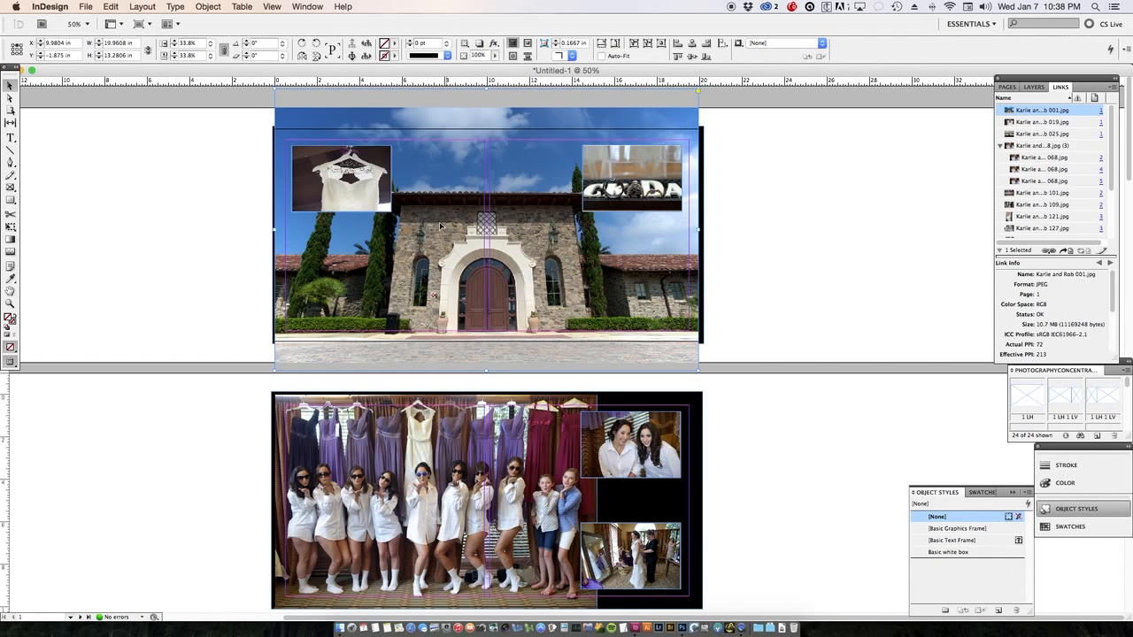
- Move page 1's two small inset photos slightly up and outward toward the upper corners, and return to preview mode
{"action": "left_click_drag", "start_coordinate": [373, 184], "coordinate": [365, 177]}
{"action": "left_click", "coordinate": [630, 177]}
{"action": "left_click_drag", "start_coordinate": [669, 198], "coordinate": [675, 192]}
{"action": "left_click", "coordinate": [840, 202]}
{"action": "key", "text": "w"}
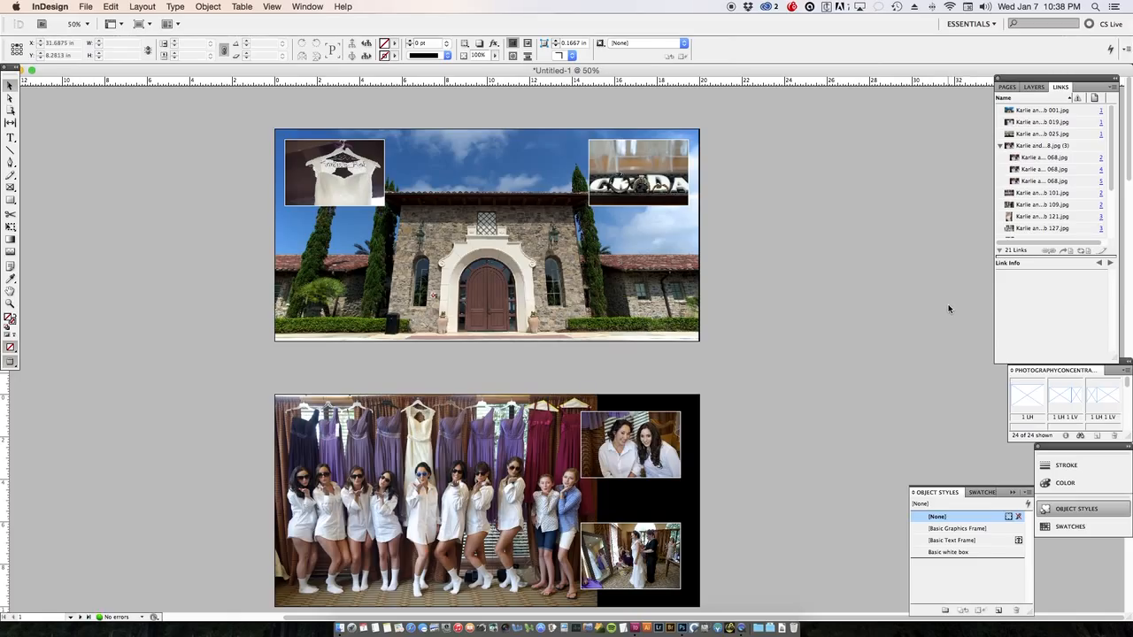
- Nudge and enlarge the building photo to about 20.08 inches wide, centred horizontally so it covers both side edges of page 1
{"action": "left_click", "coordinate": [681, 288]}
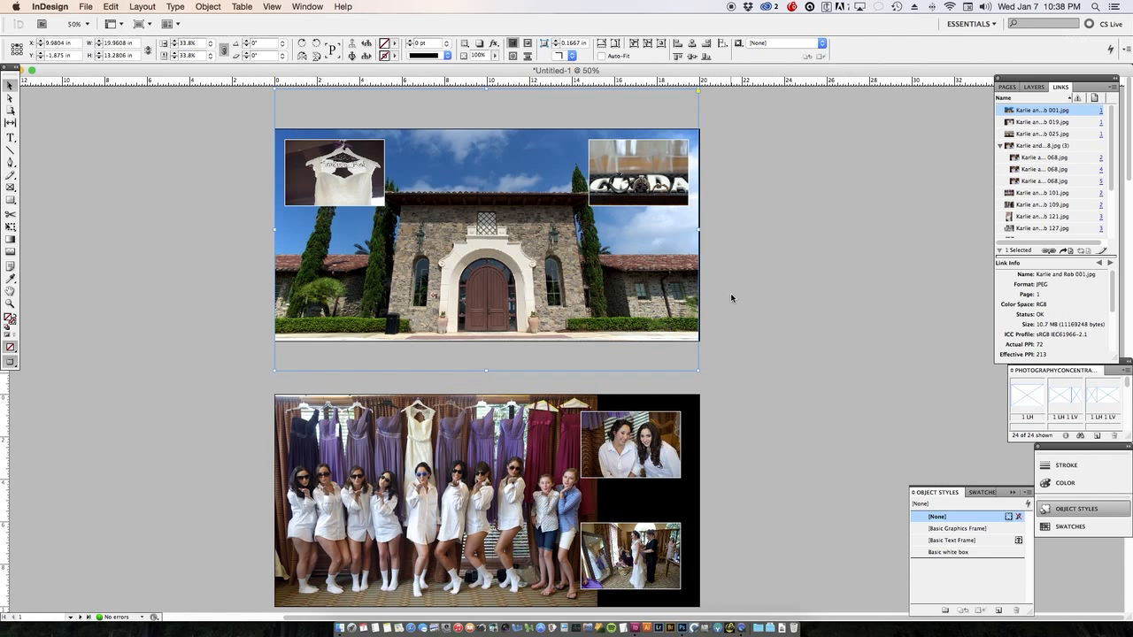
{"action": "left_click", "coordinate": [710, 279]}
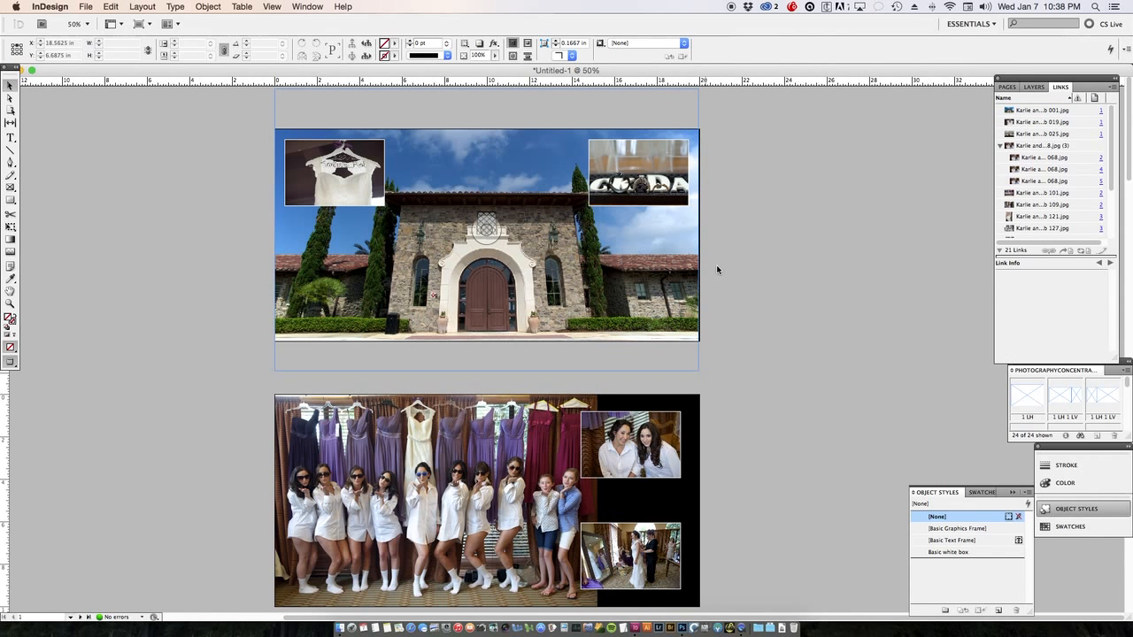
{"action": "left_click", "coordinate": [650, 280]}
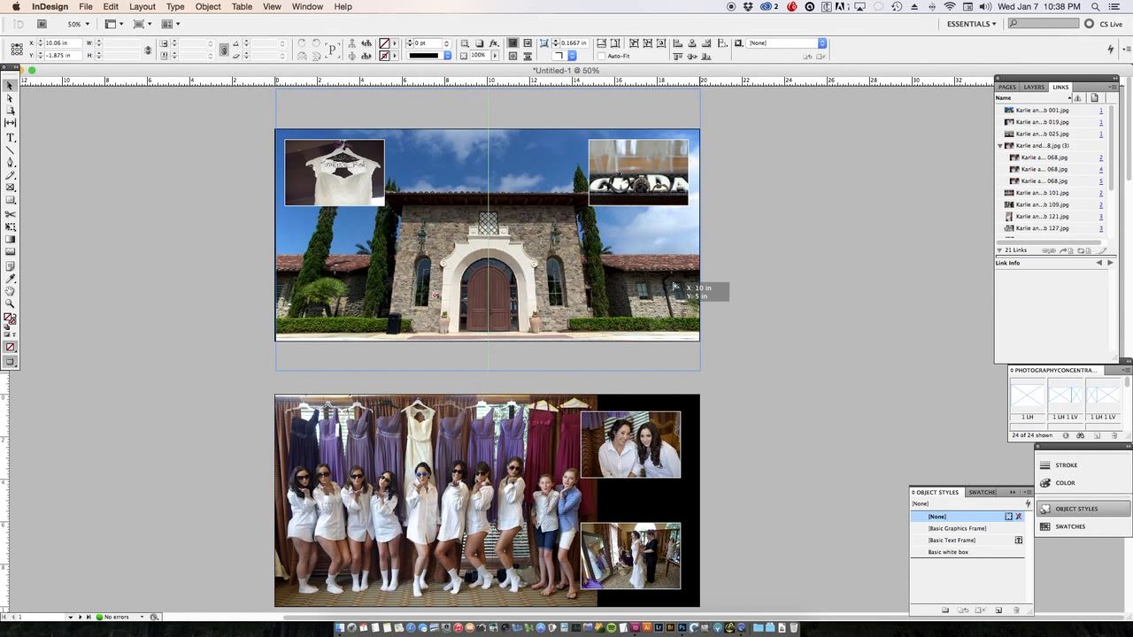
{"action": "left_click", "coordinate": [715, 278]}
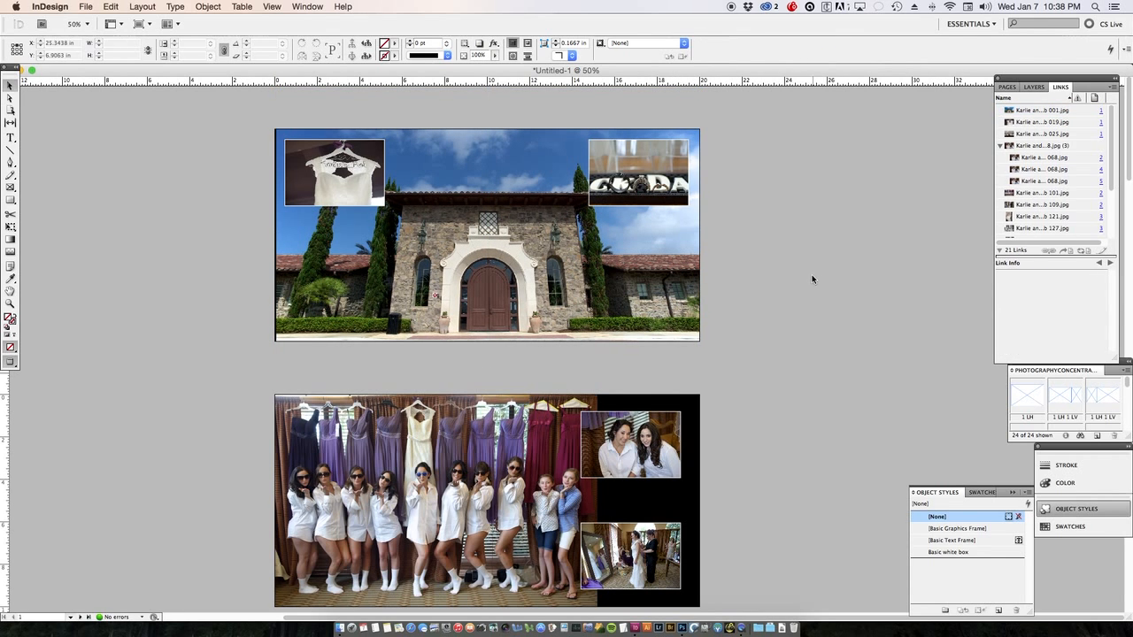
{"action": "left_click", "coordinate": [273, 359]}
{"action": "left_click_drag", "start_coordinate": [275, 370], "coordinate": [273, 372]}
{"action": "left_click", "coordinate": [731, 347]}
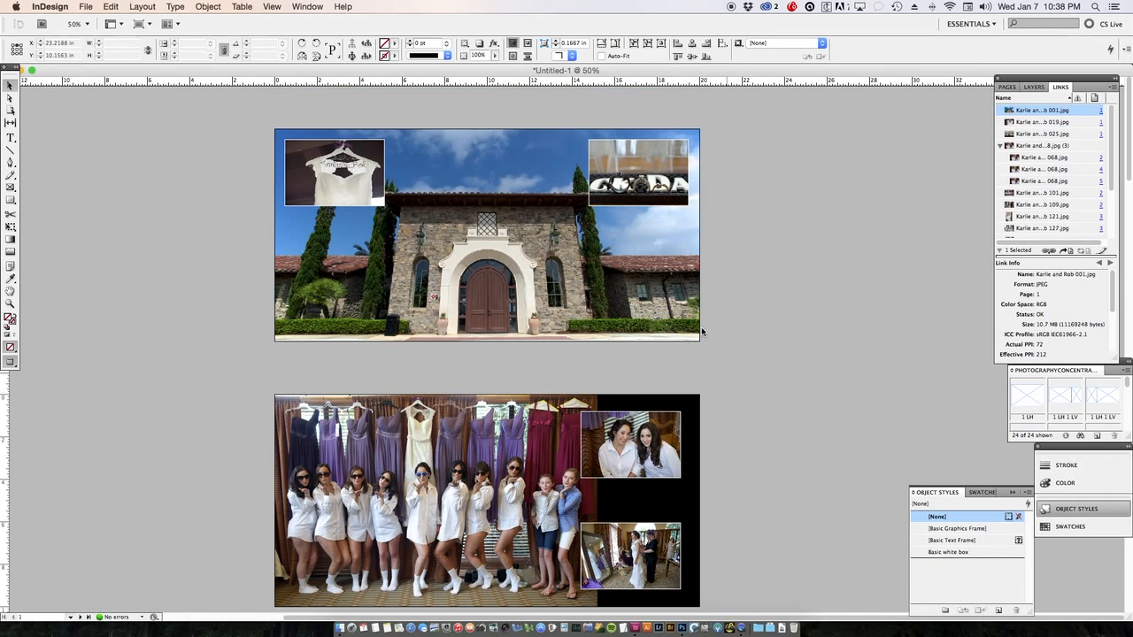
{"action": "left_click_drag", "start_coordinate": [654, 308], "coordinate": [654, 305]}
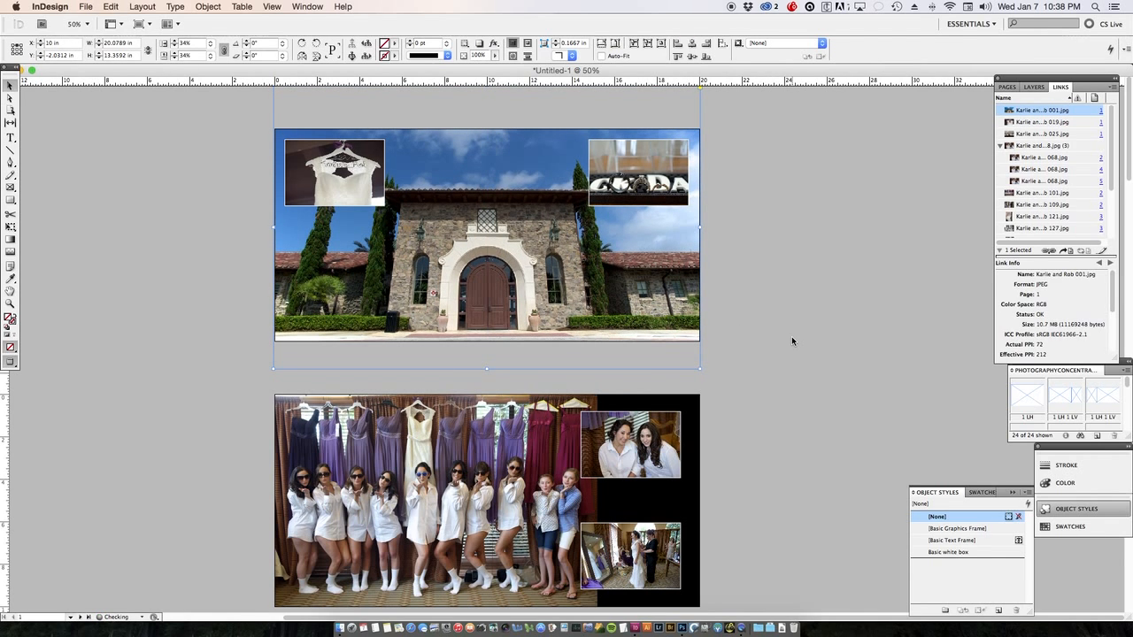
- Edit the original of page 1's building photo, opening it from Camera Raw into Photoshop without adjustments
{"action": "right_click", "coordinate": [649, 313]}
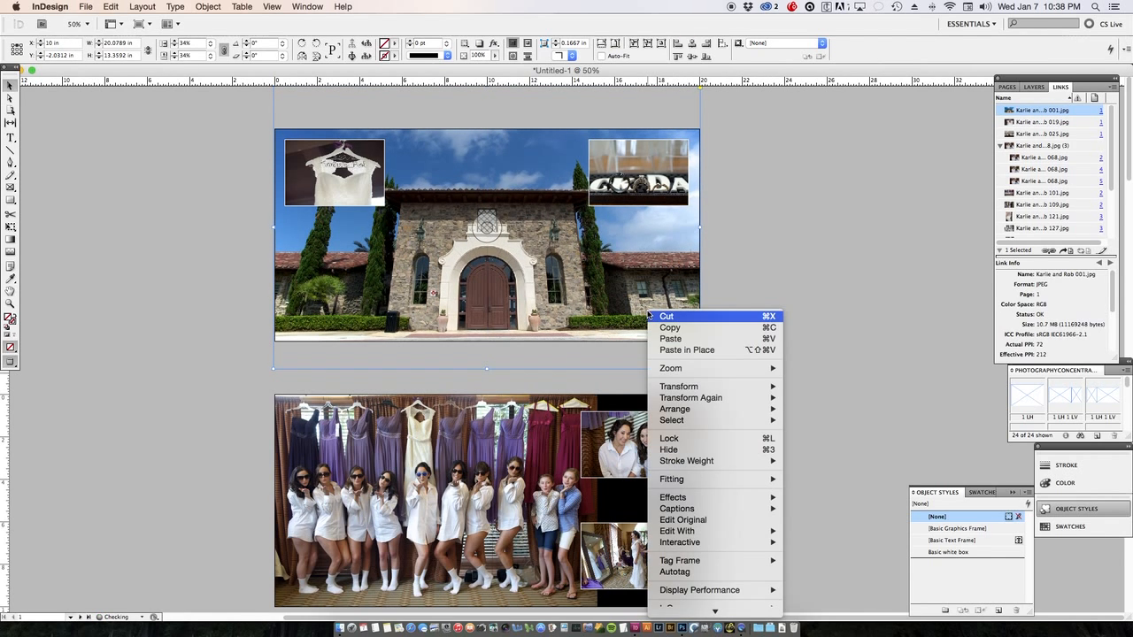
{"action": "left_click", "coordinate": [721, 519]}
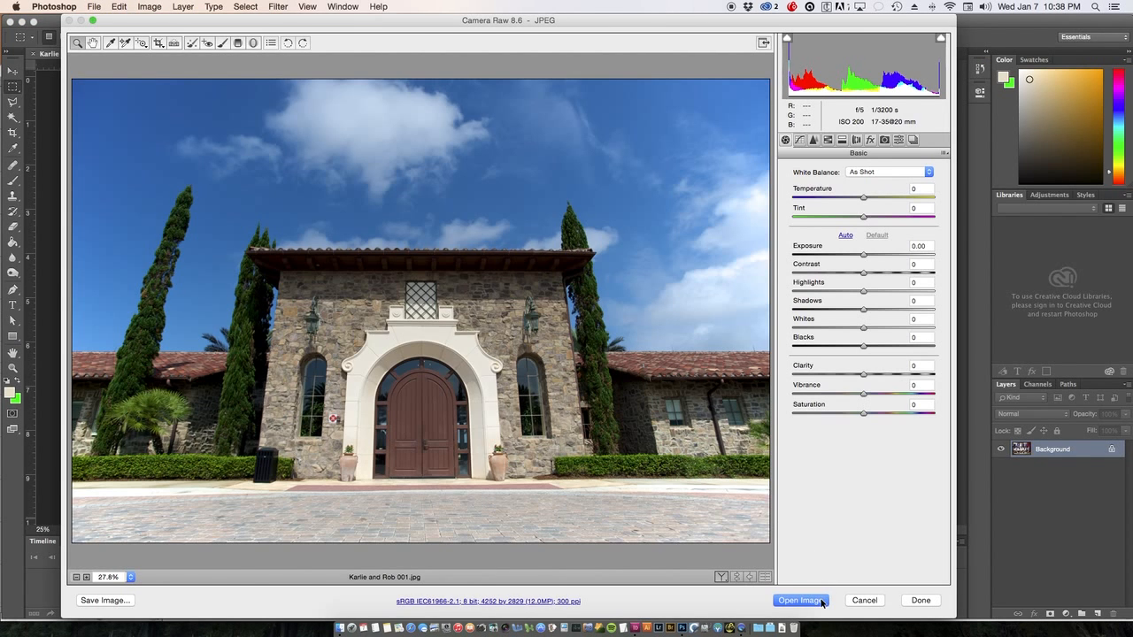
{"action": "left_click", "coordinate": [820, 602]}
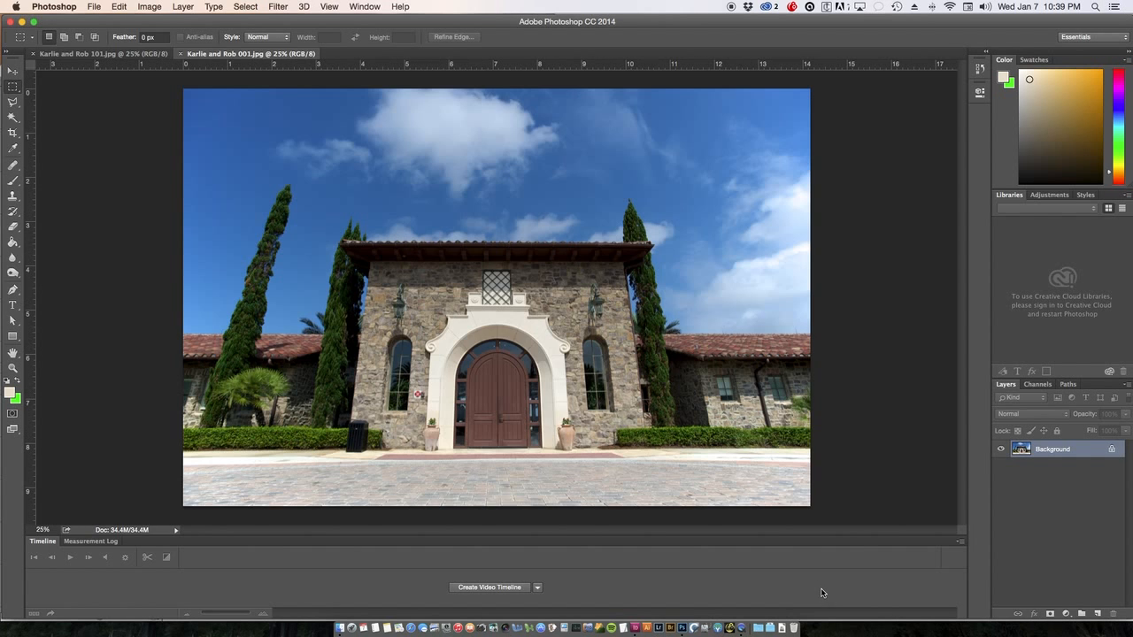
- Resample the building photo to 20 inches wide at 300 pixels/inch with Preserve Details (enlargement) and proportions constrained
{"action": "left_click", "coordinate": [149, 6]}
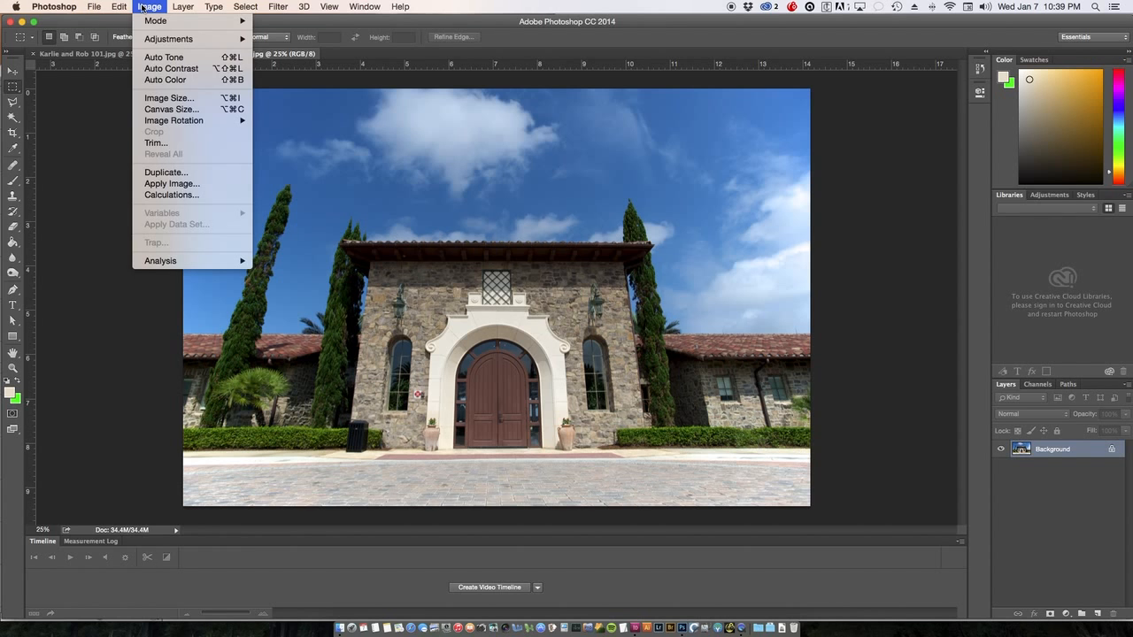
{"action": "left_click", "coordinate": [159, 98]}
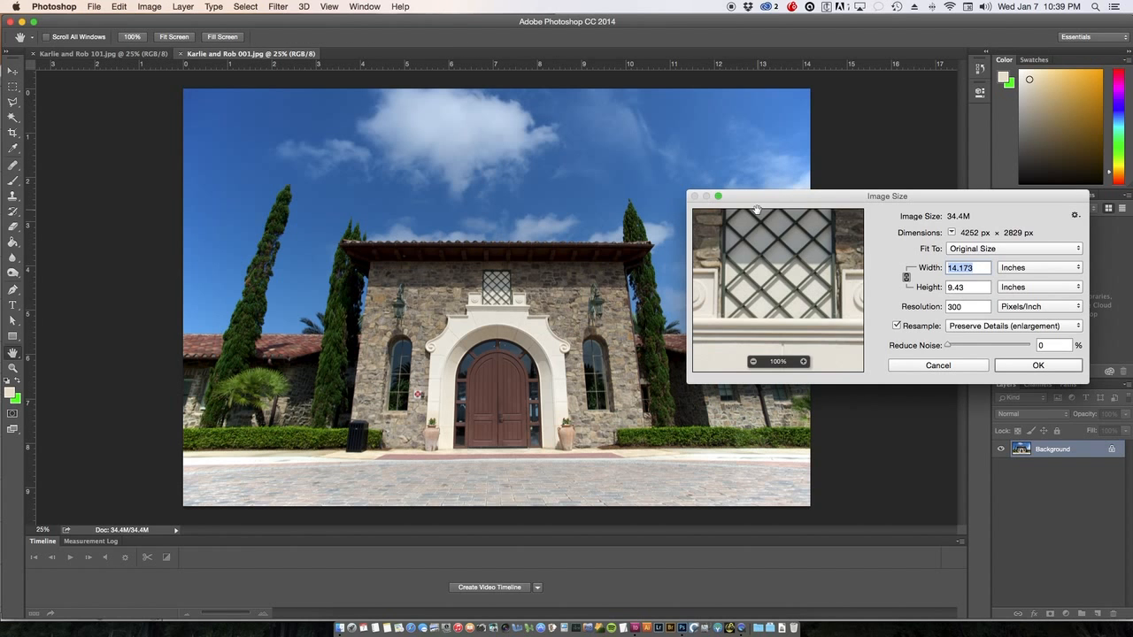
{"action": "double_click", "coordinate": [979, 269]}
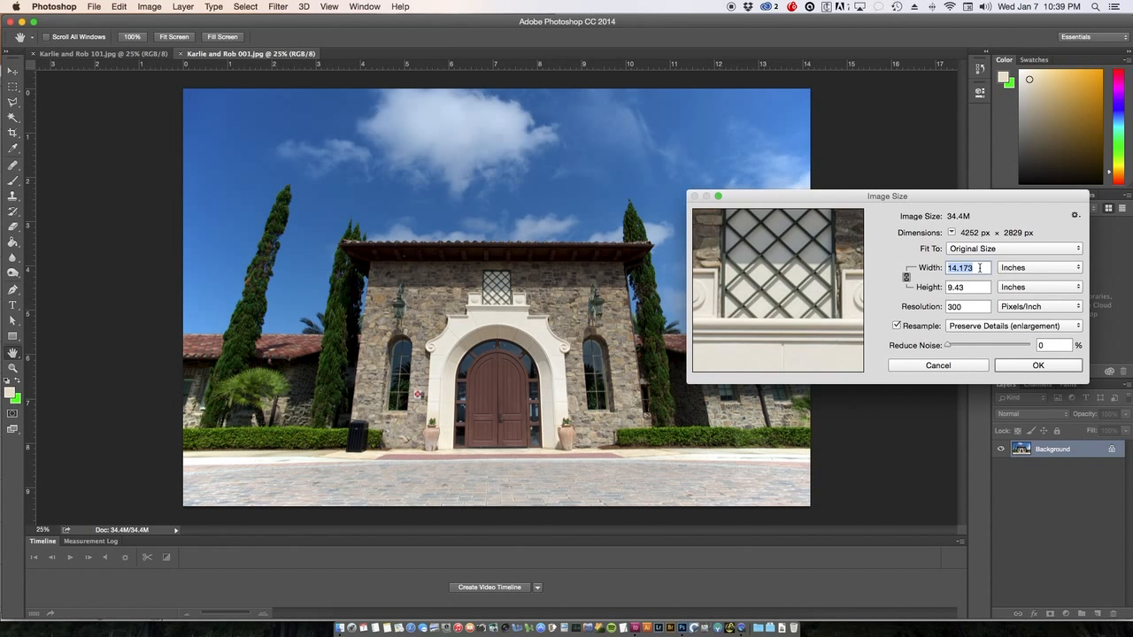
{"action": "type", "text": "20"}
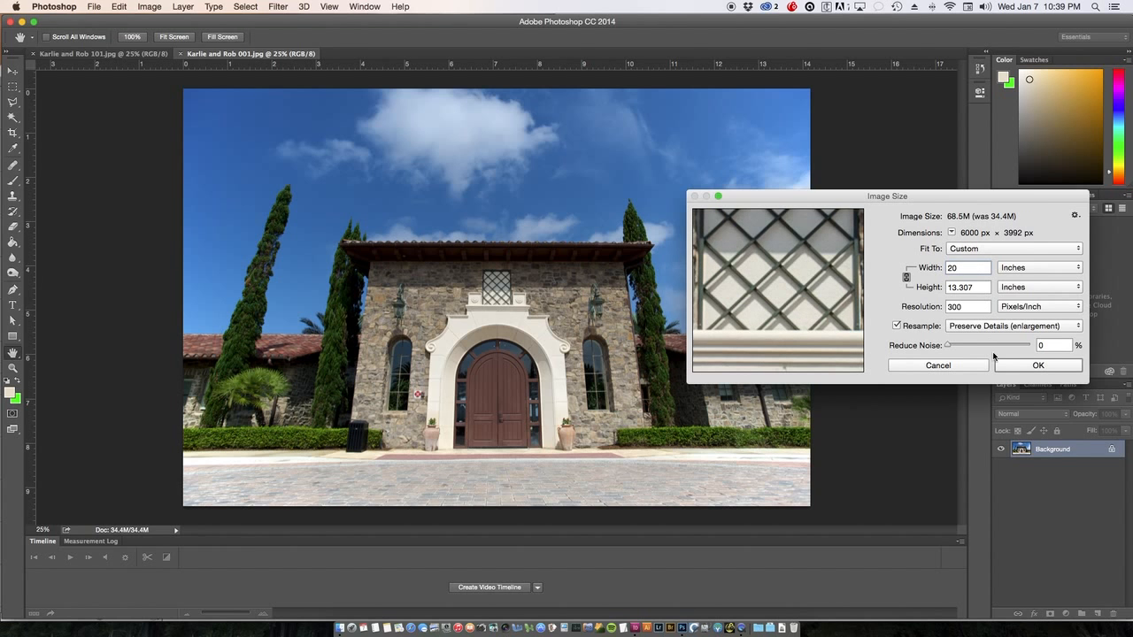
{"action": "left_click", "coordinate": [1033, 366]}
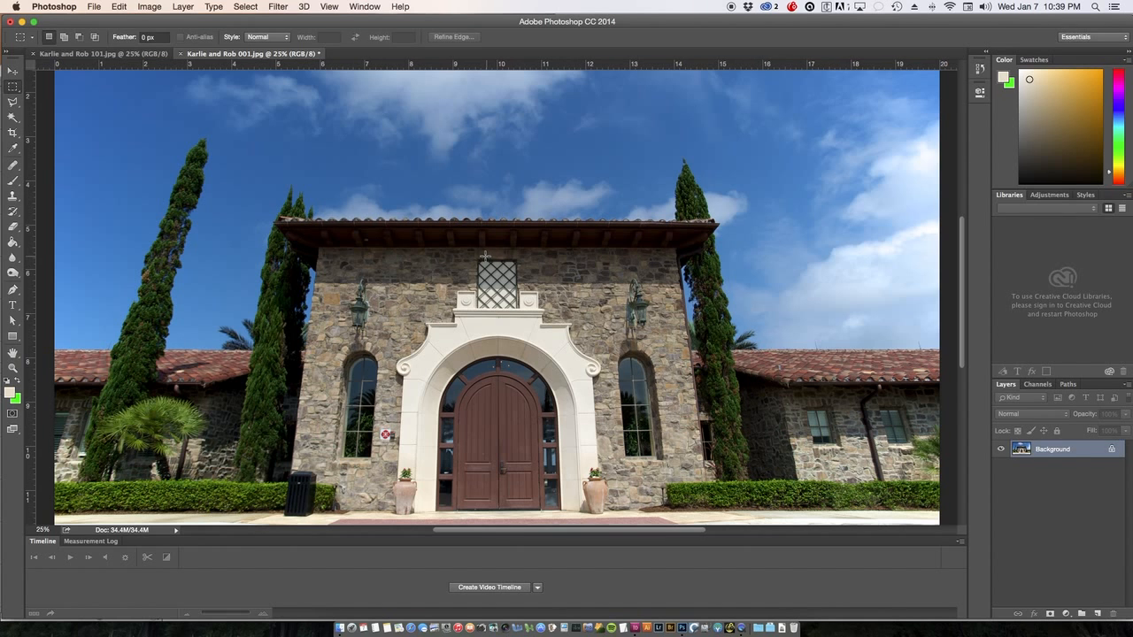
- Save the enlarged building photo over its original file as a JPEG at quality 12 (Maximum), Baseline ("Standard")
{"action": "left_click", "coordinate": [91, 6]}
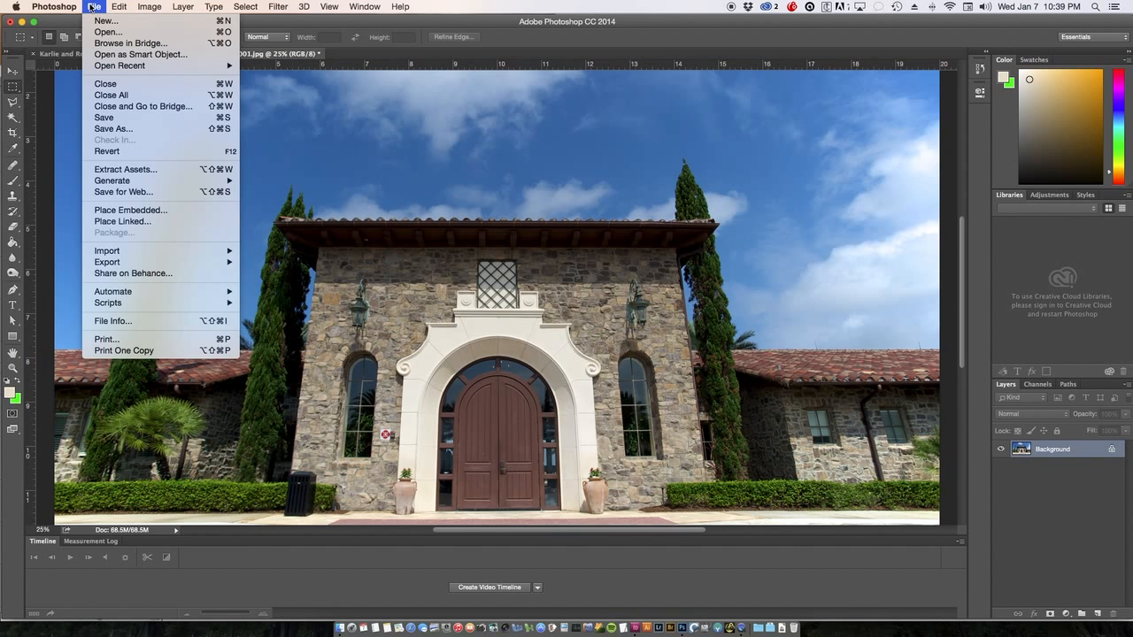
{"action": "left_click", "coordinate": [131, 121]}
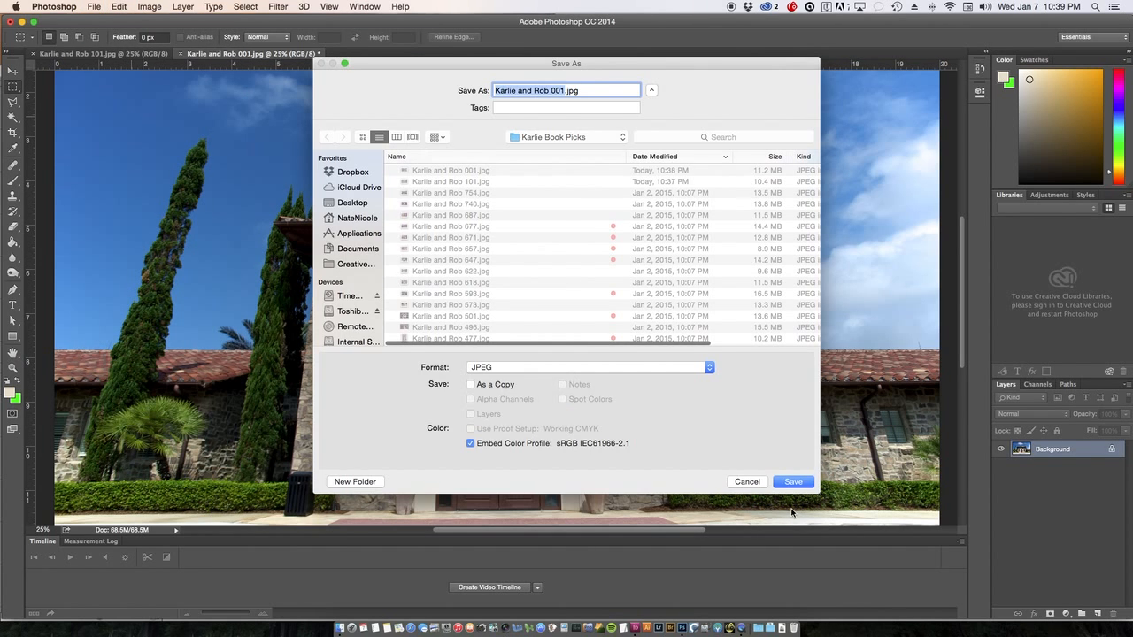
{"action": "left_click", "coordinate": [796, 484]}
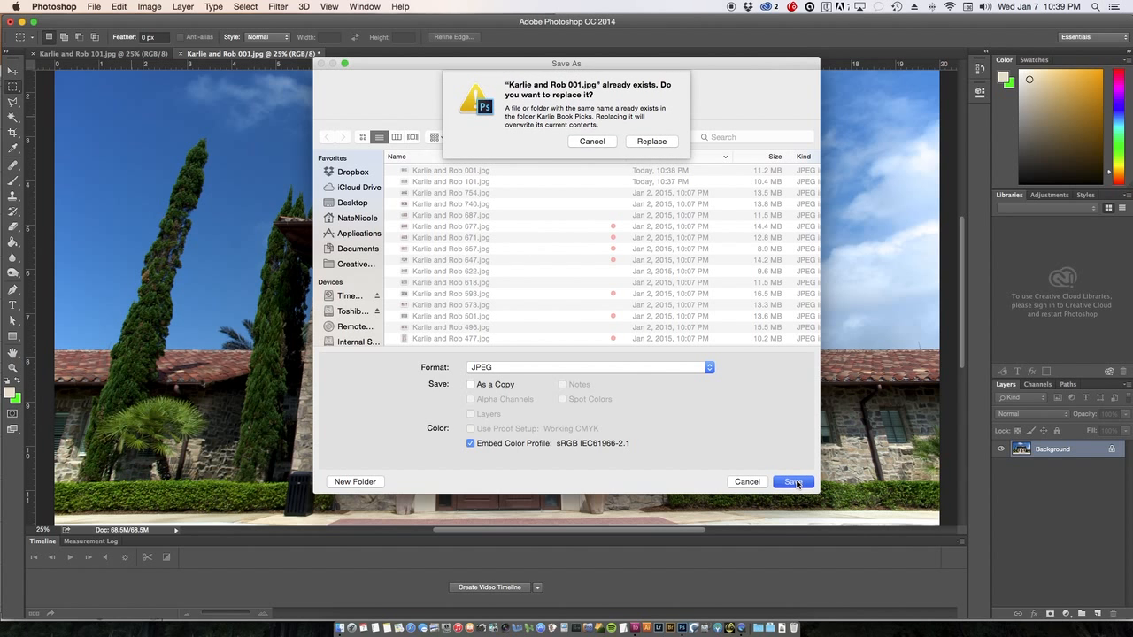
{"action": "left_click", "coordinate": [663, 142]}
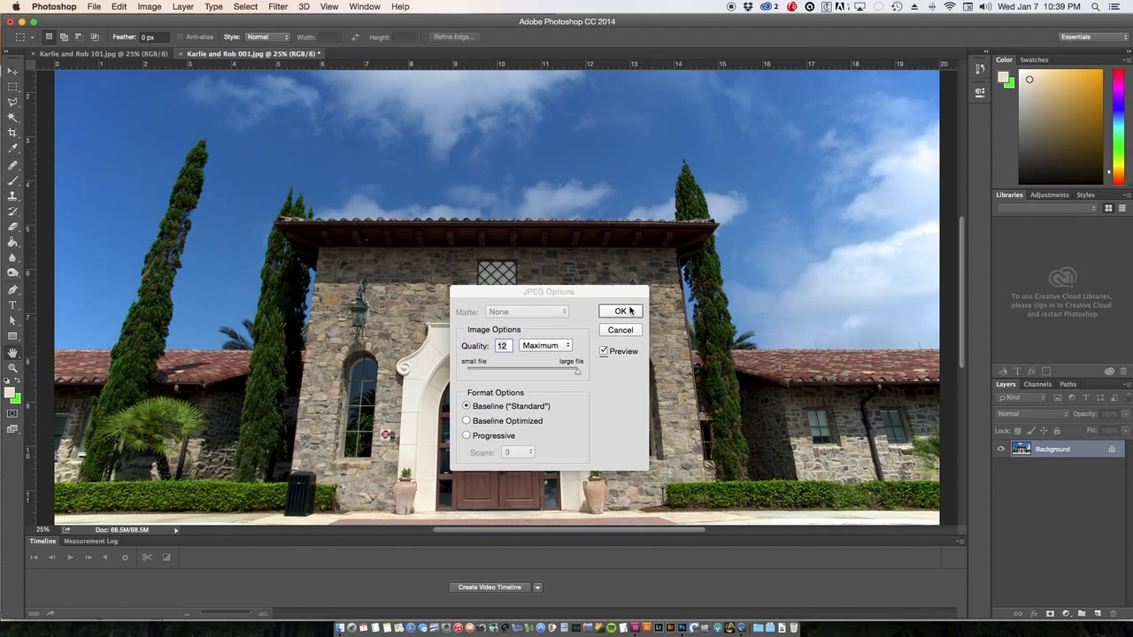
{"action": "left_click", "coordinate": [622, 310]}
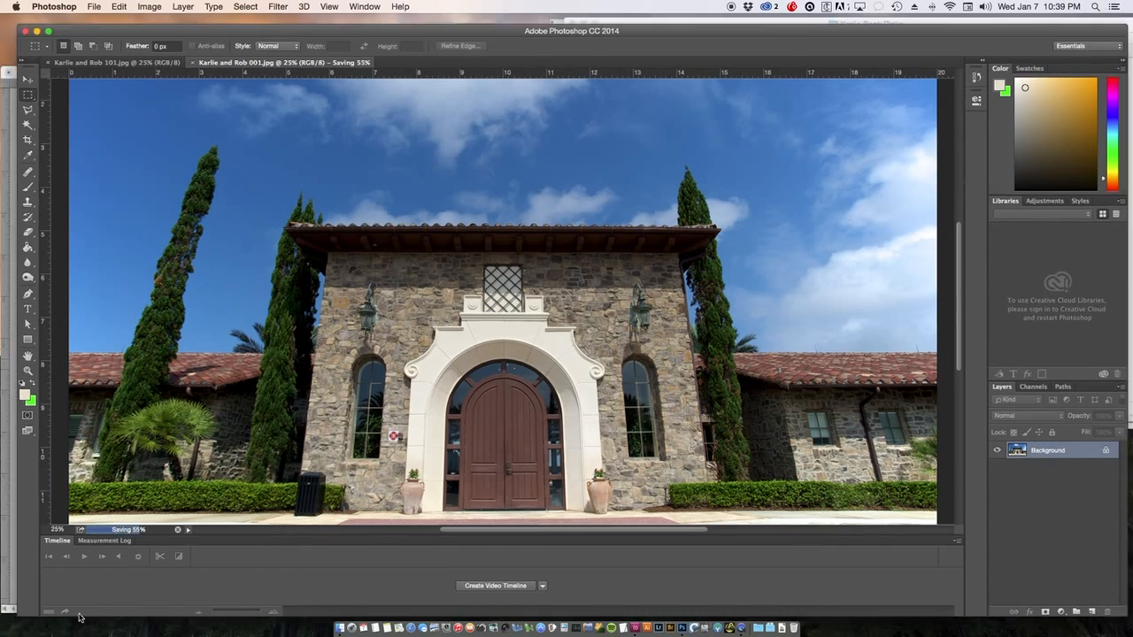
- Switch back to InDesign and check the effective PPI of the building photo and of two lower-row photos on page 4
{"action": "key", "text": "ctrl+Up"}
{"action": "left_click", "coordinate": [278, 339]}
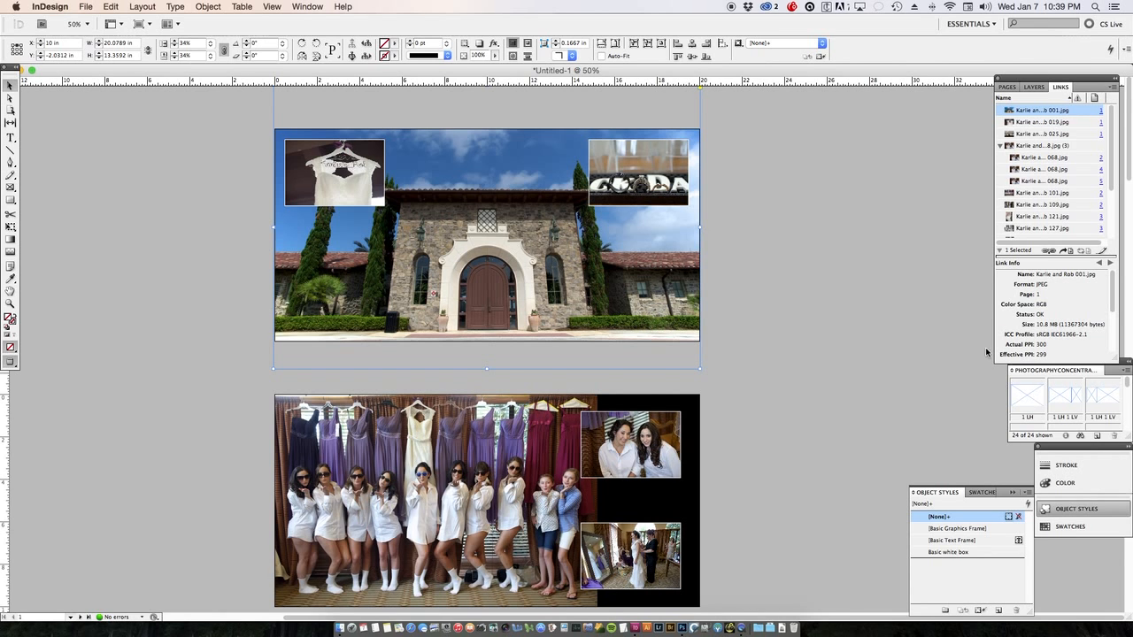
{"action": "scroll", "coordinate": [853, 336], "scroll_direction": "down", "scroll_amount": 10}
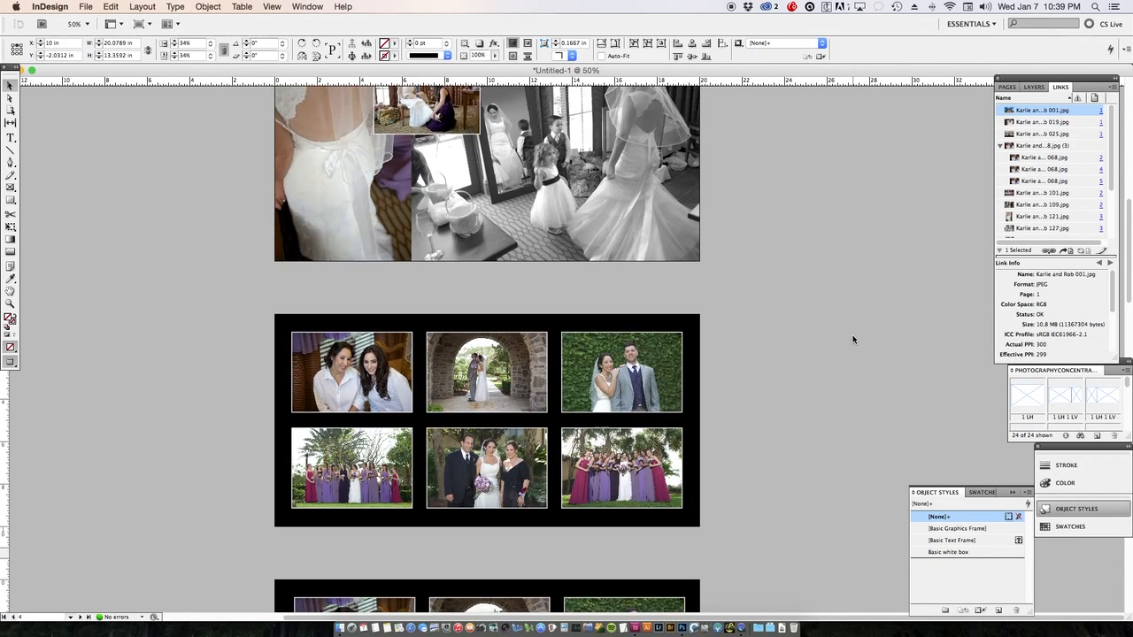
{"action": "scroll", "coordinate": [852, 339], "scroll_direction": "down", "scroll_amount": 5}
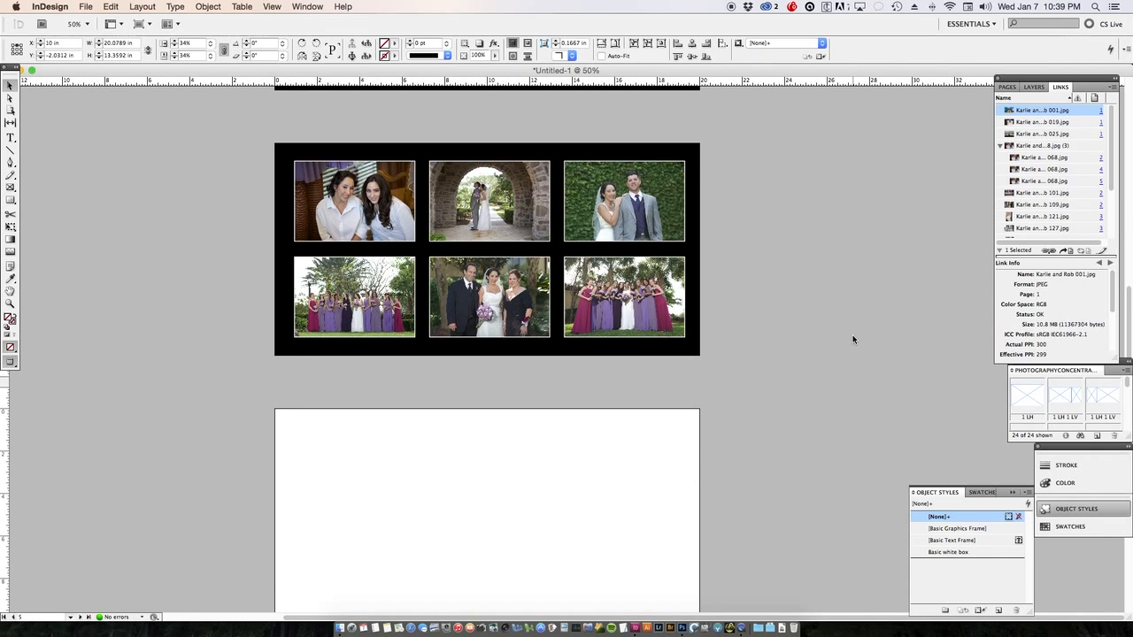
{"action": "scroll", "coordinate": [852, 339], "scroll_direction": "up", "scroll_amount": 3}
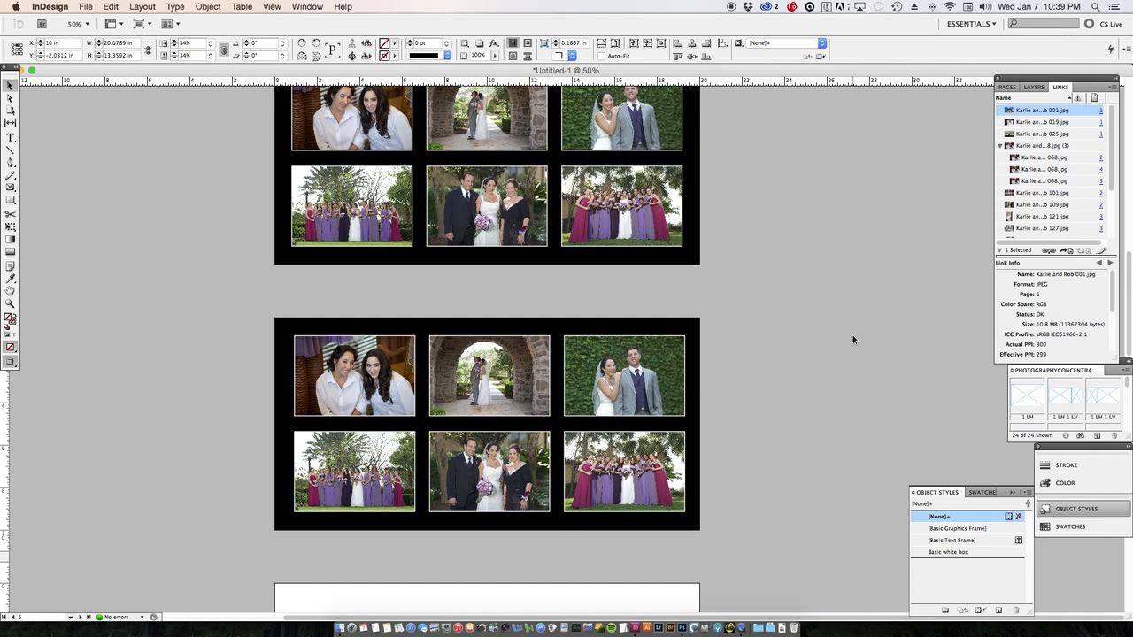
{"action": "left_click", "coordinate": [661, 225]}
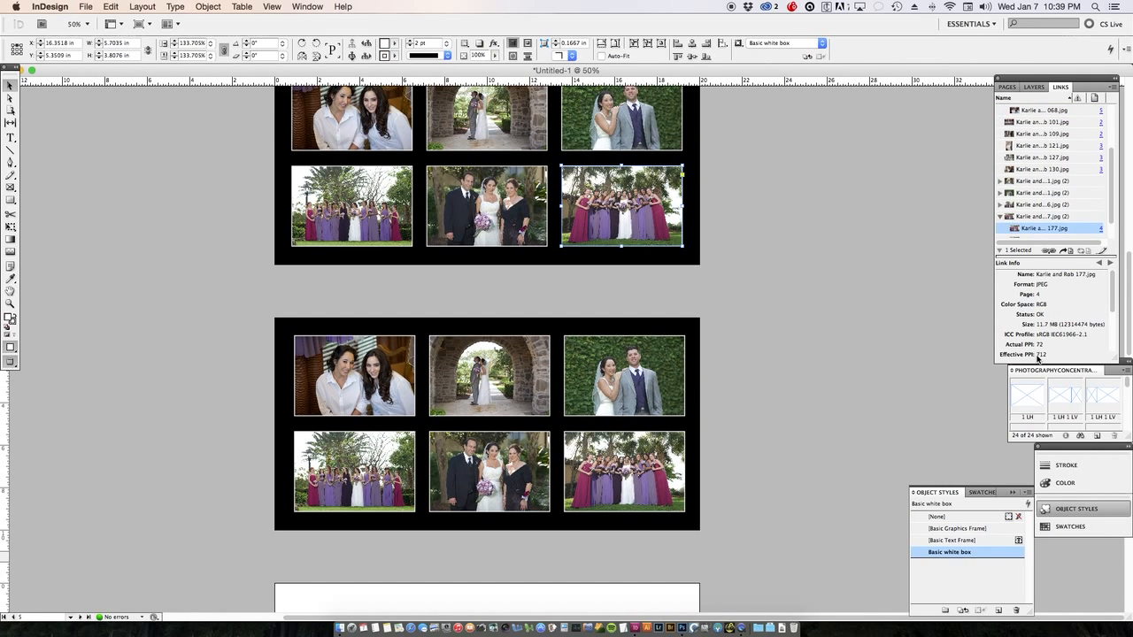
{"action": "left_click", "coordinate": [495, 225]}
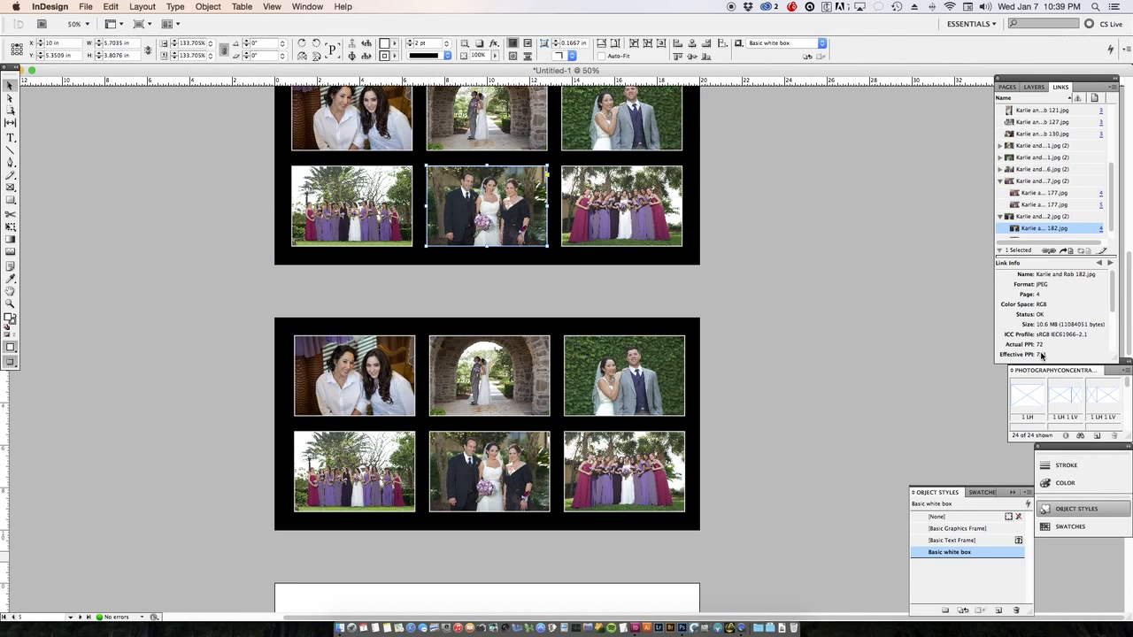
- Check the link resolution of page 3's large black-and-white photo and of page 1's building photo
{"action": "scroll", "coordinate": [941, 372], "scroll_direction": "up", "scroll_amount": 5}
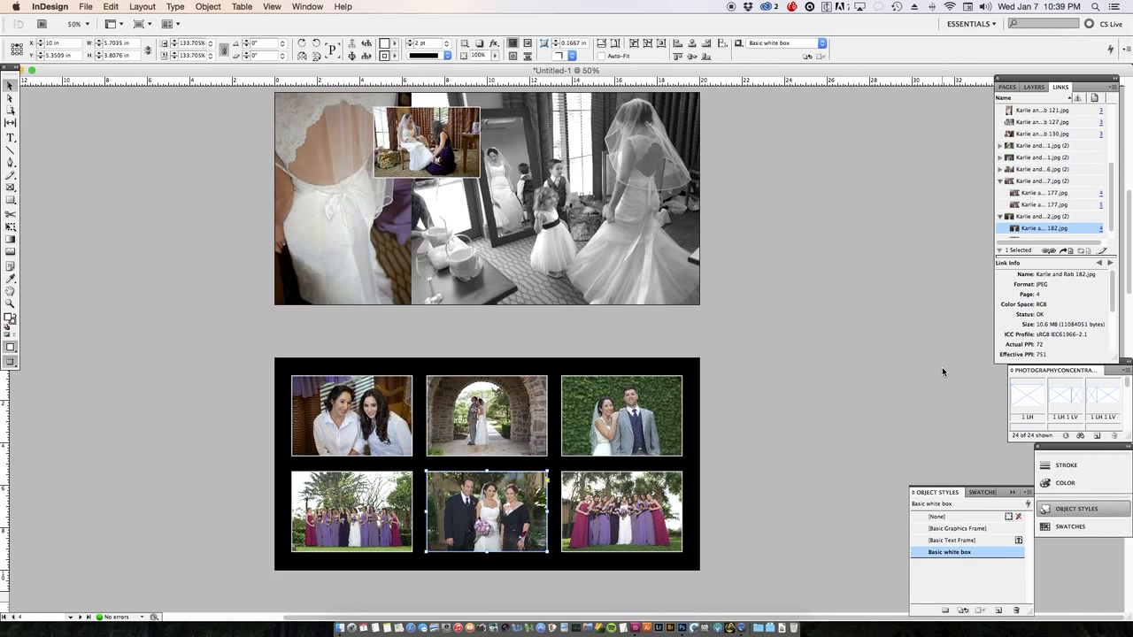
{"action": "left_click", "coordinate": [705, 329]}
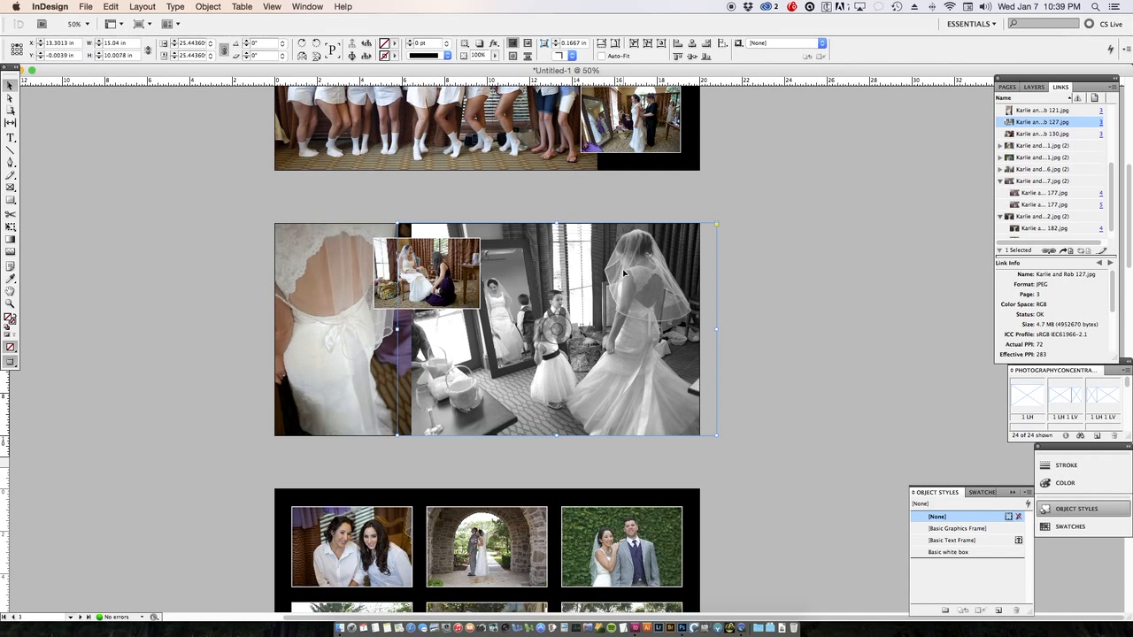
{"action": "scroll", "coordinate": [624, 273], "scroll_direction": "up", "scroll_amount": 5}
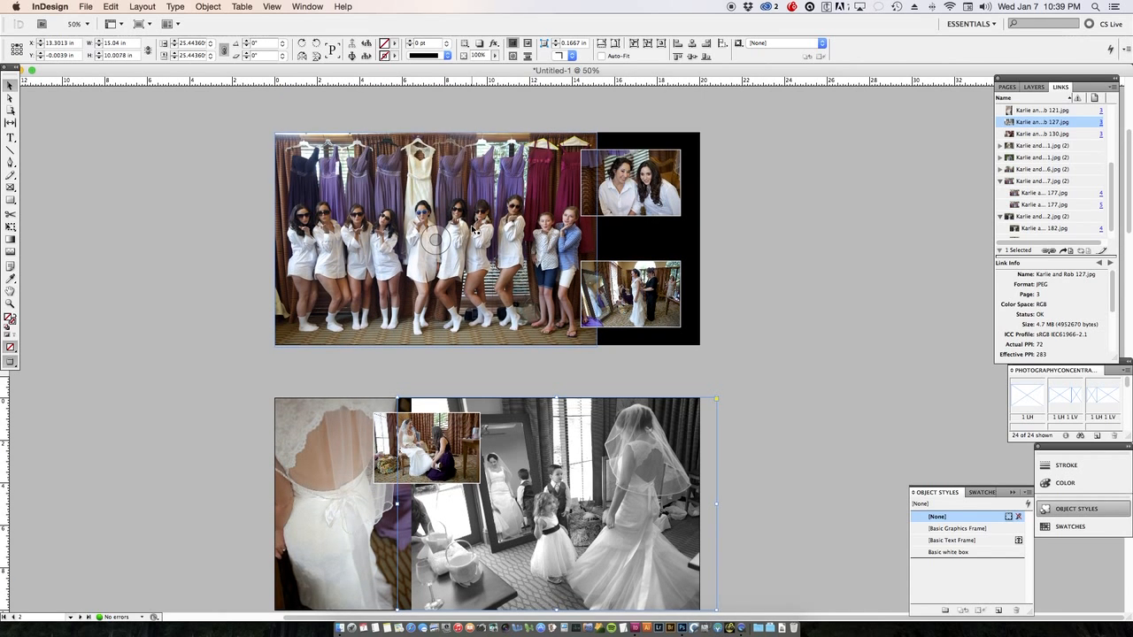
{"action": "scroll", "coordinate": [475, 230], "scroll_direction": "up", "scroll_amount": 6}
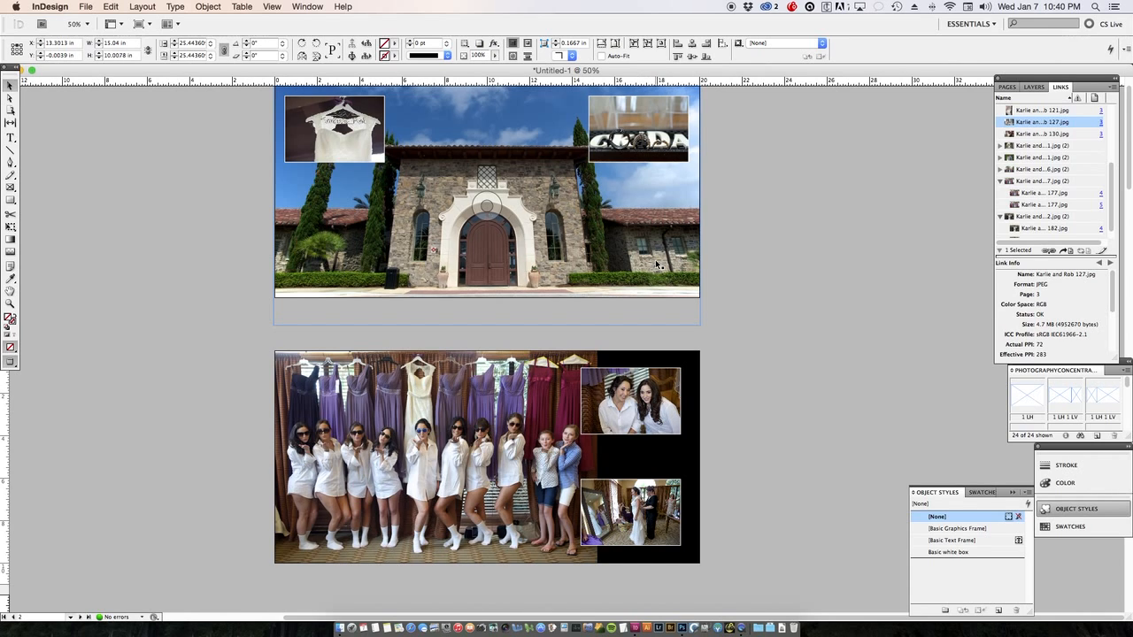
{"action": "left_click", "coordinate": [741, 304]}
{"action": "left_click", "coordinate": [694, 202]}
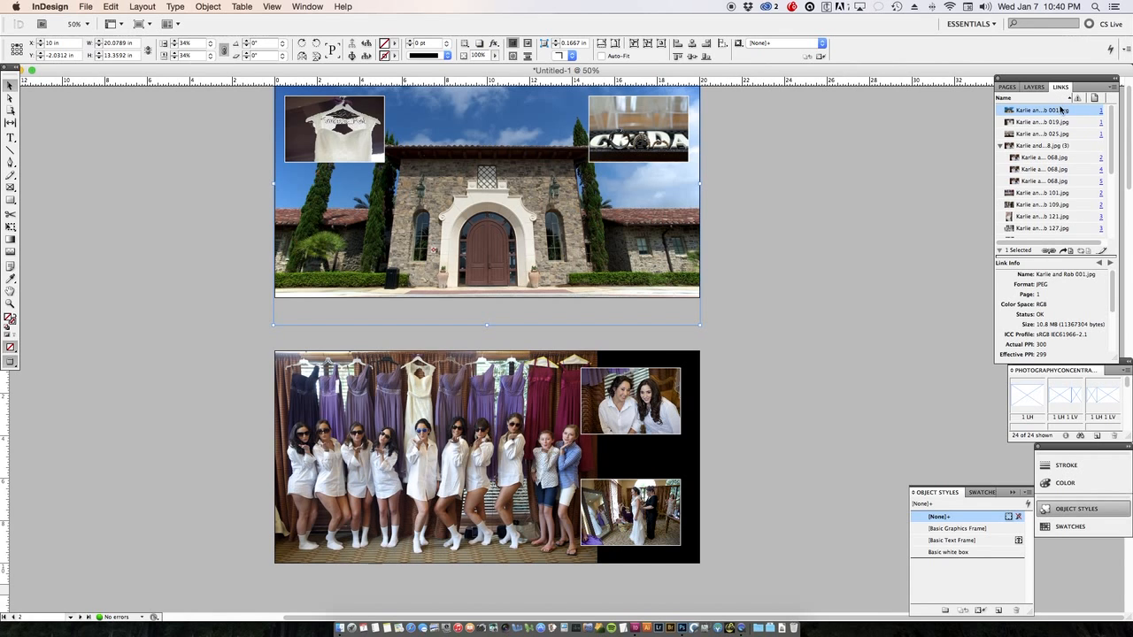
- Step through the link information of the images following the building photo and look over the rest of the links
{"action": "left_click", "coordinate": [1109, 263]}
{"action": "left_click", "coordinate": [1109, 264]}
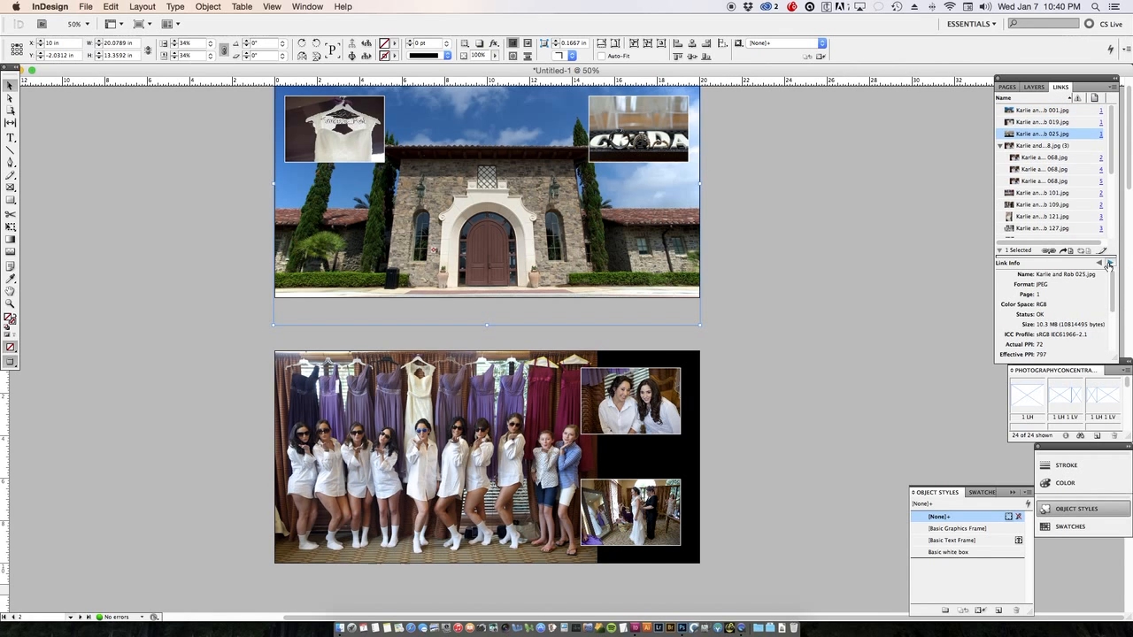
{"action": "left_click", "coordinate": [1109, 264]}
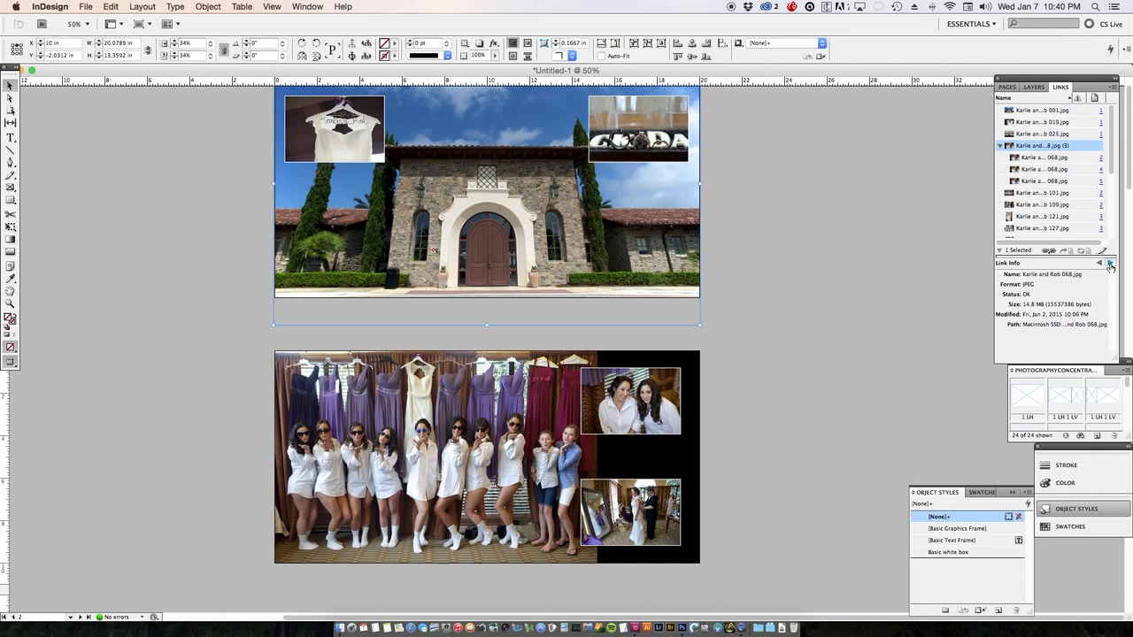
{"action": "left_click", "coordinate": [1108, 263]}
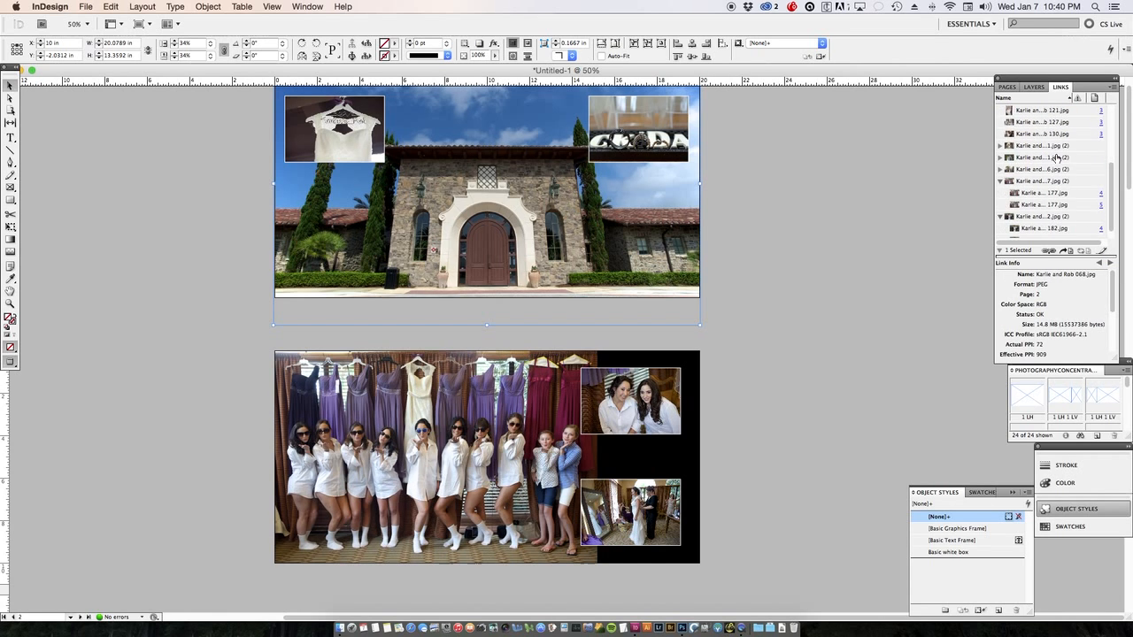
{"action": "scroll", "coordinate": [1059, 159], "scroll_direction": "down", "scroll_amount": 5}
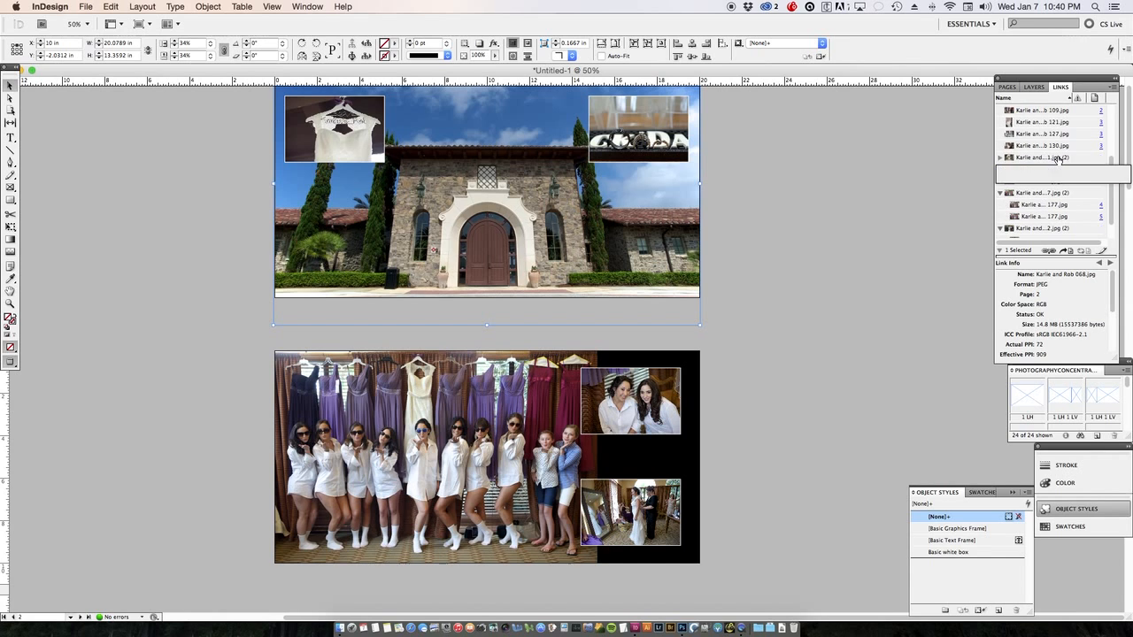
{"action": "scroll", "coordinate": [1058, 160], "scroll_direction": "up", "scroll_amount": 5}
{"action": "scroll", "coordinate": [1058, 161], "scroll_direction": "down", "scroll_amount": 5}
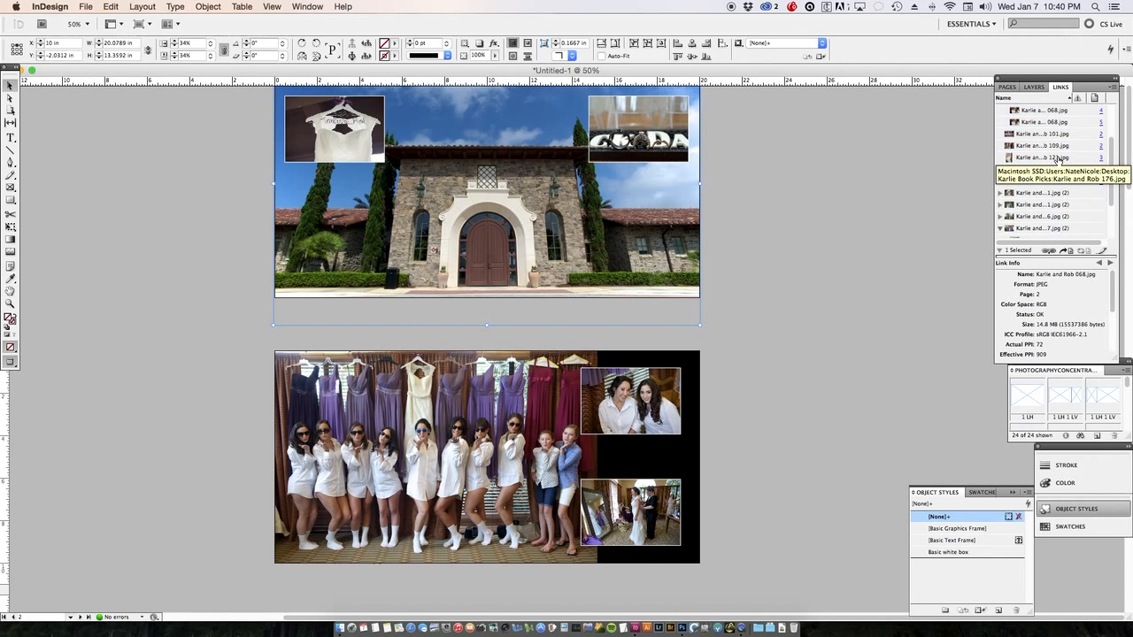
{"action": "scroll", "coordinate": [1059, 160], "scroll_direction": "up", "scroll_amount": 5}
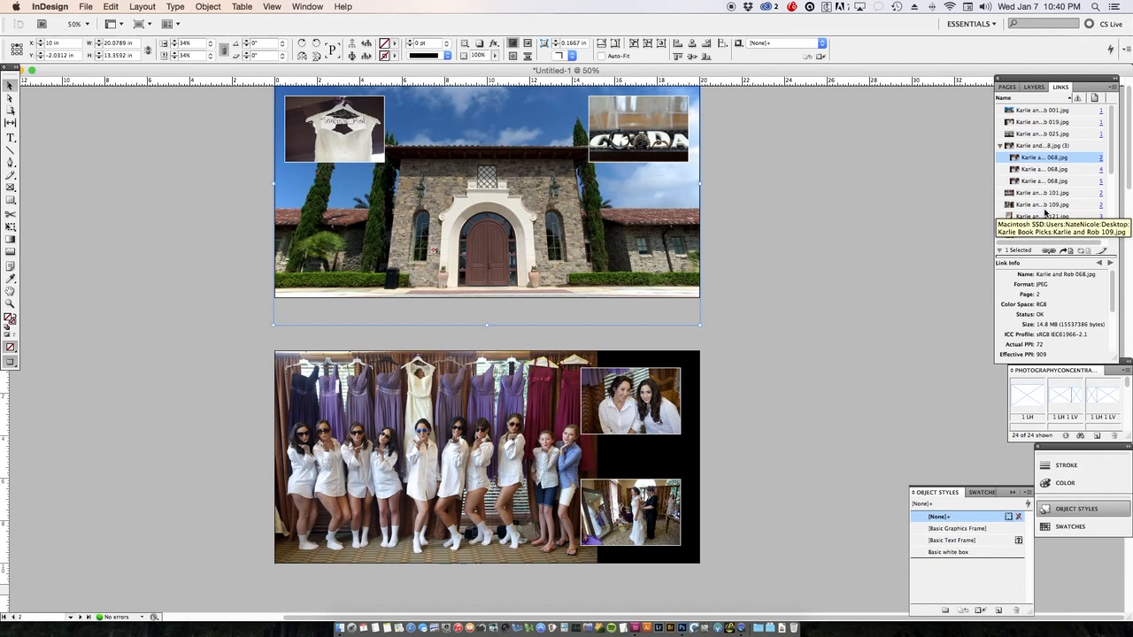
- Expand the detailed link information for image 121, go to that linked photo on page 3, and deselect it
{"action": "left_click", "coordinate": [1044, 221]}
{"action": "double_click", "coordinate": [1044, 221]}
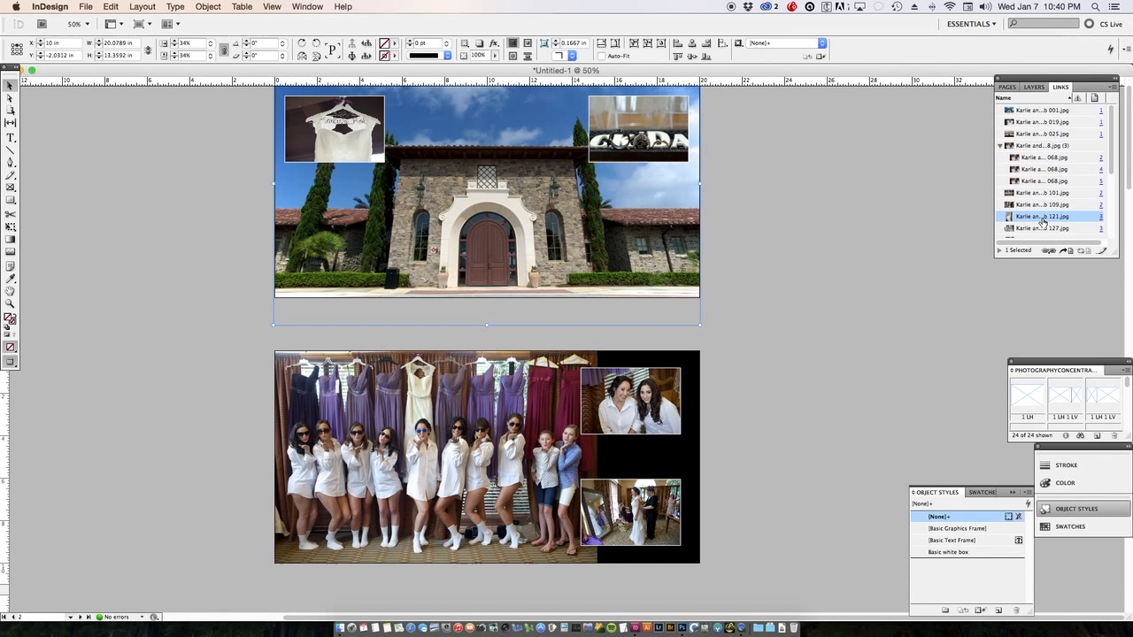
{"action": "right_click", "coordinate": [1036, 219]}
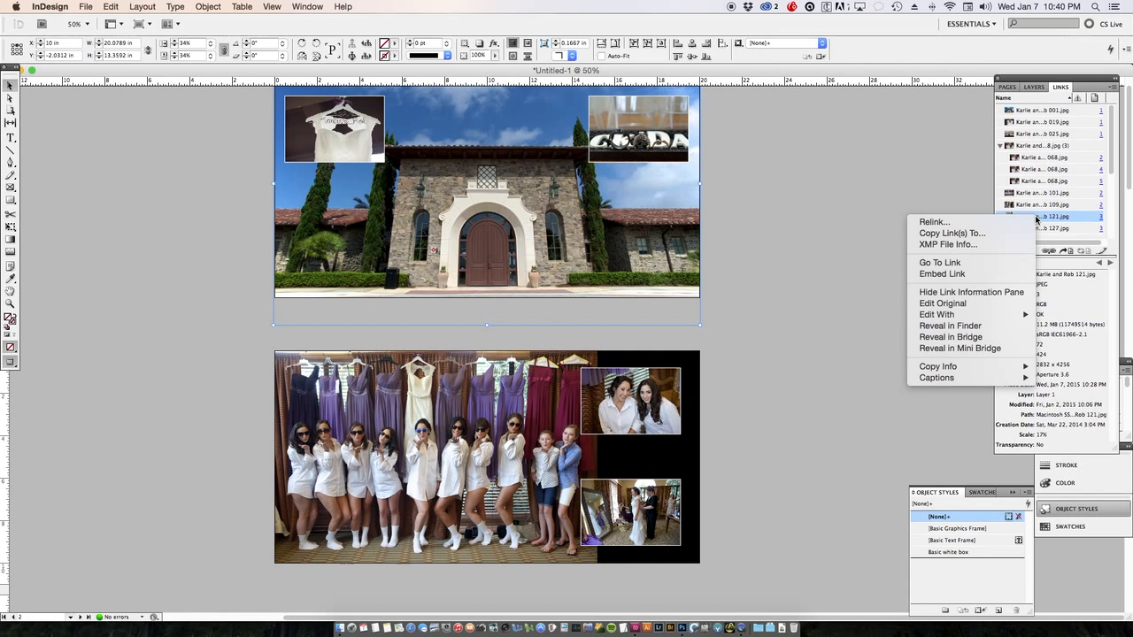
{"action": "left_click", "coordinate": [982, 262]}
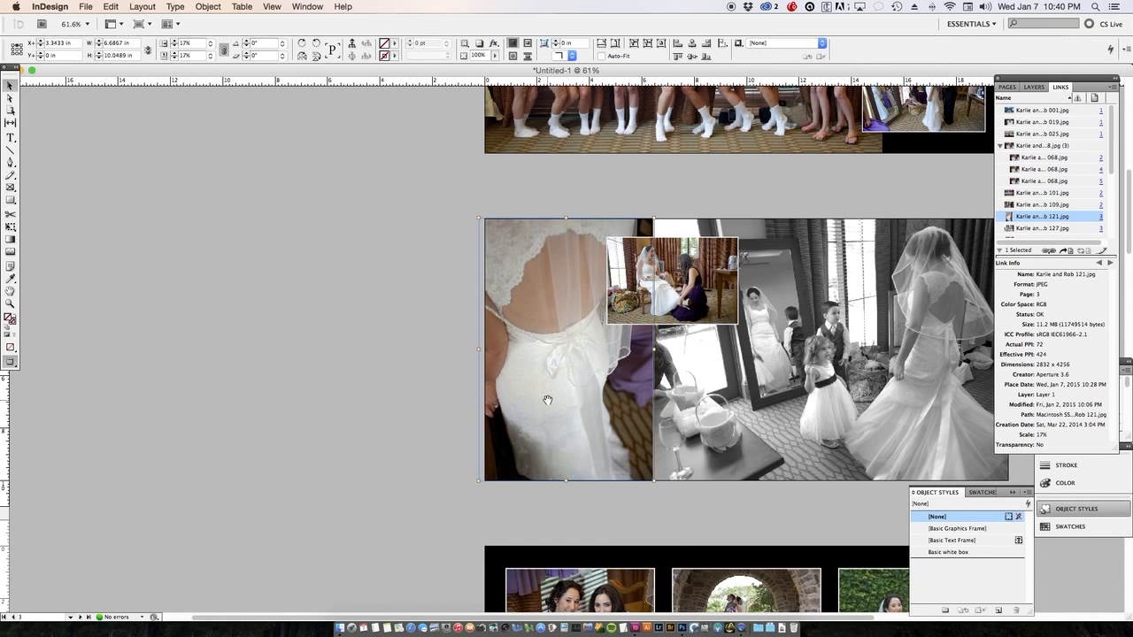
{"action": "left_click", "coordinate": [422, 399]}
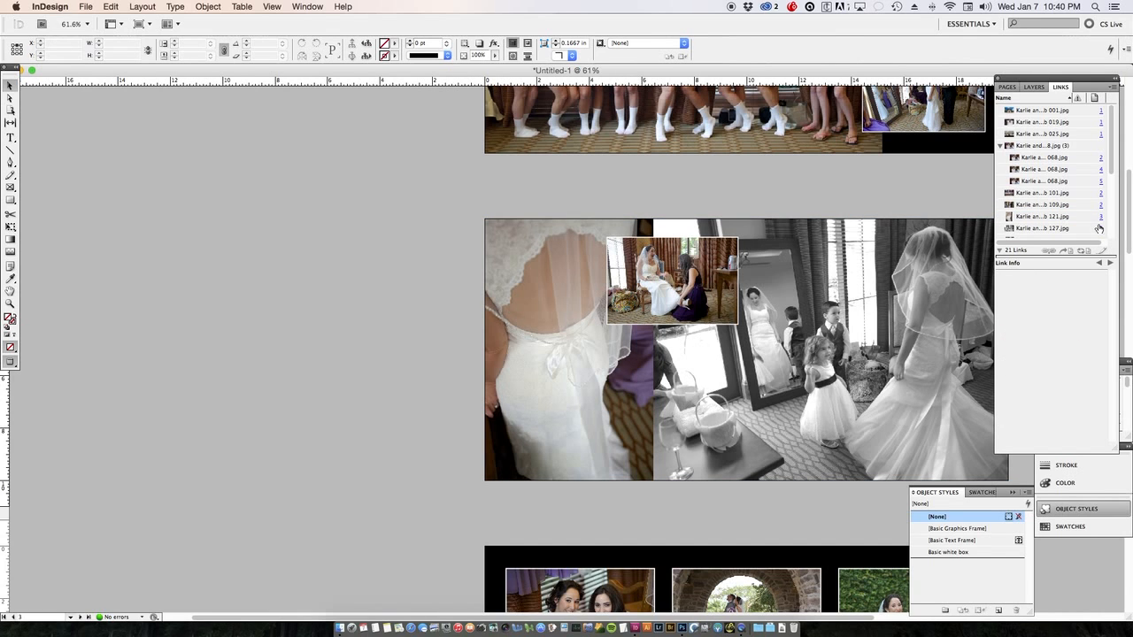
- Review the link information of image 127 and the linked images after it
{"action": "left_click", "coordinate": [1058, 217]}
{"action": "left_click", "coordinate": [1110, 264]}
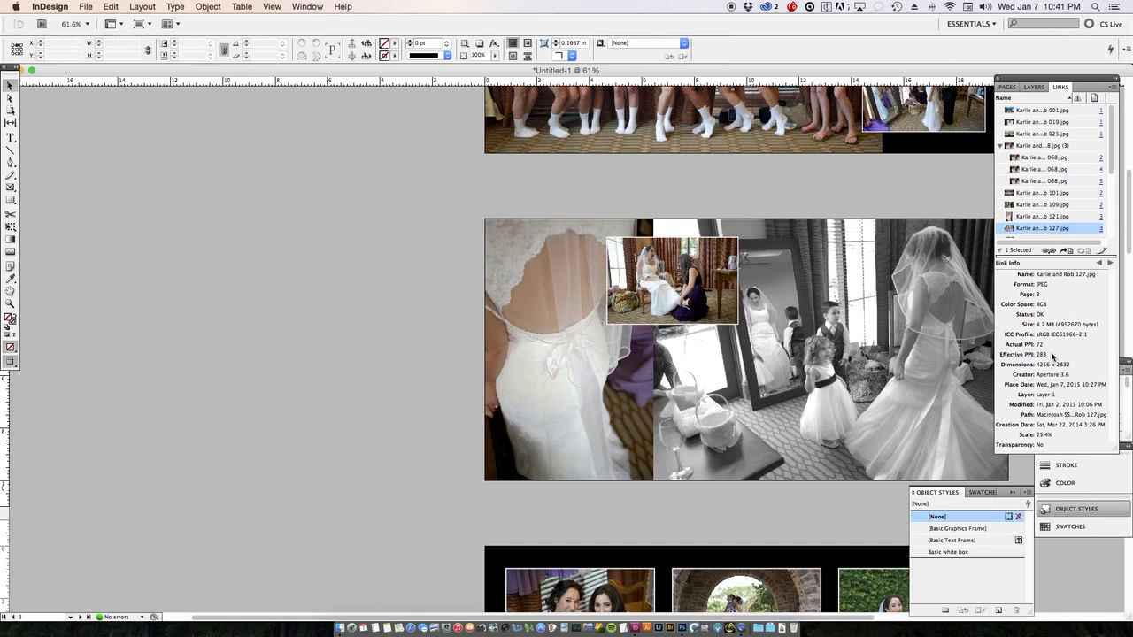
{"action": "left_click", "coordinate": [1110, 264]}
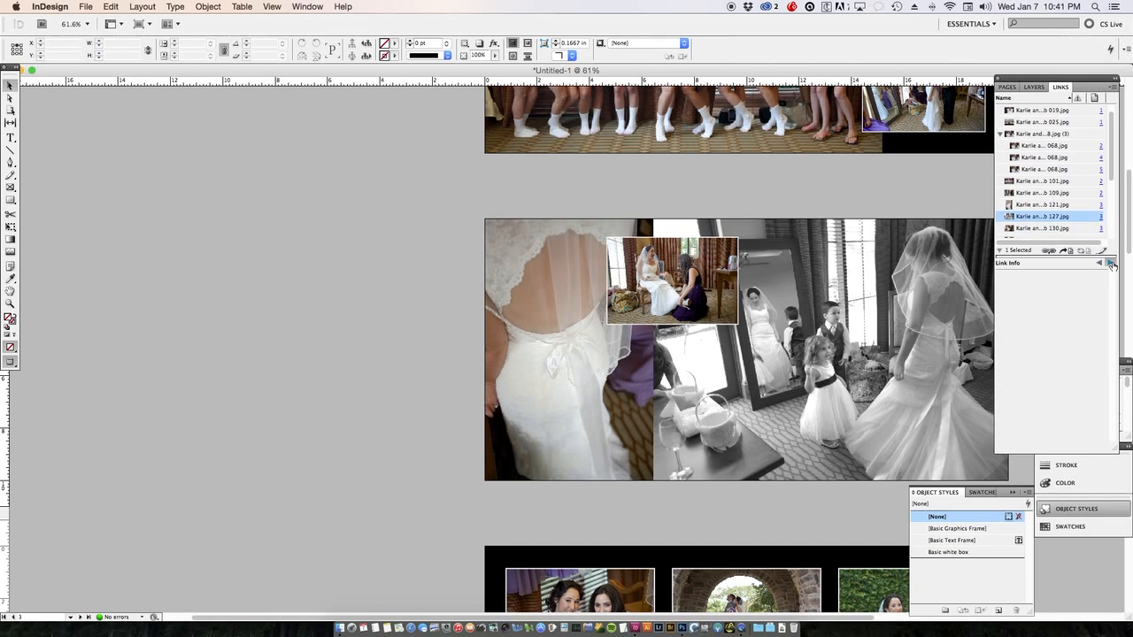
{"action": "left_click", "coordinate": [1110, 265]}
{"action": "left_click", "coordinate": [1111, 265]}
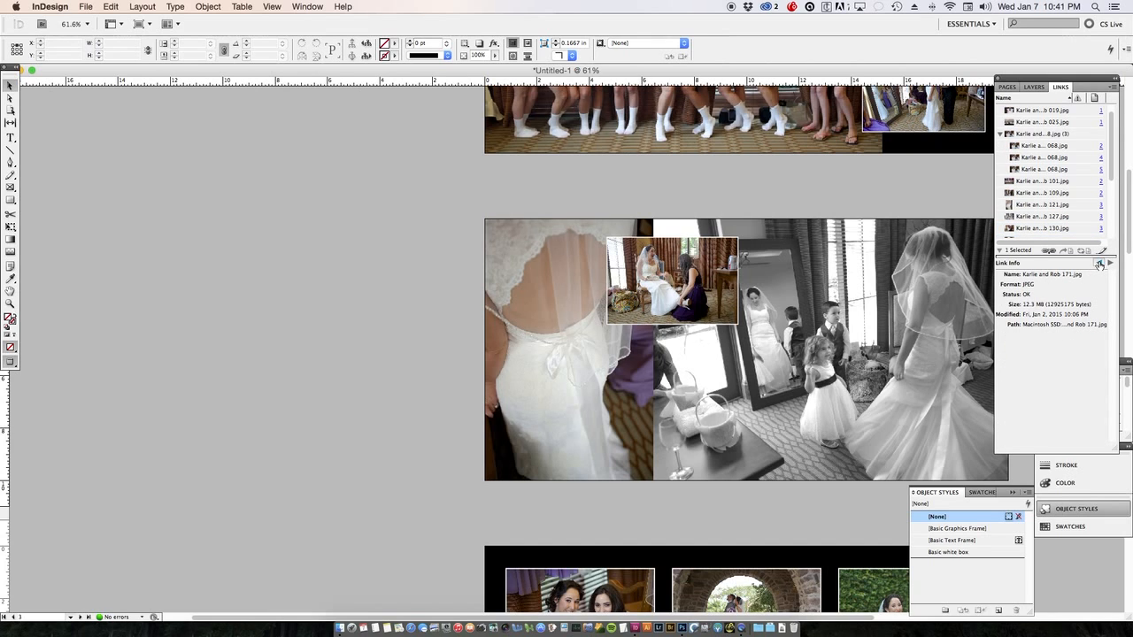
- Step backward through the link information of the earlier images, ending with image 025 from page 1
{"action": "left_click", "coordinate": [1099, 265]}
{"action": "left_click", "coordinate": [1099, 264]}
{"action": "left_click", "coordinate": [1099, 264]}
{"action": "left_click", "coordinate": [1099, 264]}
{"action": "left_click", "coordinate": [1099, 264]}
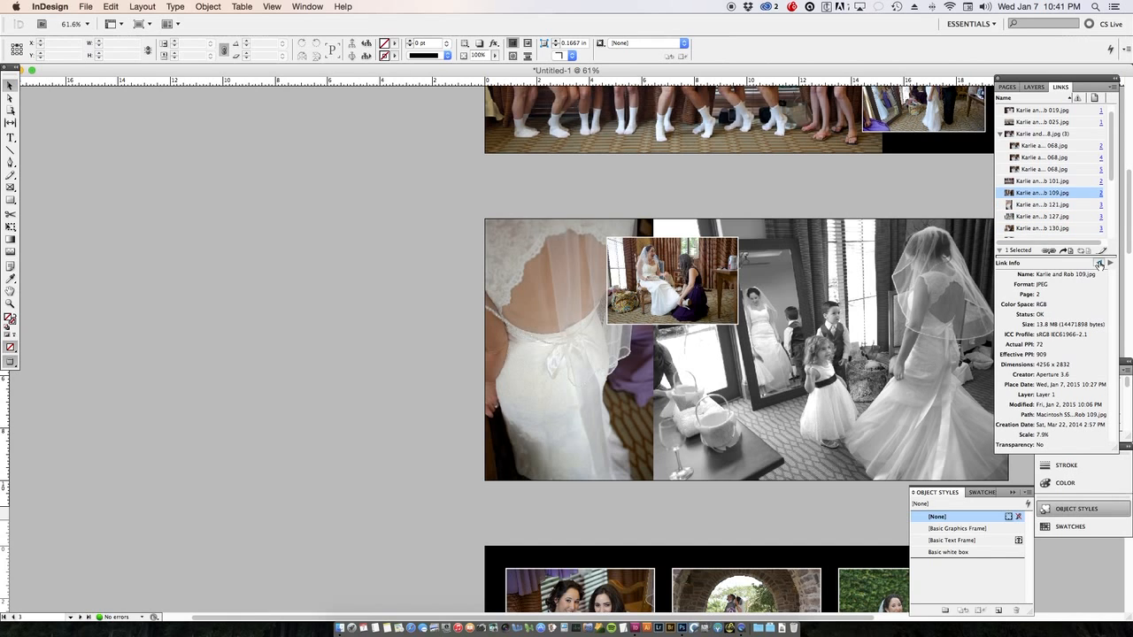
{"action": "left_click", "coordinate": [1099, 265]}
{"action": "left_click", "coordinate": [1099, 265]}
{"action": "left_click", "coordinate": [1099, 265]}
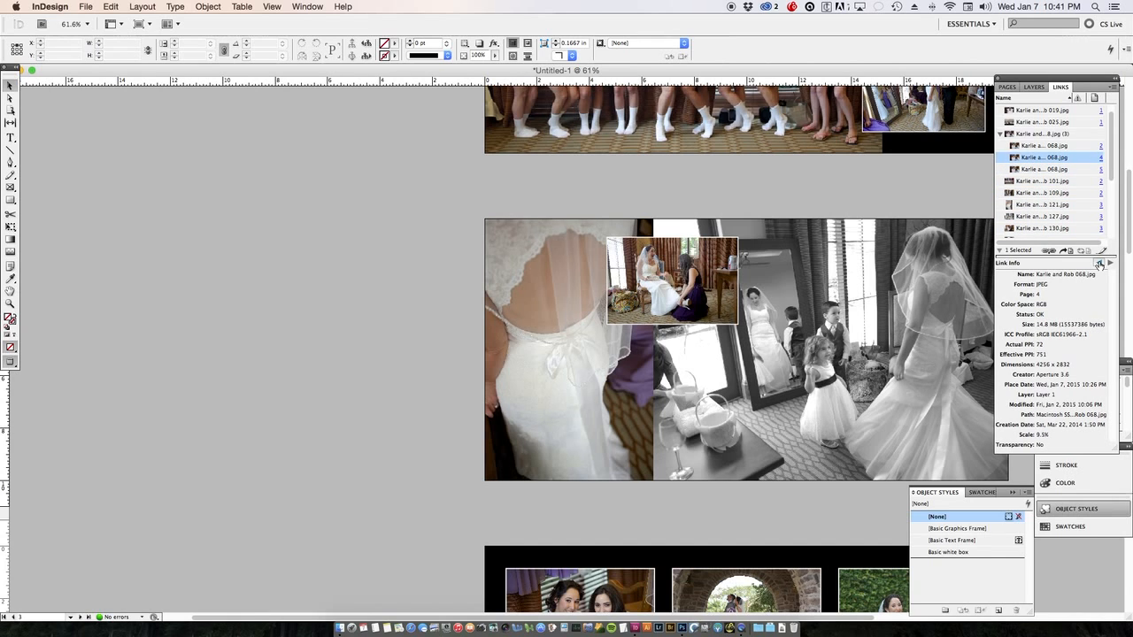
{"action": "left_click", "coordinate": [1099, 264]}
{"action": "left_click", "coordinate": [1099, 265]}
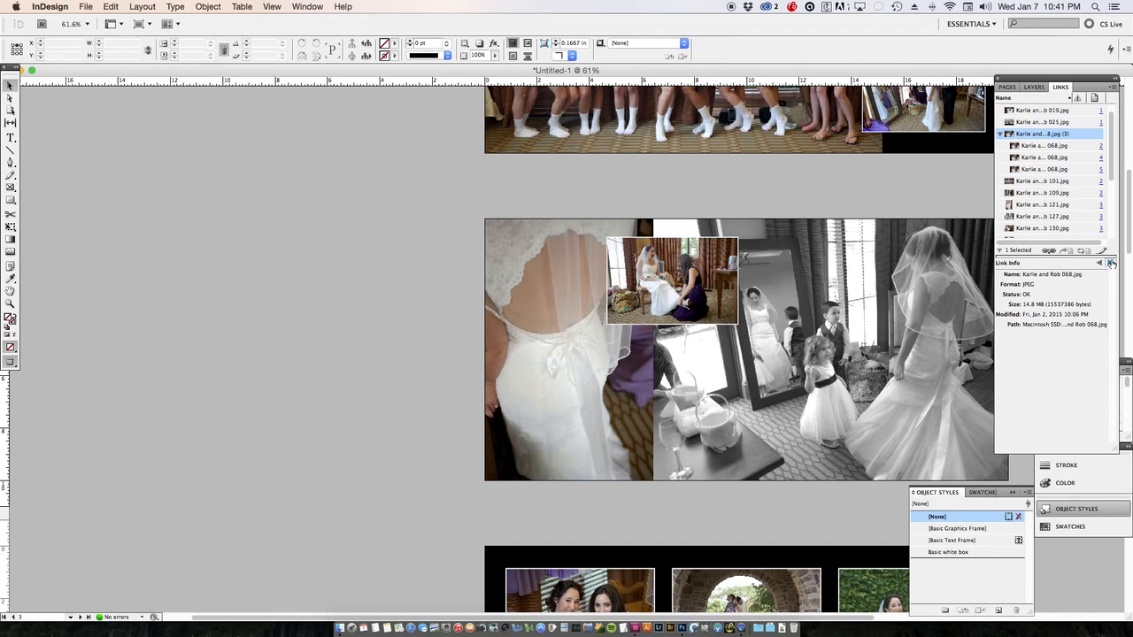
{"action": "left_click", "coordinate": [1036, 122]}
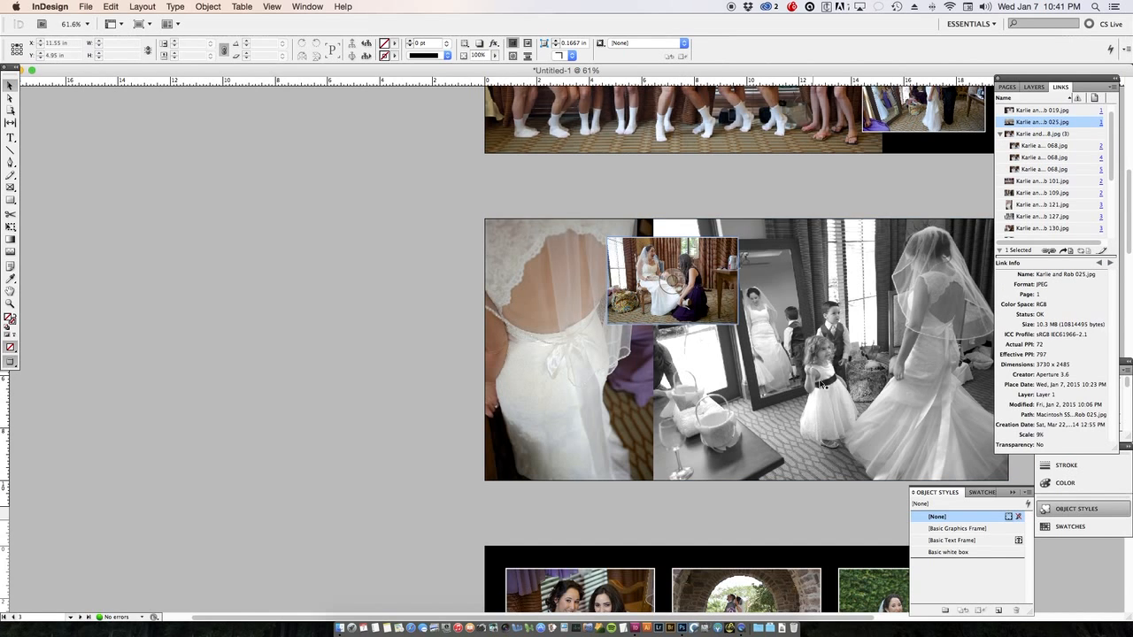
- Show the two black six-photo spreads on pages 4 and 5 together at 50% zoom
{"action": "scroll", "coordinate": [407, 352], "scroll_direction": "down", "scroll_amount": 10}
{"action": "scroll", "coordinate": [407, 352], "scroll_direction": "up", "scroll_amount": 2}
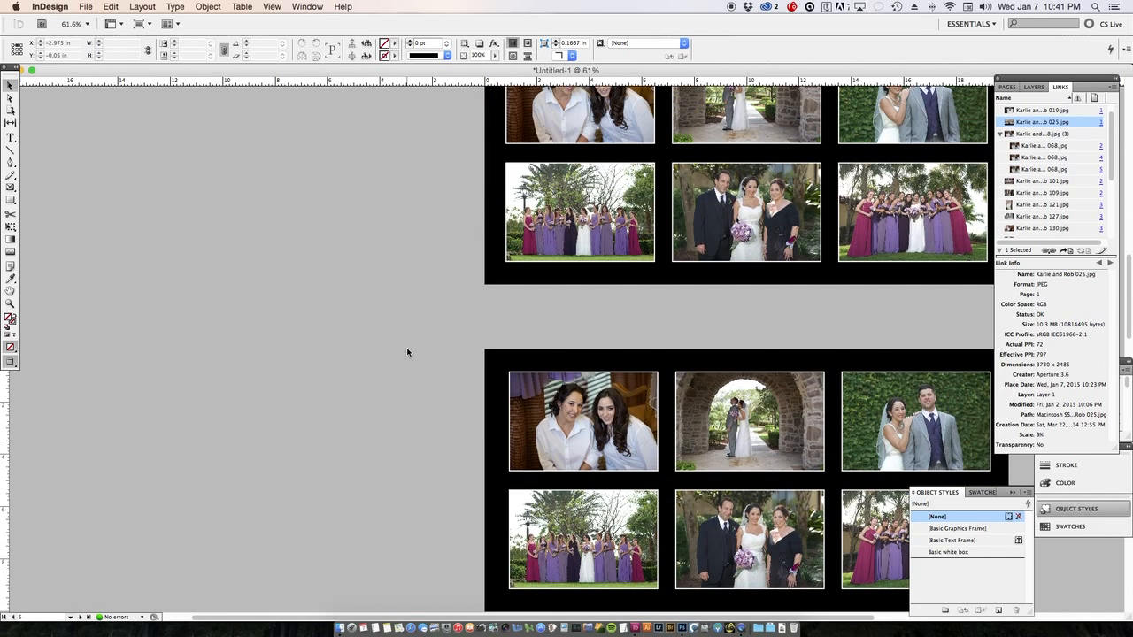
{"action": "key", "text": "super+minus"}
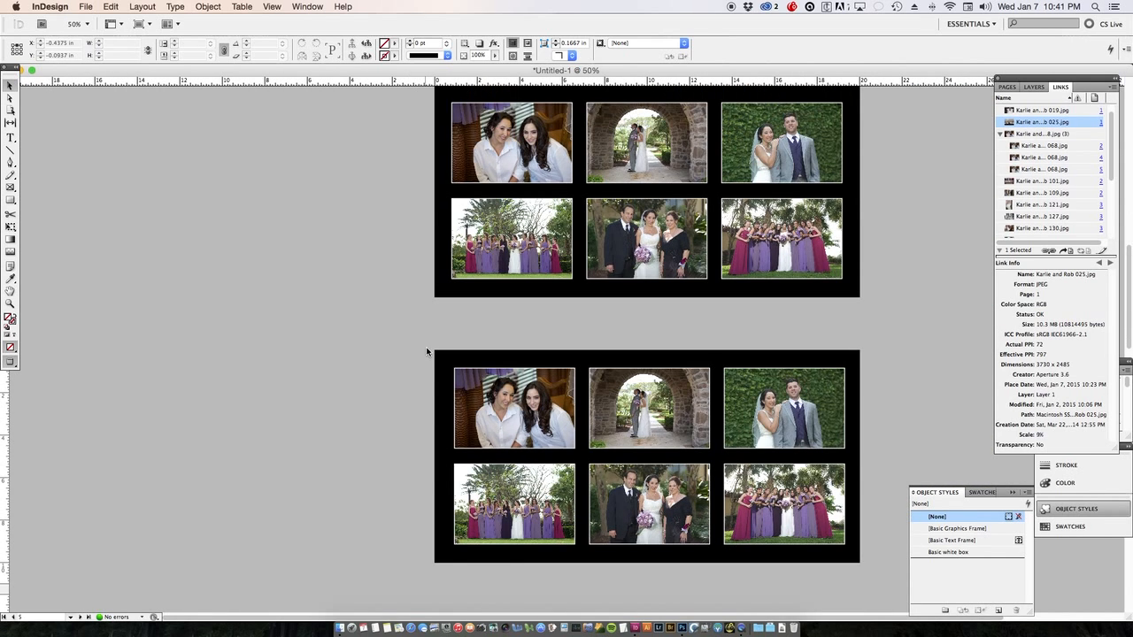
- Try enlarging the photo inside the upper-right inset frame on page 1, undo the scaling and deselect it
{"action": "scroll", "coordinate": [408, 352], "scroll_direction": "up", "scroll_amount": 10}
{"action": "scroll", "coordinate": [431, 358], "scroll_direction": "up", "scroll_amount": 2}
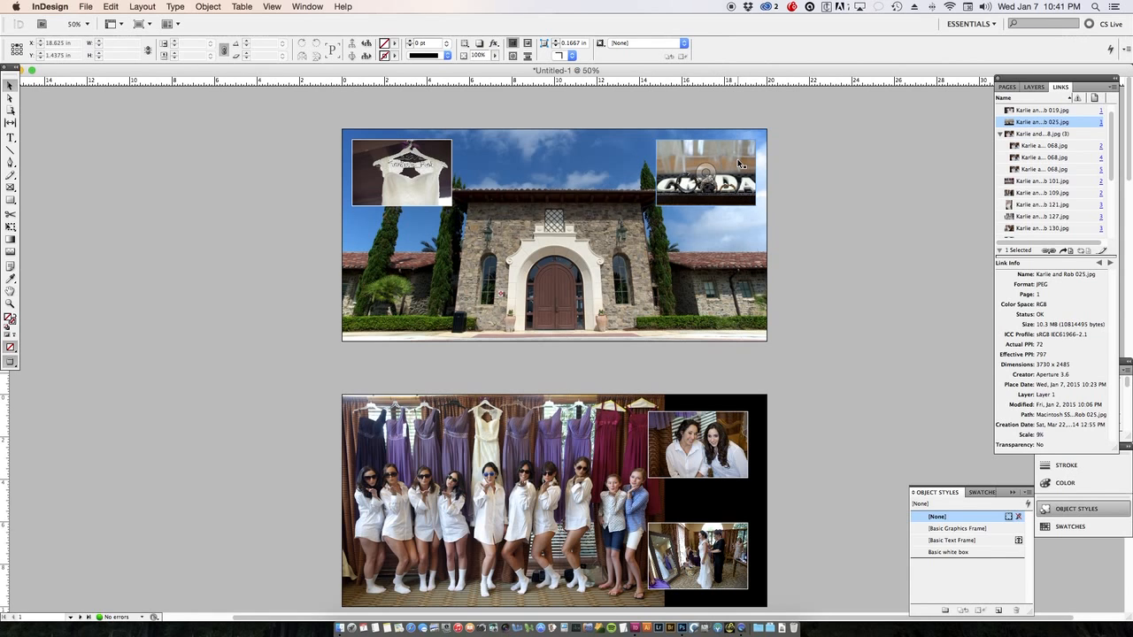
{"action": "left_click", "coordinate": [736, 198]}
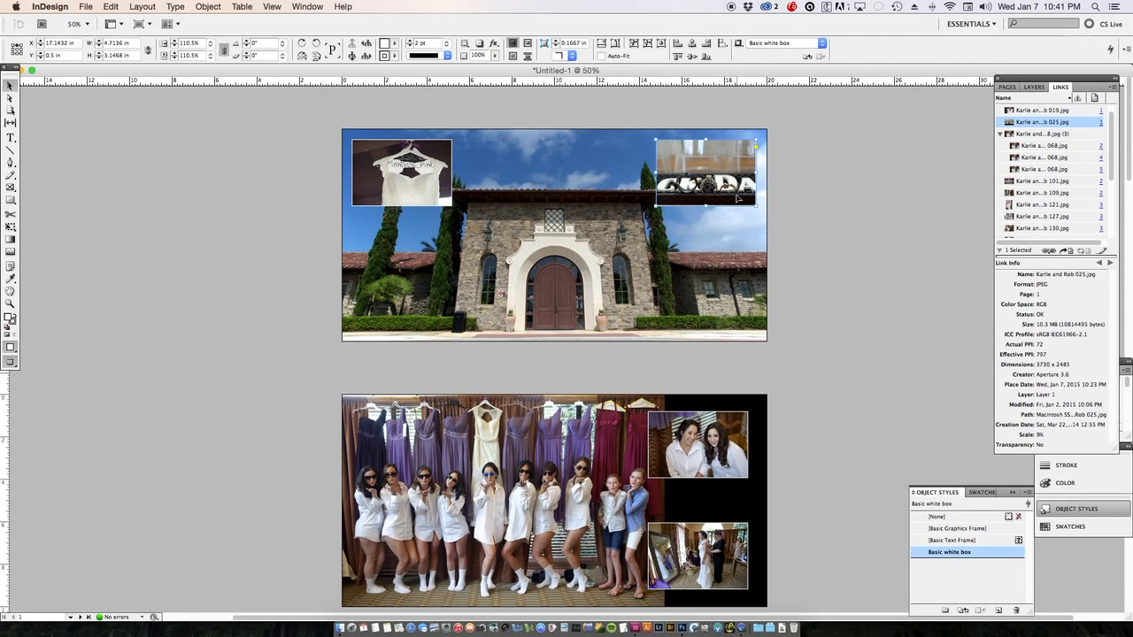
{"action": "double_click", "coordinate": [736, 199]}
{"action": "left_click_drag", "start_coordinate": [756, 206], "coordinate": [988, 408]}
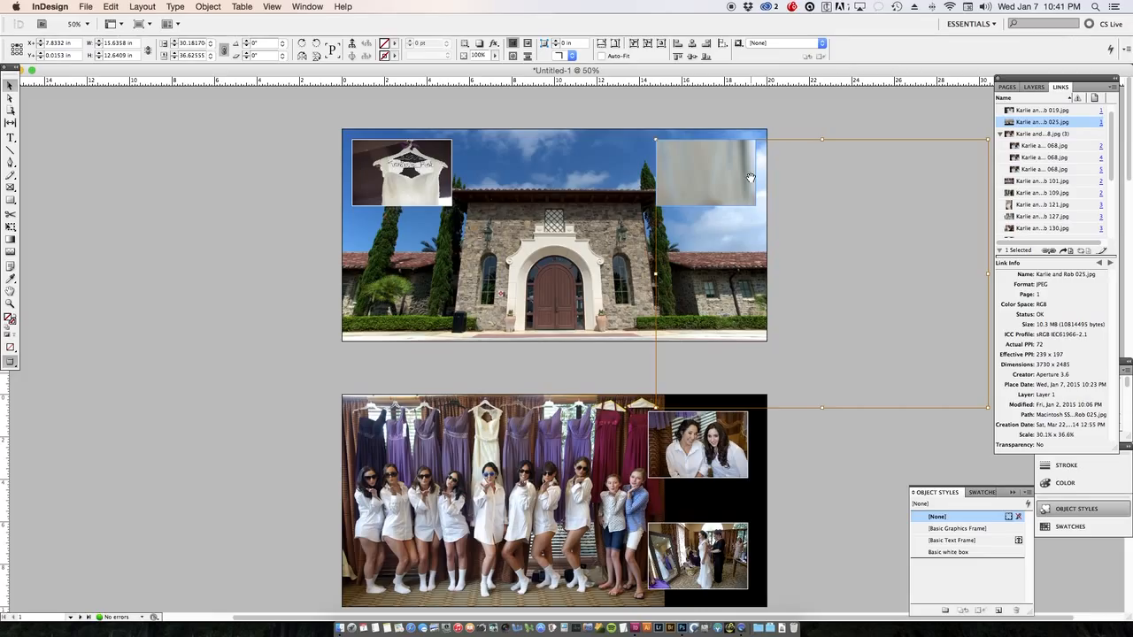
{"action": "key", "text": "super+z"}
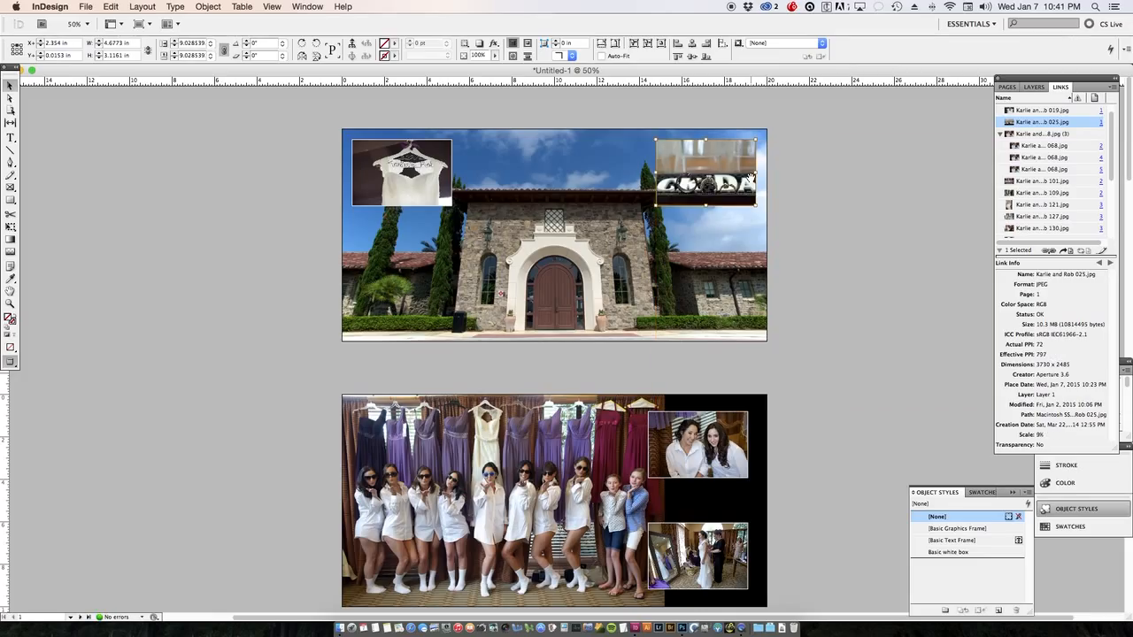
{"action": "left_click", "coordinate": [816, 289]}
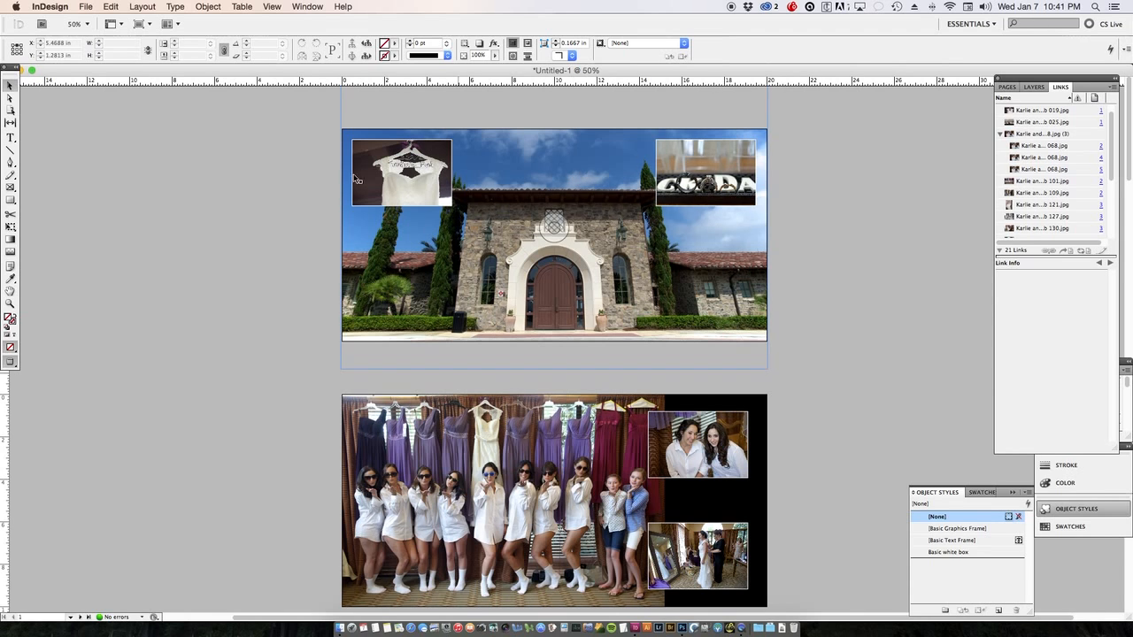
- Draw a picture frame about 10.6 × 3.8 in over the building entrance on page 1 and place image 199 from the book picks folder in it
{"action": "left_click", "coordinate": [11, 187]}
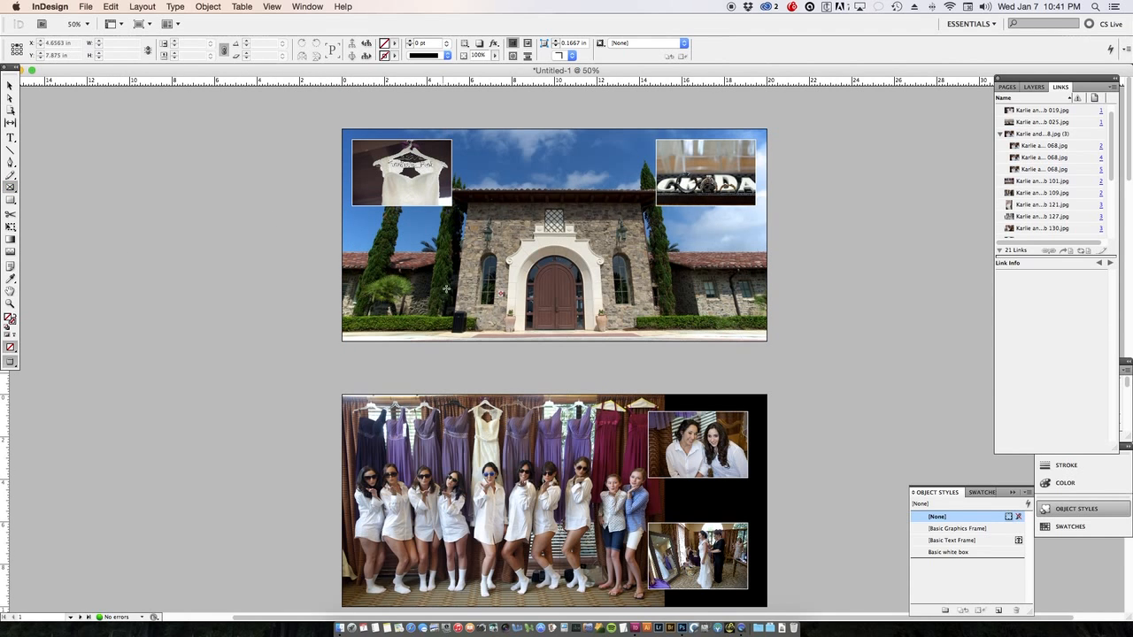
{"action": "left_click_drag", "start_coordinate": [484, 239], "coordinate": [708, 316]}
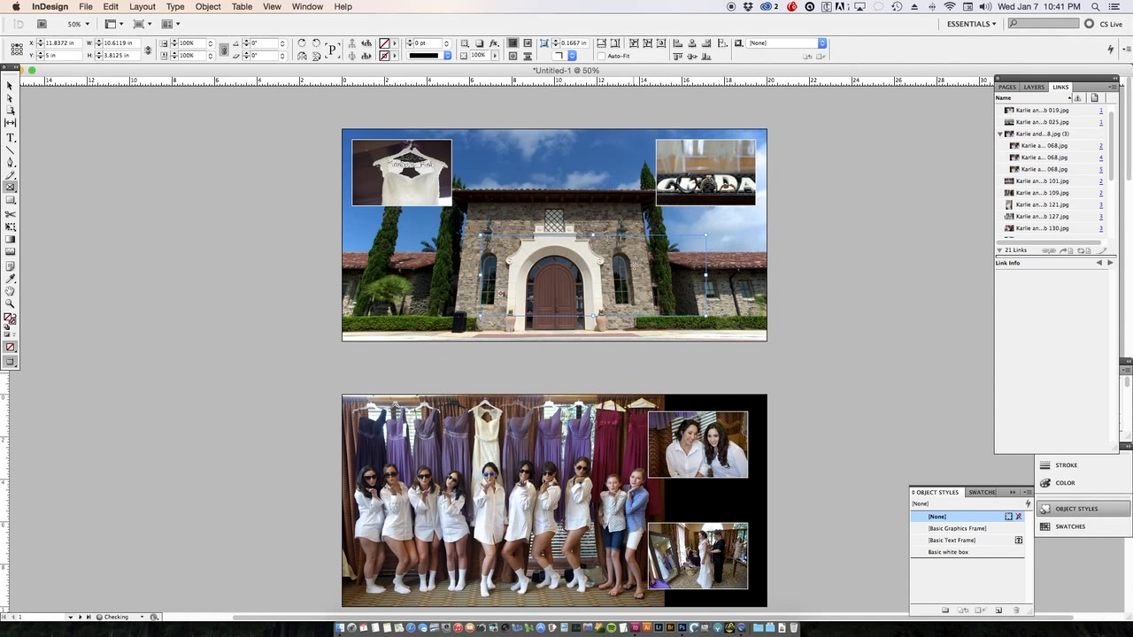
{"action": "mouse_move", "coordinate": [2, 635]}
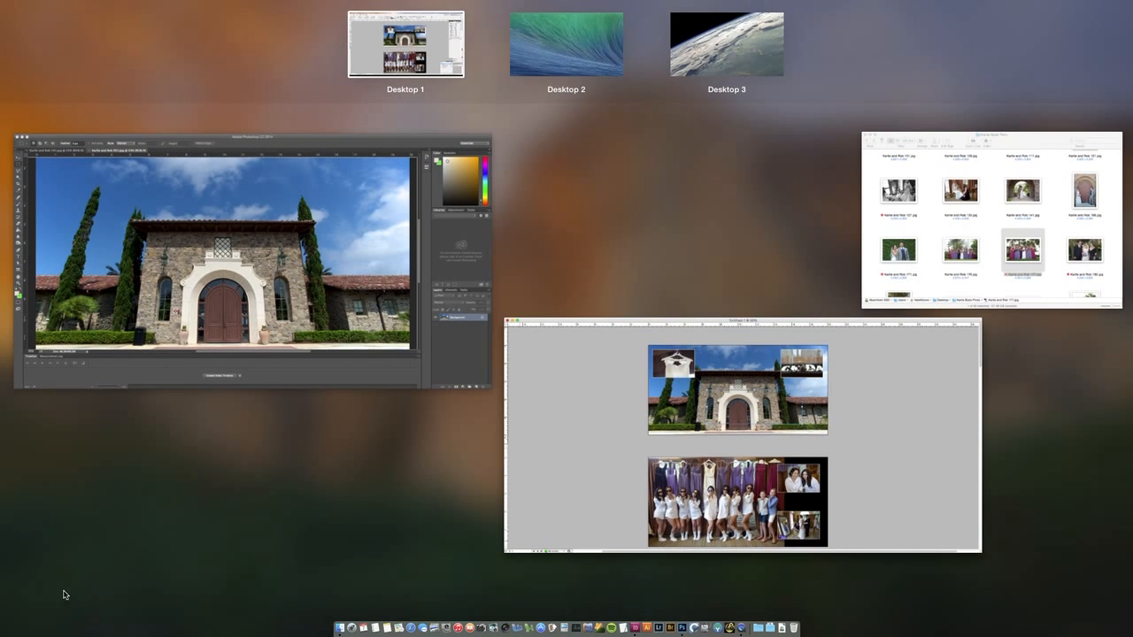
{"action": "left_click", "coordinate": [985, 237]}
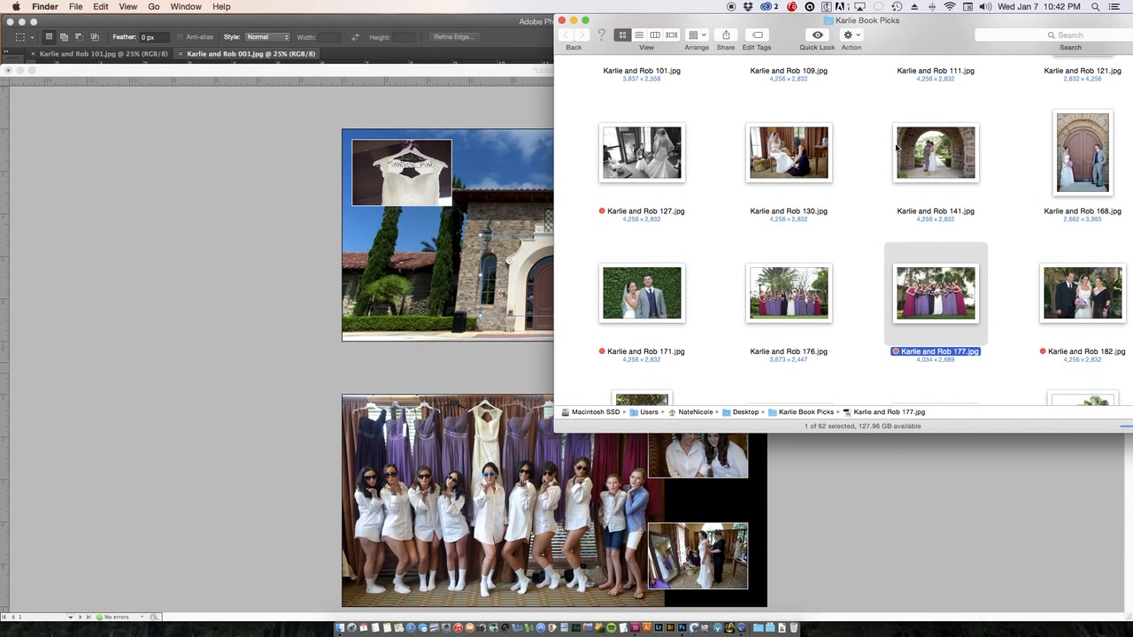
{"action": "scroll", "coordinate": [923, 323], "scroll_direction": "down", "scroll_amount": 3}
{"action": "scroll", "coordinate": [923, 323], "scroll_direction": "down", "scroll_amount": 5}
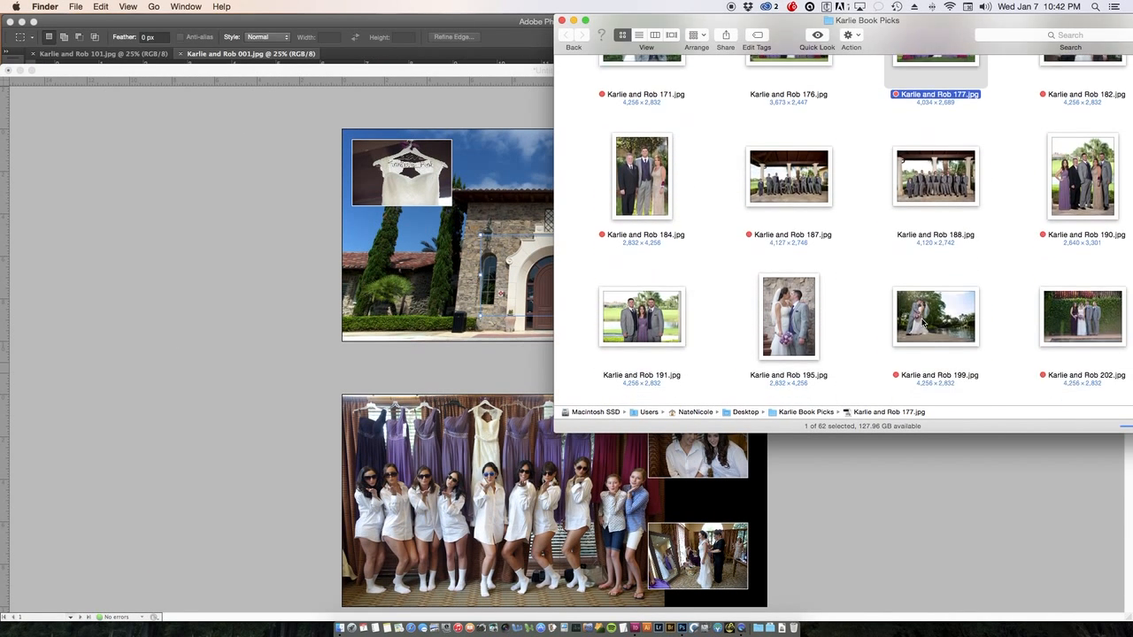
{"action": "key", "text": "Down"}
{"action": "key", "text": "Down"}
{"action": "left_click_drag", "start_coordinate": [569, 268], "coordinate": [514, 275]}
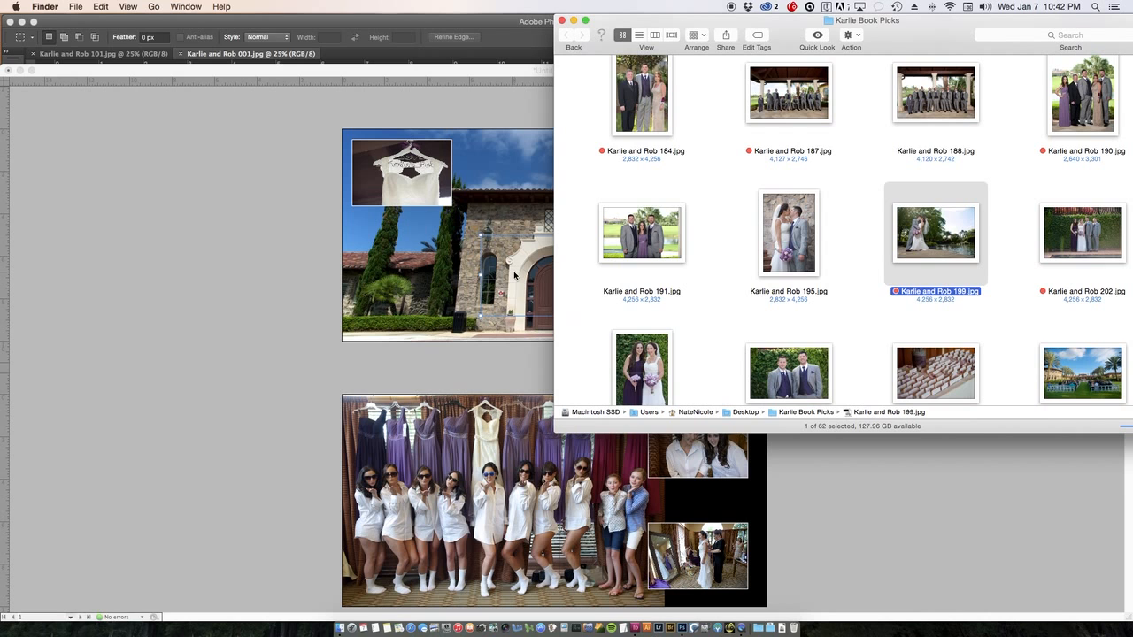
{"action": "left_click", "coordinate": [494, 79]}
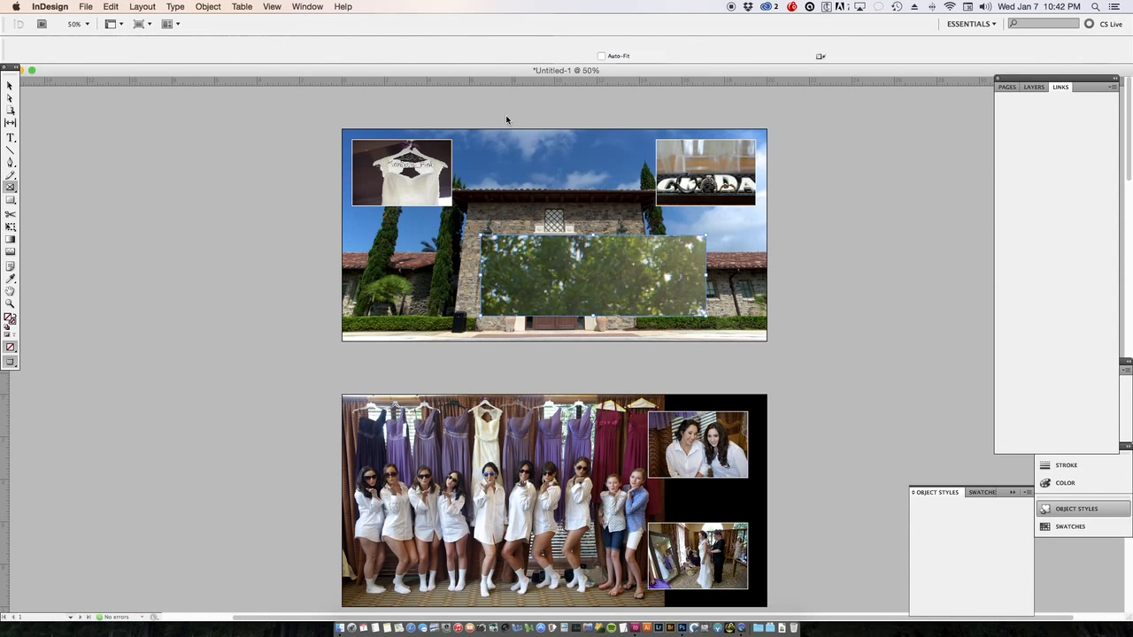
- Fit image 199 proportionally inside its frame, fit the frame to the photo and deselect it
{"action": "left_click", "coordinate": [9, 86]}
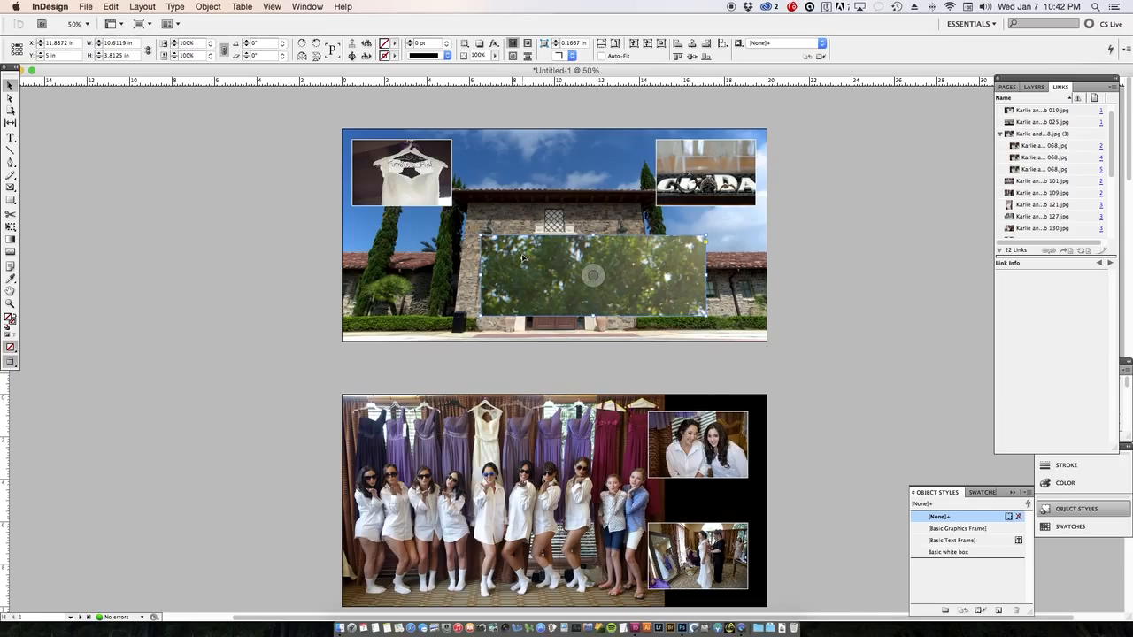
{"action": "key", "text": "alt+shift+super+e"}
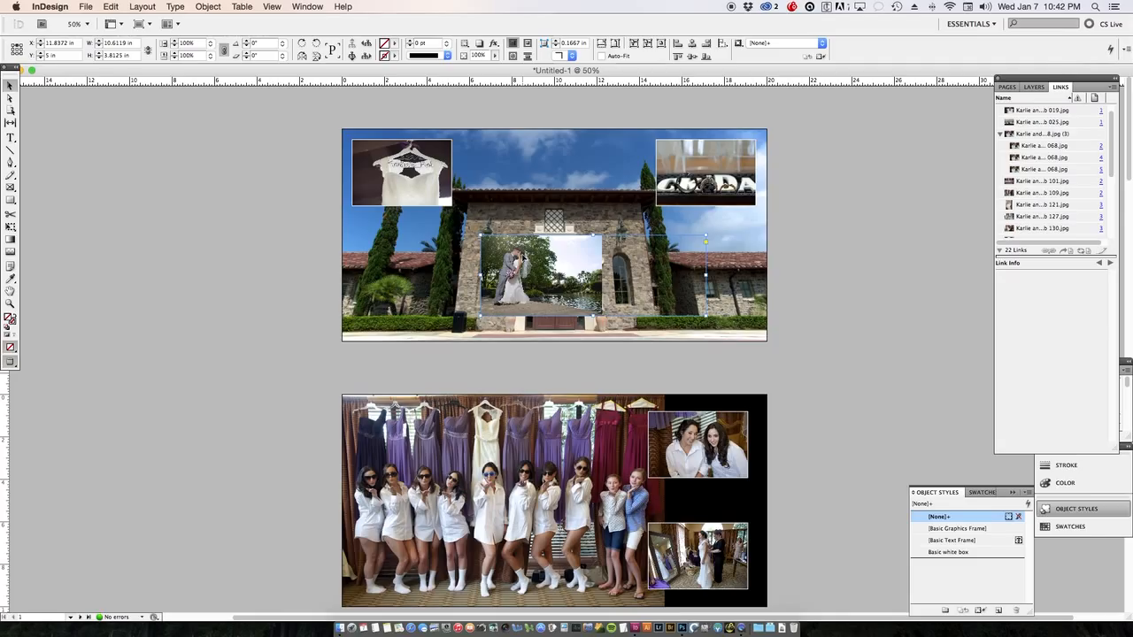
{"action": "key", "text": "alt+super+c"}
{"action": "left_click", "coordinate": [185, 138]}
{"action": "left_click", "coordinate": [405, 243]}
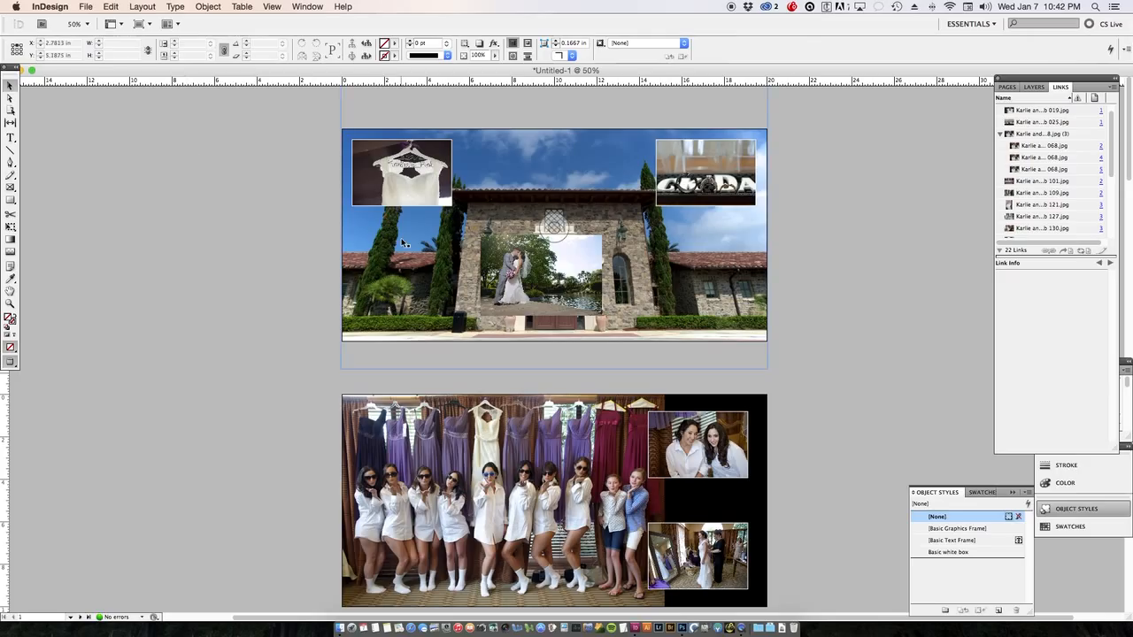
{"action": "left_click", "coordinate": [814, 346]}
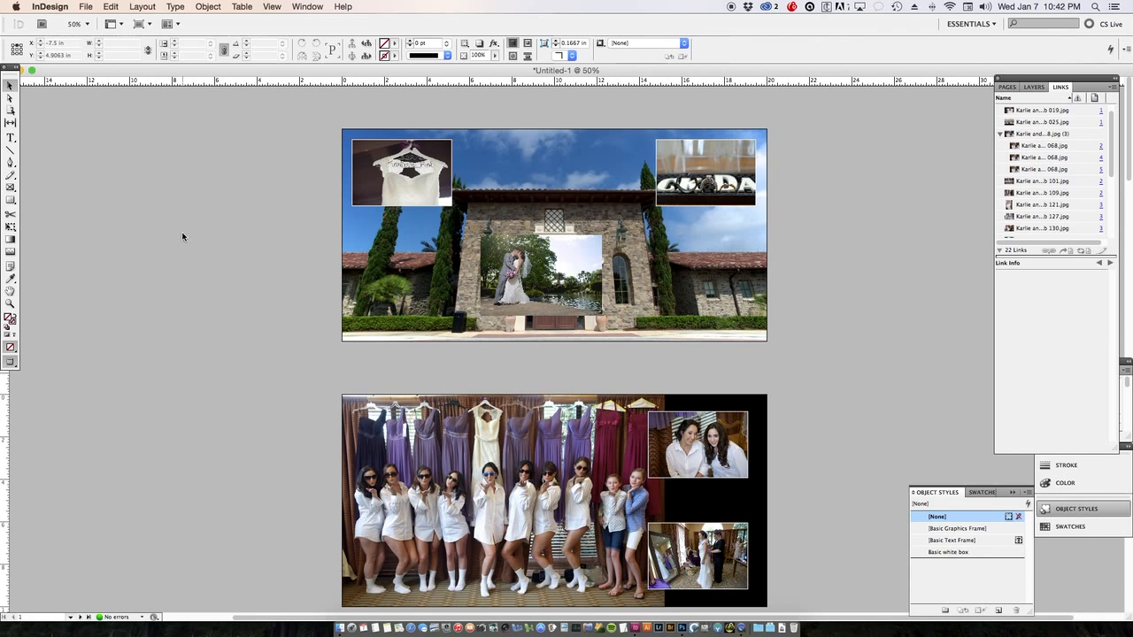
- Apply the Basic white box object style to the image 199 frame on page 1 and deselect it
{"action": "left_click", "coordinate": [584, 256]}
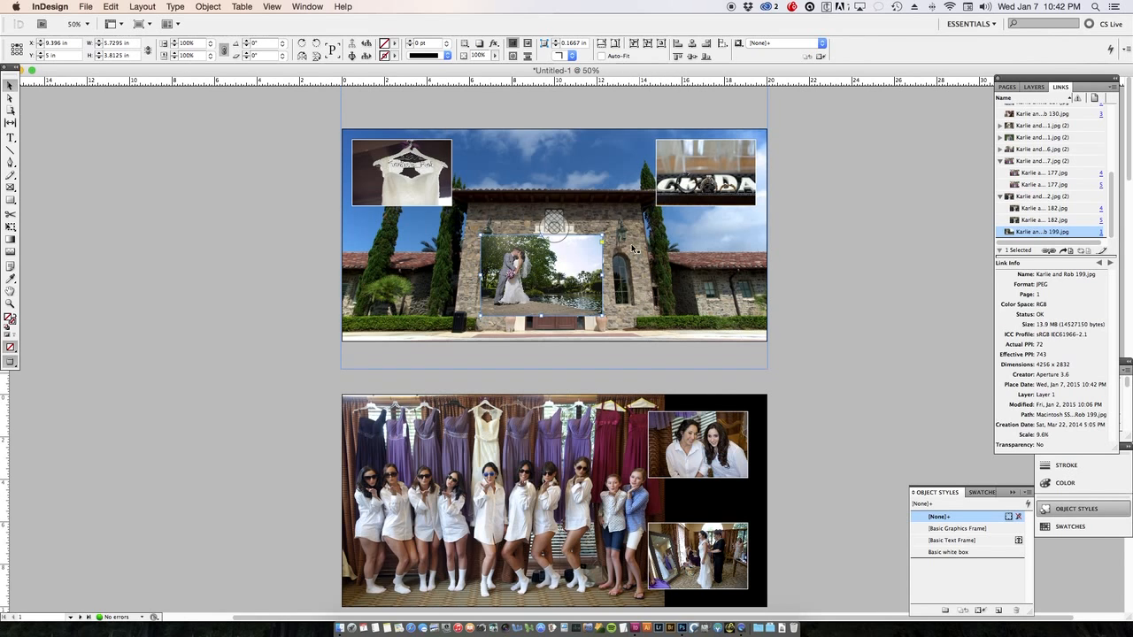
{"action": "left_click", "coordinate": [948, 552]}
{"action": "left_click", "coordinate": [885, 469]}
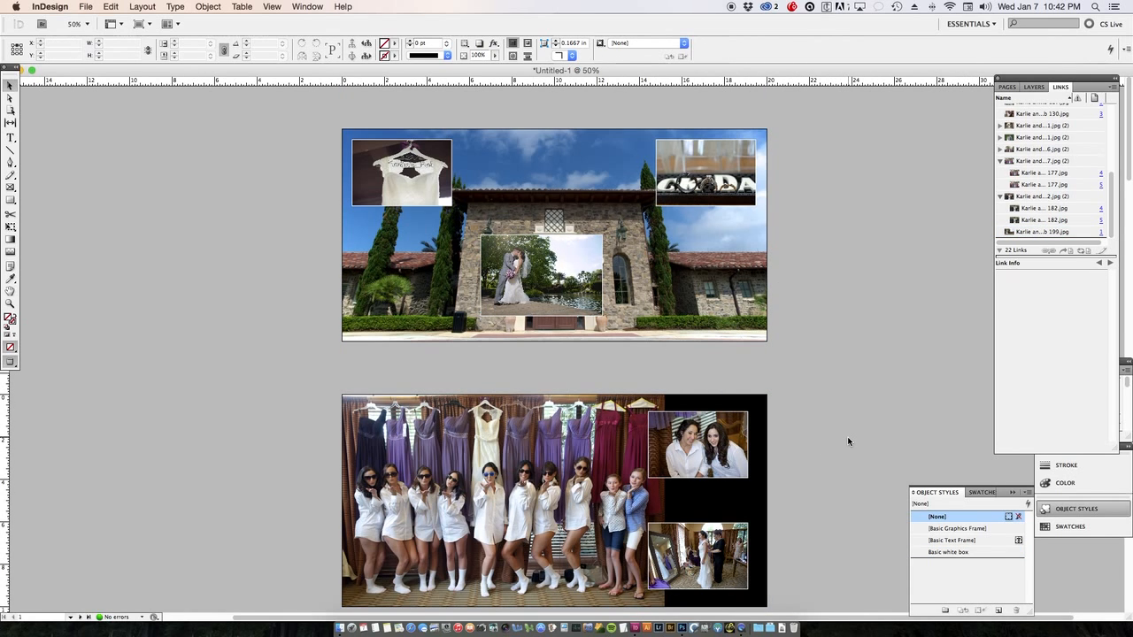
- Try sending page 2's upper inset photo behind the group photo and black background, bring it forward again and deselect it
{"action": "left_click", "coordinate": [733, 425]}
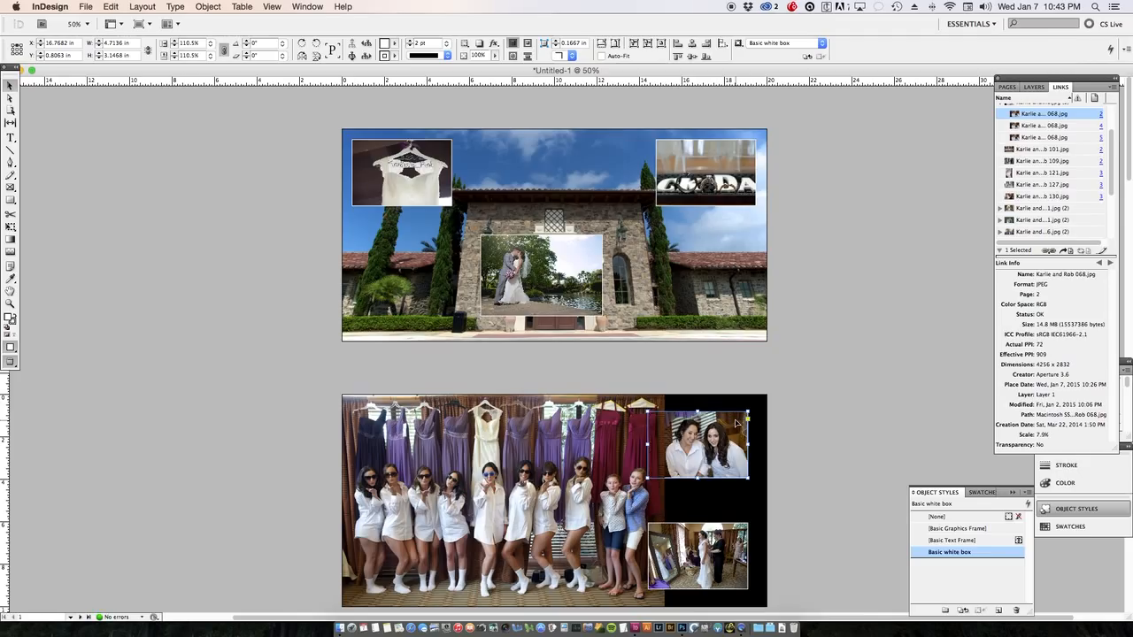
{"action": "key", "text": "BackSpace"}
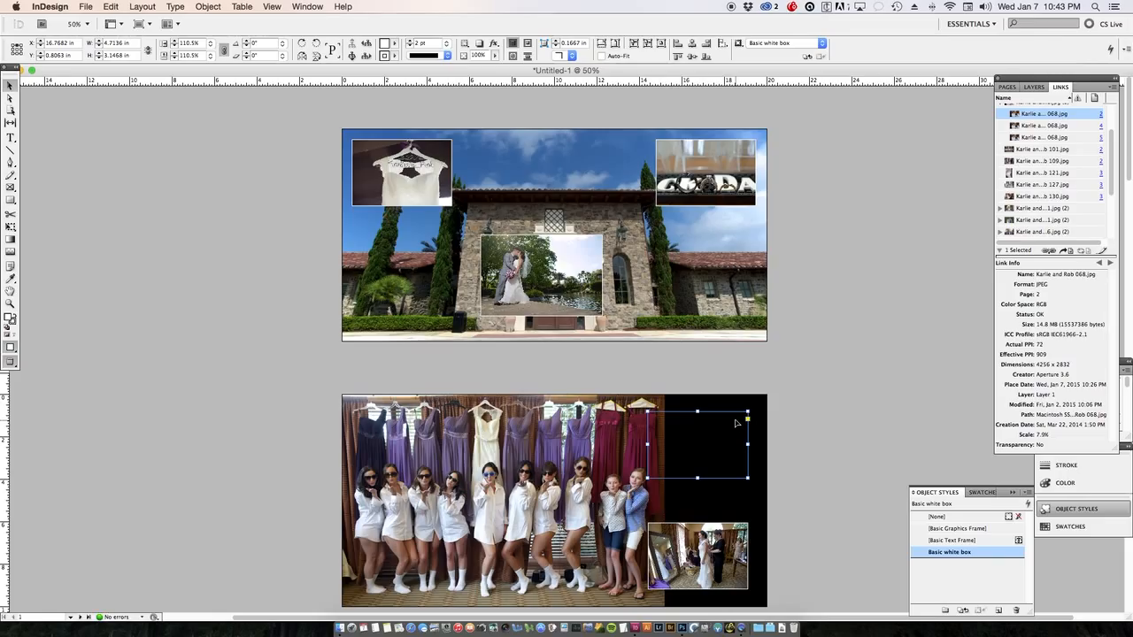
{"action": "key", "text": "super+bracketright"}
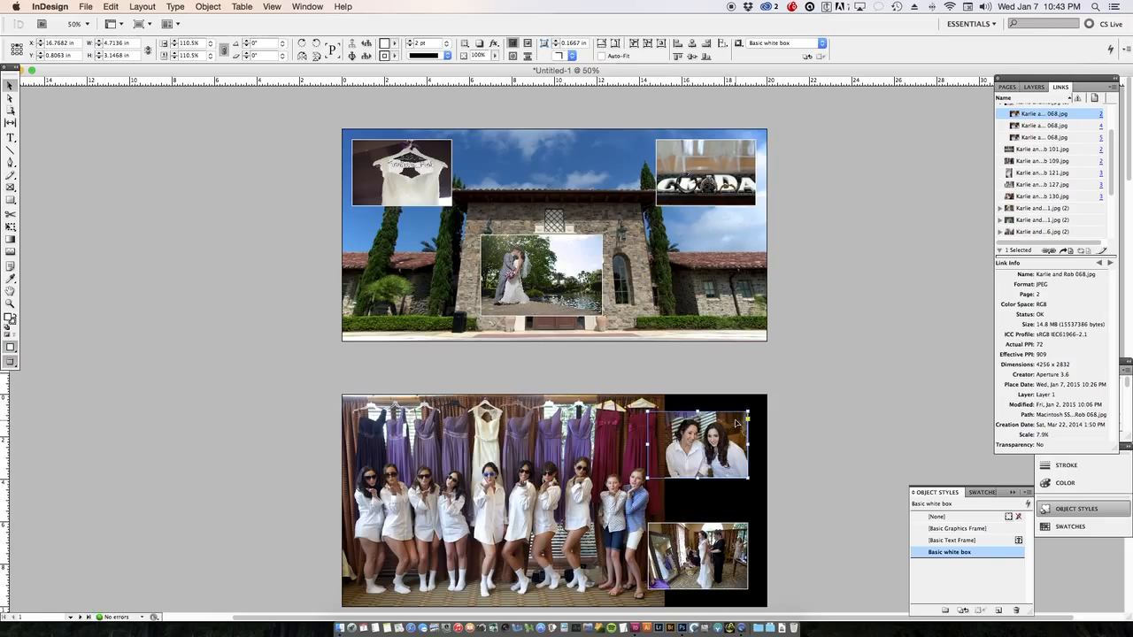
{"action": "key", "text": "super+bracketright"}
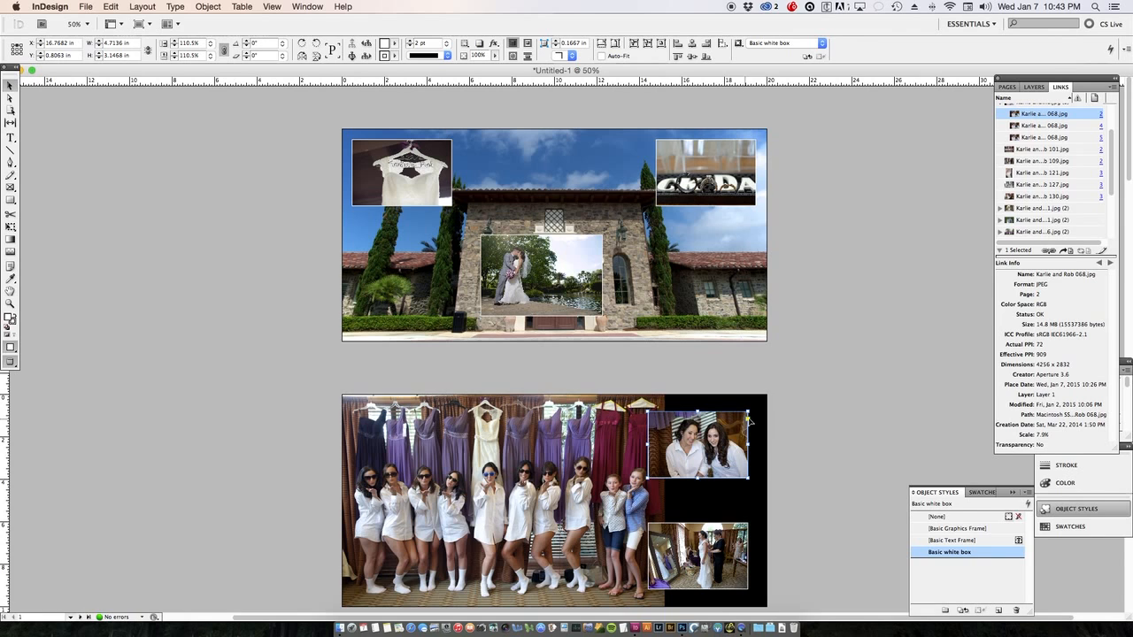
{"action": "left_click", "coordinate": [798, 413]}
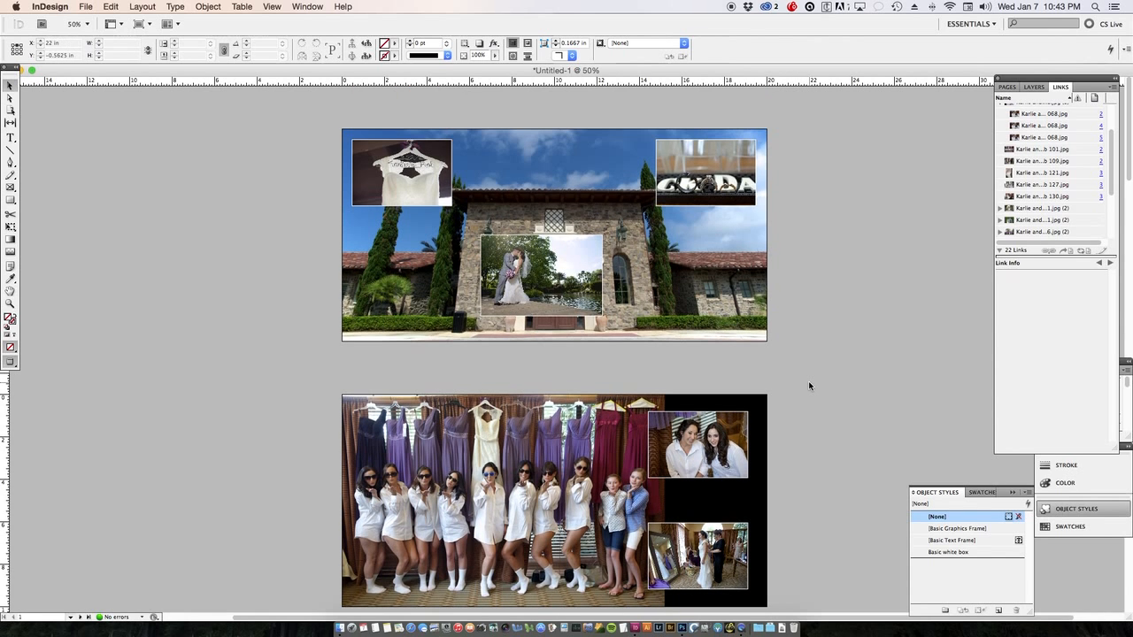
{"action": "scroll", "coordinate": [808, 382], "scroll_direction": "down", "scroll_amount": 15}
{"action": "scroll", "coordinate": [811, 385], "scroll_direction": "down", "scroll_amount": 5}
{"action": "key", "text": "F11"}
{"action": "key", "text": "F11"}
- Start exporting the album as JPEG and create a Test Spreads folder on the Desktop as the destination
{"action": "left_click", "coordinate": [88, 6]}
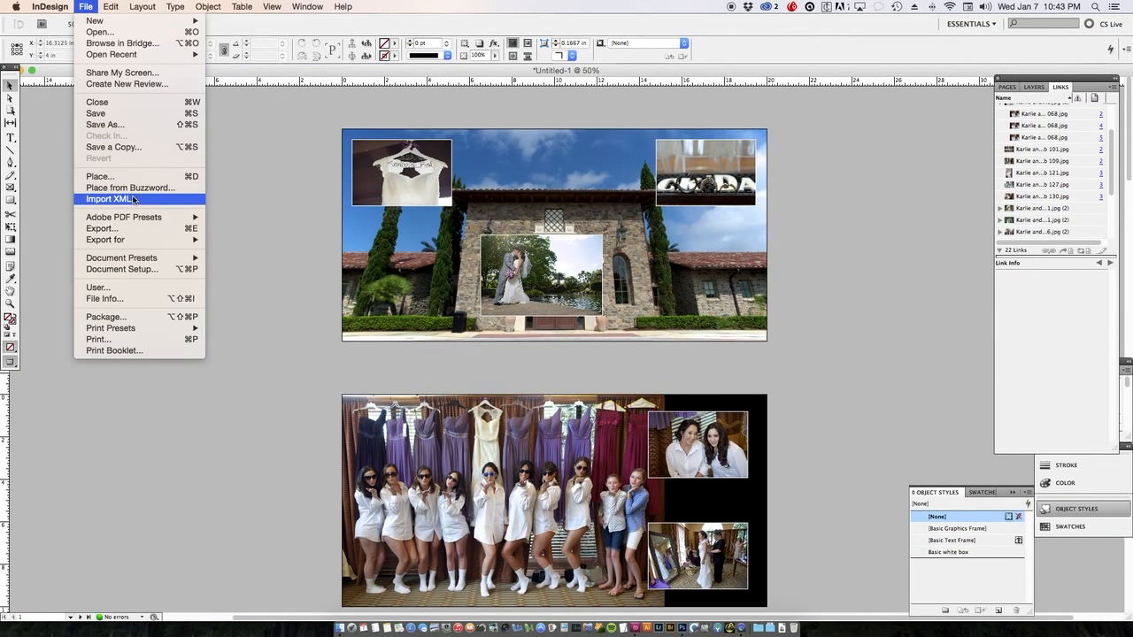
{"action": "left_click", "coordinate": [135, 231]}
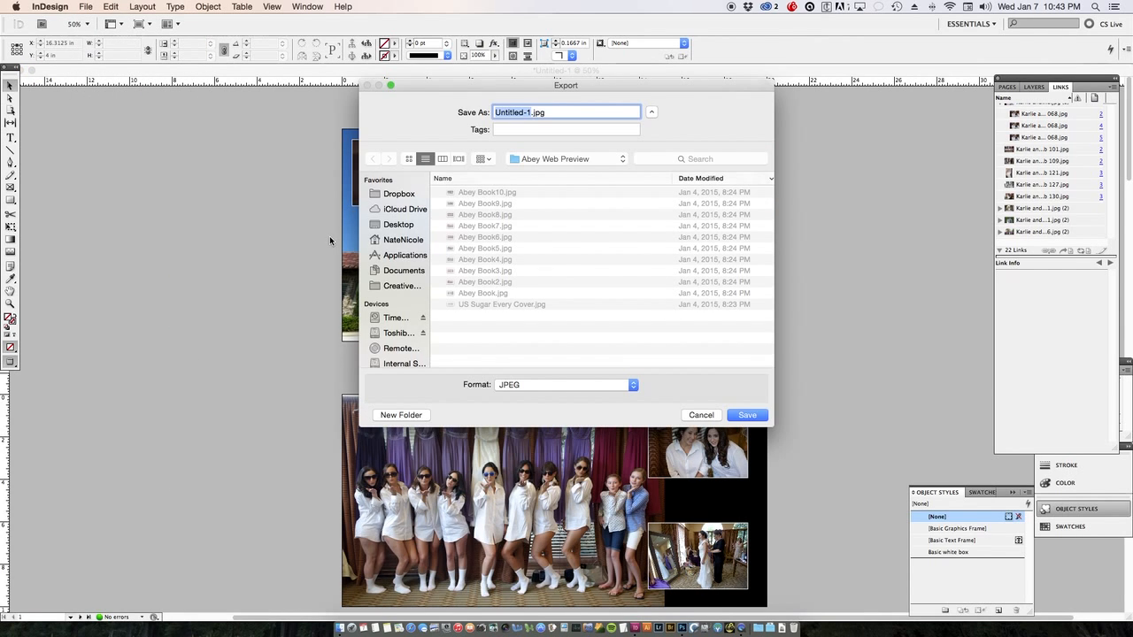
{"action": "left_click", "coordinate": [392, 226]}
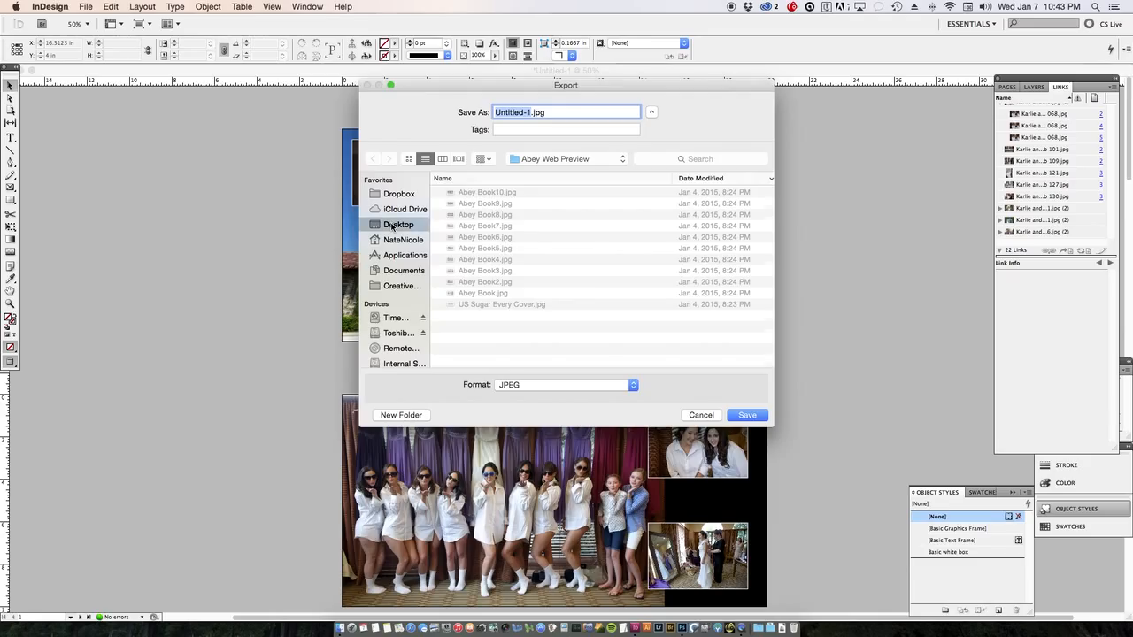
{"action": "left_click", "coordinate": [407, 415]}
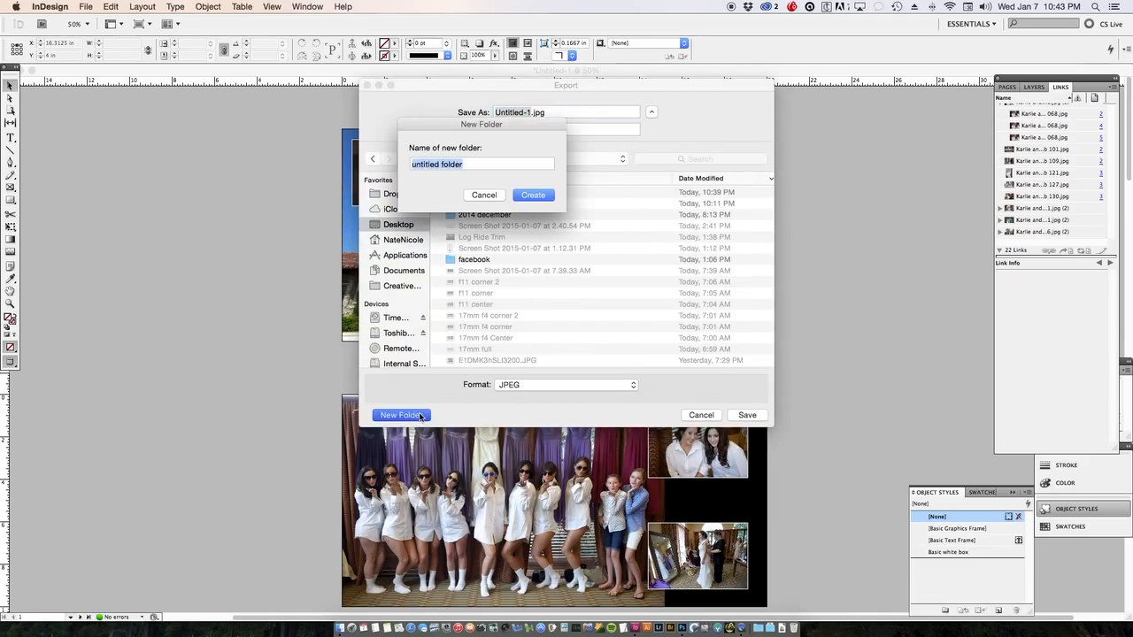
{"action": "type", "text": "Test Spreads"}
{"action": "left_click", "coordinate": [548, 195]}
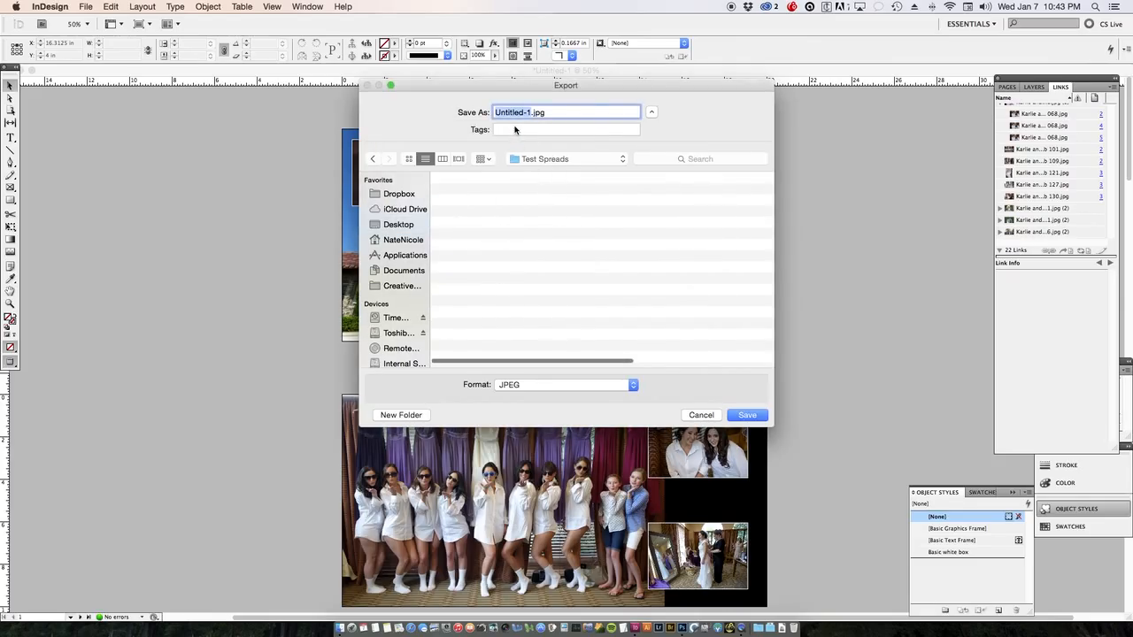
- Name the export file with the bride's first name followed by Book and continue to the JPEG export options
{"action": "type", "text": "Karlie Book"}
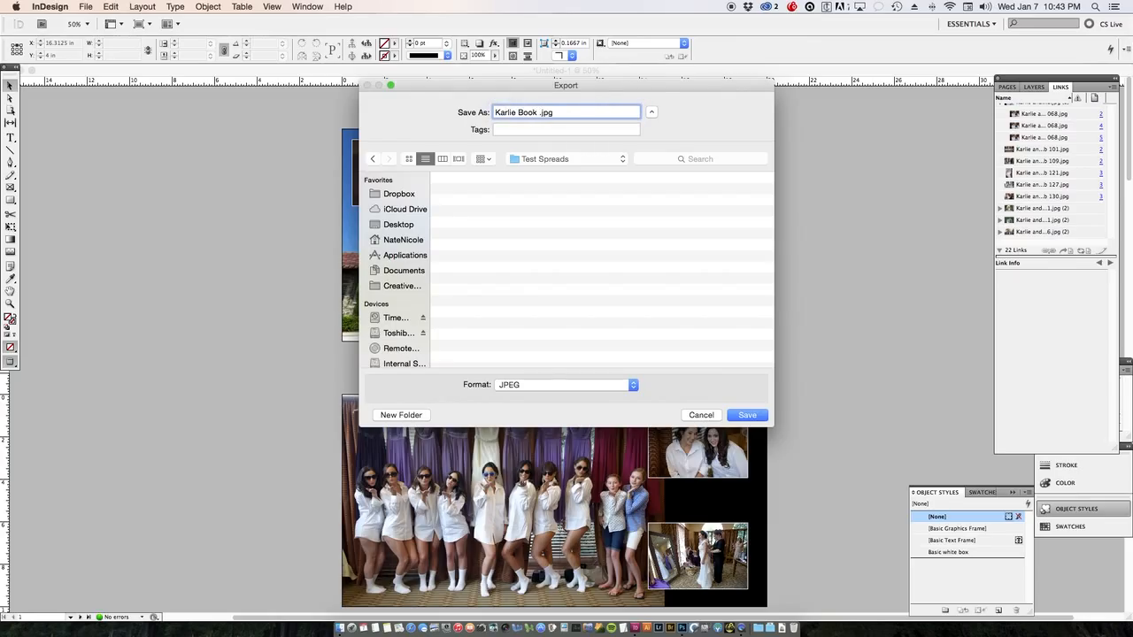
{"action": "key", "text": "BackSpace"}
{"action": "left_click", "coordinate": [753, 416]}
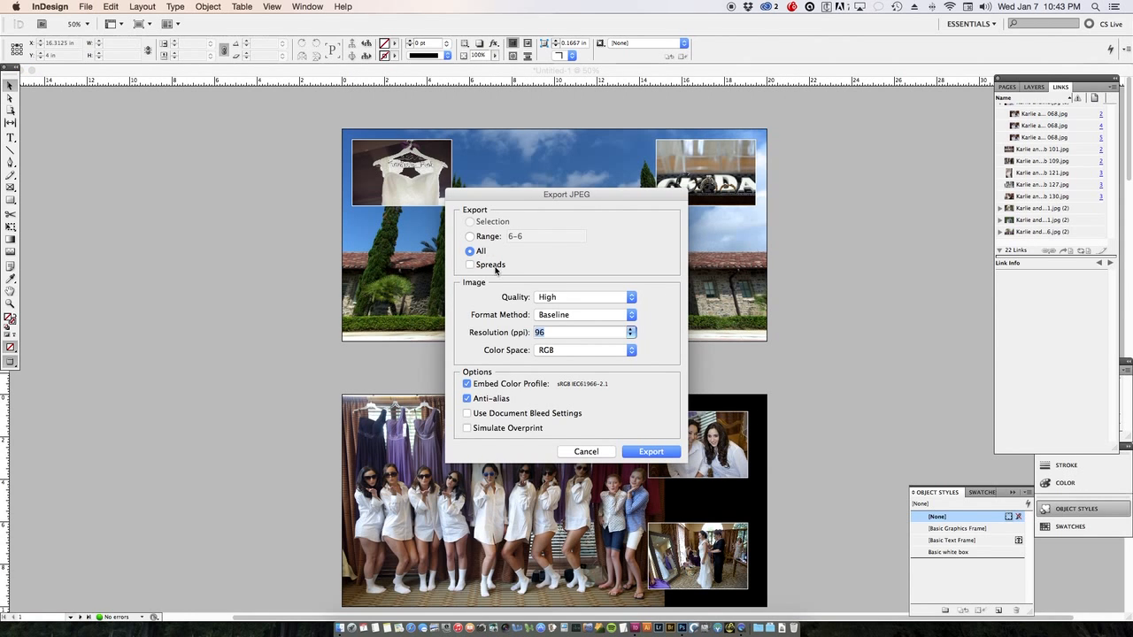
- Export all pages as JPEG with Maximum quality and a resolution of 300 ppi
{"action": "left_click", "coordinate": [561, 299]}
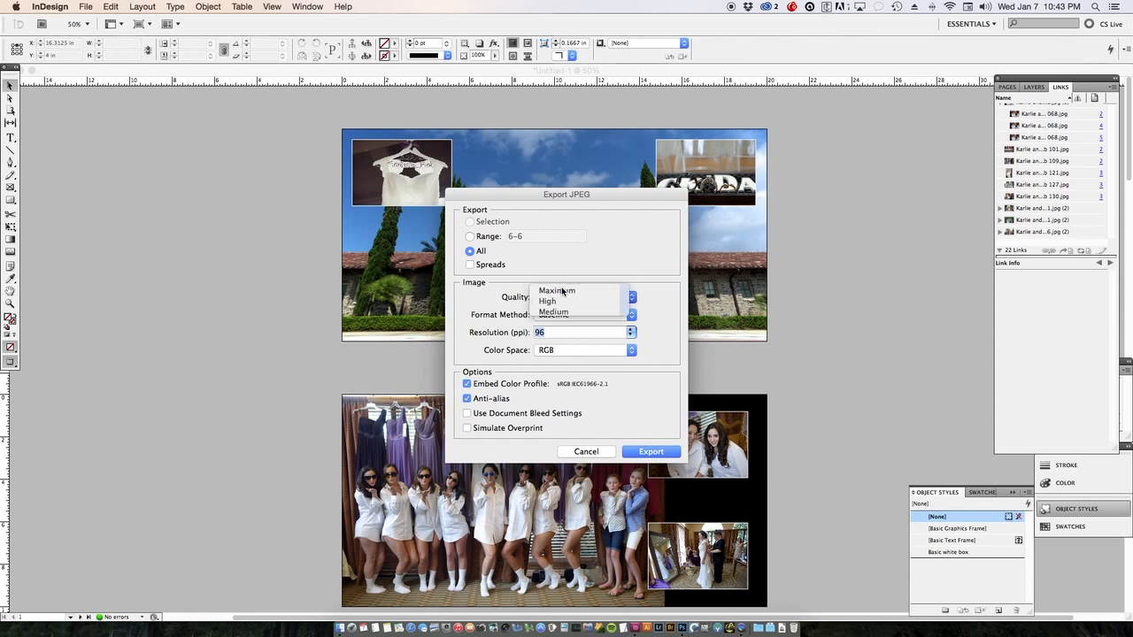
{"action": "left_click", "coordinate": [563, 287]}
{"action": "left_click", "coordinate": [578, 334]}
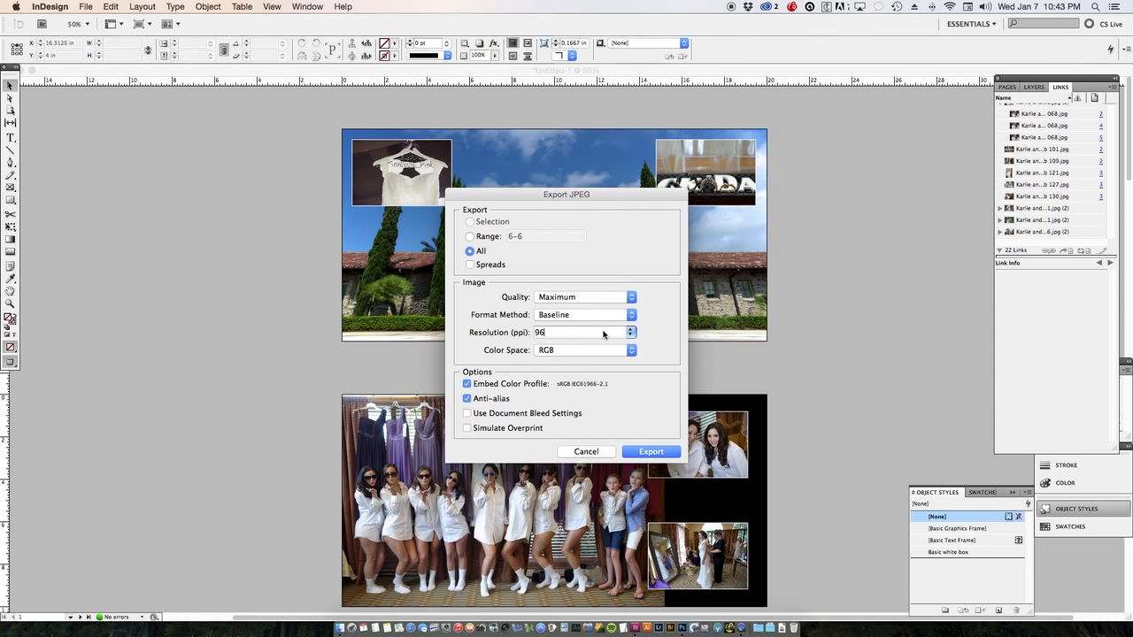
{"action": "left_click", "coordinate": [630, 331]}
{"action": "left_click", "coordinate": [546, 376]}
{"action": "left_click", "coordinate": [632, 334]}
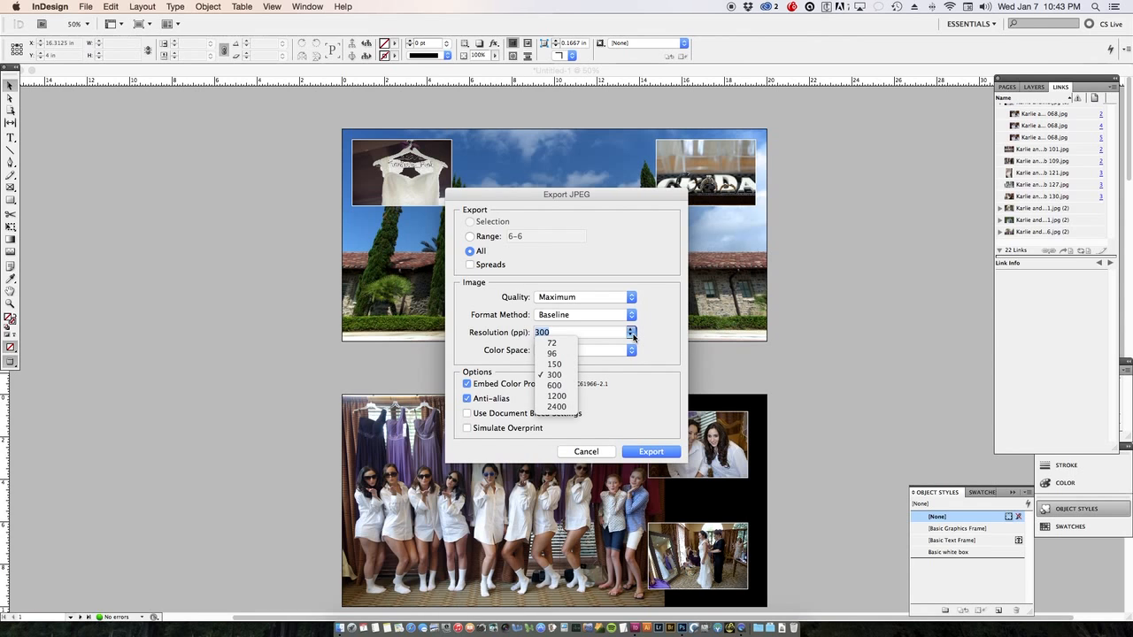
{"action": "left_click", "coordinate": [566, 375]}
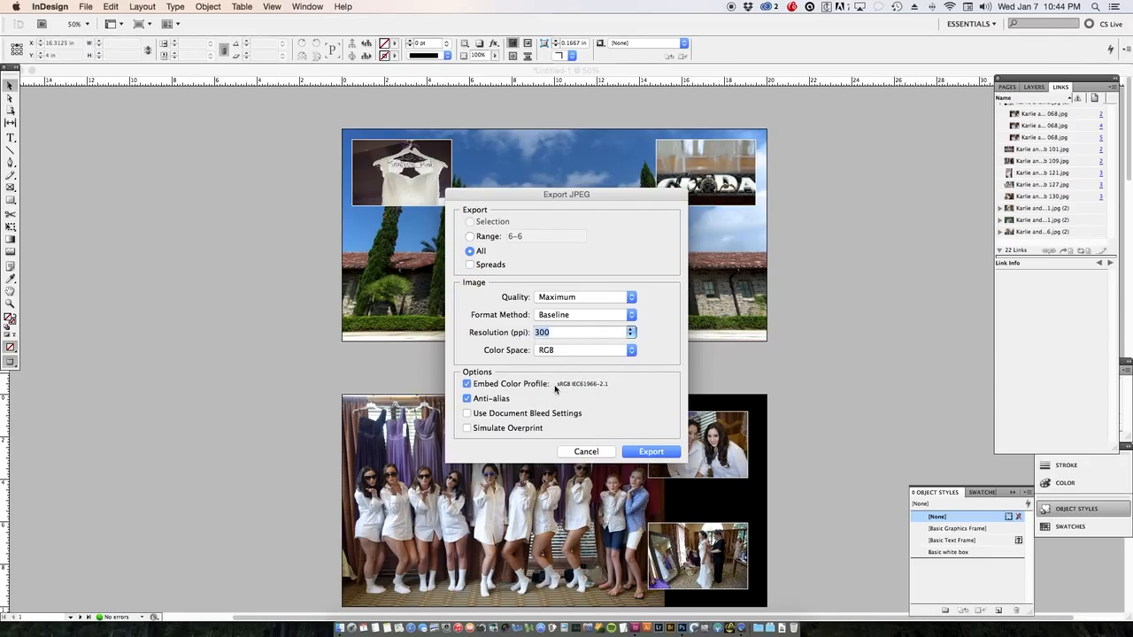
{"action": "left_click", "coordinate": [639, 450]}
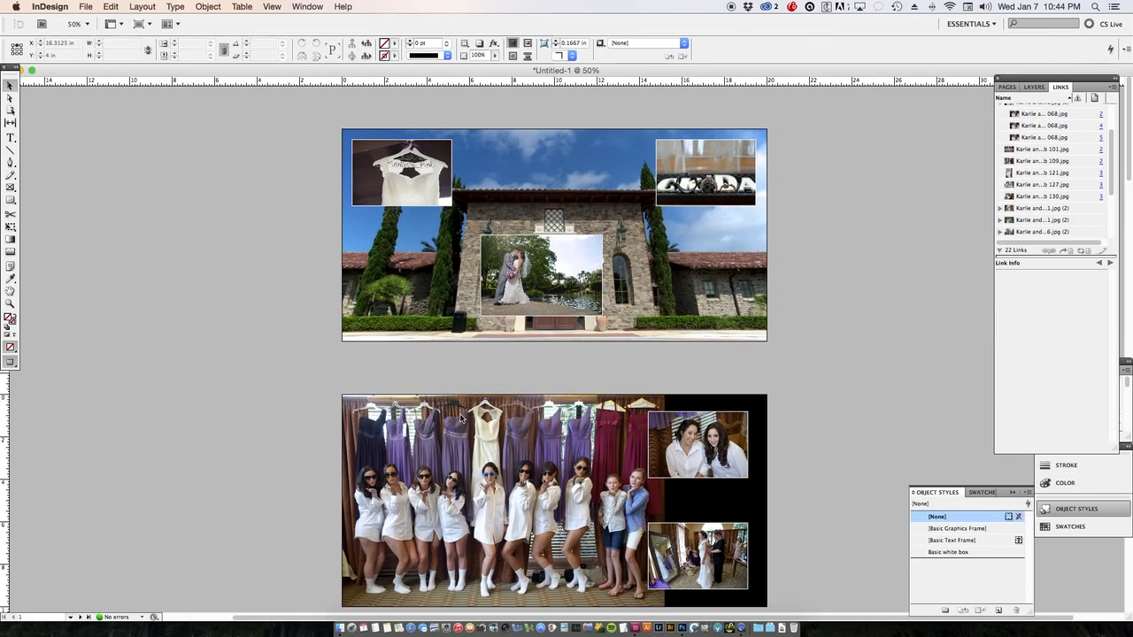
- Switch to Finder, open the Test Spreads folder on the Desktop and show its files as a list
{"action": "mouse_move", "coordinate": [11, 630]}
{"action": "mouse_move", "coordinate": [1, 1]}
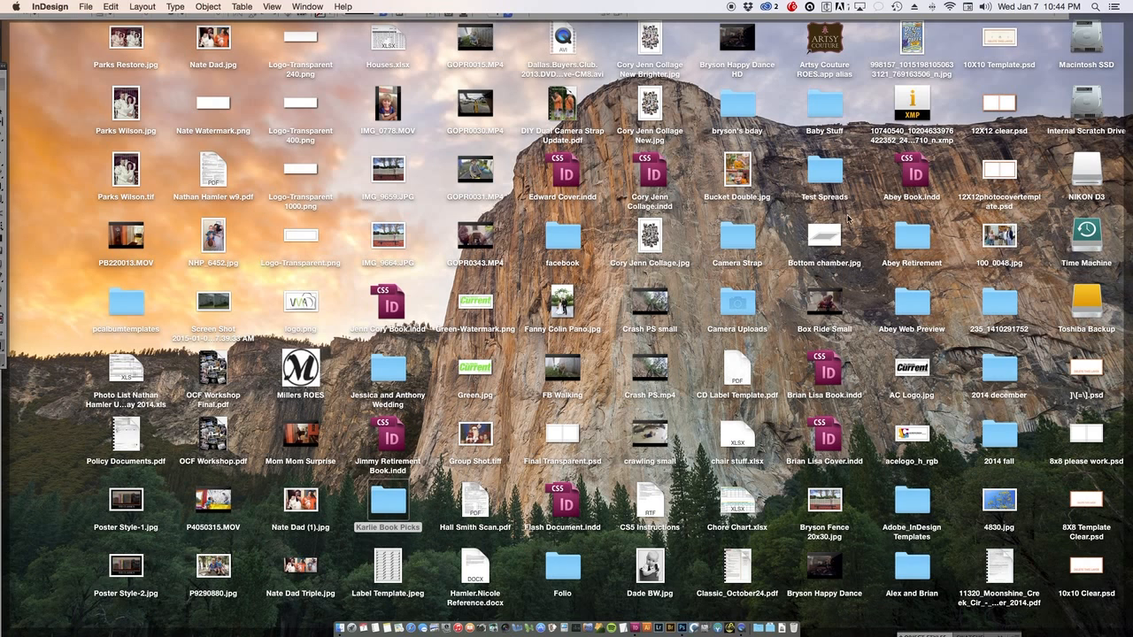
{"action": "double_click", "coordinate": [829, 172]}
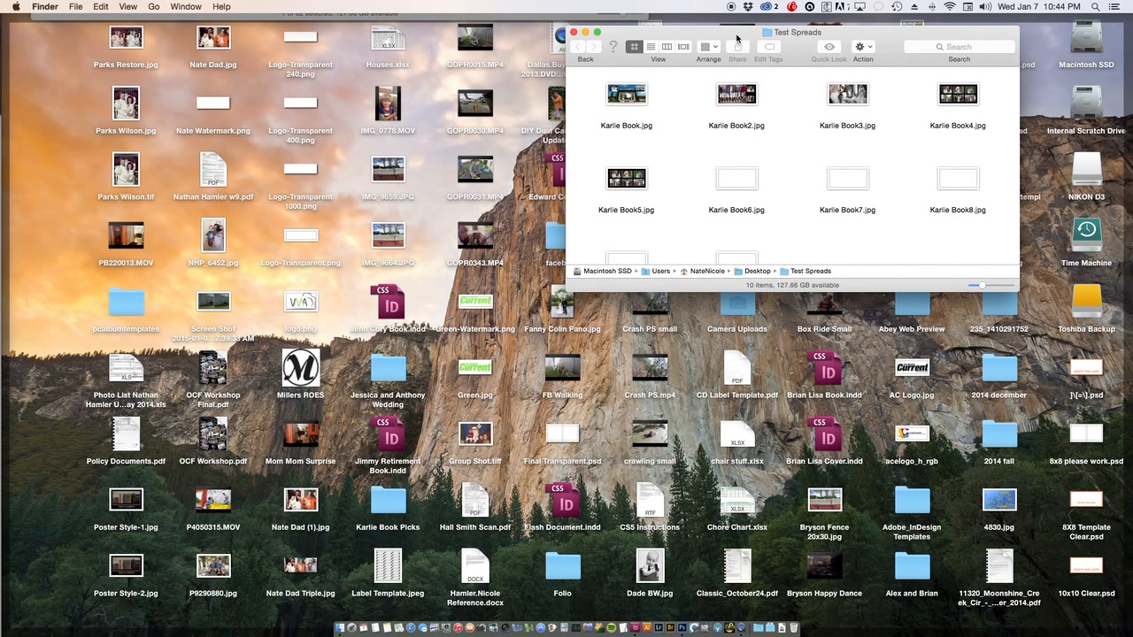
{"action": "left_click_drag", "start_coordinate": [734, 39], "coordinate": [614, 43]}
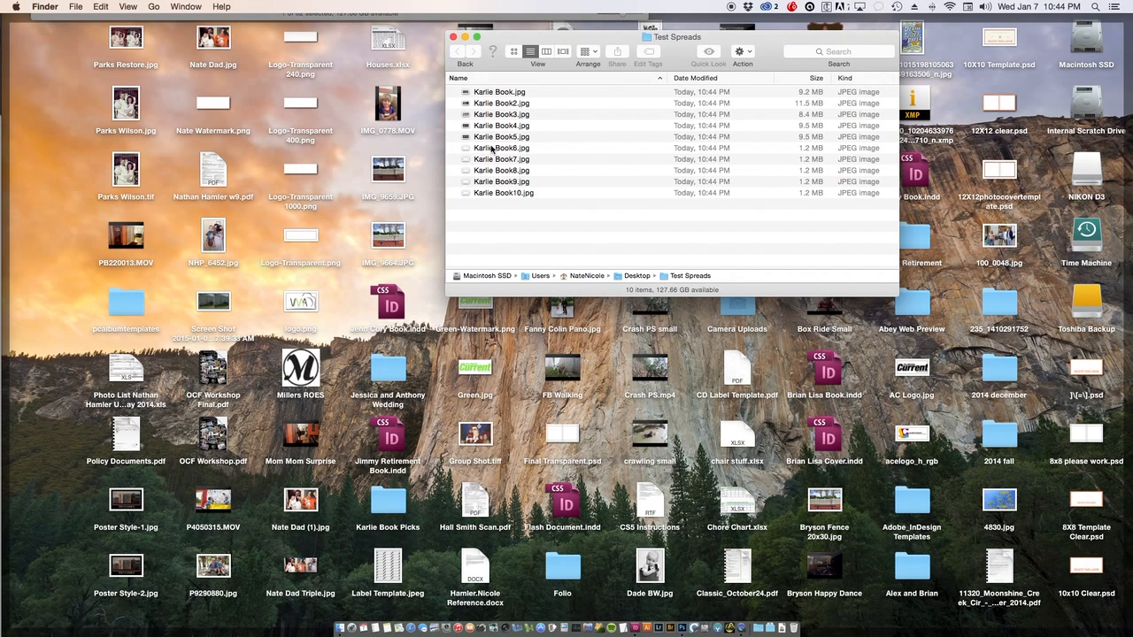
- Preview the first exported spread JPEG in the Test Spreads folder with Quick Look
{"action": "left_click", "coordinate": [493, 149]}
{"action": "left_click", "coordinate": [491, 92]}
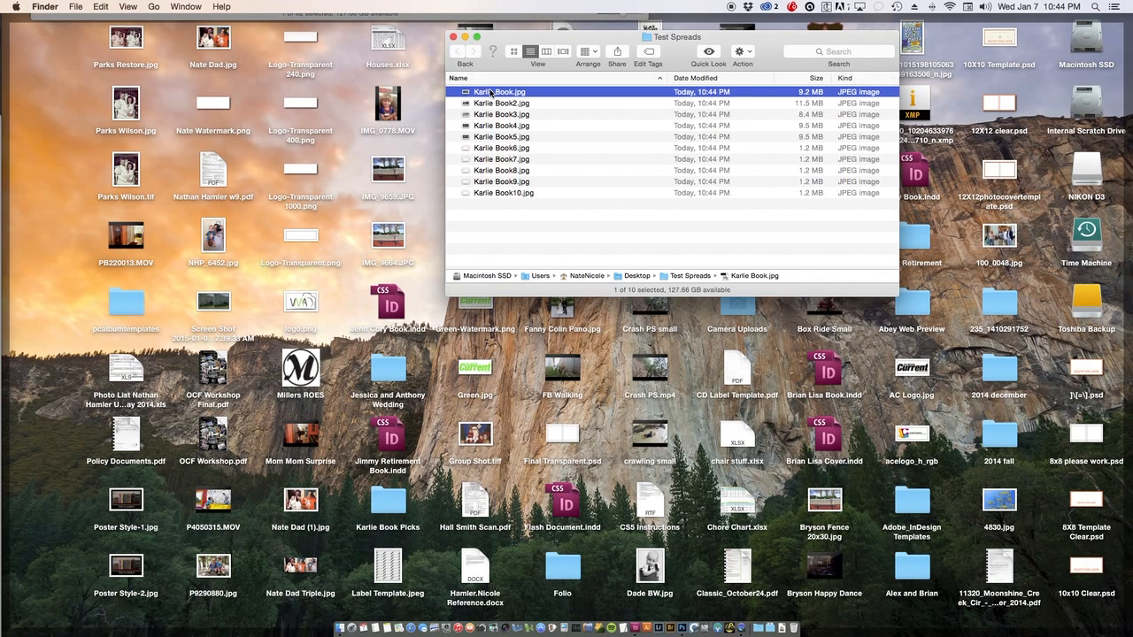
{"action": "key", "text": "space"}
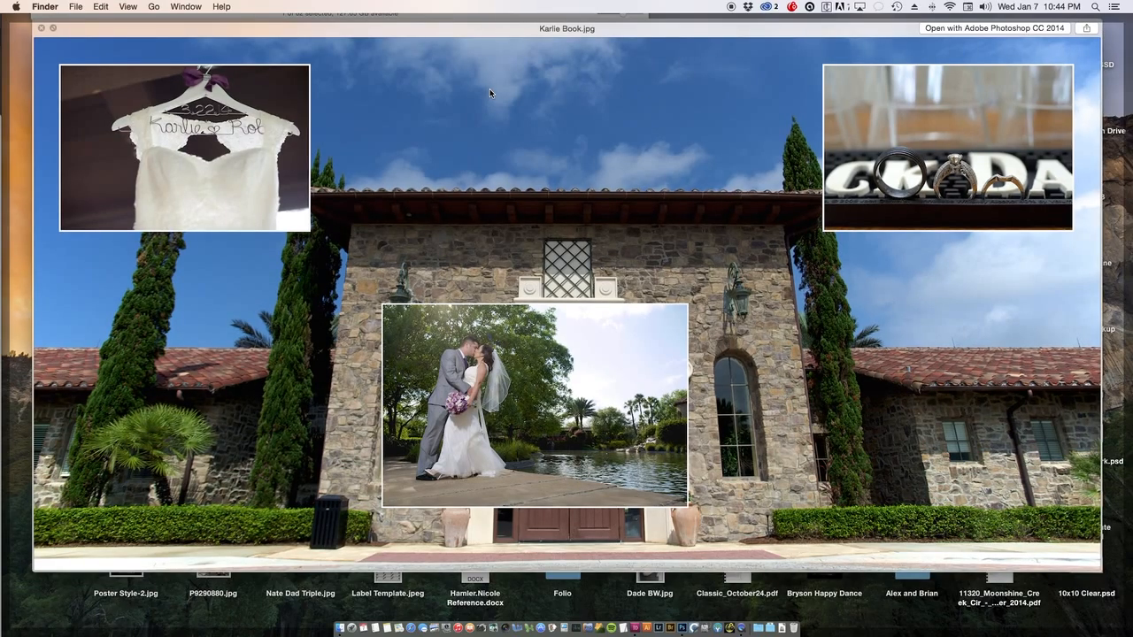
{"action": "left_click_drag", "start_coordinate": [521, 28], "coordinate": [513, 37]}
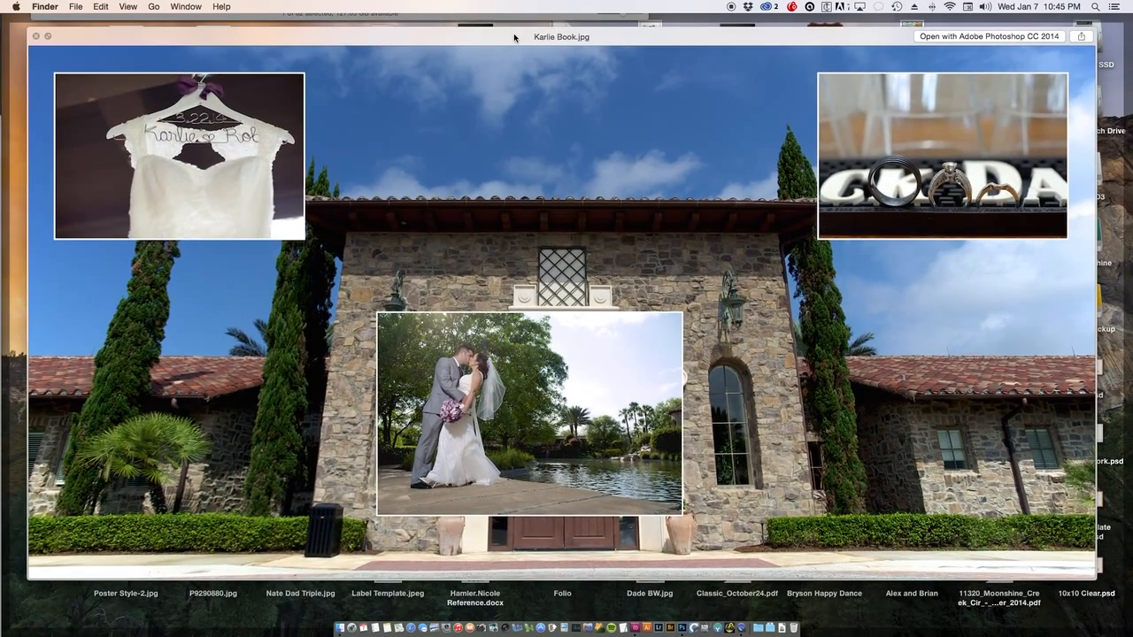
- Check the remaining exported spreads one by one through the tenth file, and close the preview and the folder window
{"action": "key", "text": "Down"}
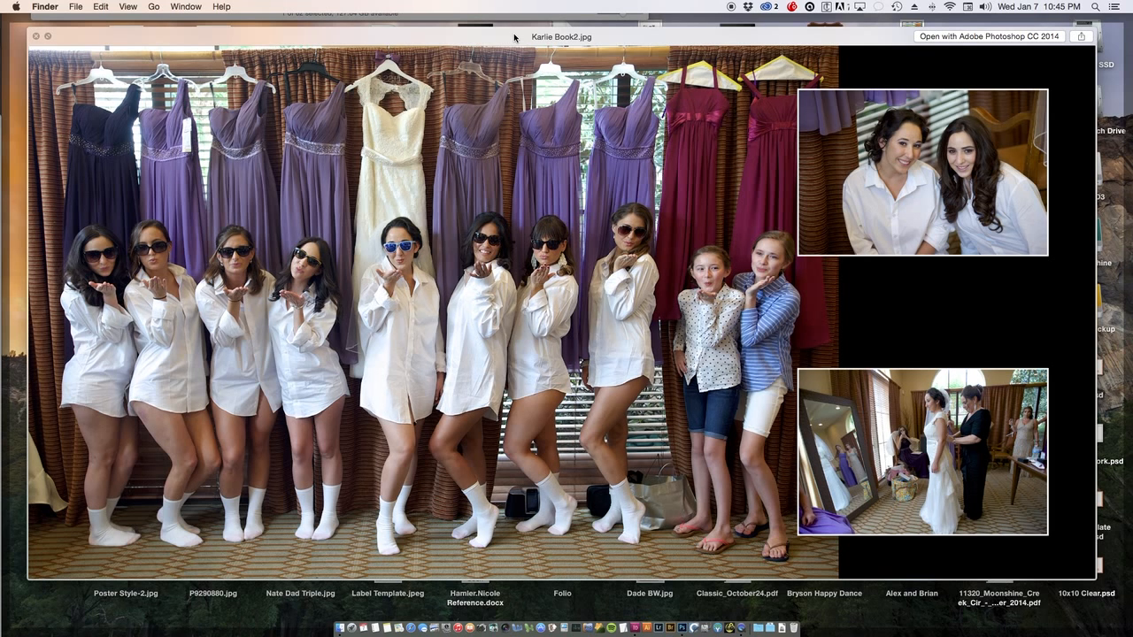
{"action": "key", "text": "Down"}
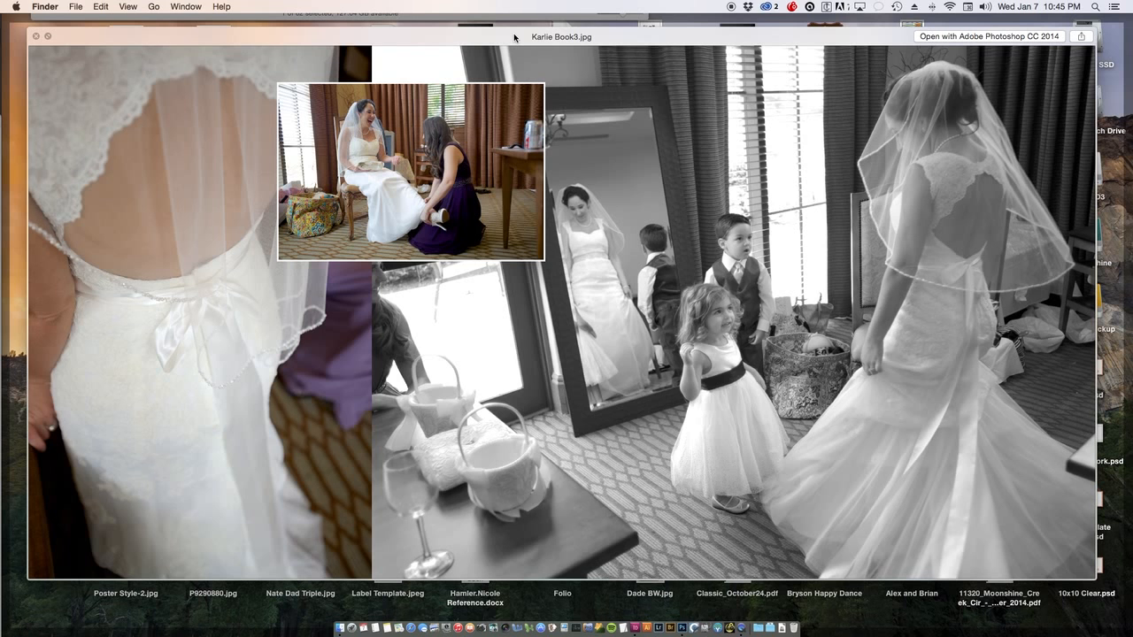
{"action": "key", "text": "Down"}
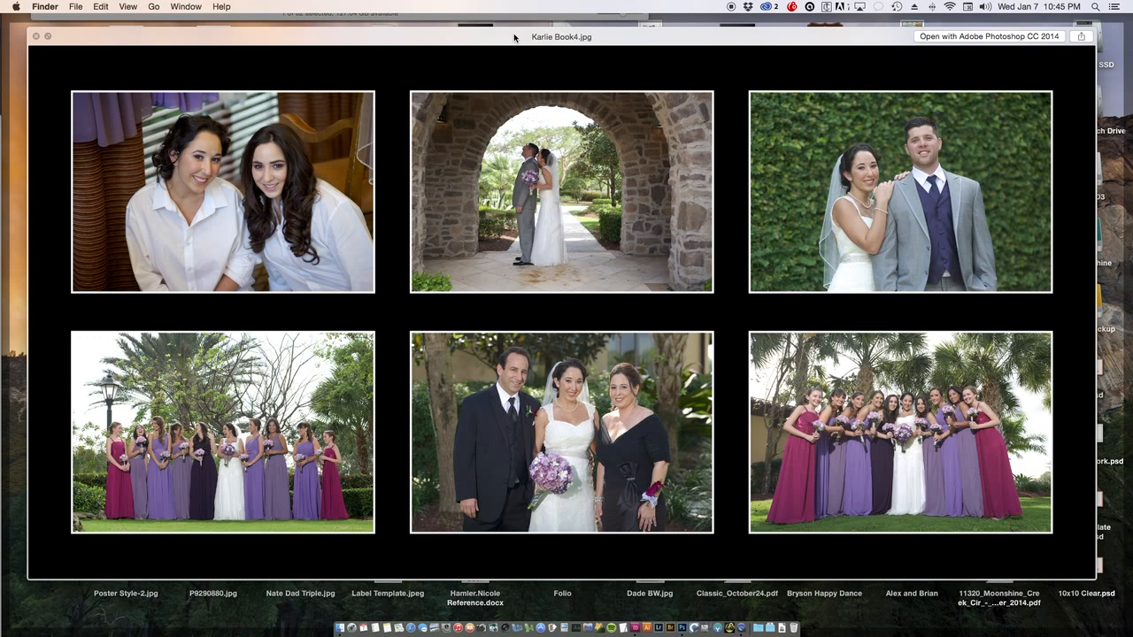
{"action": "key", "text": "Down"}
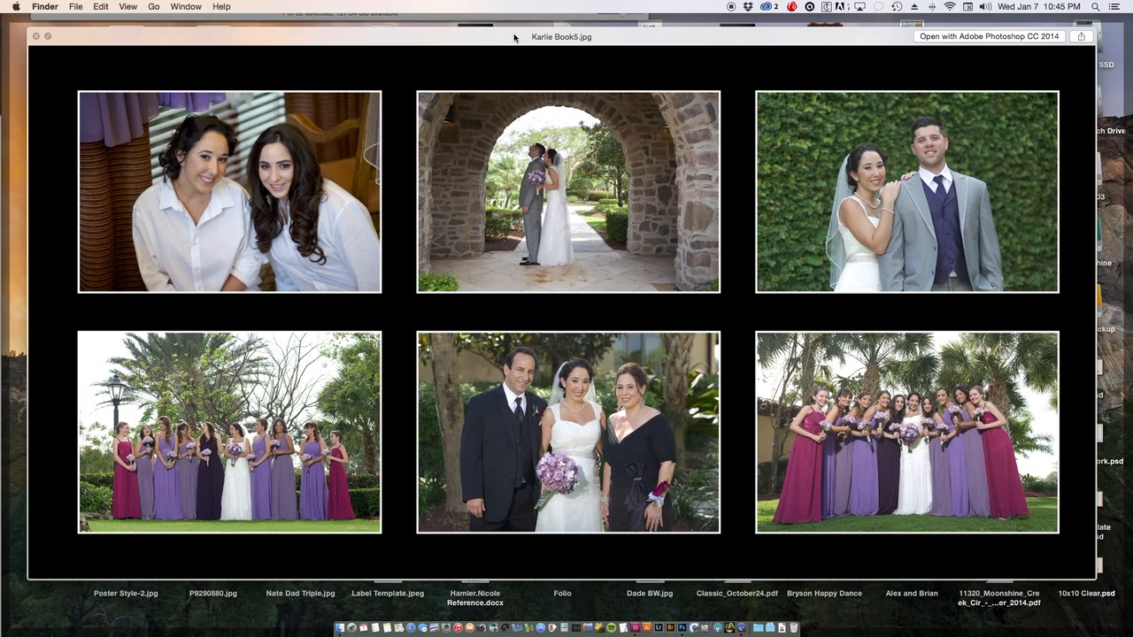
{"action": "key", "text": "Down"}
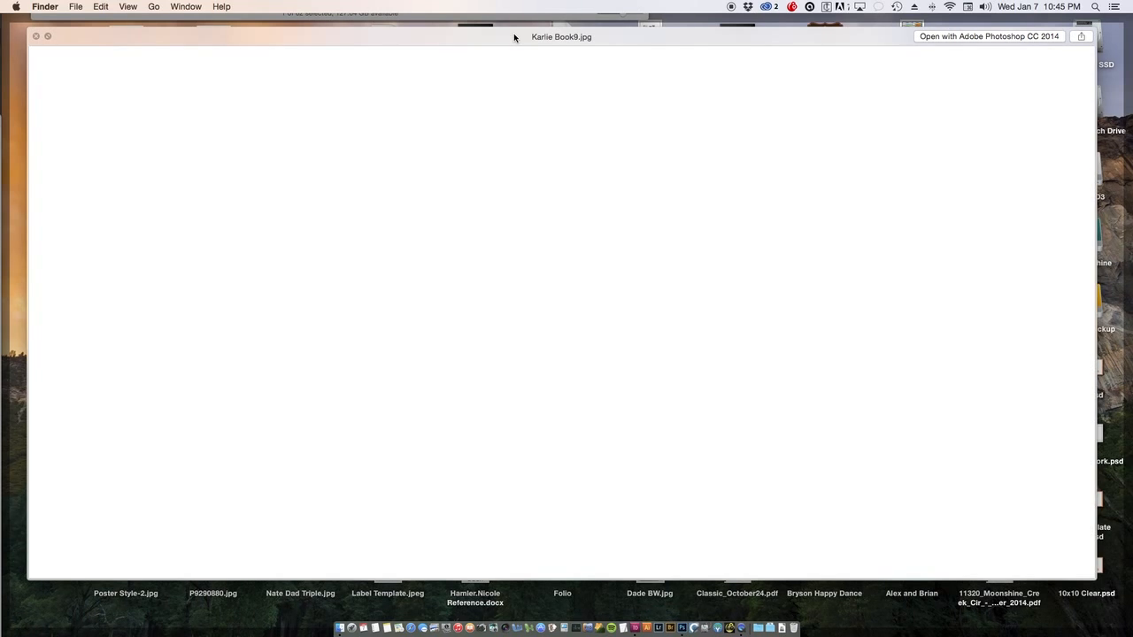
{"action": "key", "text": "Down"}
{"action": "key", "text": "Down"}
{"action": "key", "text": "Down"}
{"action": "left_click", "coordinate": [37, 37]}
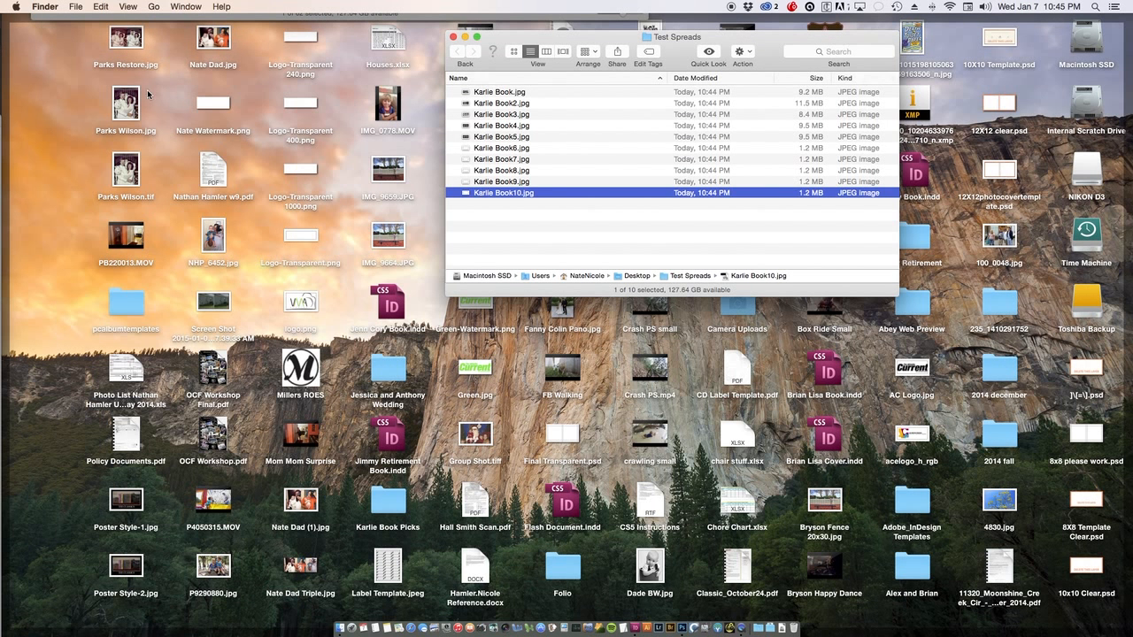
{"action": "left_click", "coordinate": [453, 37]}
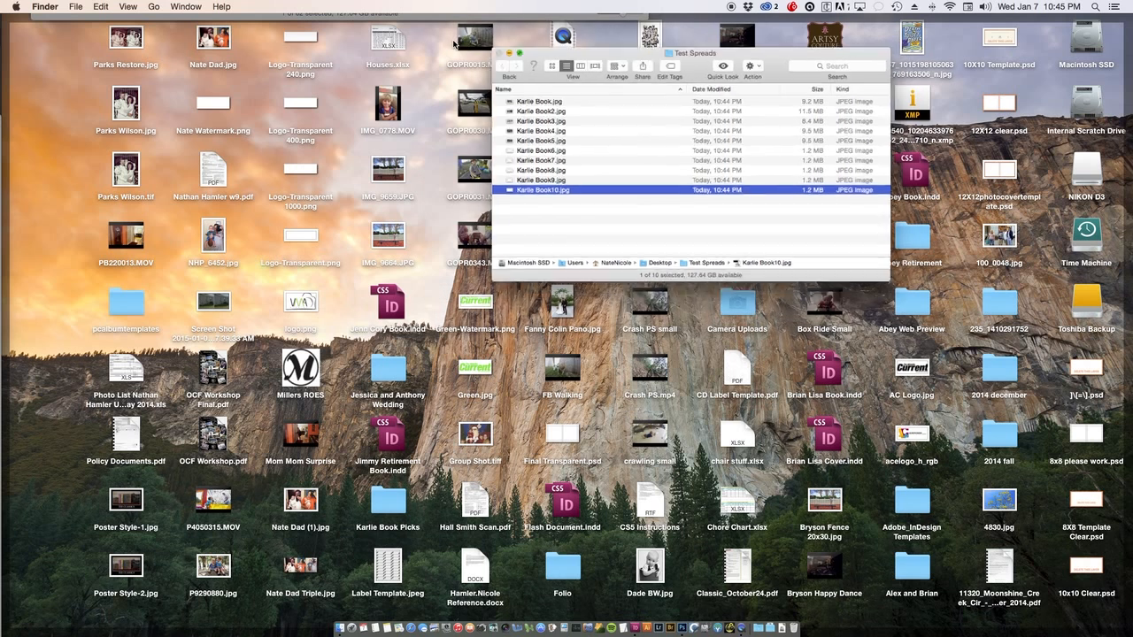